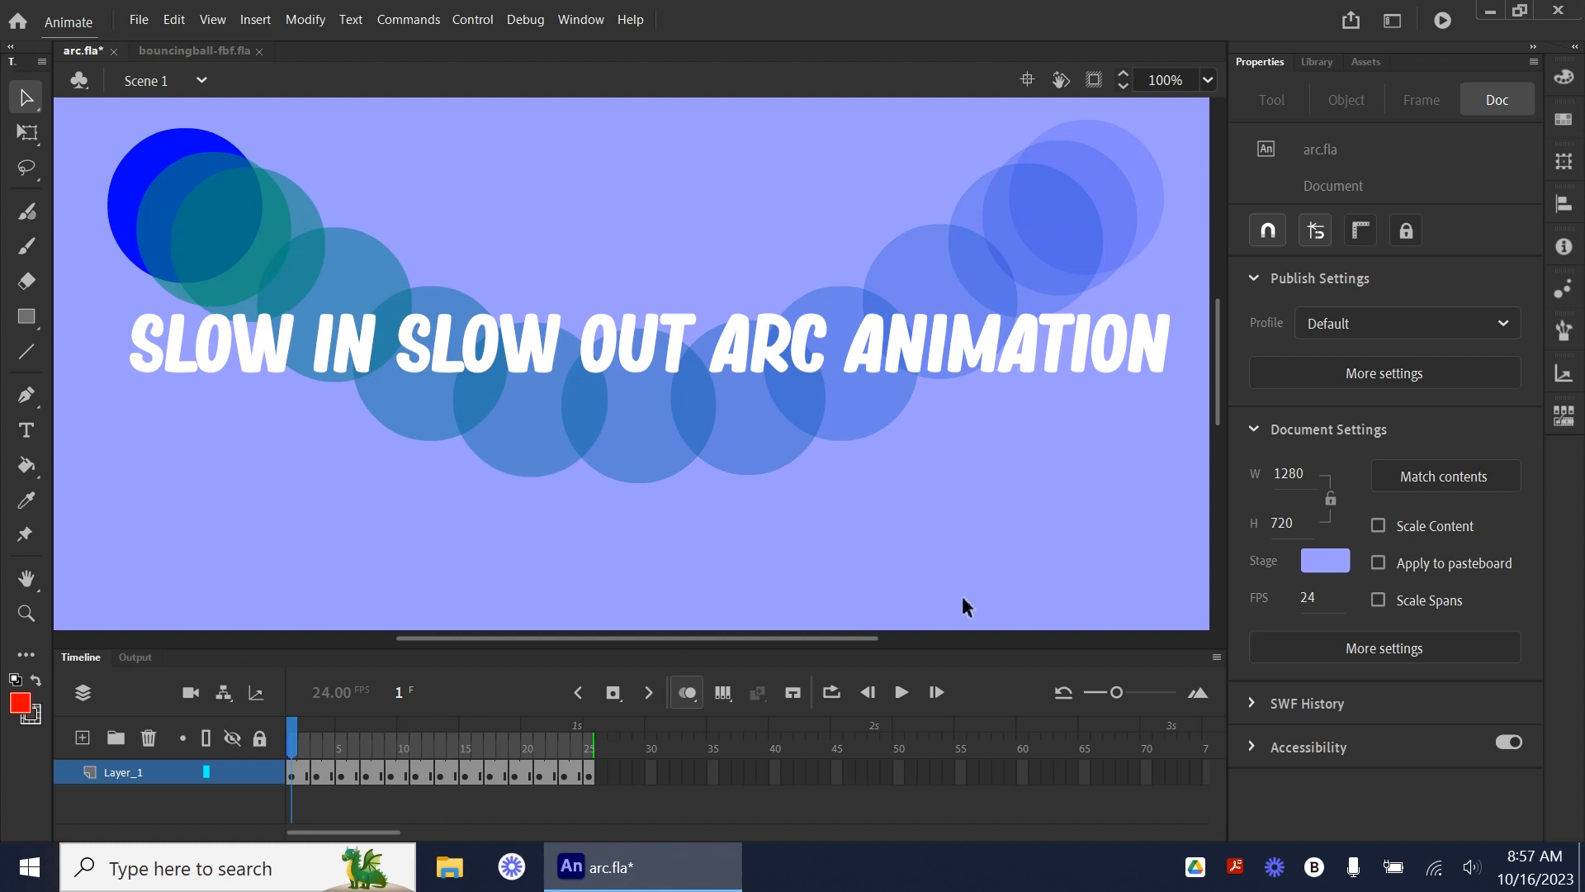
# - Play the sample ball arc animation and examine its frame spacing with onion skinning and multi-frame editing switched on and off
pyautogui.click(679, 695)
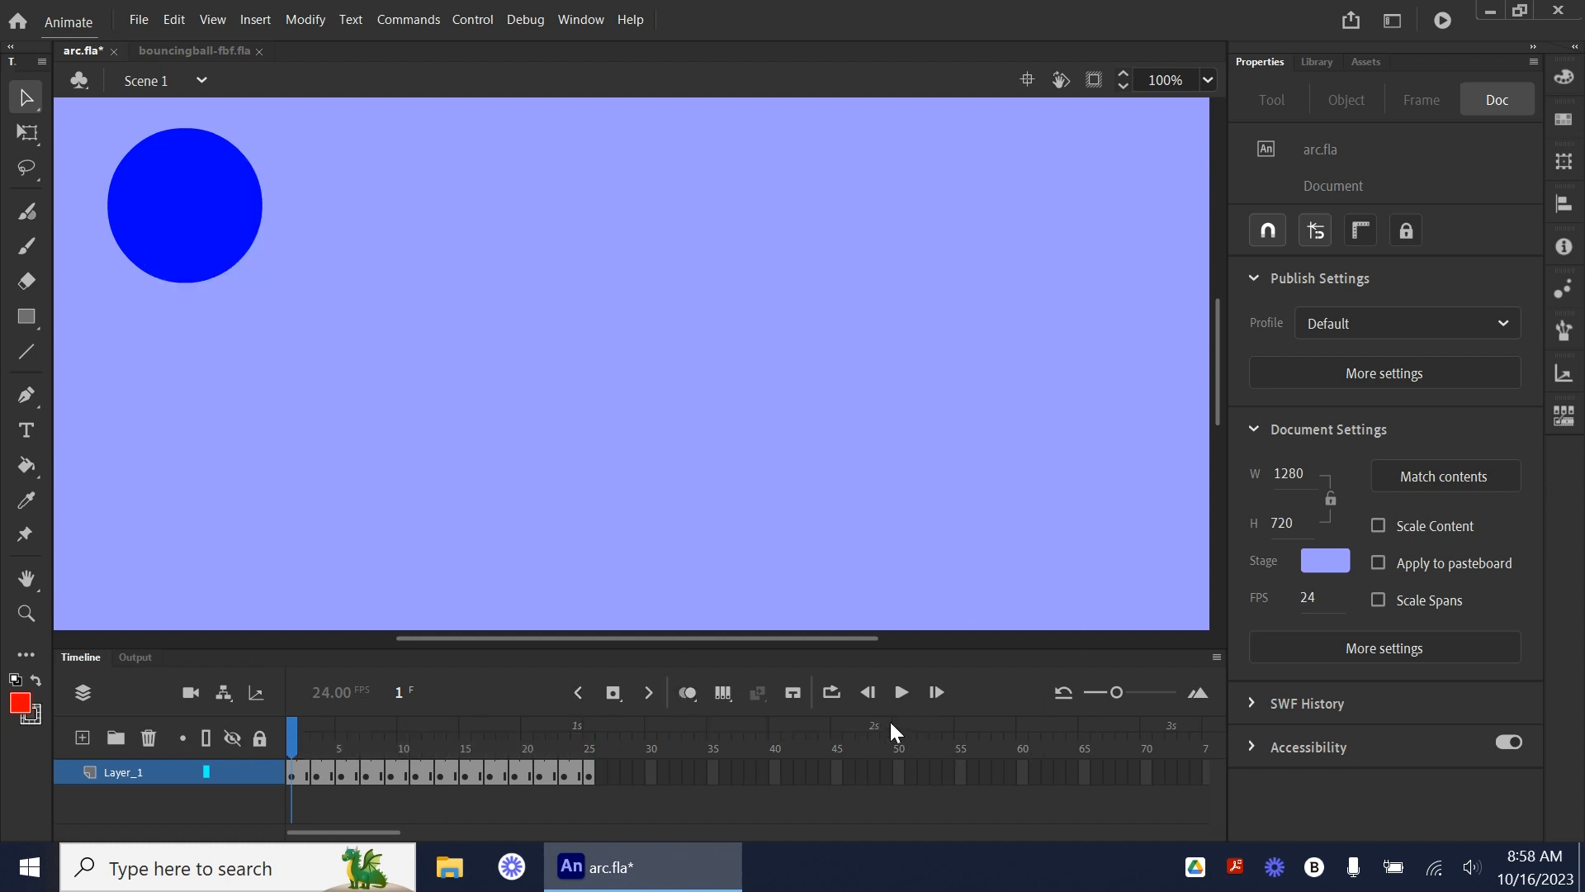
pyautogui.click(898, 688)
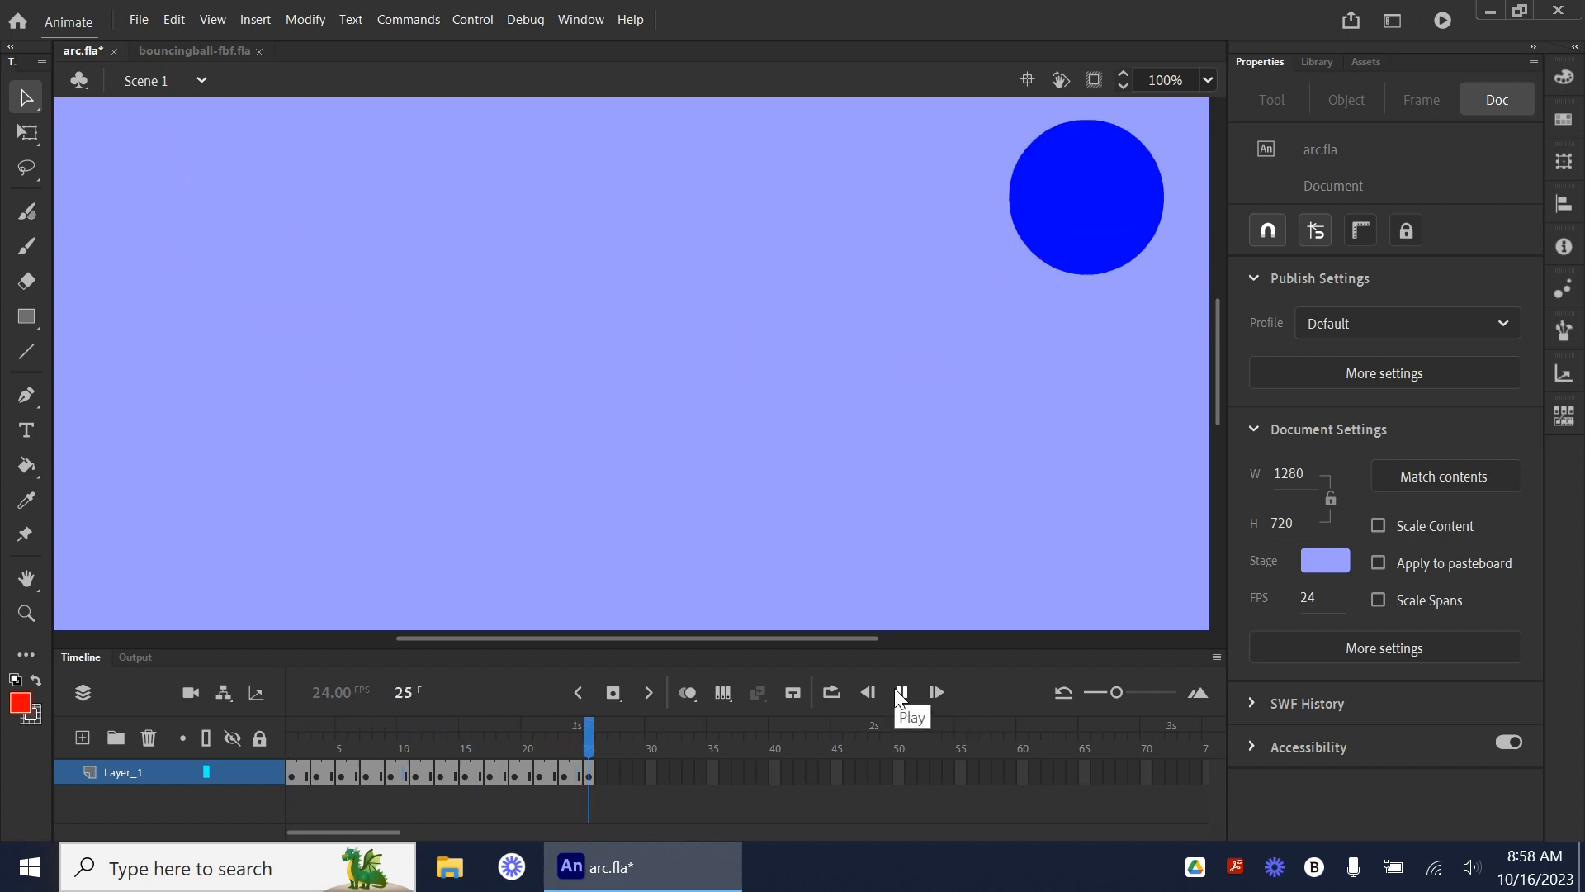
pyautogui.click(898, 690)
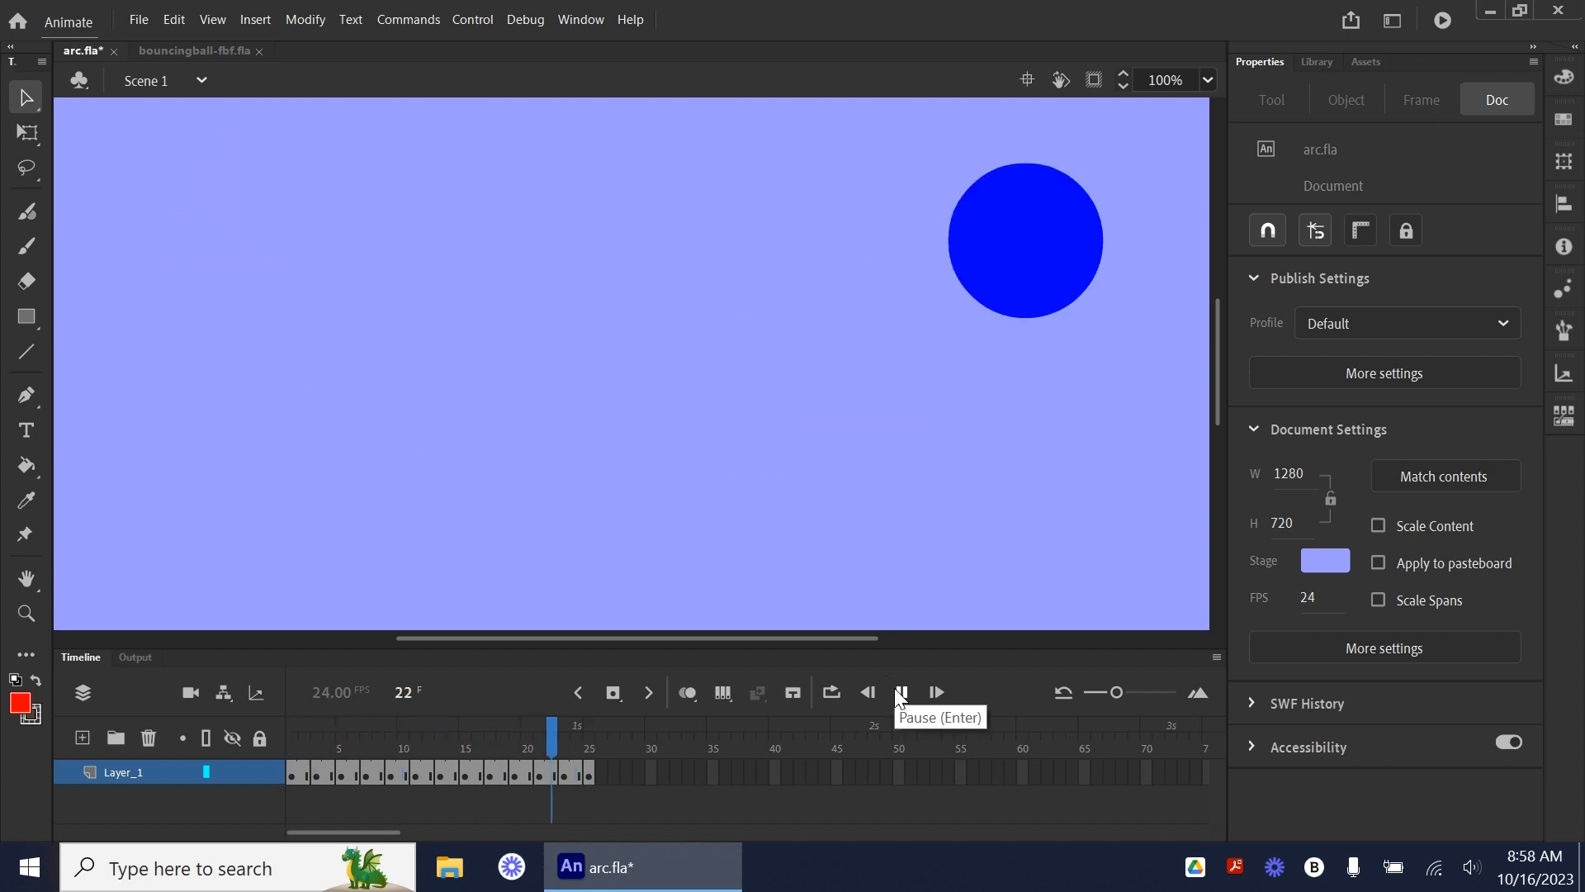
pyautogui.click(723, 695)
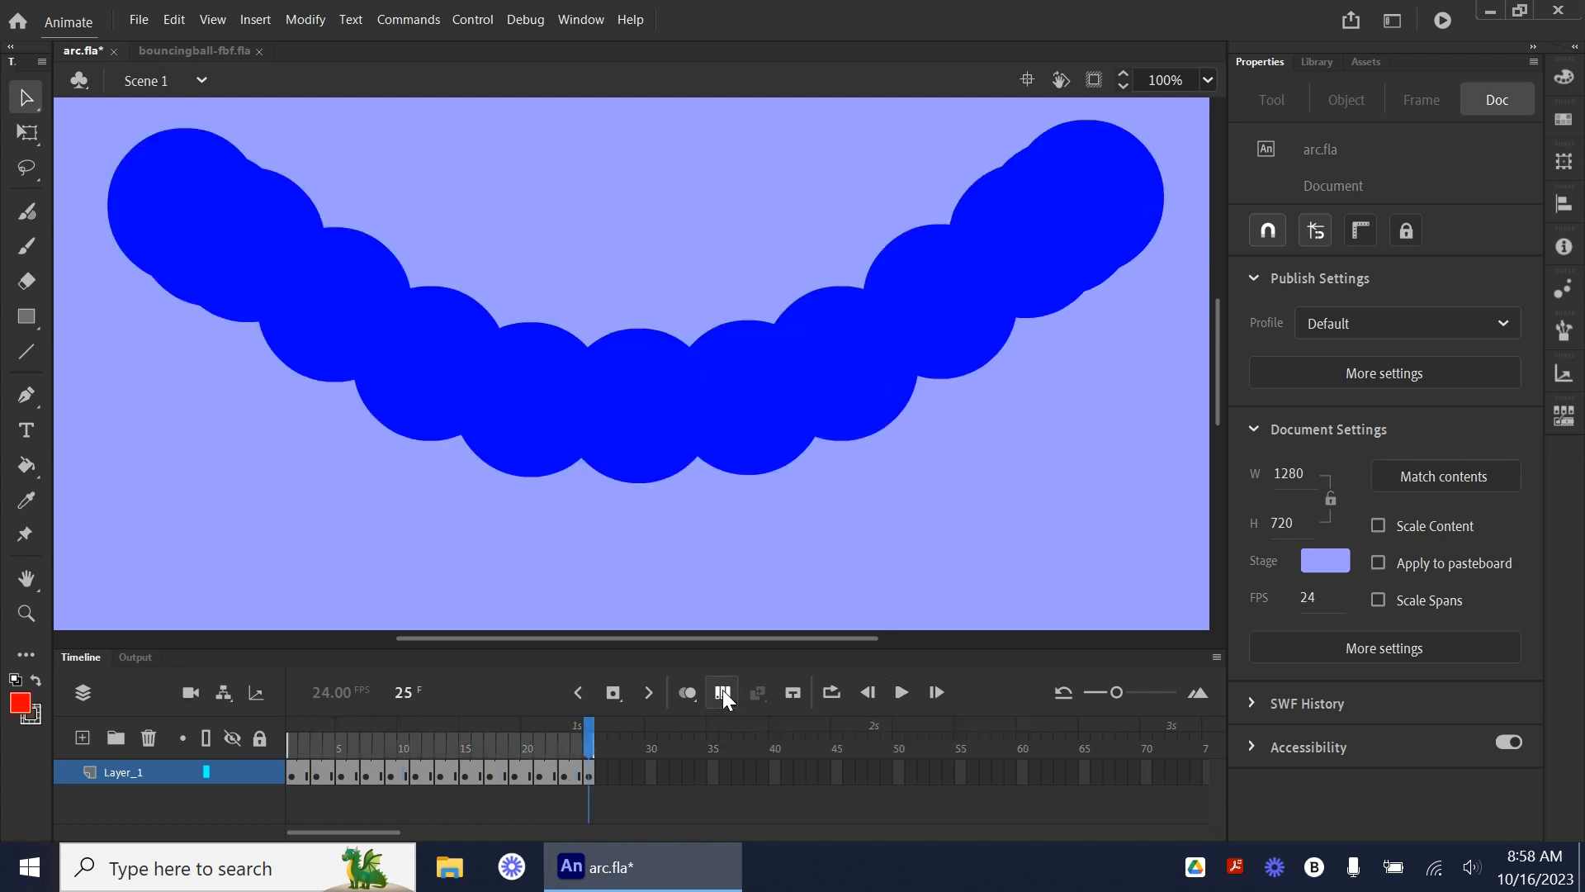
pyautogui.click(725, 692)
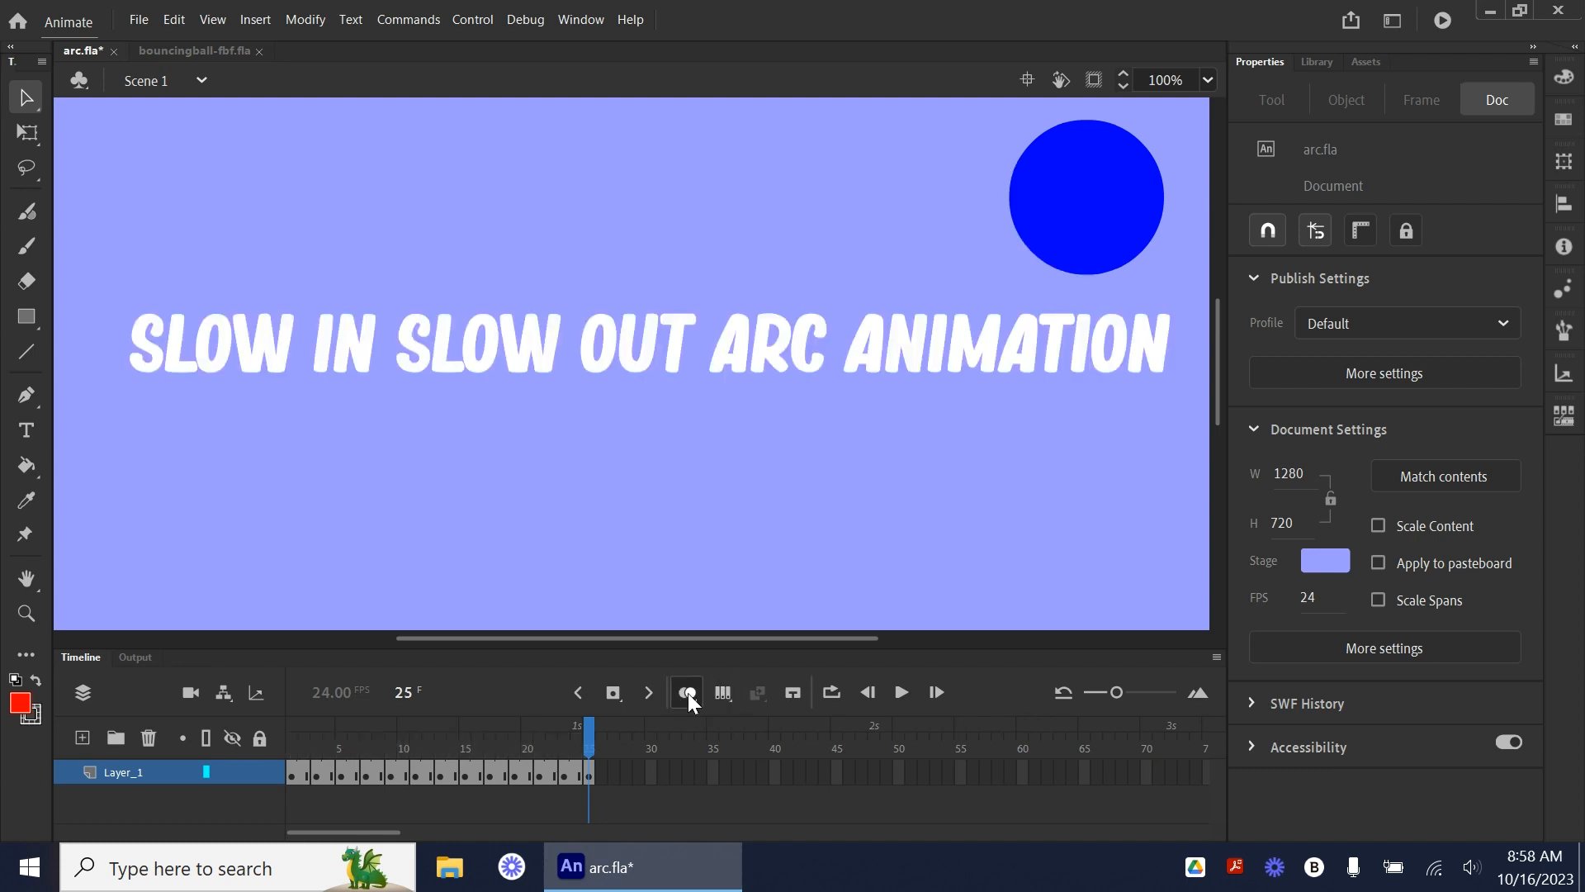
pyautogui.click(687, 692)
pyautogui.moveTo(583, 732); pyautogui.dragTo(264, 774)
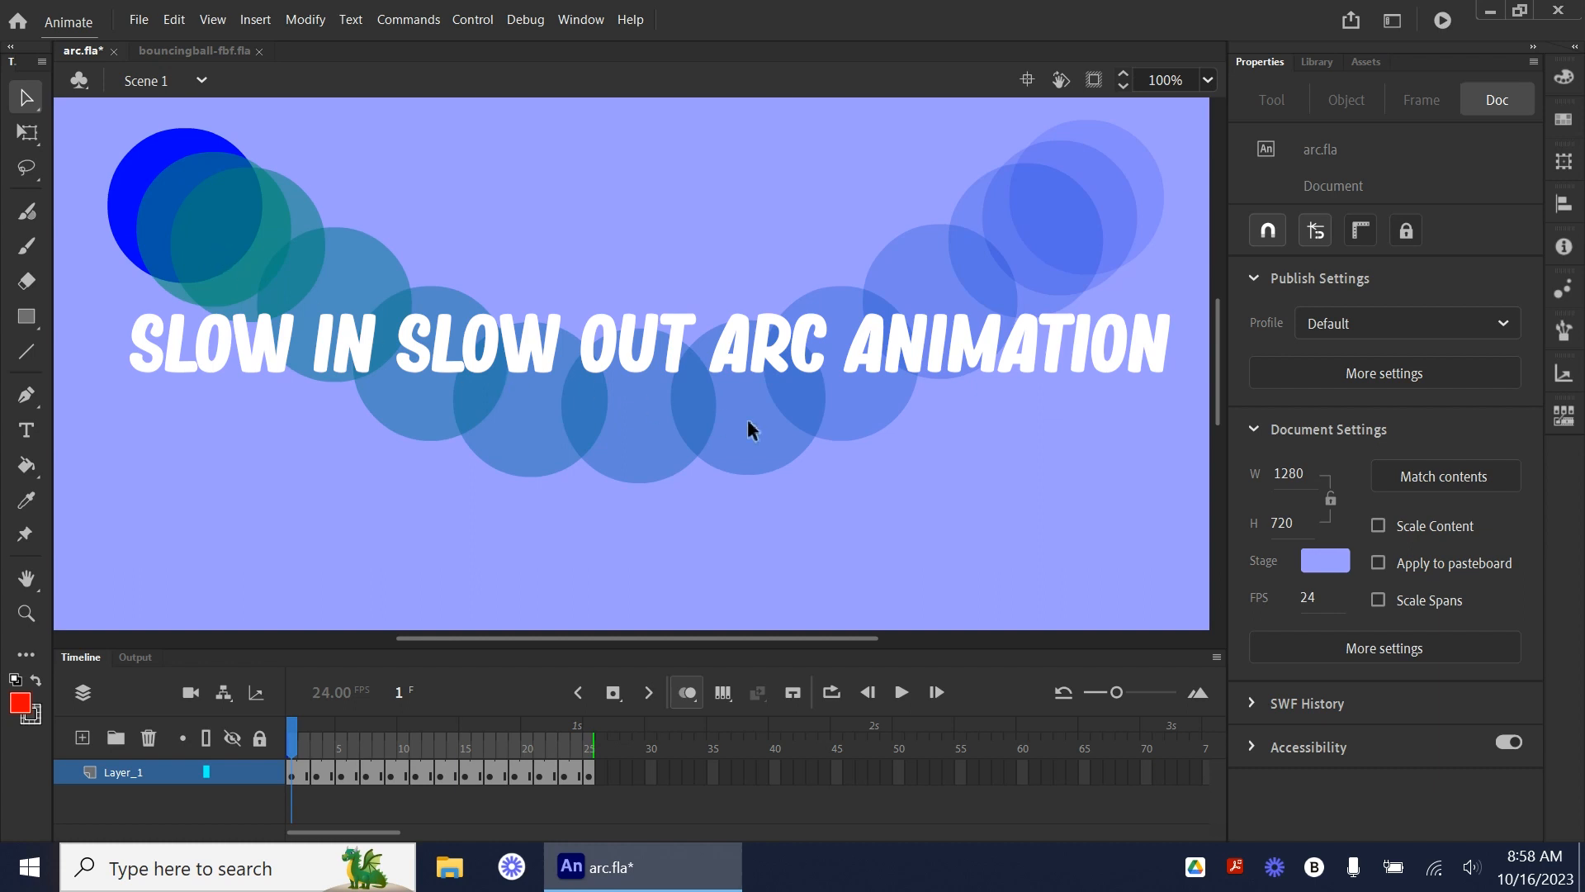
pyautogui.click(901, 692)
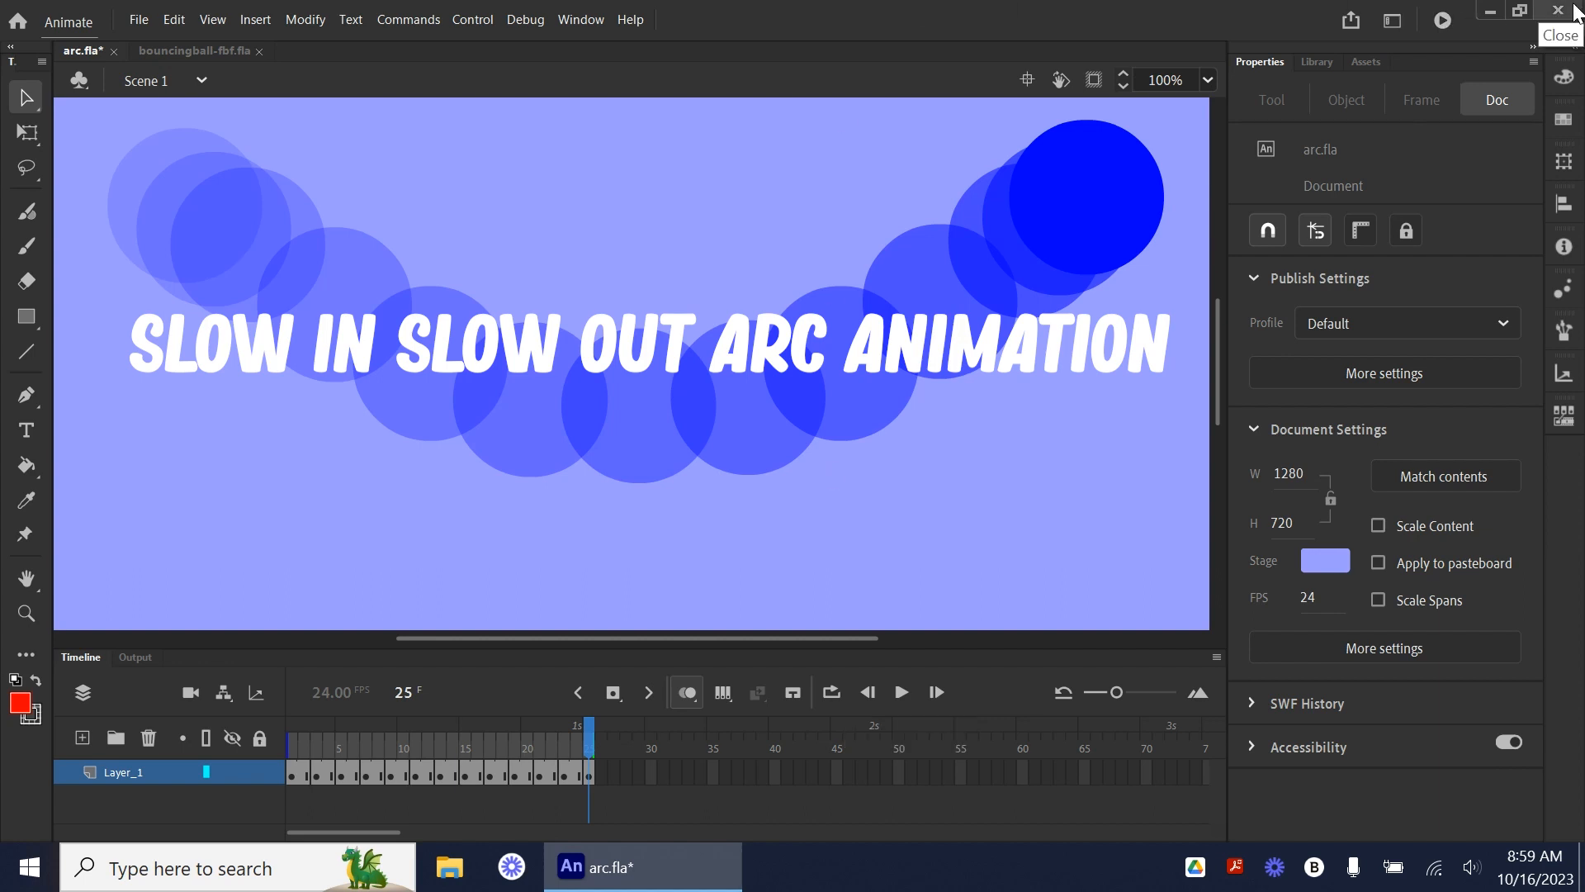
# - Launch Adobe Animate 2023 and create an HD 1280 x 720 document at 24 fps for ActionScript 3.0
pyautogui.click(29, 878)
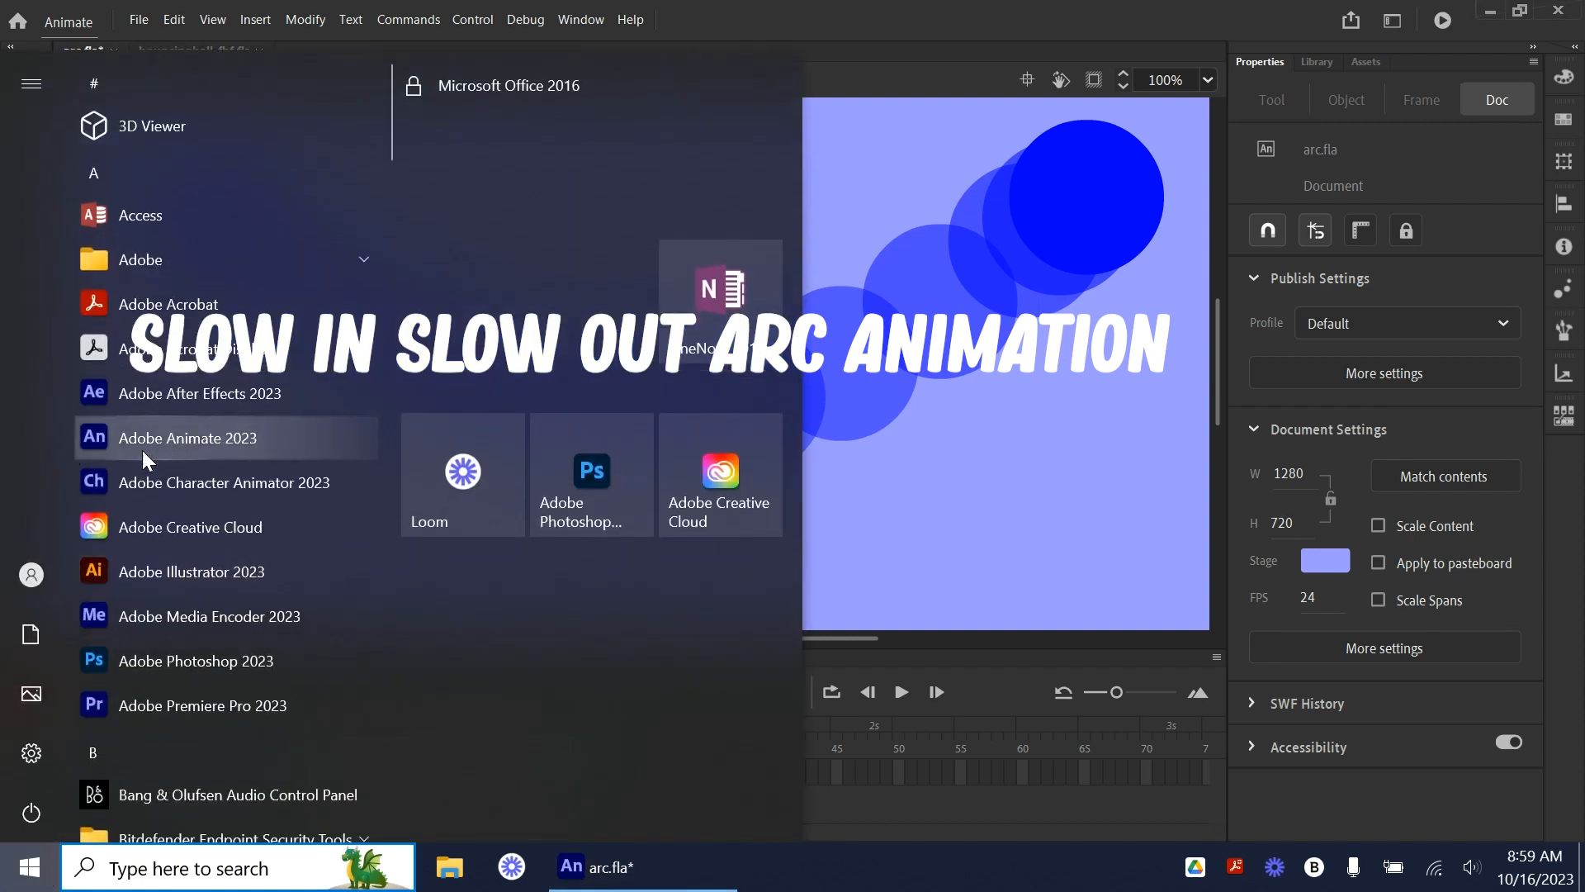
pyautogui.click(170, 442)
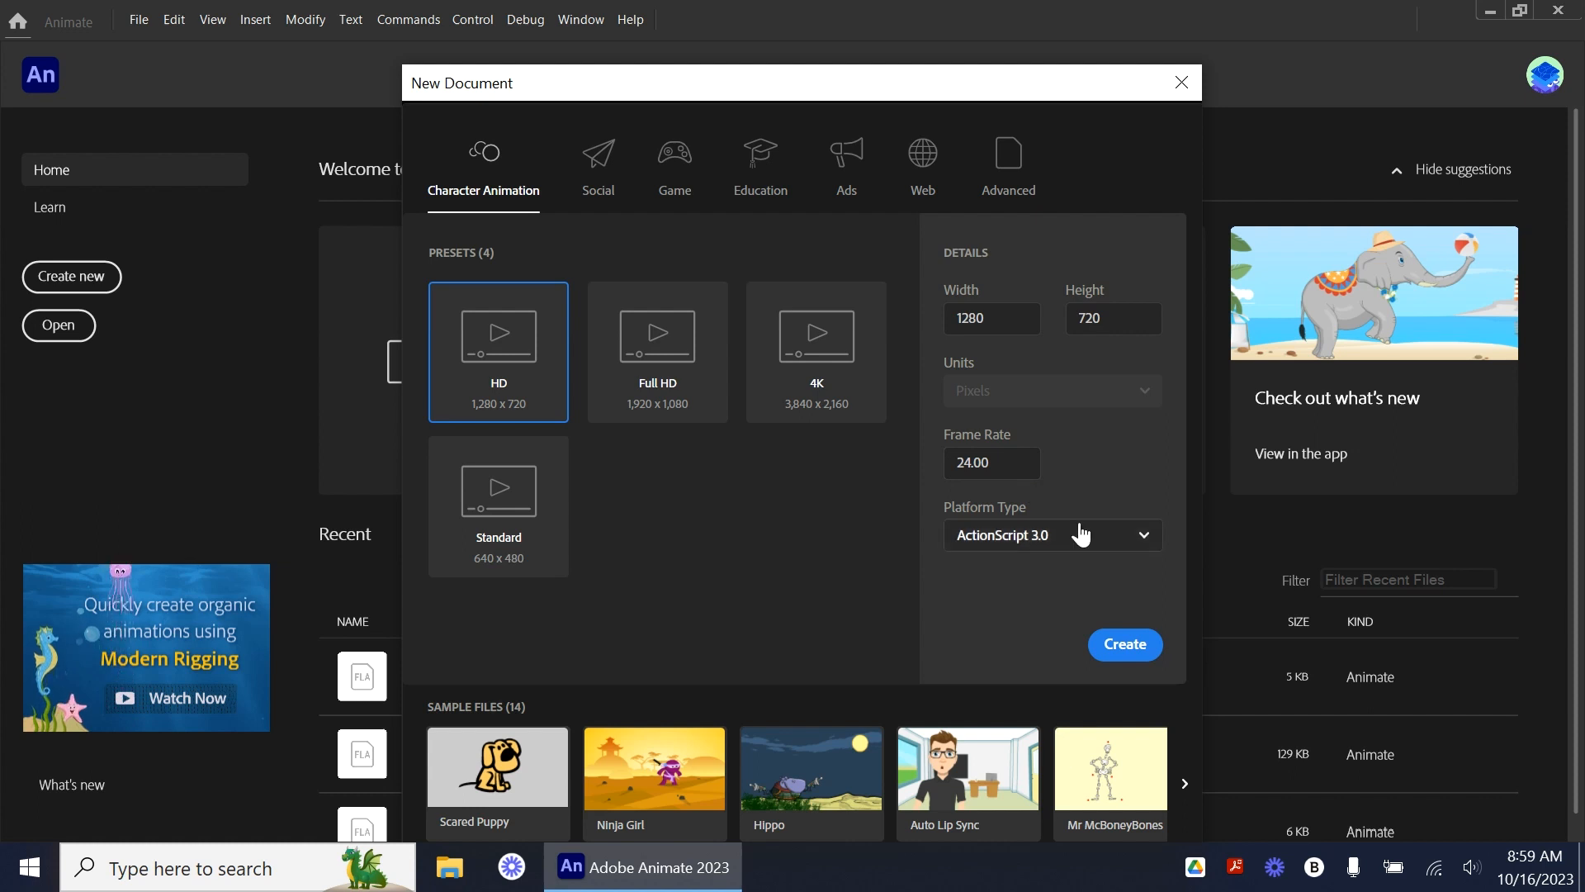
pyautogui.click(1150, 647)
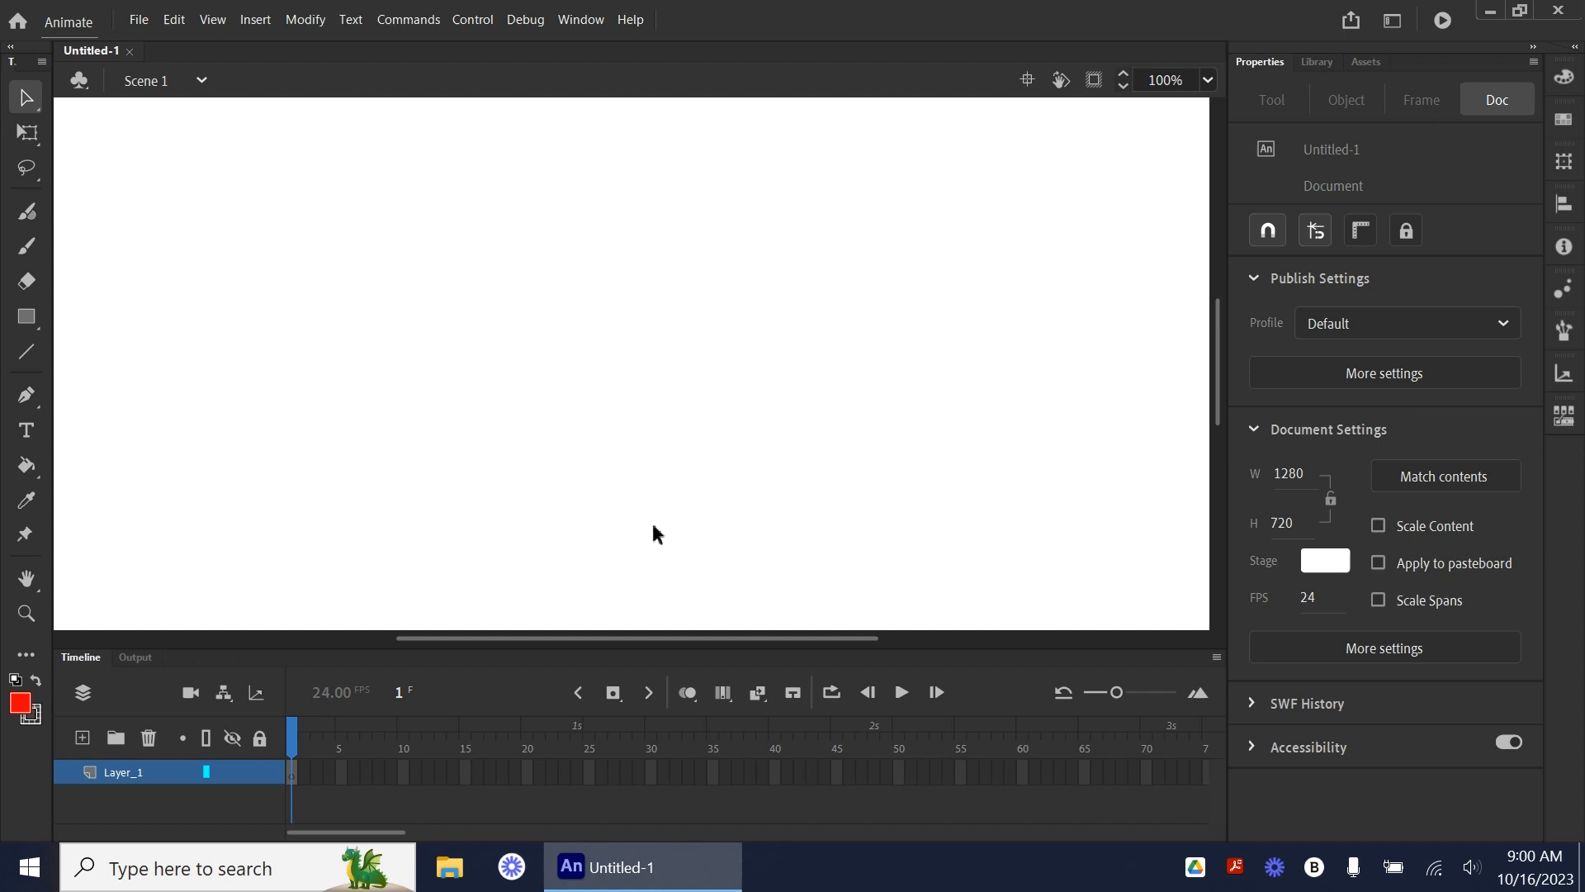
# - Restore the default black stroke and white fill, and draw a wide downward-sagging arc across the stage with the Pen tool
pyautogui.click(15, 679)
pyautogui.click(28, 398)
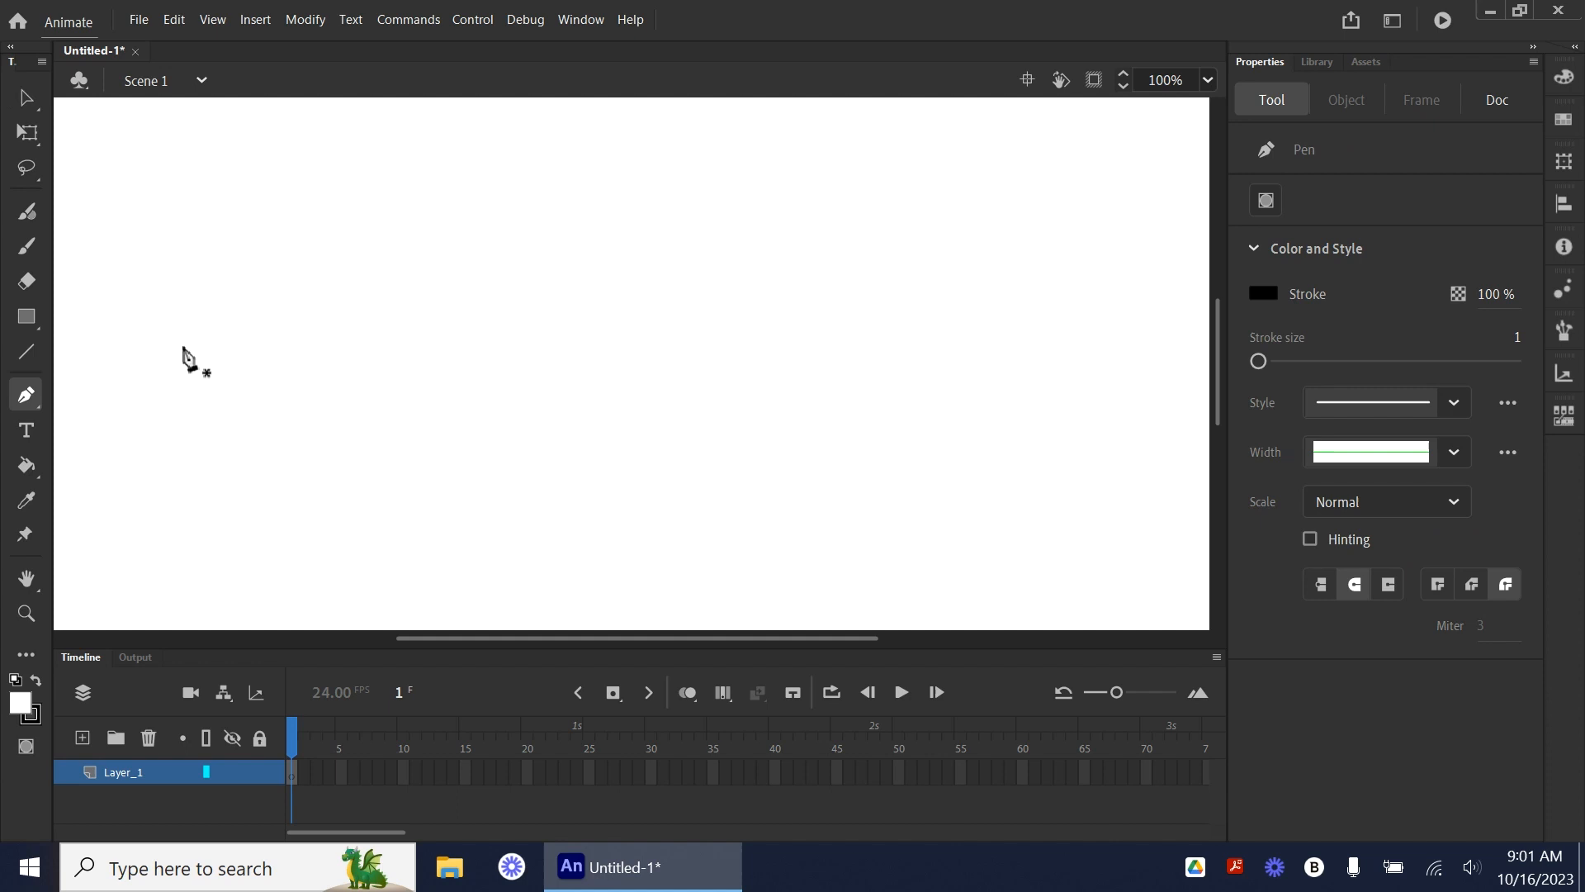
pyautogui.click(115, 345)
pyautogui.moveTo(1123, 347); pyautogui.dragTo(1453, 98)
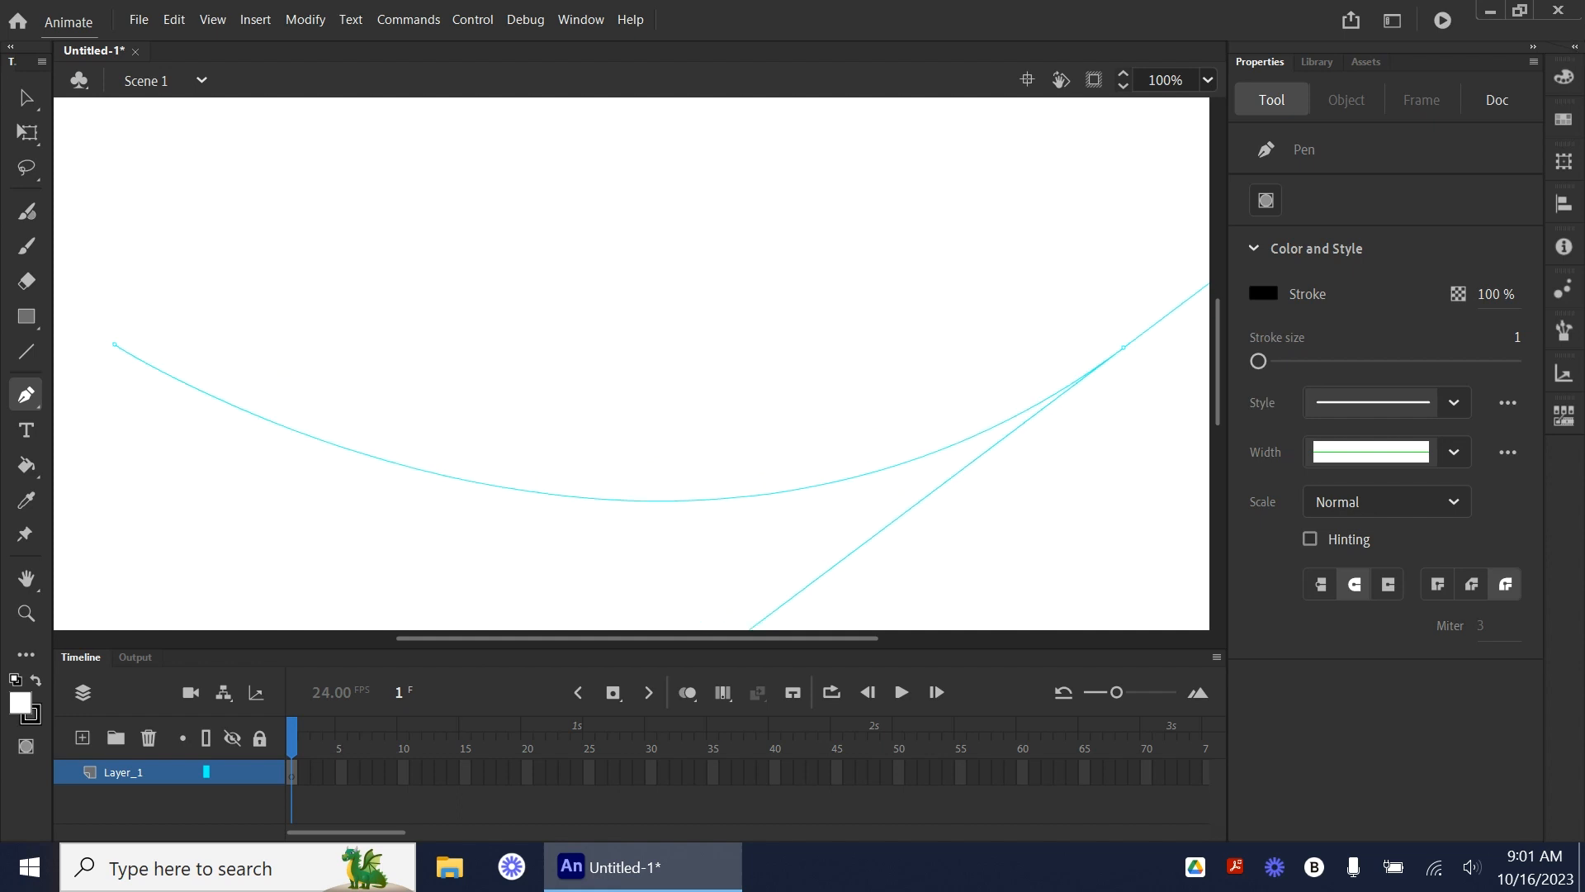
pyautogui.moveTo(1453, 98); pyautogui.dragTo(1569, 10)
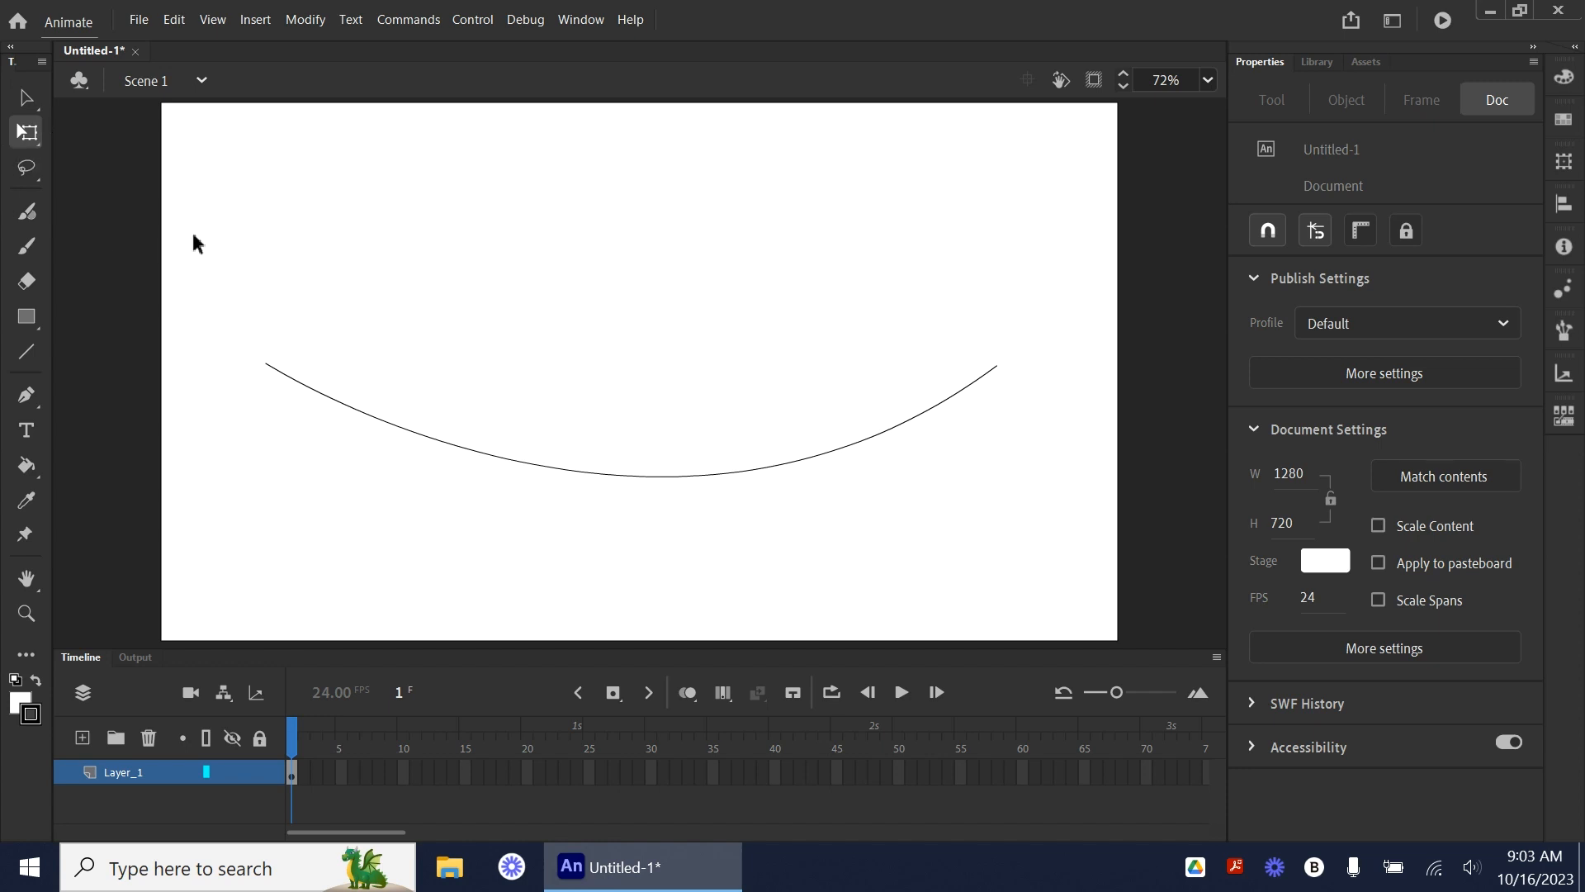
# - Select the whole arc with Free Transform and stretch it to about 1061 px wide and 239 px high
pyautogui.click(33, 138)
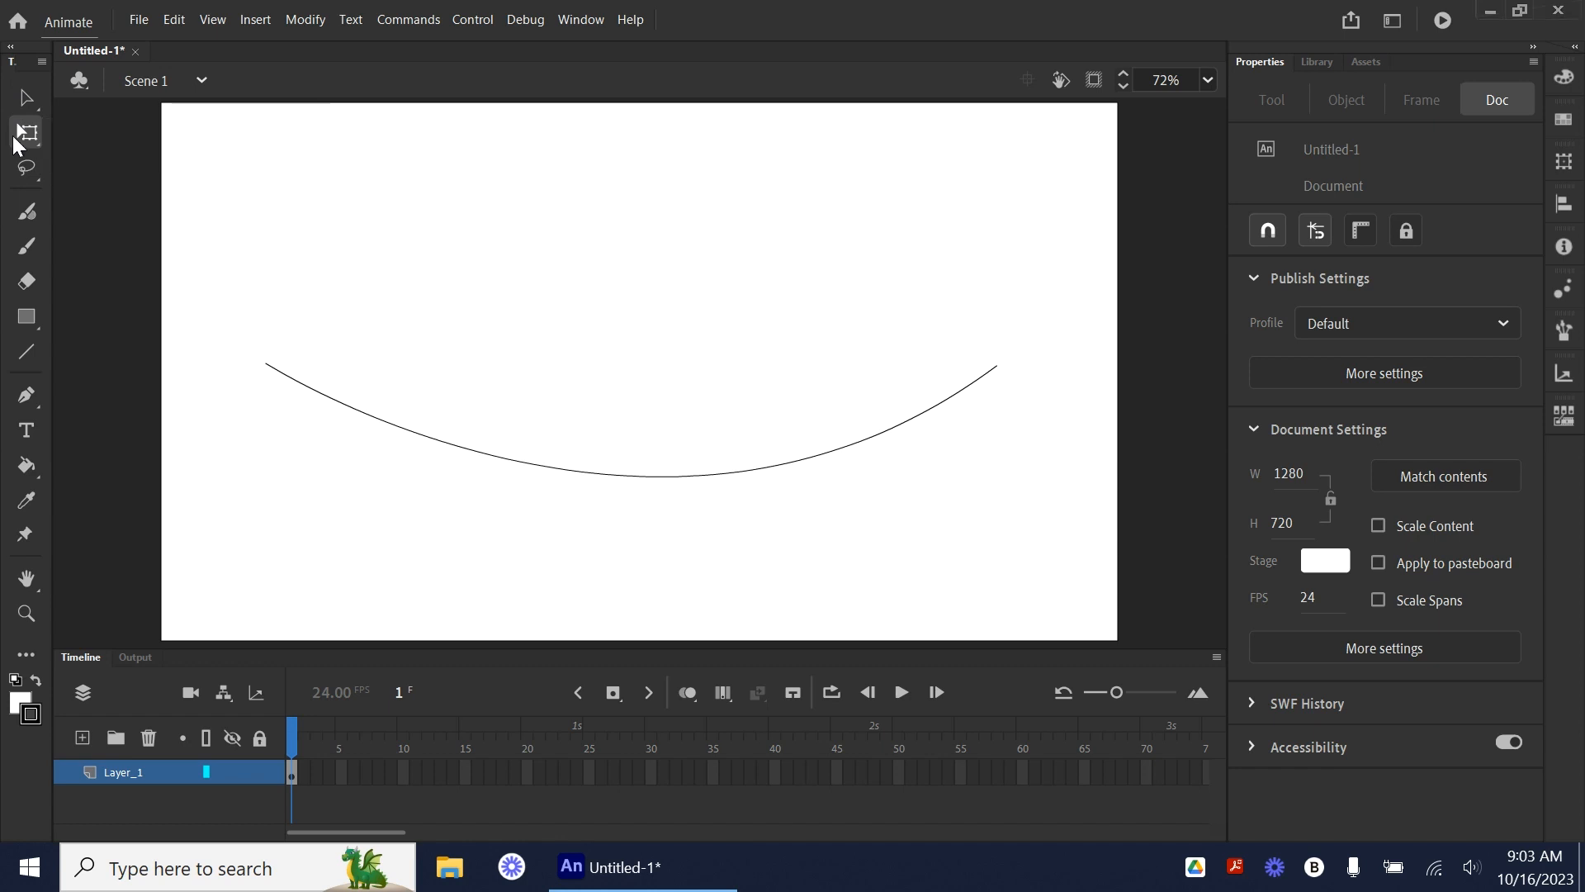
pyautogui.moveTo(201, 237); pyautogui.dragTo(1070, 556)
pyautogui.click(346, 262)
pyautogui.moveTo(345, 263); pyautogui.dragTo(1104, 638)
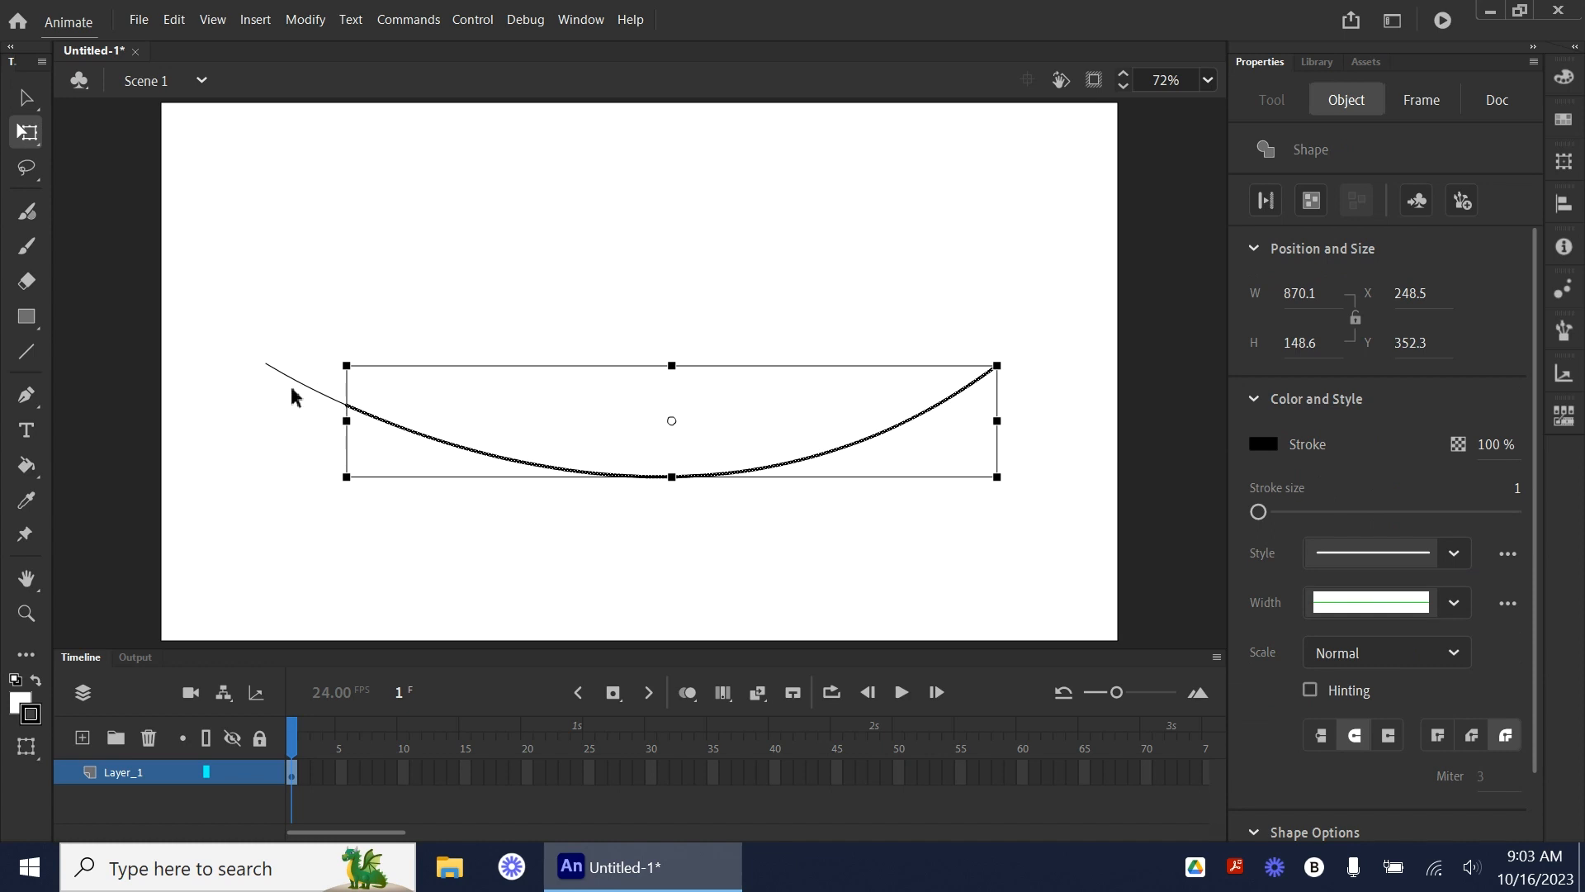
pyautogui.moveTo(205, 255); pyautogui.dragTo(1063, 618)
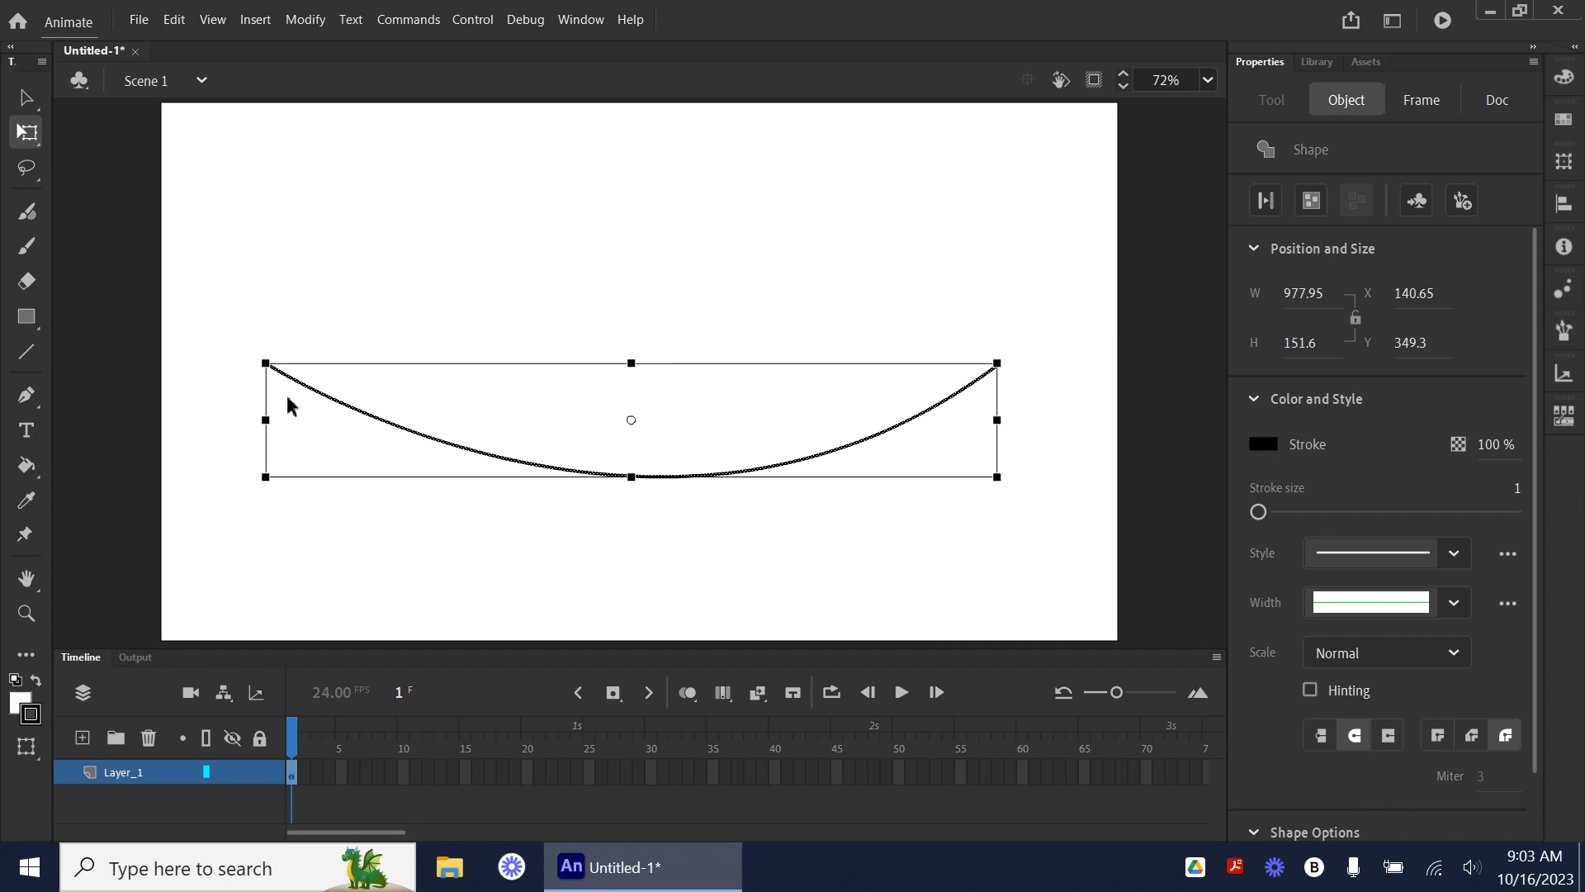
pyautogui.moveTo(263, 421); pyautogui.dragTo(231, 424)
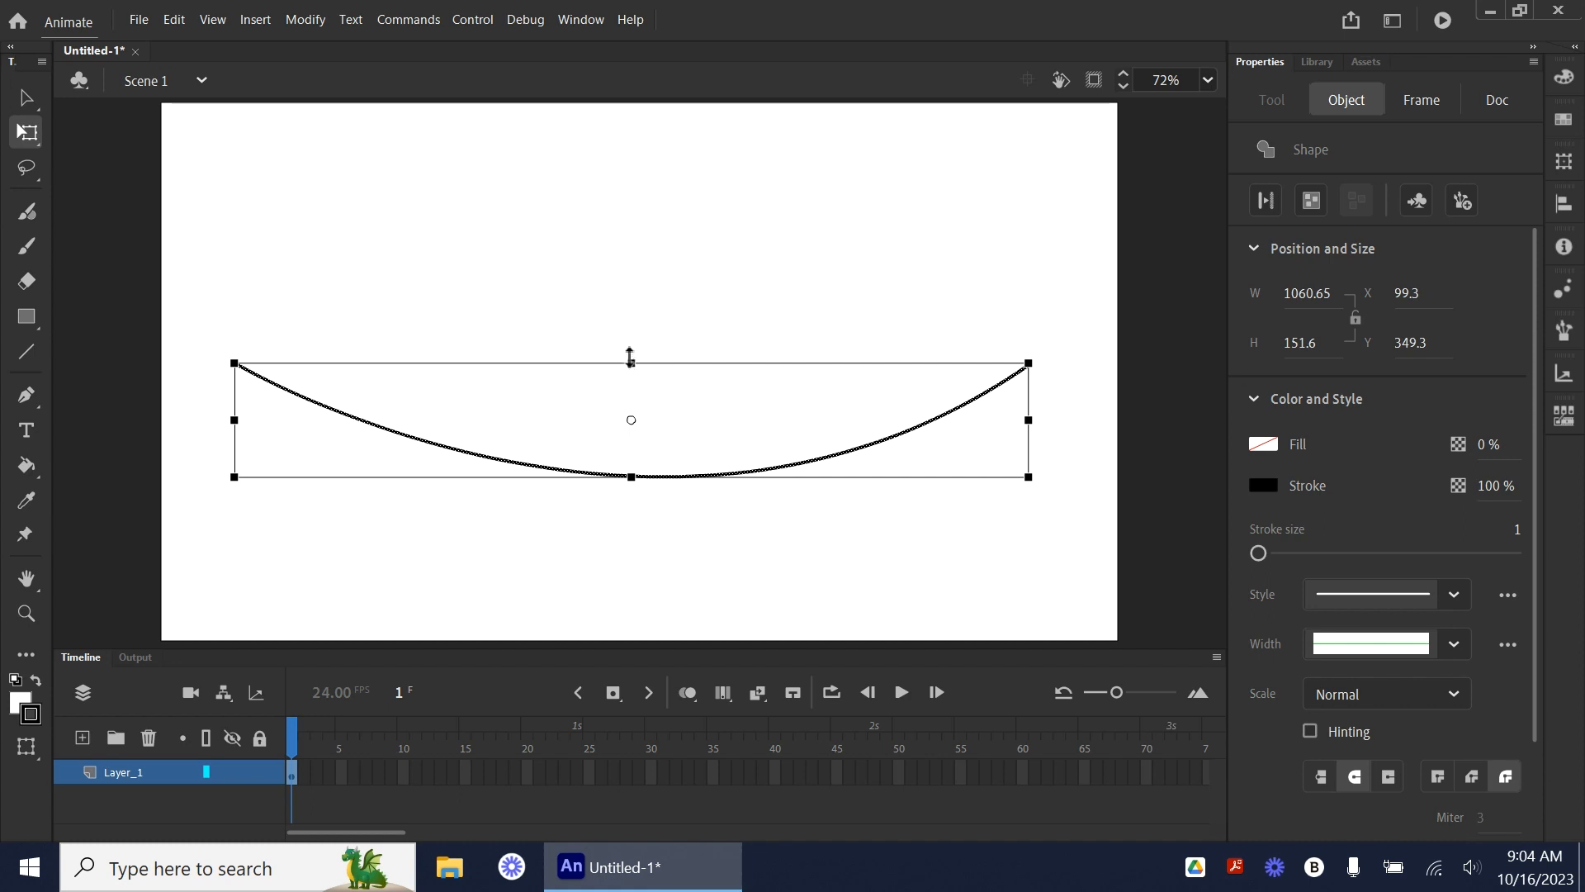
pyautogui.moveTo(630, 357); pyautogui.dragTo(630, 329)
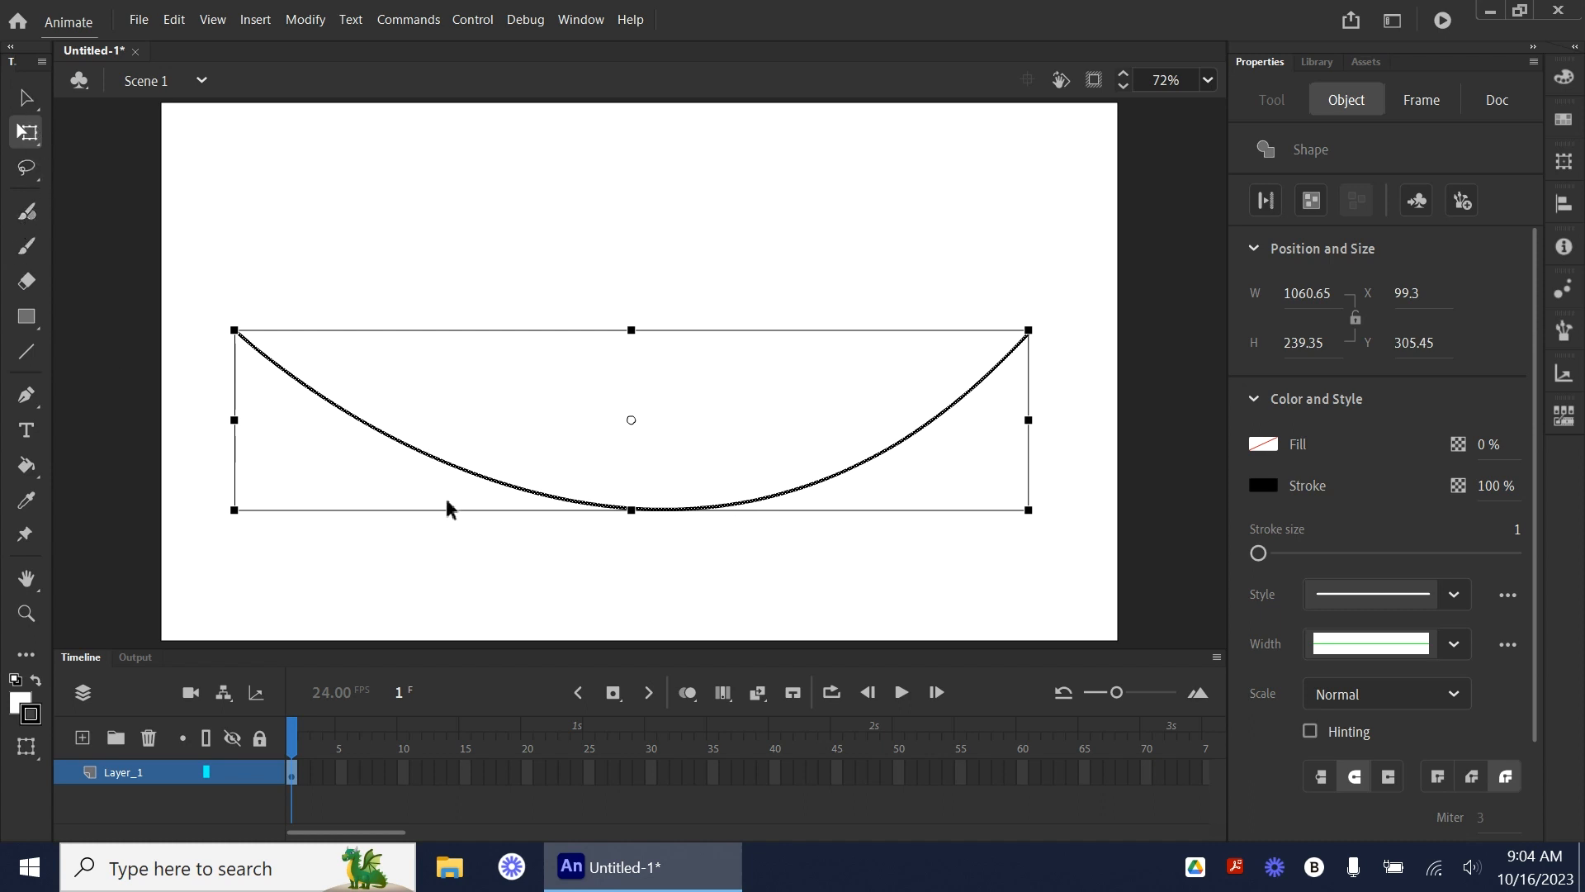
# - Move the arc down the stage to a Y position of about 332
pyautogui.moveTo(442, 457); pyautogui.dragTo(442, 468)
pyautogui.click(24, 99)
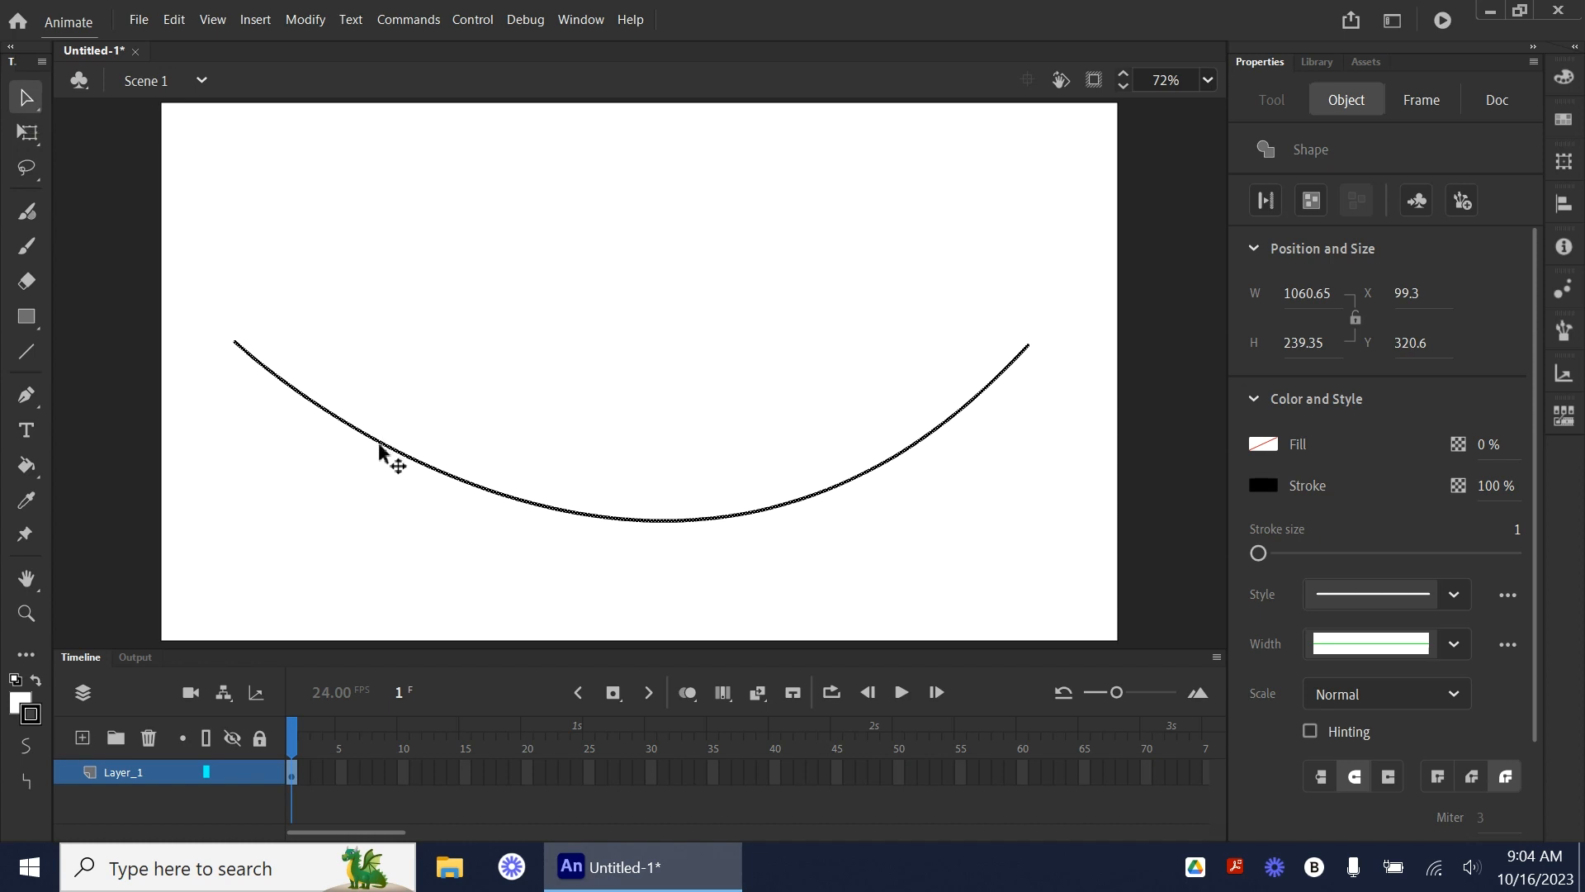
pyautogui.moveTo(388, 459); pyautogui.dragTo(400, 470)
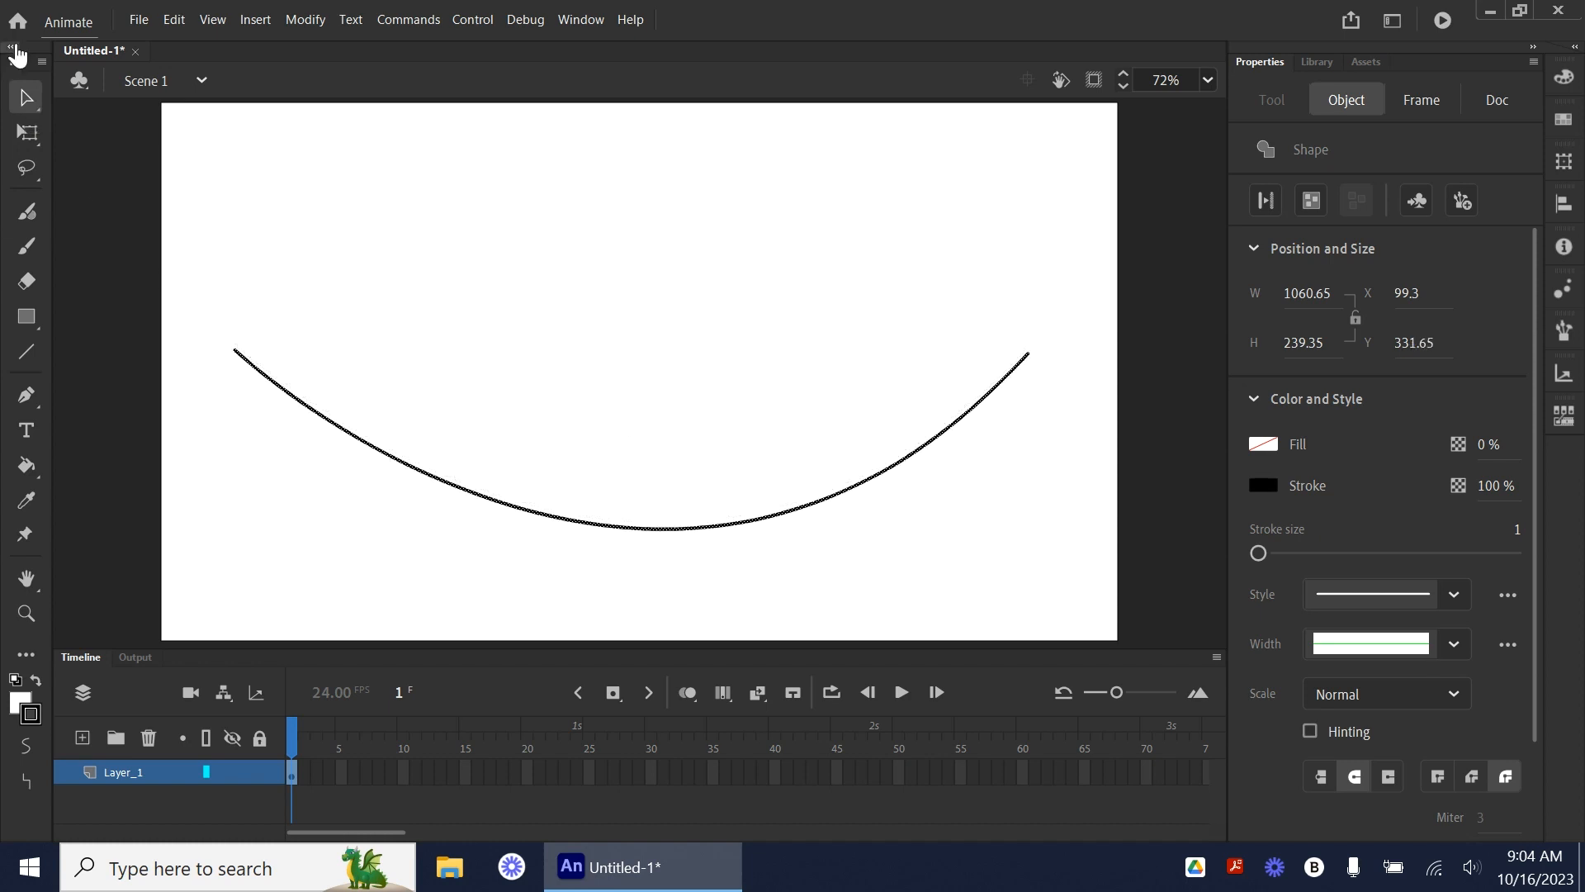
# - Reshape the left end of the arc by adjusting its anchor points with the Subselection tool
pyautogui.click(26, 101)
pyautogui.click(99, 131)
pyautogui.click(388, 424)
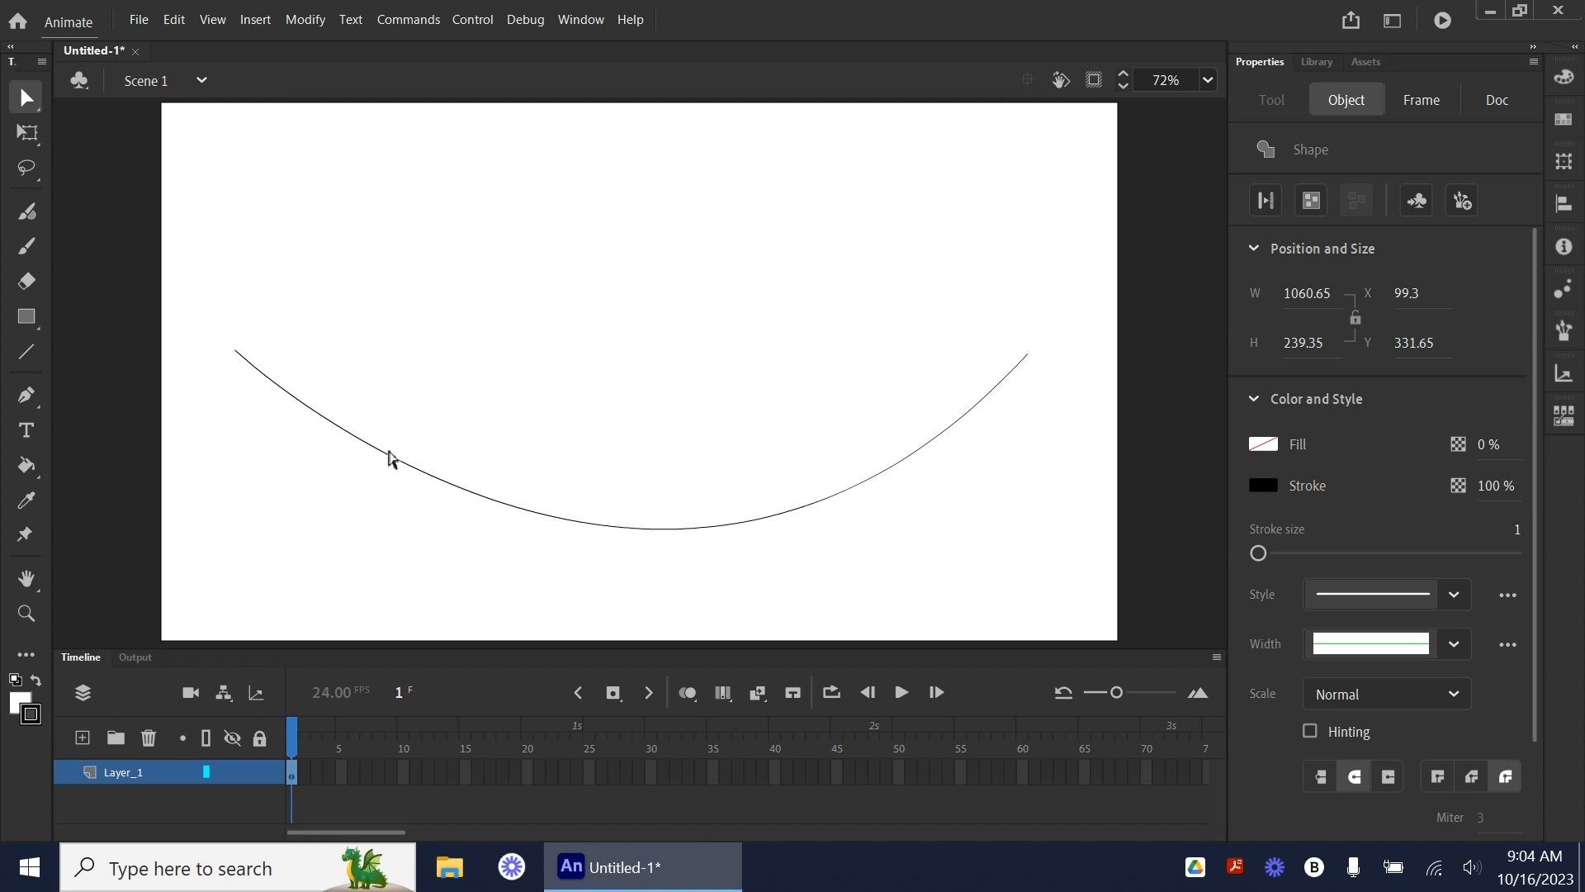
pyautogui.click(391, 461)
pyautogui.moveTo(326, 421); pyautogui.dragTo(358, 467)
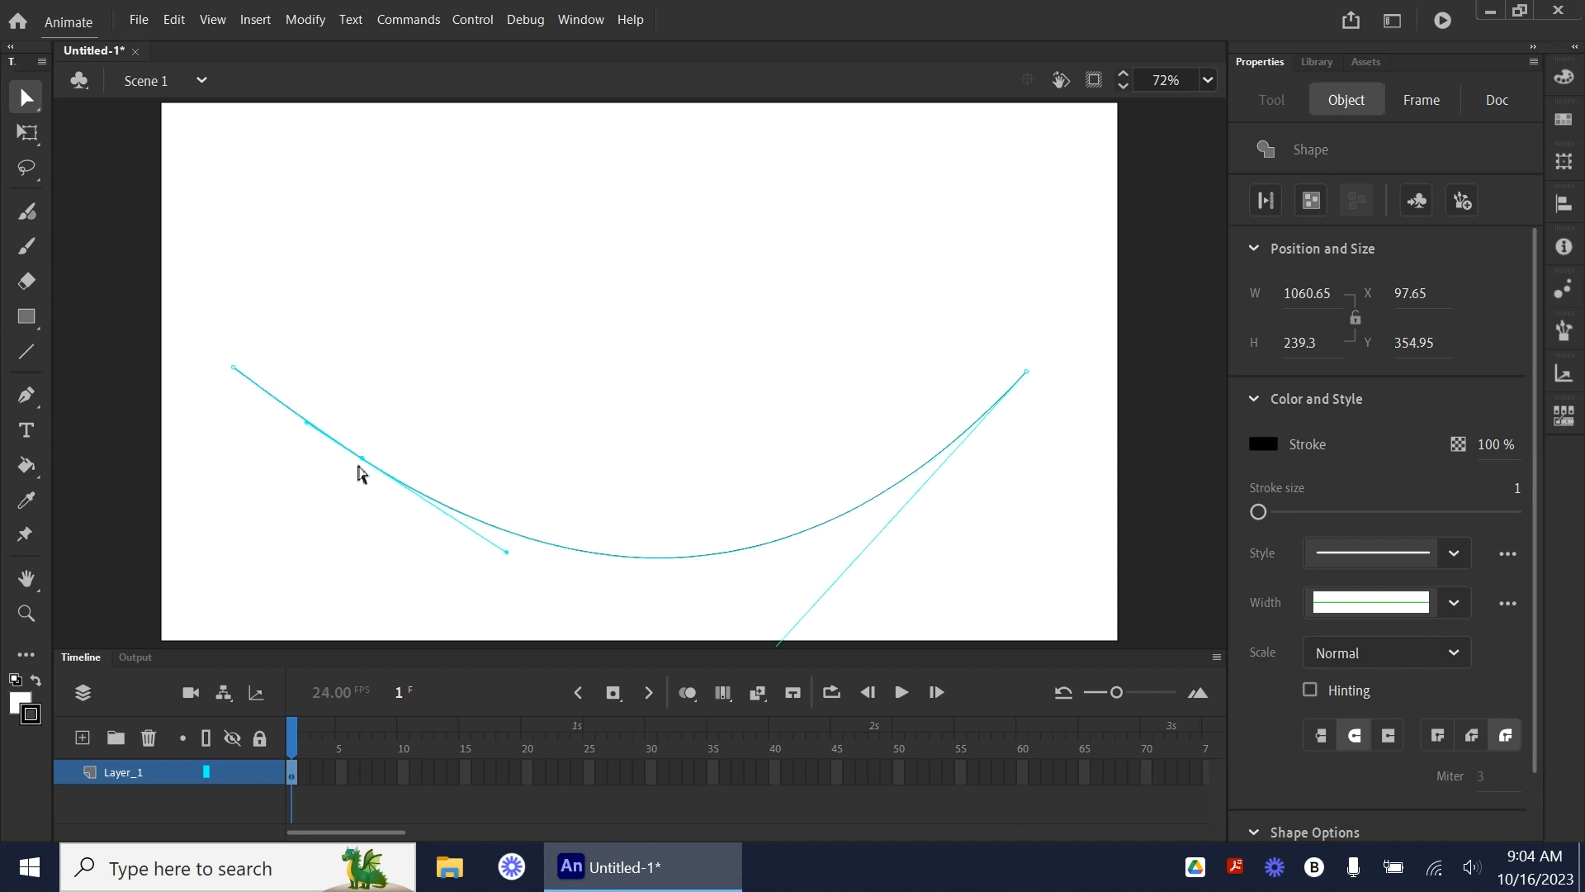
pyautogui.click(1199, 584)
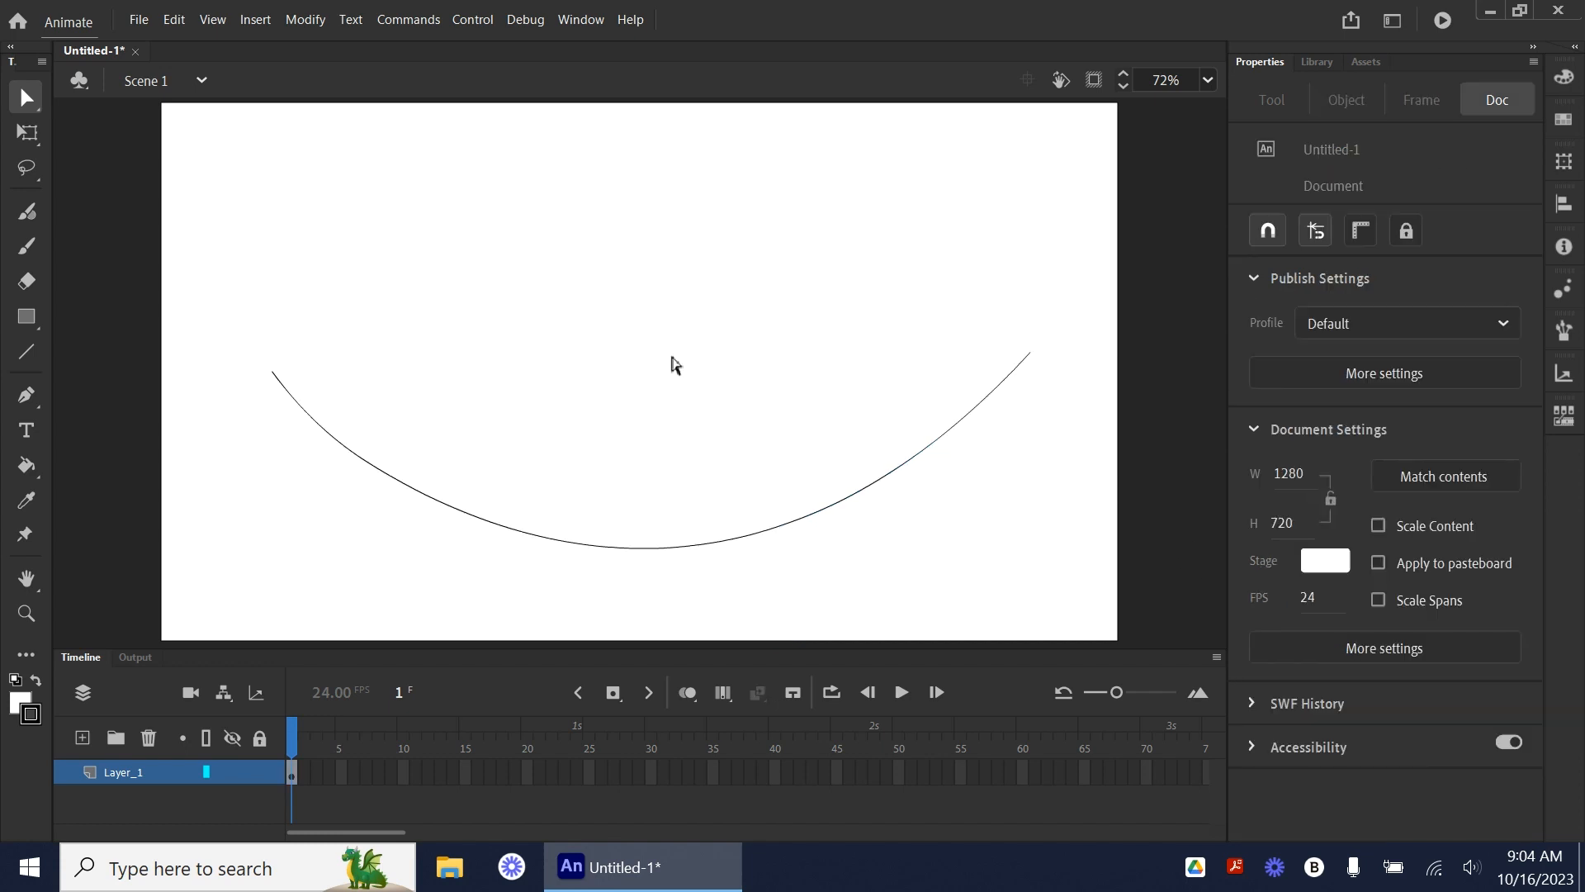
# - Select all of the arc's anchor points, move the curve further down the stage, and deselect it
pyautogui.moveTo(194, 266); pyautogui.dragTo(1124, 617)
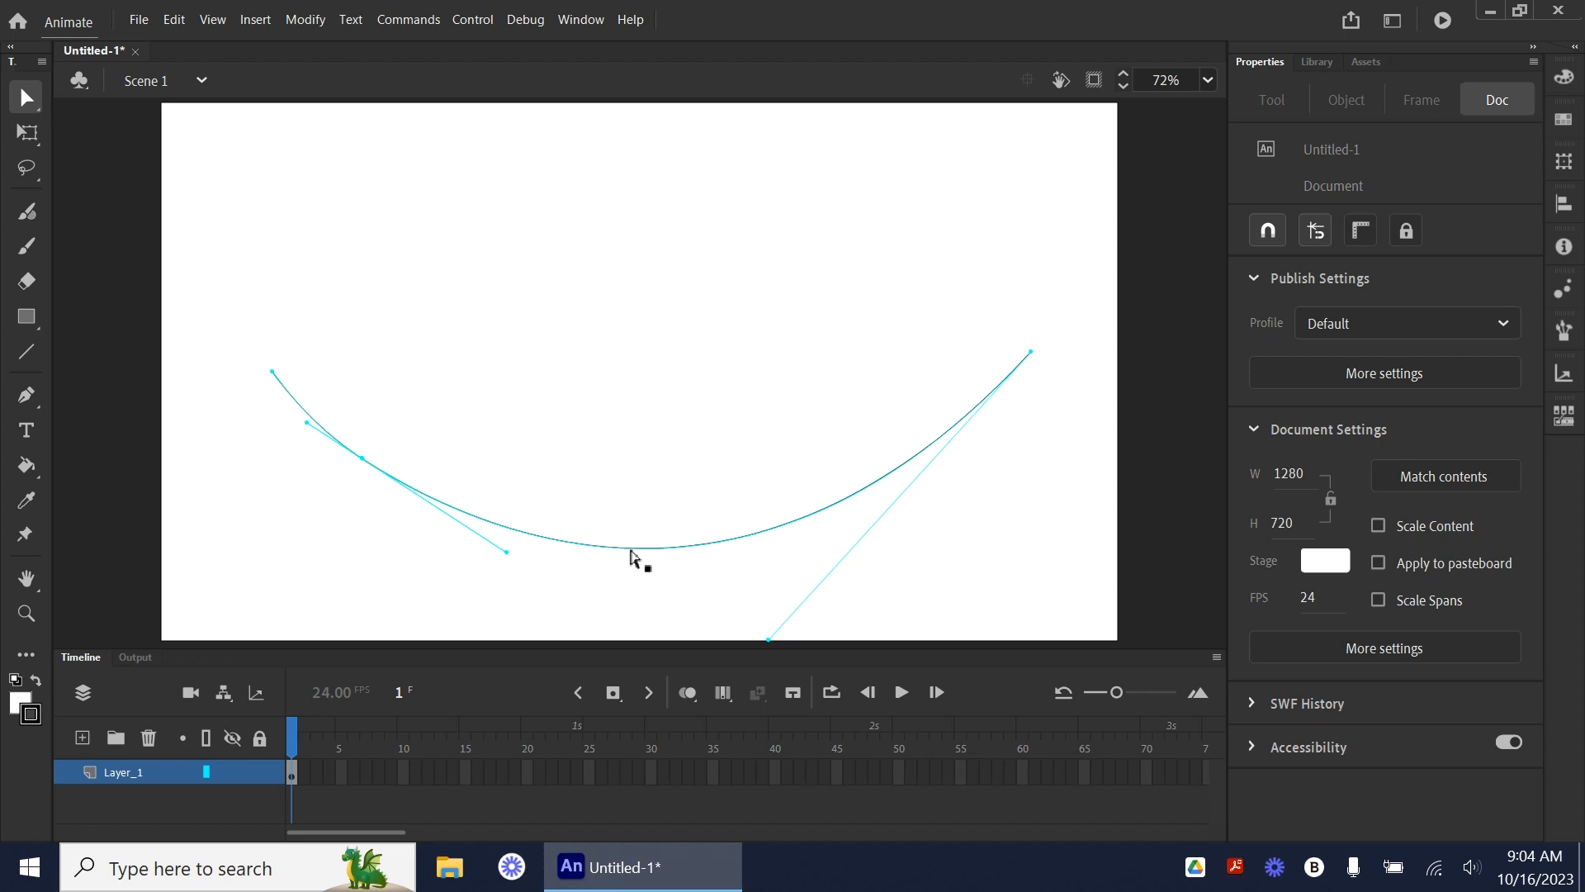
pyautogui.moveTo(634, 560); pyautogui.dragTo(640, 606)
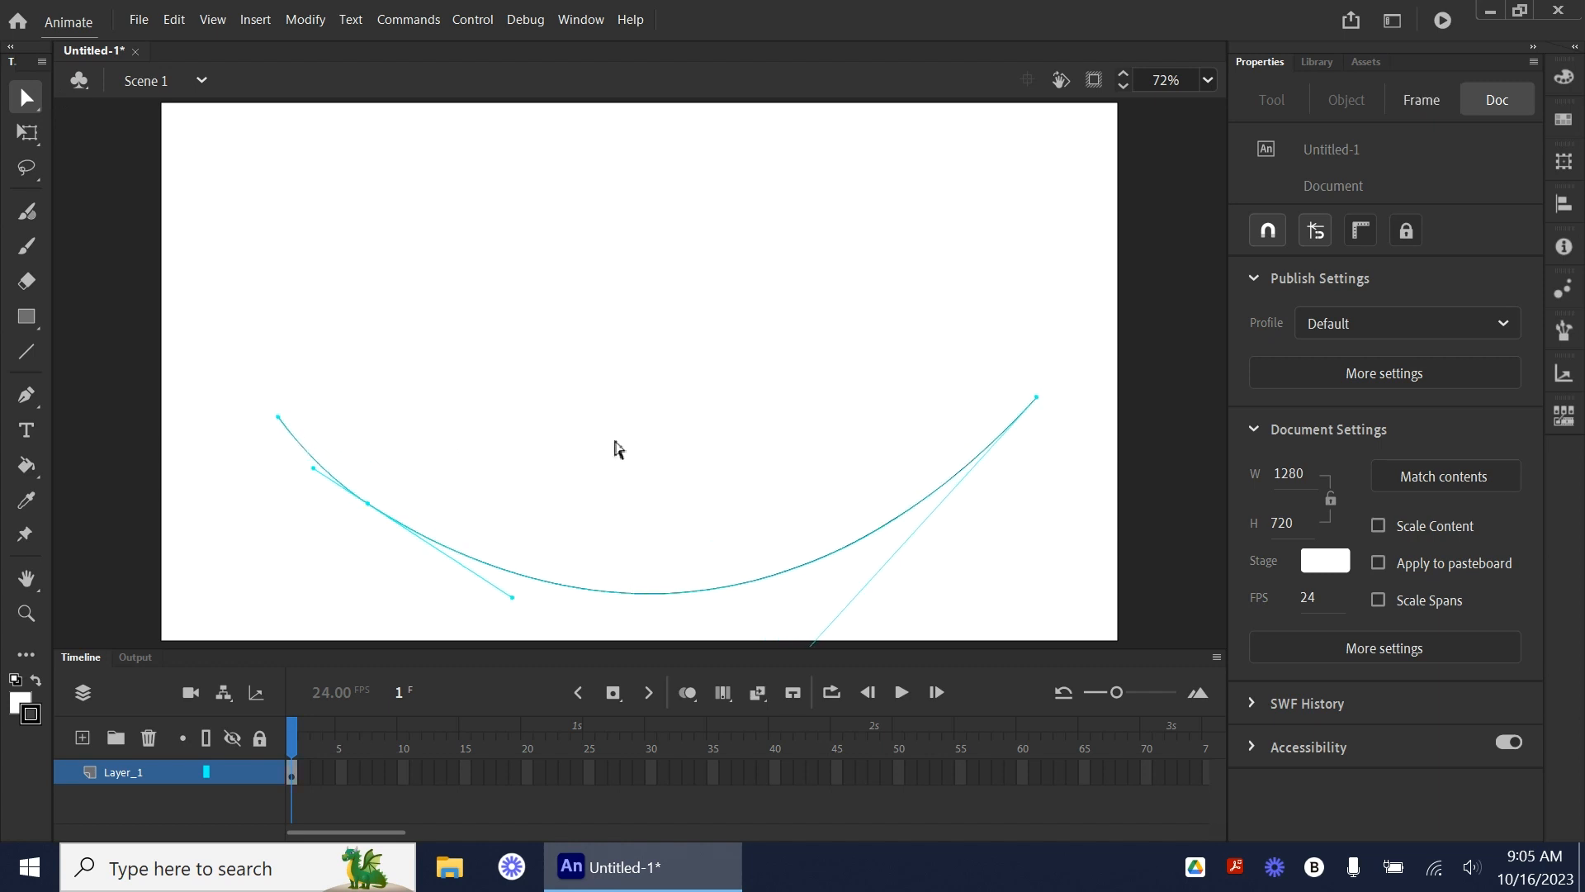
pyautogui.click(640, 471)
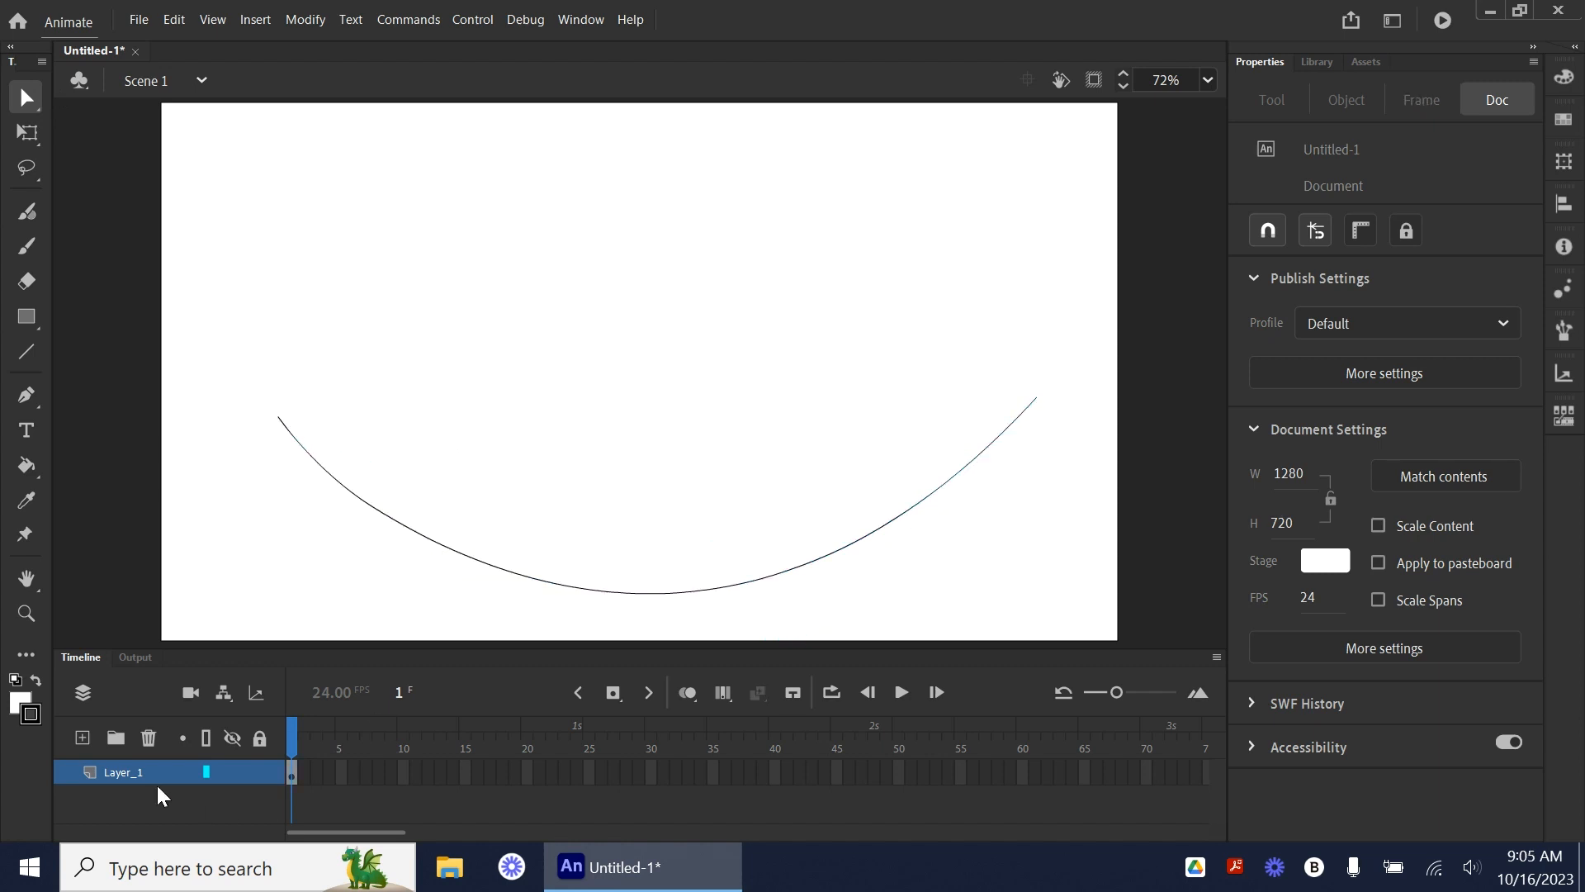
# - Rename the layer holding the curve as Arc
pyautogui.doubleClick(125, 772)
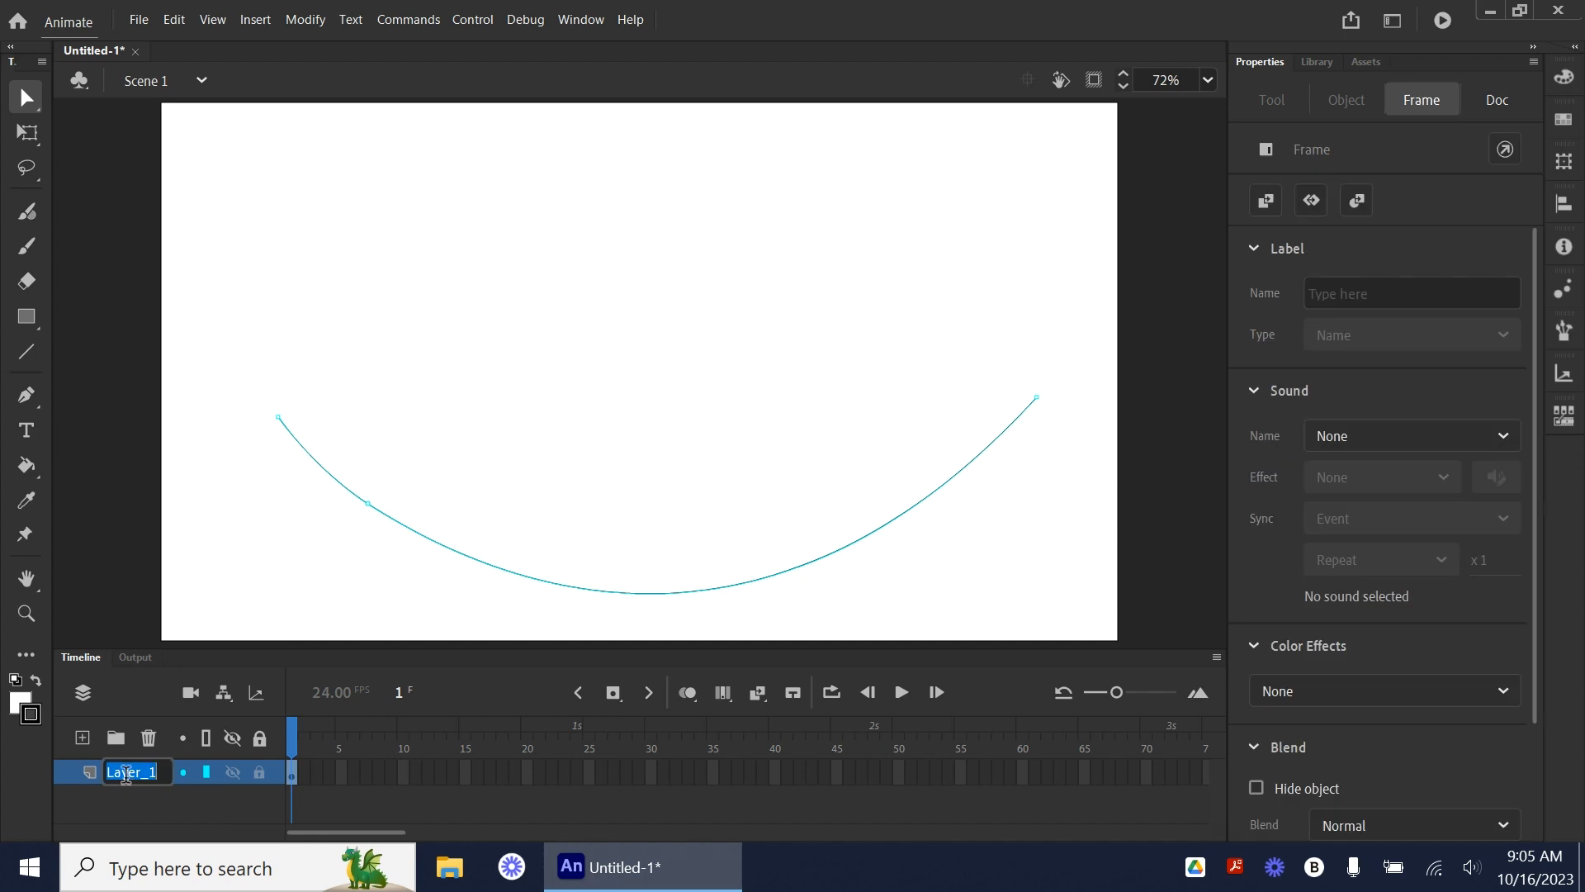
pyautogui.write('Arc')
pyautogui.press('Return')
# - Add a new layer above Arc and lock the Arc layer, keeping the new layer's first frame active
pyautogui.click(82, 738)
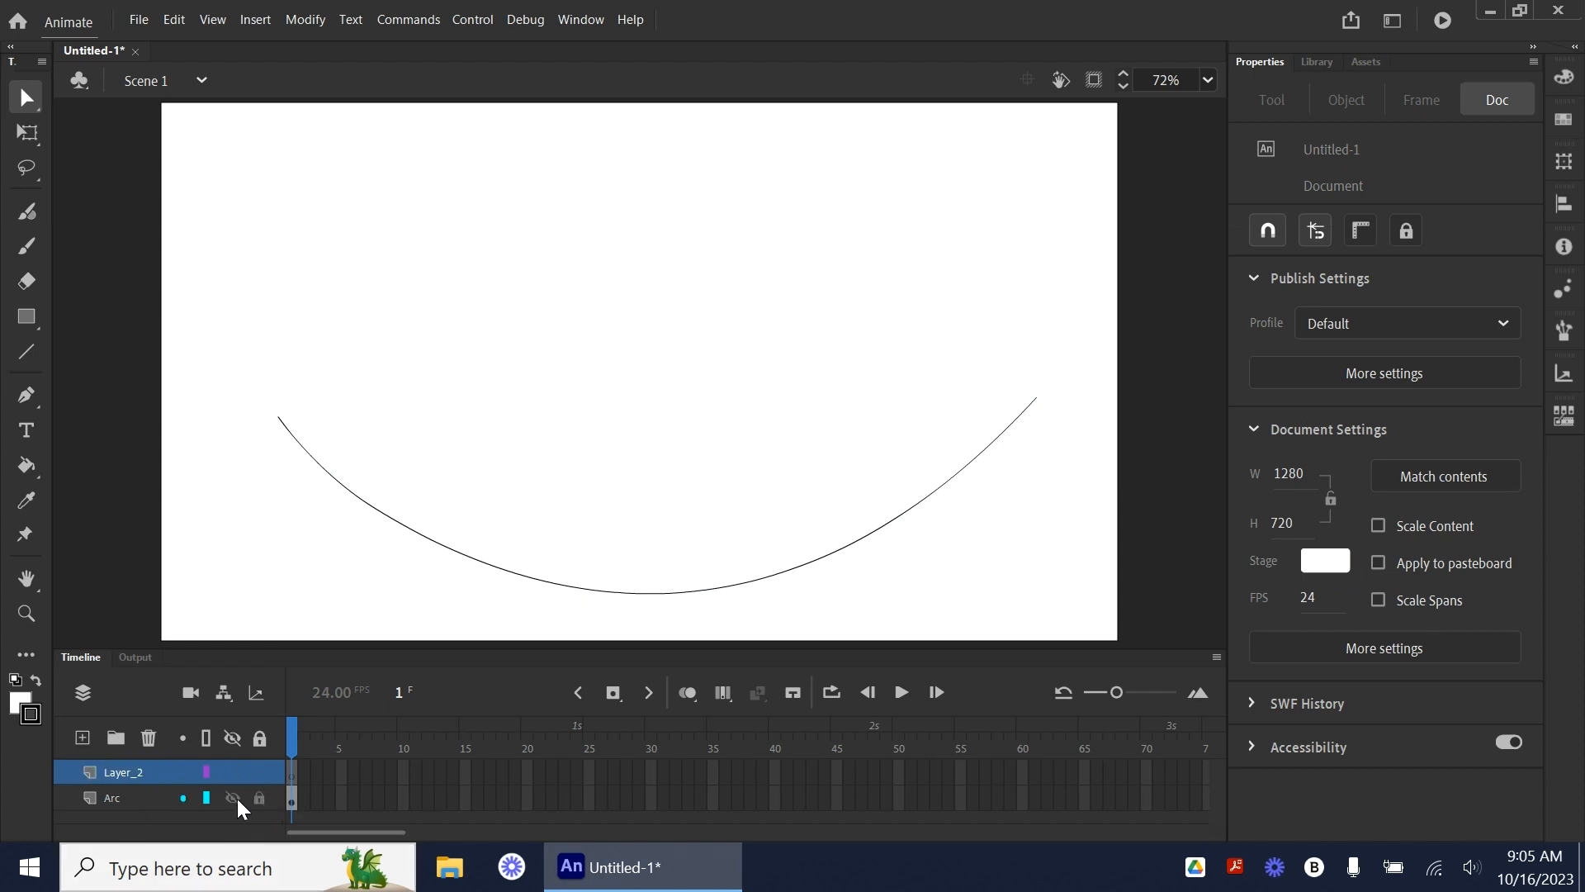
pyautogui.click(260, 797)
pyautogui.click(293, 780)
# - Draw a circle with green fill and black stroke on the new layer near the arc's left end, using the Oval tool
pyautogui.click(29, 320)
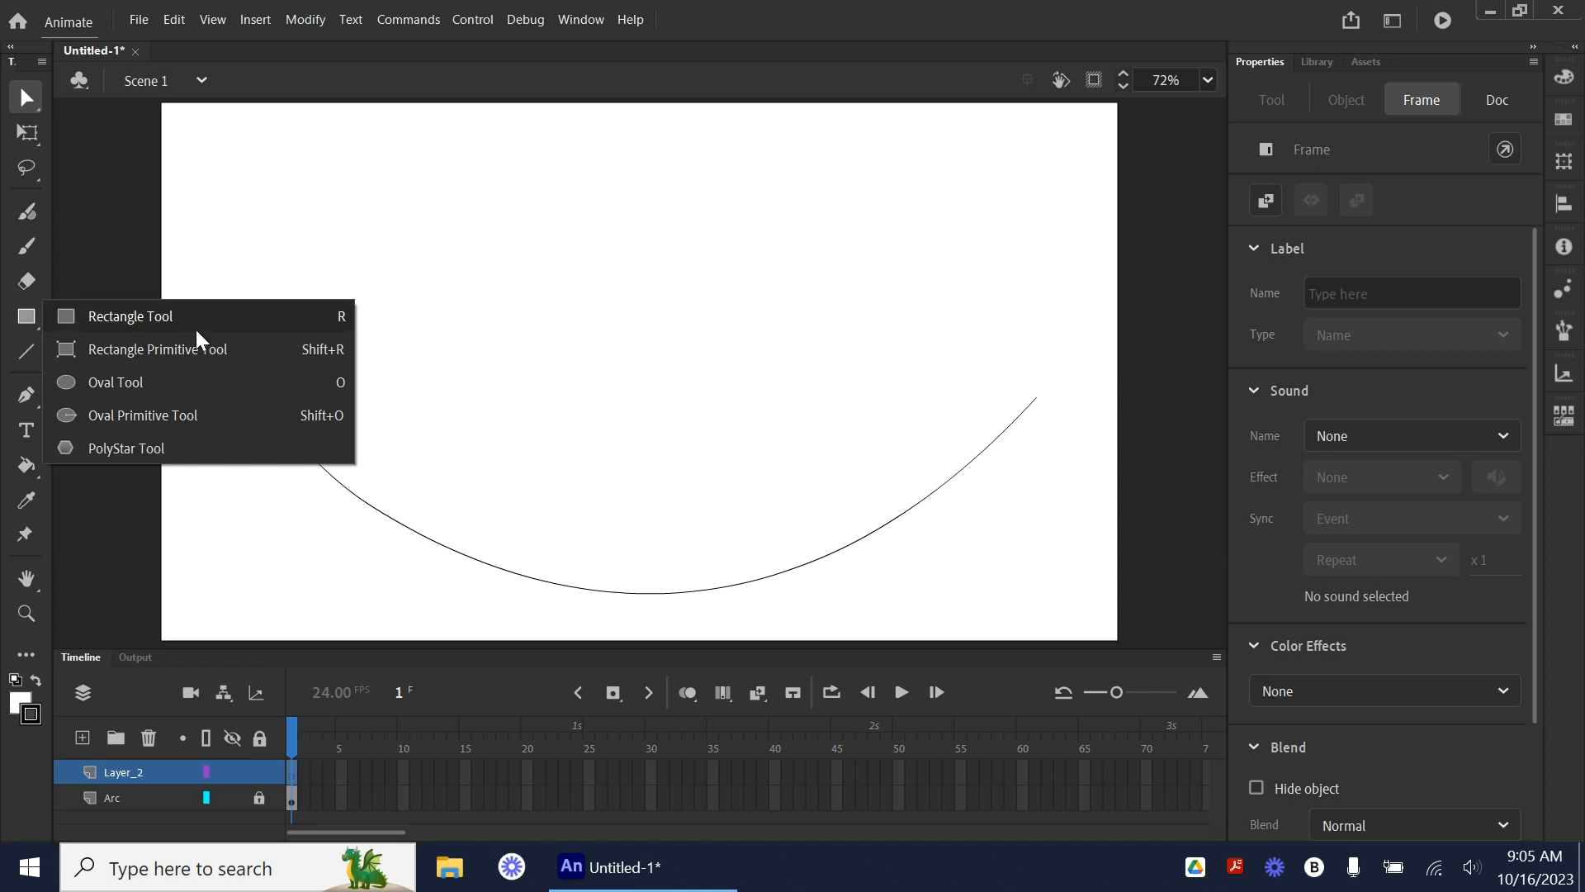
pyautogui.click(100, 383)
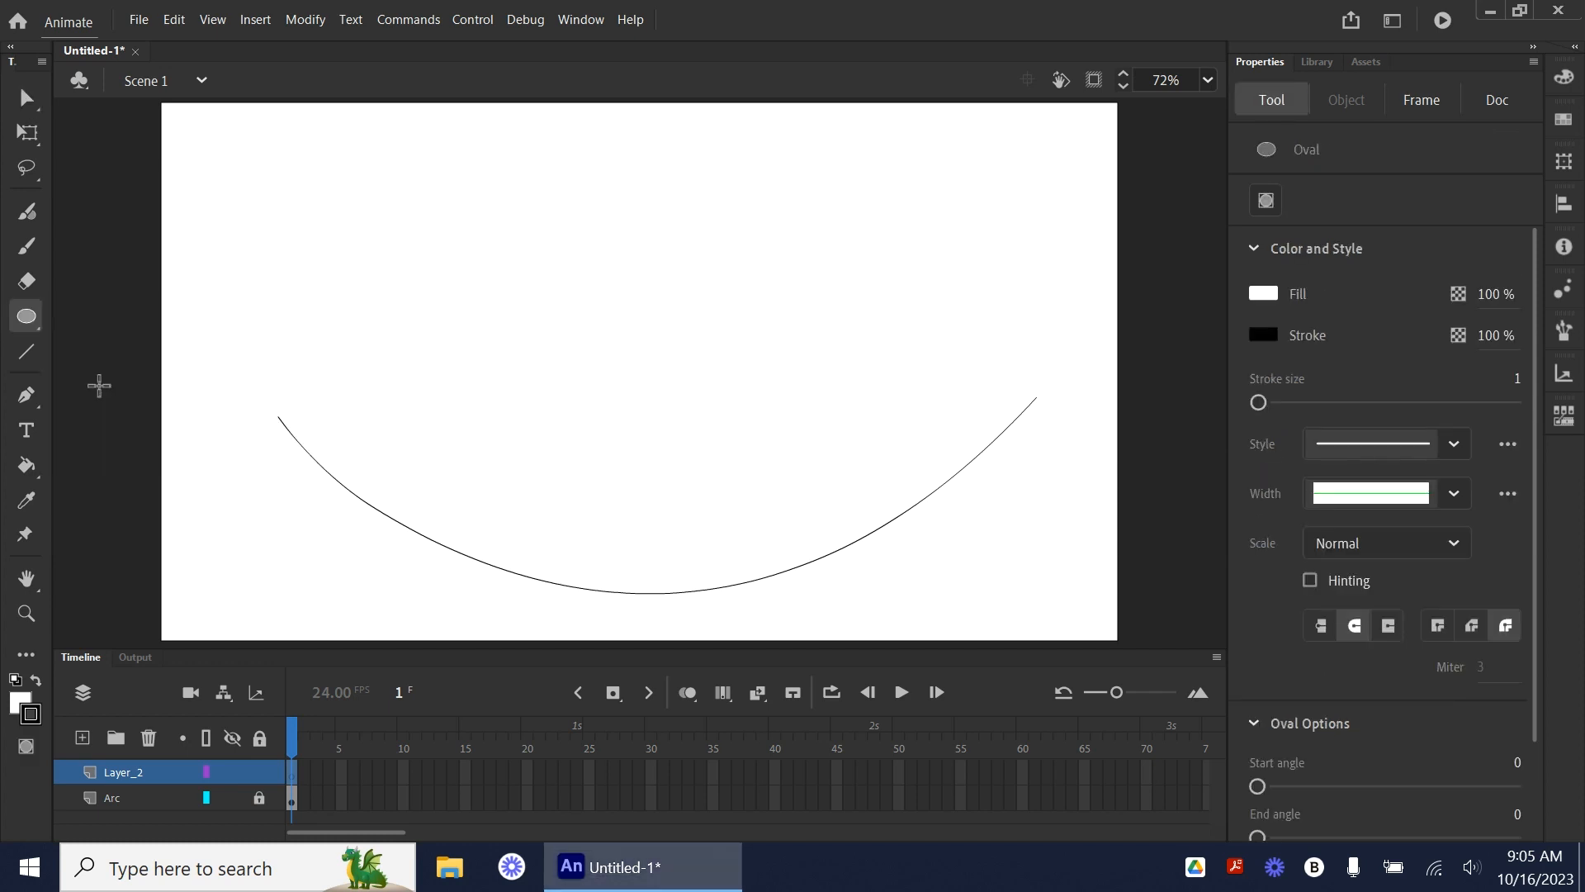
pyautogui.click(17, 703)
pyautogui.click(22, 709)
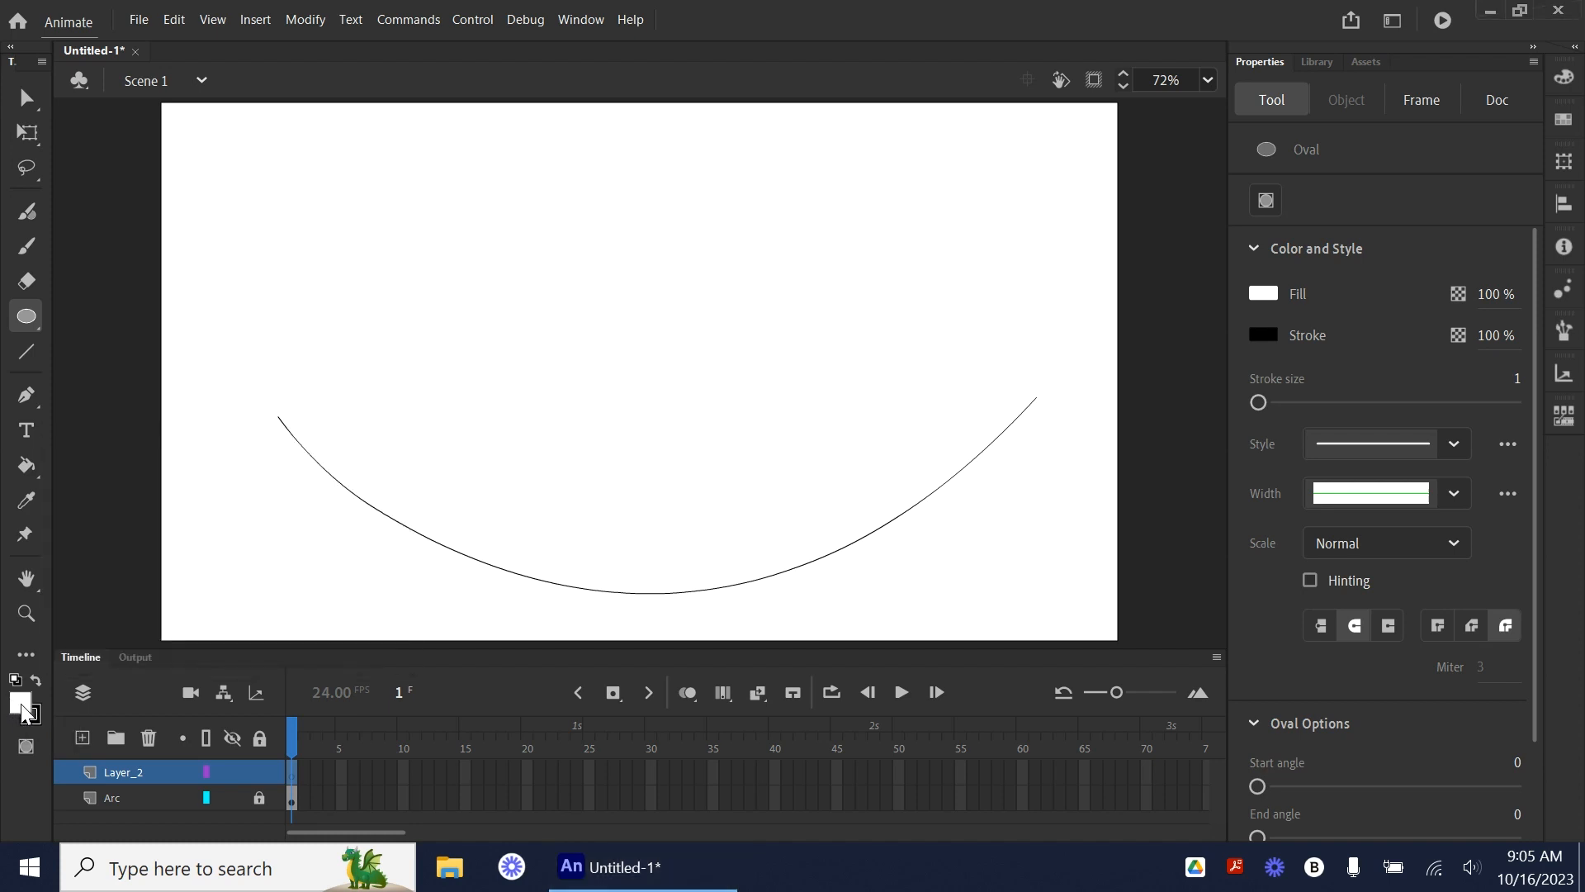
pyautogui.click(22, 708)
pyautogui.click(216, 487)
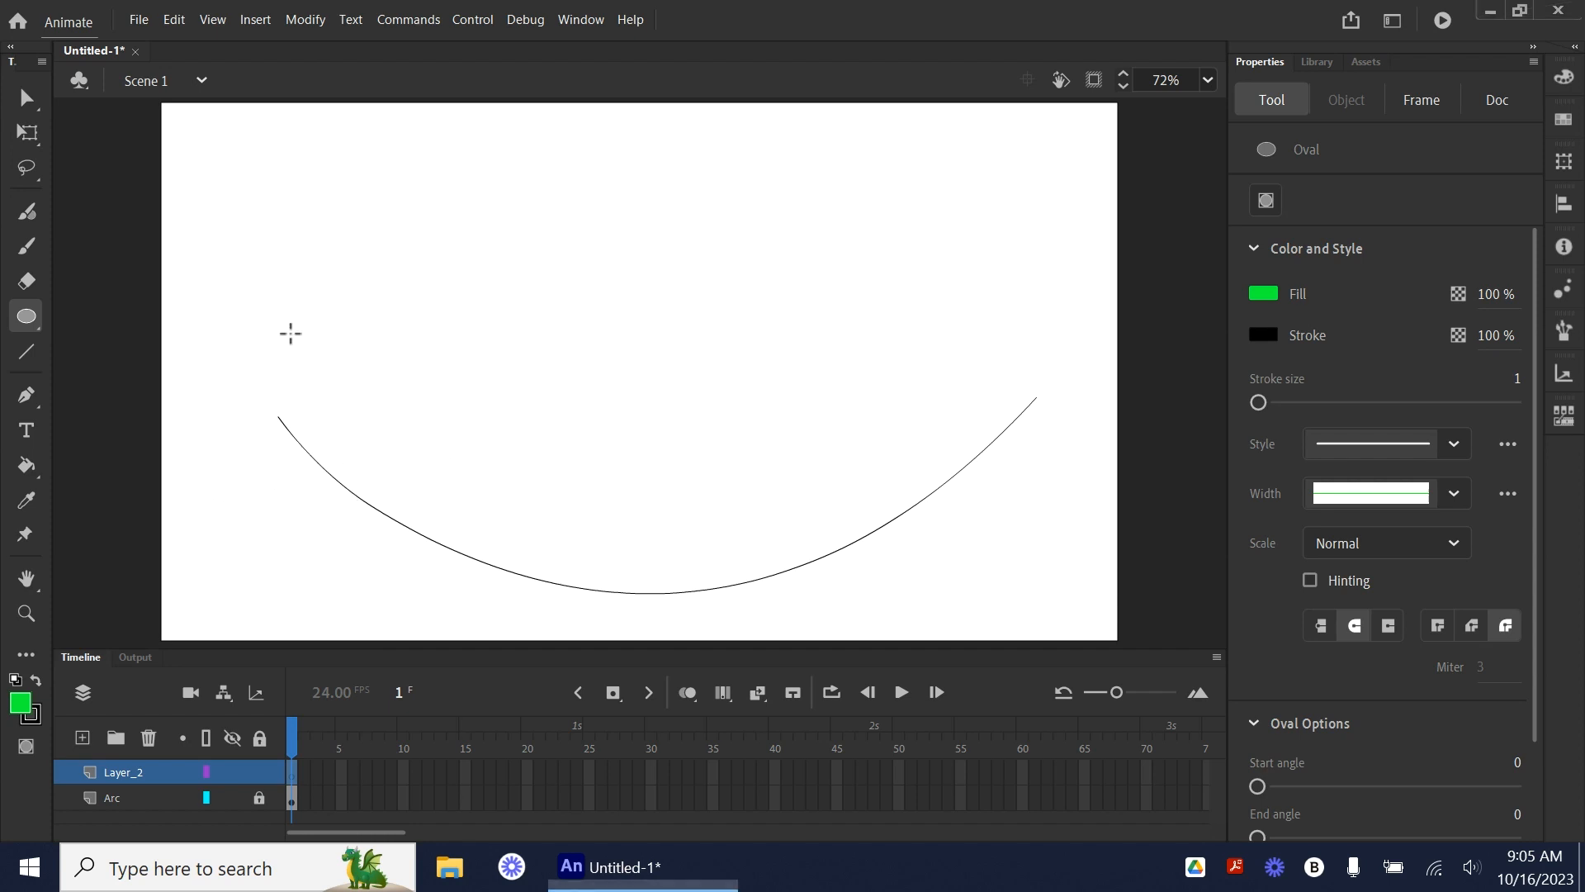
pyautogui.moveTo(289, 330); pyautogui.dragTo(408, 475)
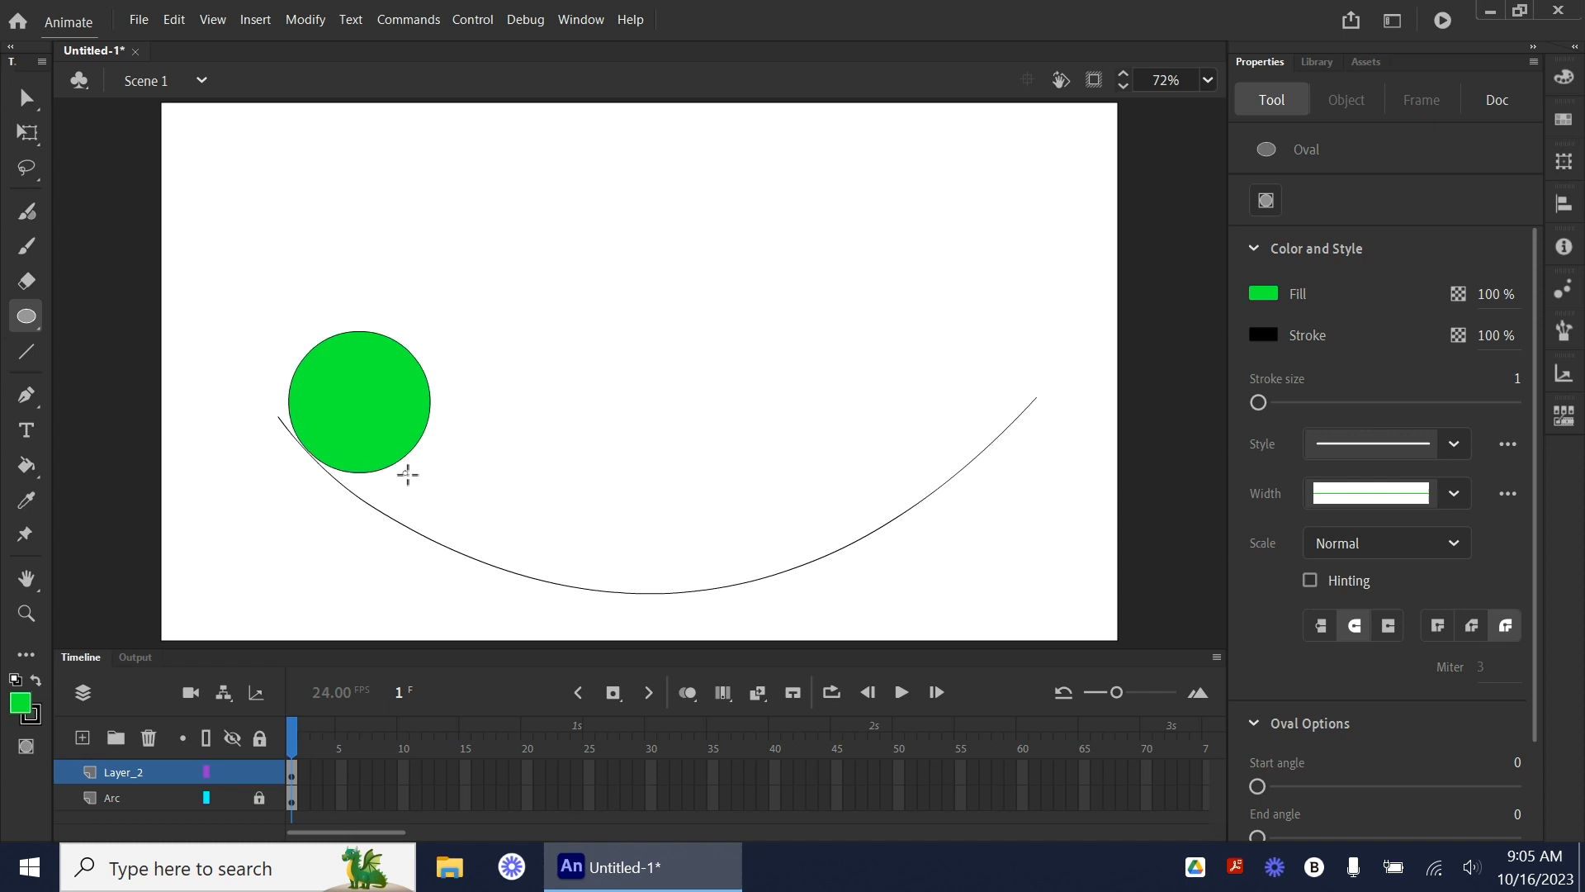
# - Zoom to 200%, try moving only the circle's green fill away from its outline, and undo the move
pyautogui.click(26, 96)
pyautogui.click(1207, 80)
pyautogui.click(1242, 339)
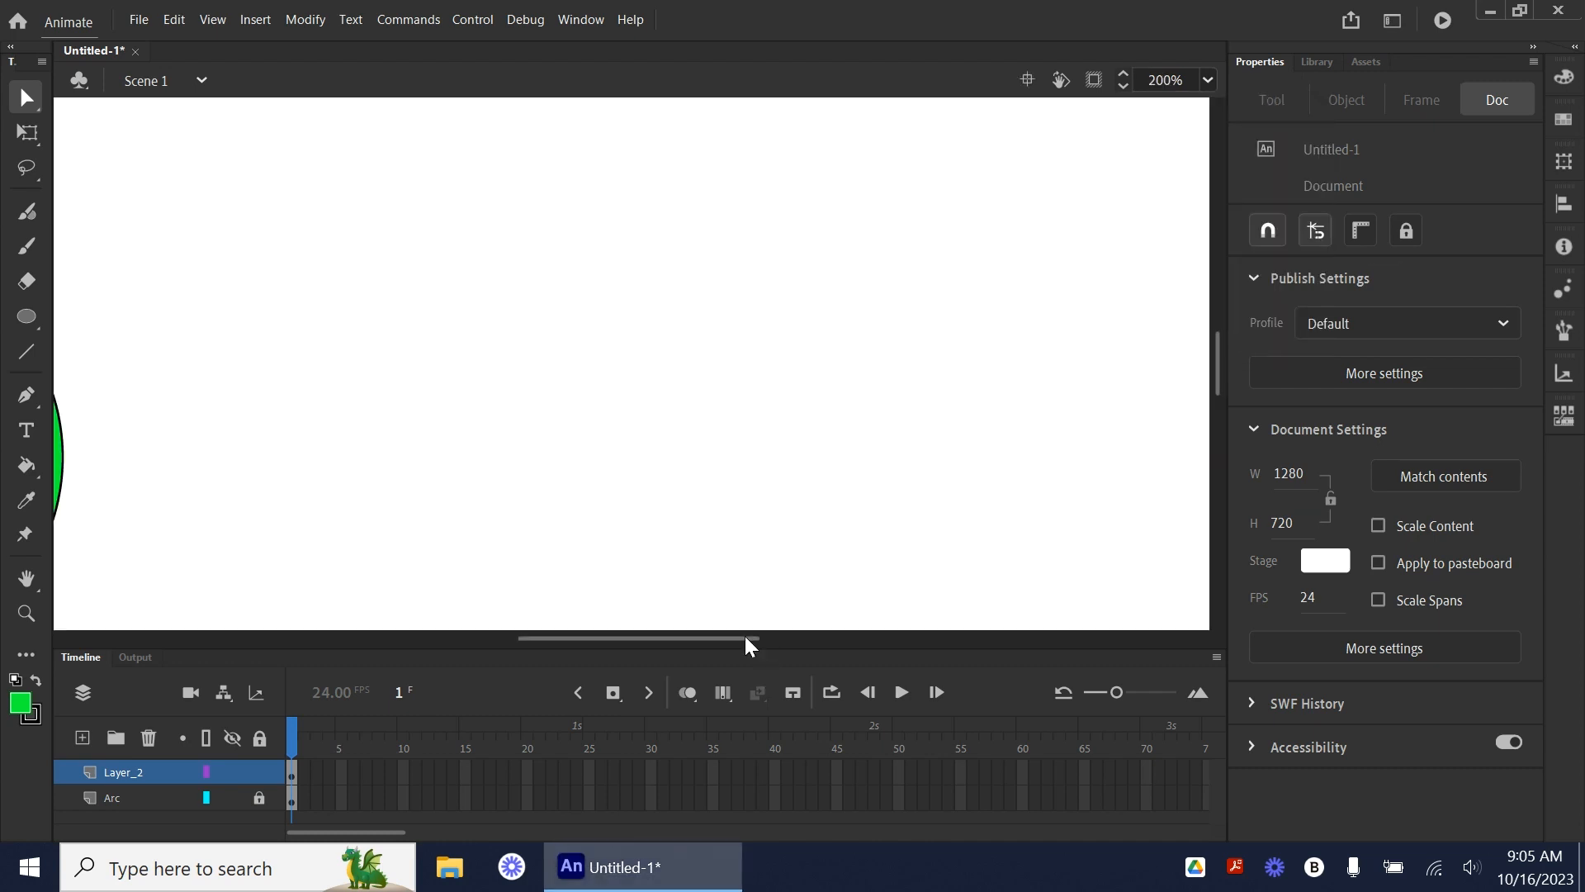
pyautogui.moveTo(727, 643); pyautogui.dragTo(611, 673)
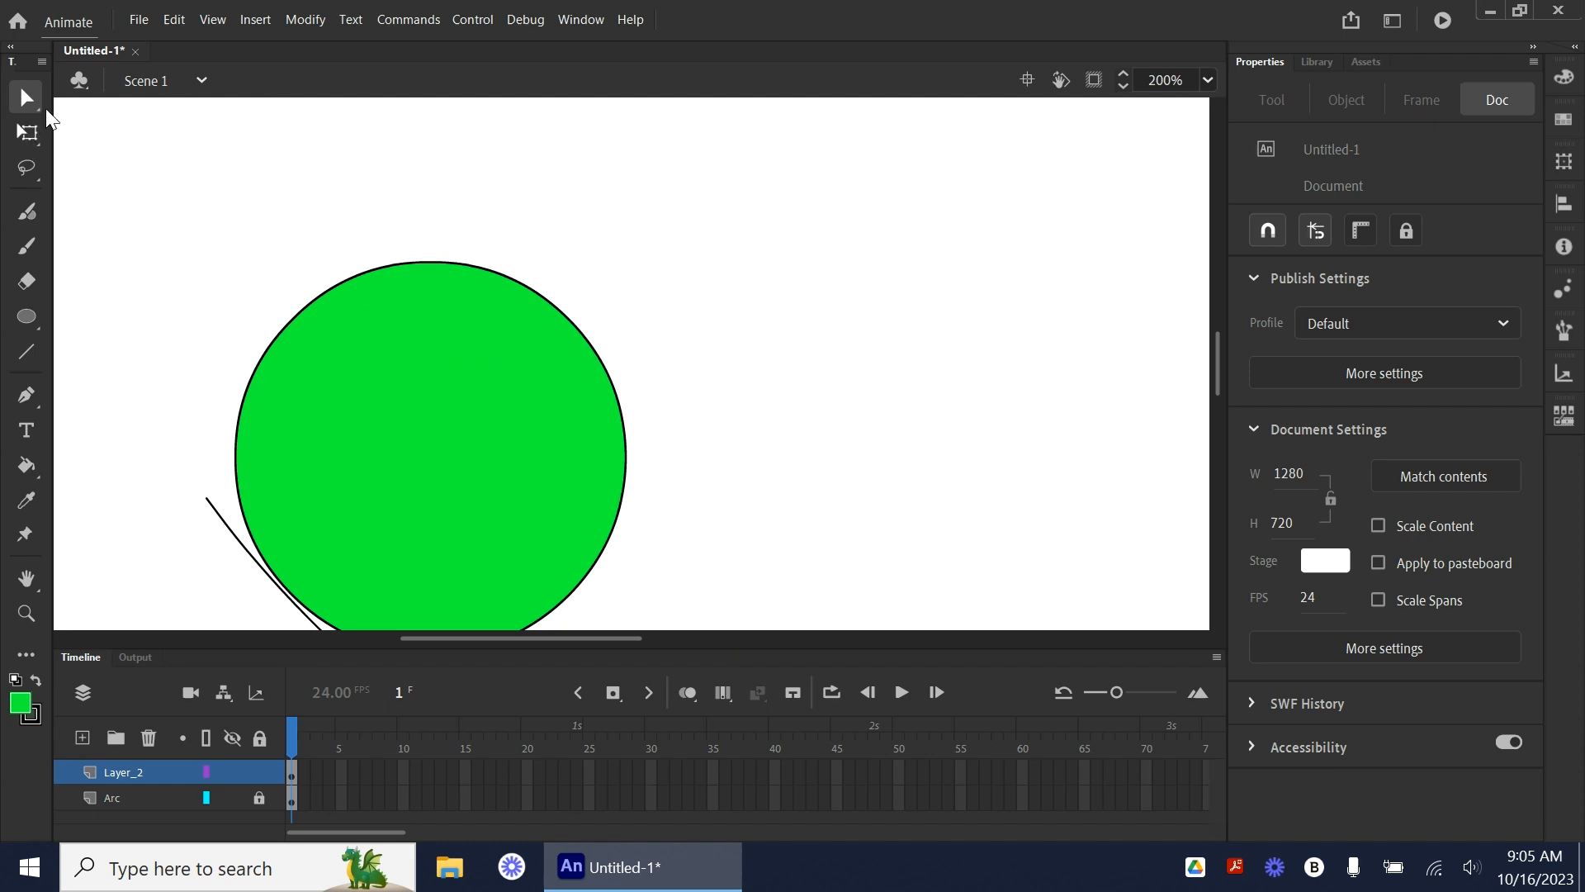
pyautogui.moveTo(403, 472); pyautogui.dragTo(615, 446)
pyautogui.click(26, 97)
pyautogui.click(118, 102)
pyautogui.click(396, 478)
pyautogui.moveTo(396, 479); pyautogui.dragTo(877, 356)
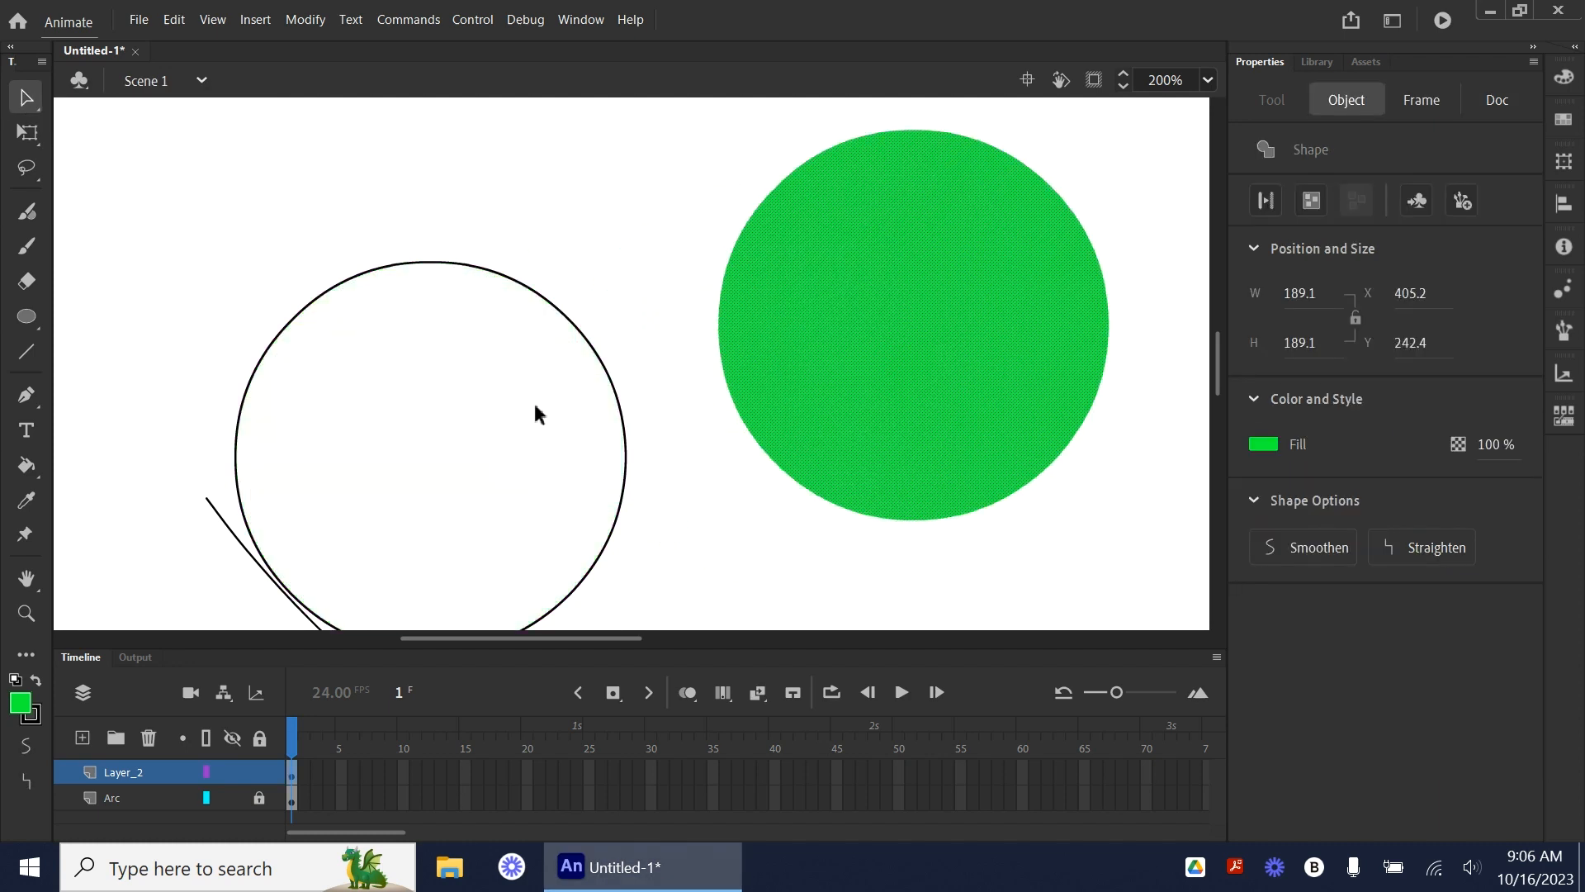
pyautogui.hotkey('ctrl', 'z')
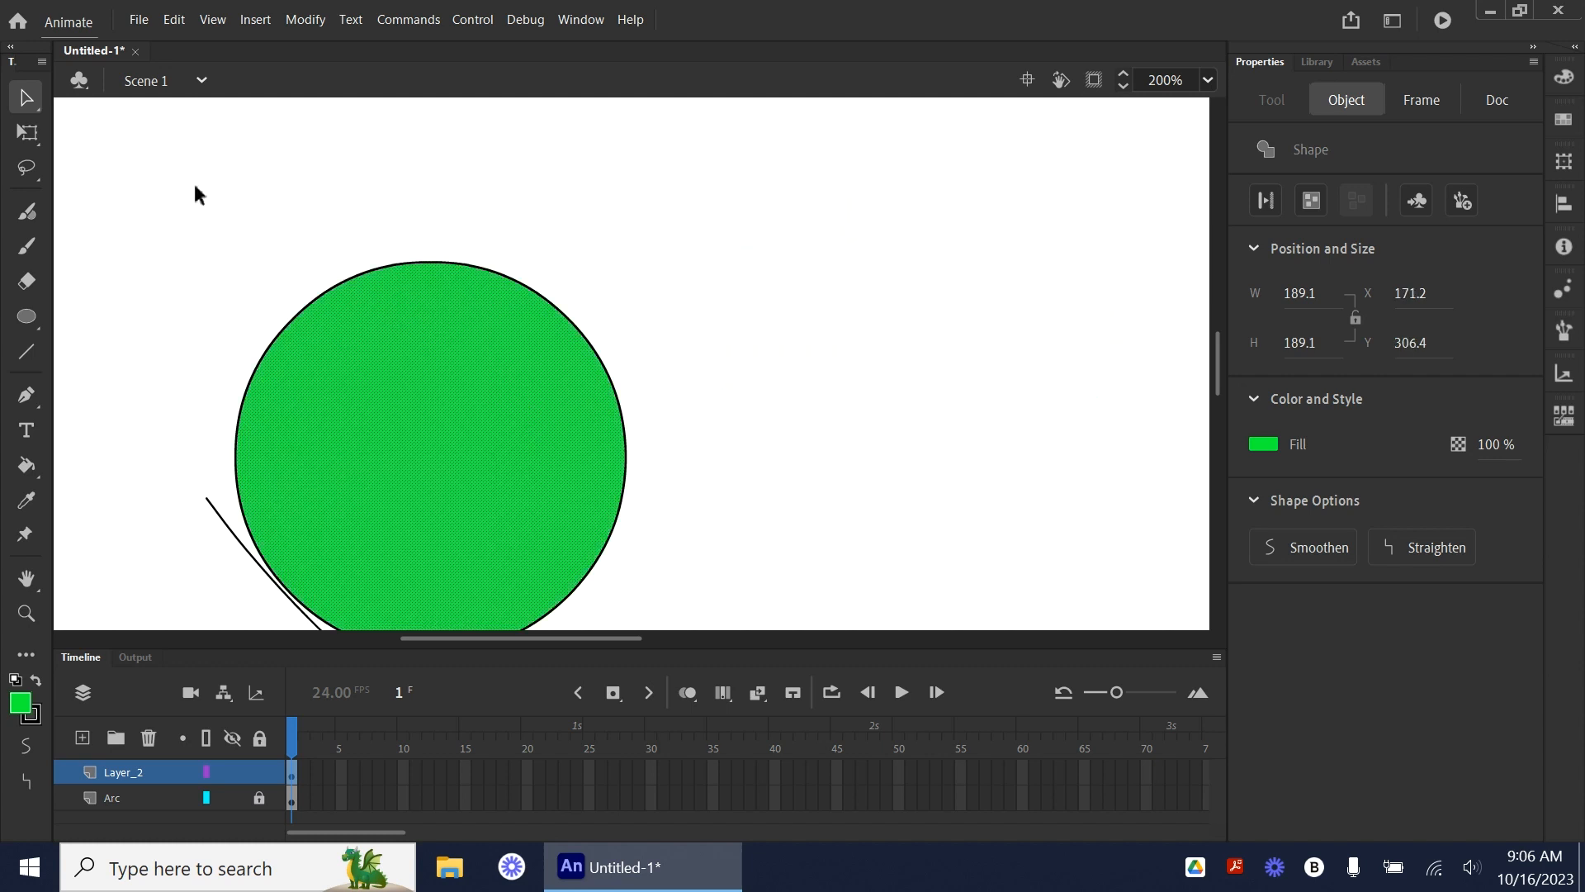
# - Try selecting a horizontal strip of the circle and moving it away, undo the move, and deselect the shape
pyautogui.moveTo(178, 170)
pyautogui.mouseDown()
pyautogui.moveTo(754, 751)
pyautogui.moveTo(716, 753)
pyautogui.moveTo(689, 651)
pyautogui.mouseUp()
pyautogui.scroll(-3, 701, 502)
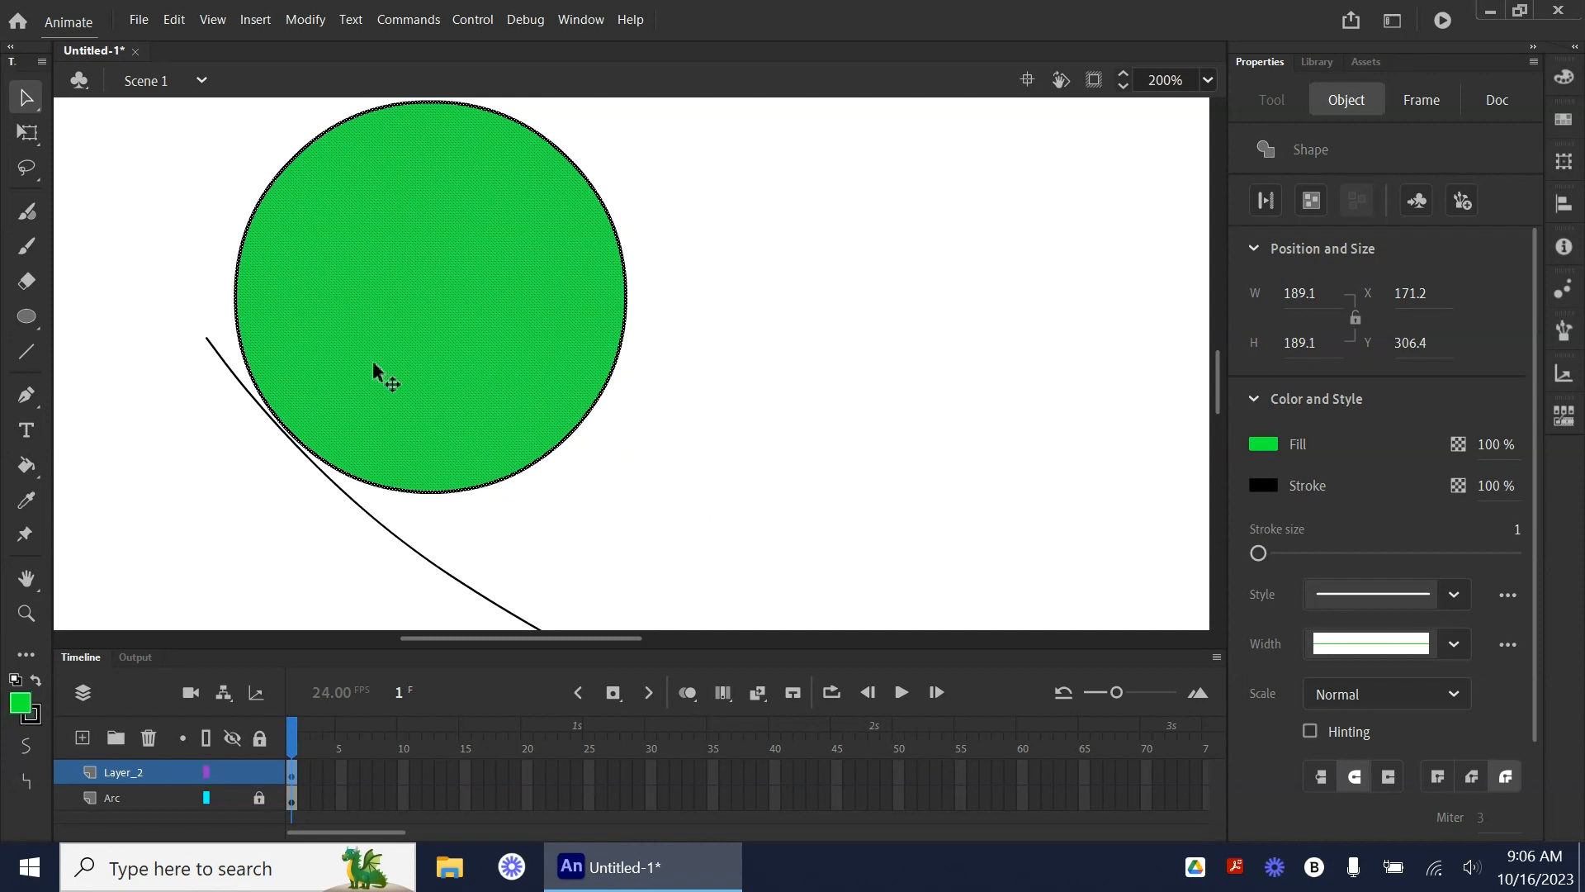
pyautogui.moveTo(373, 285)
pyautogui.mouseDown()
pyautogui.moveTo(814, 301)
pyautogui.moveTo(836, 318)
pyautogui.moveTo(8, 239)
pyautogui.mouseUp()
pyautogui.hotkey('ctrl', 'z')
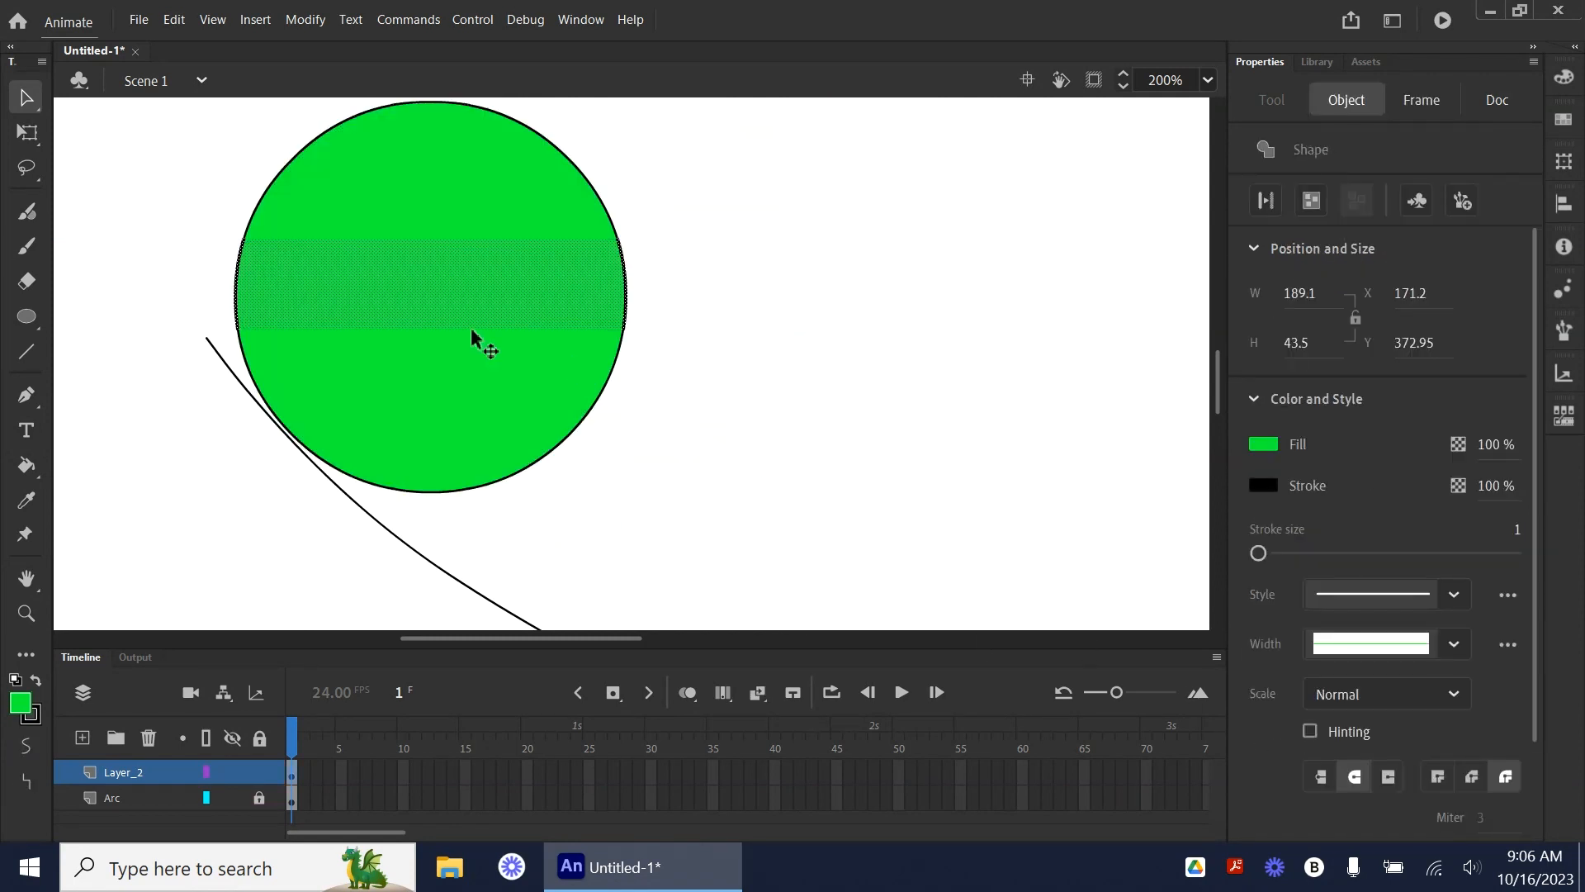
pyautogui.moveTo(475, 339); pyautogui.dragTo(1151, 302)
pyautogui.hotkey('ctrl', 'z')
pyautogui.click(772, 397)
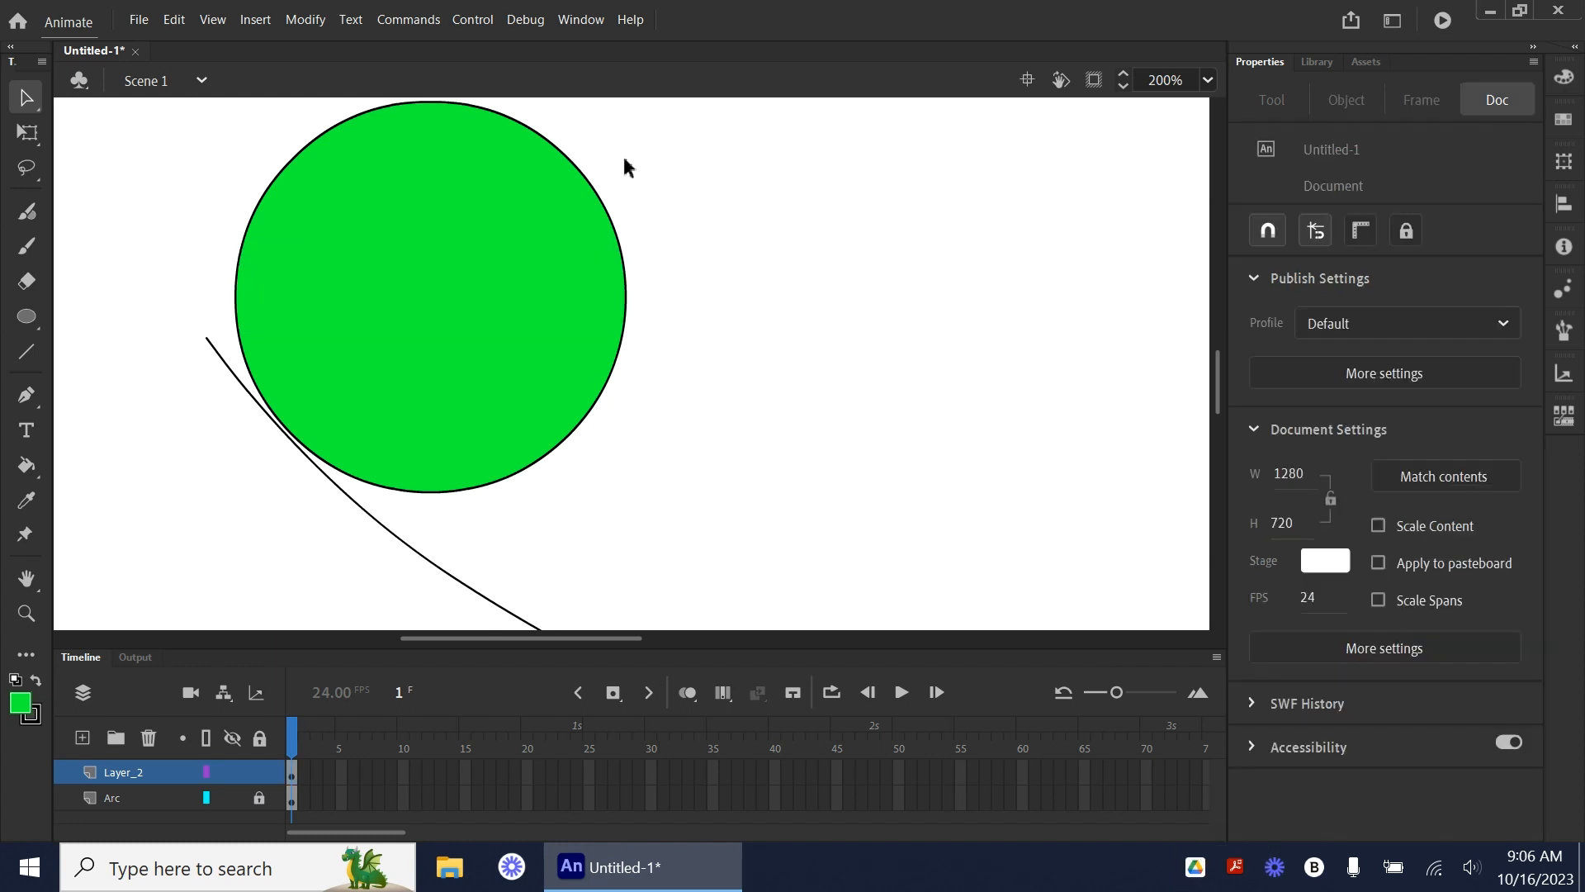
# - Delete the circle's black stroke while keeping its green fill
pyautogui.click(596, 198)
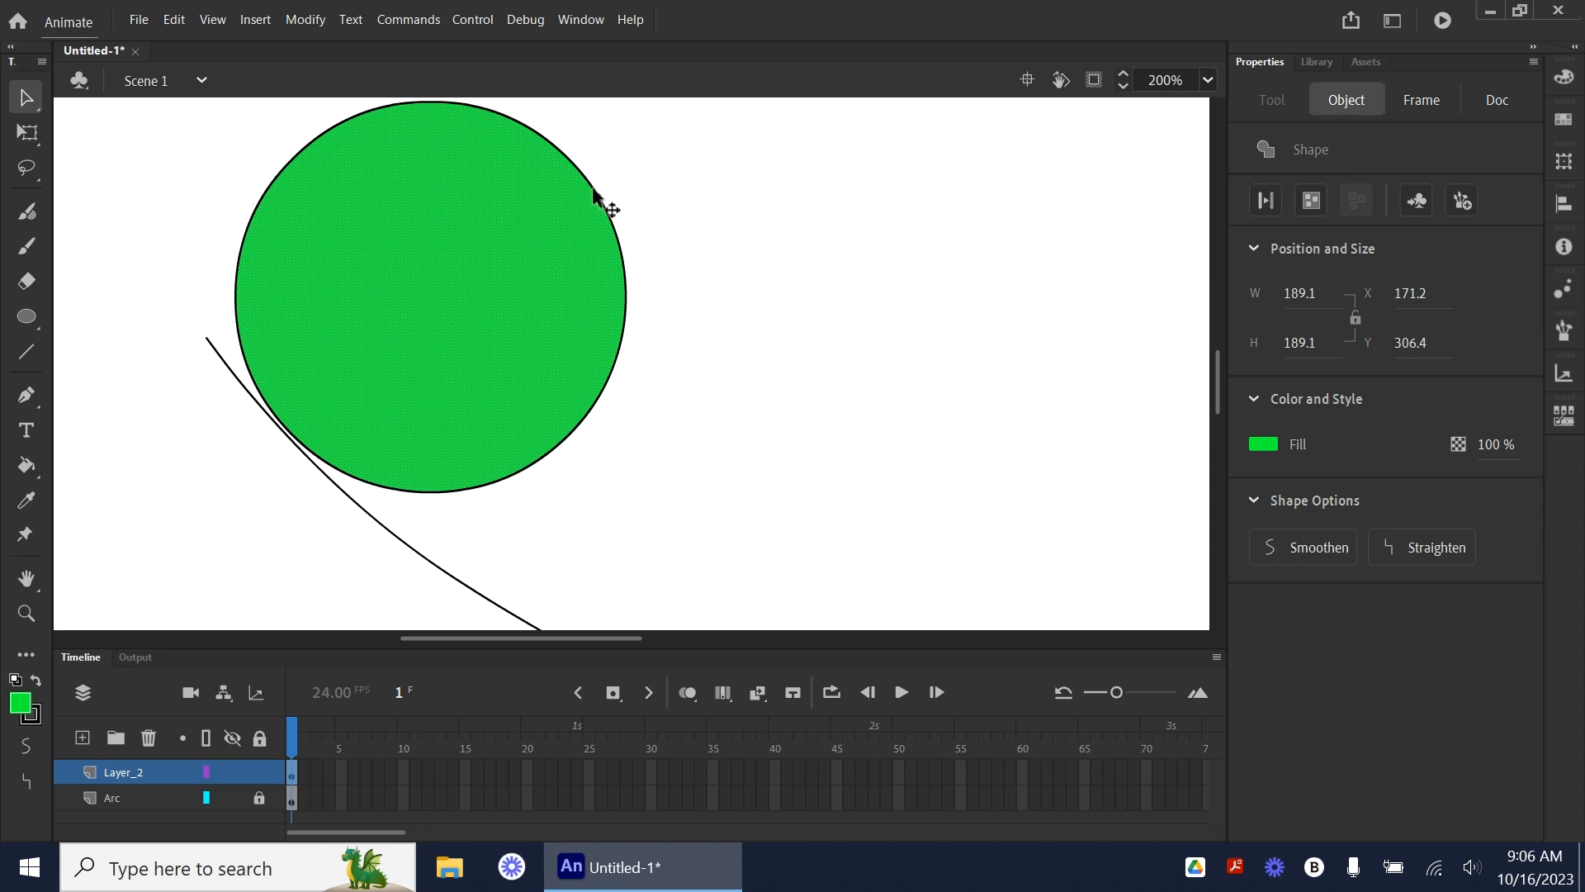
pyautogui.doubleClick(596, 198)
pyautogui.click(653, 252)
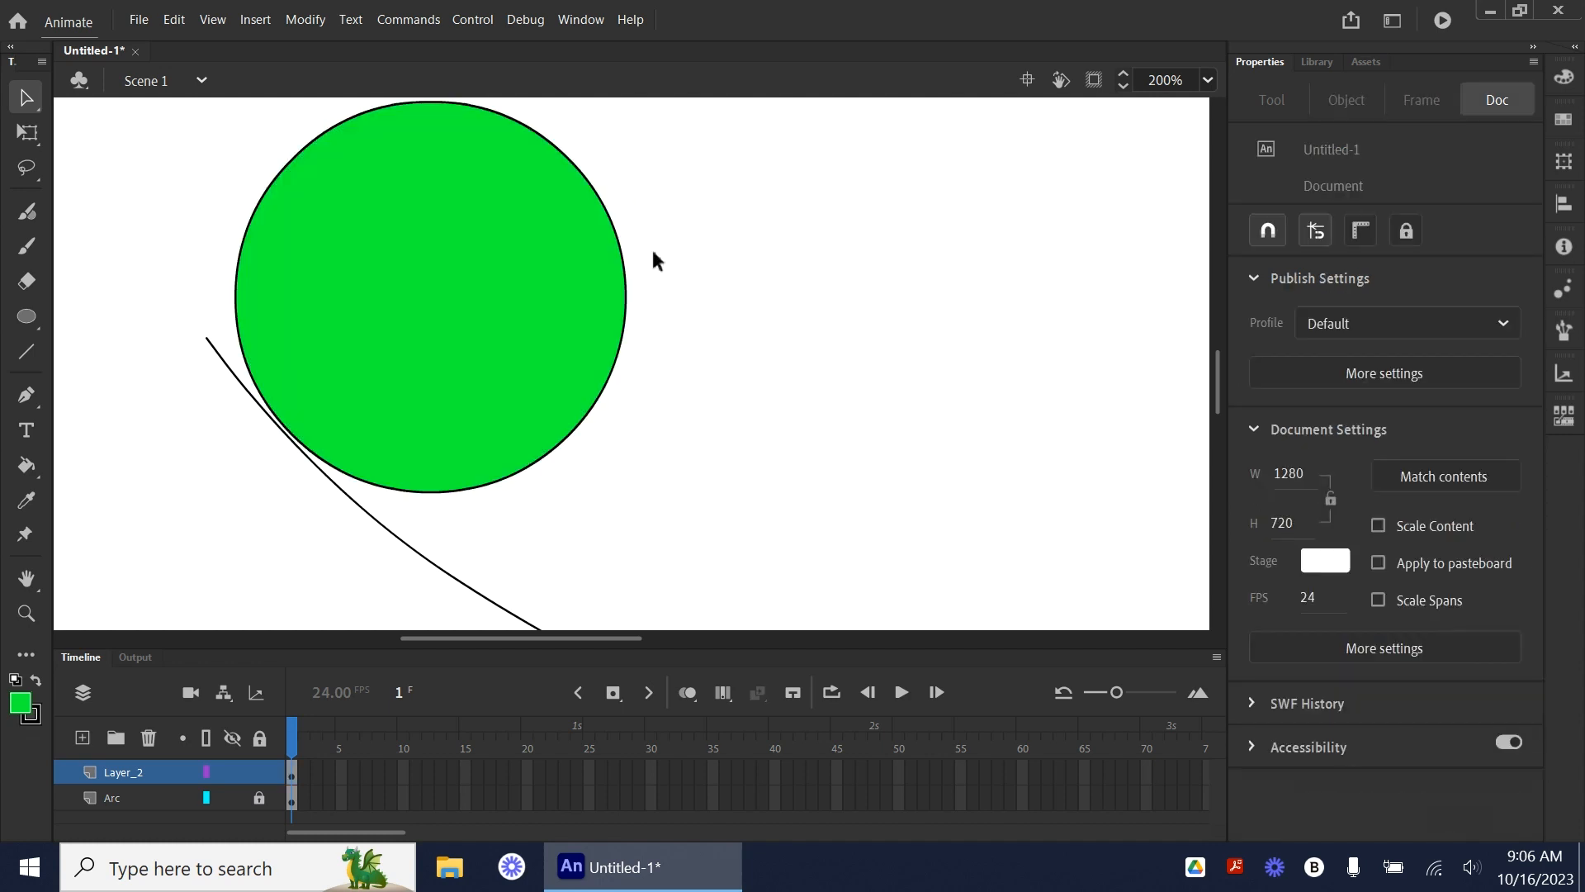
pyautogui.click(588, 182)
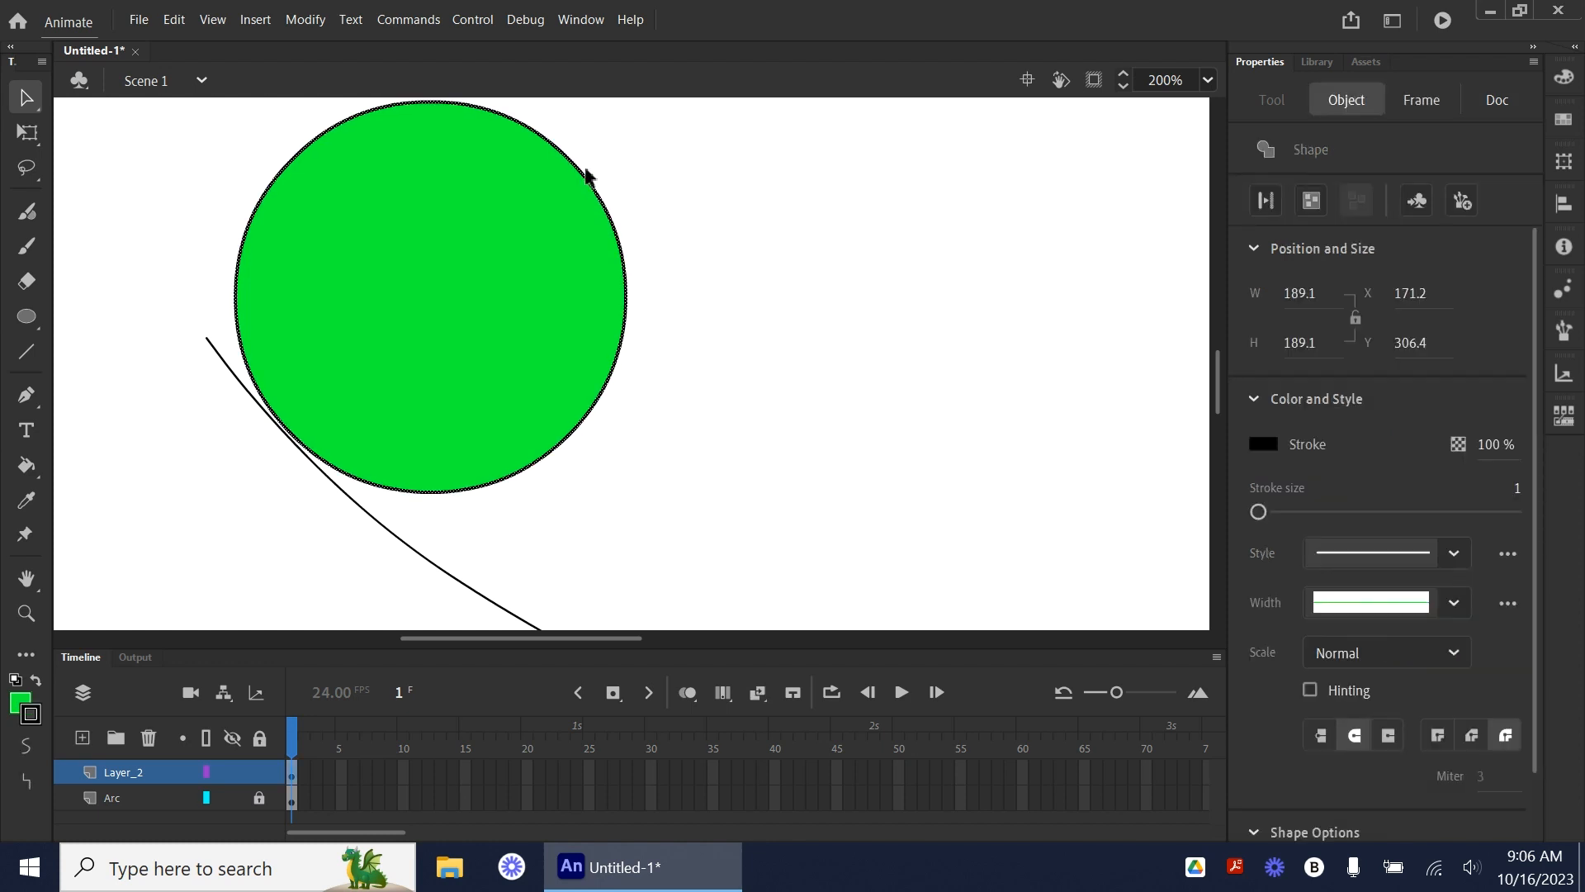
pyautogui.click(658, 252)
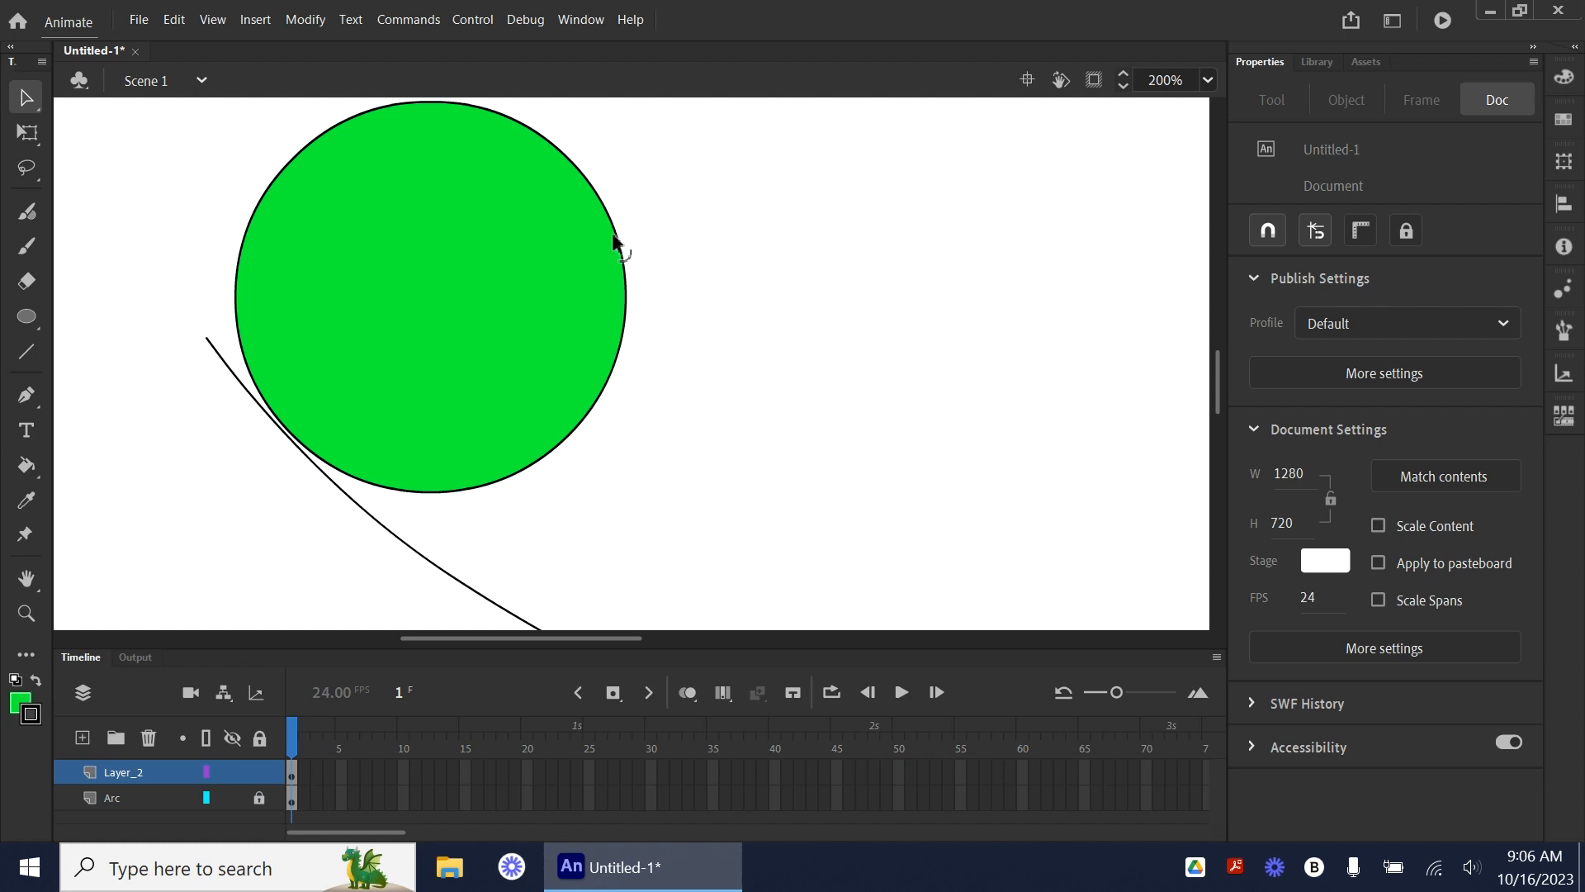
pyautogui.click(625, 248)
pyautogui.press('Delete')
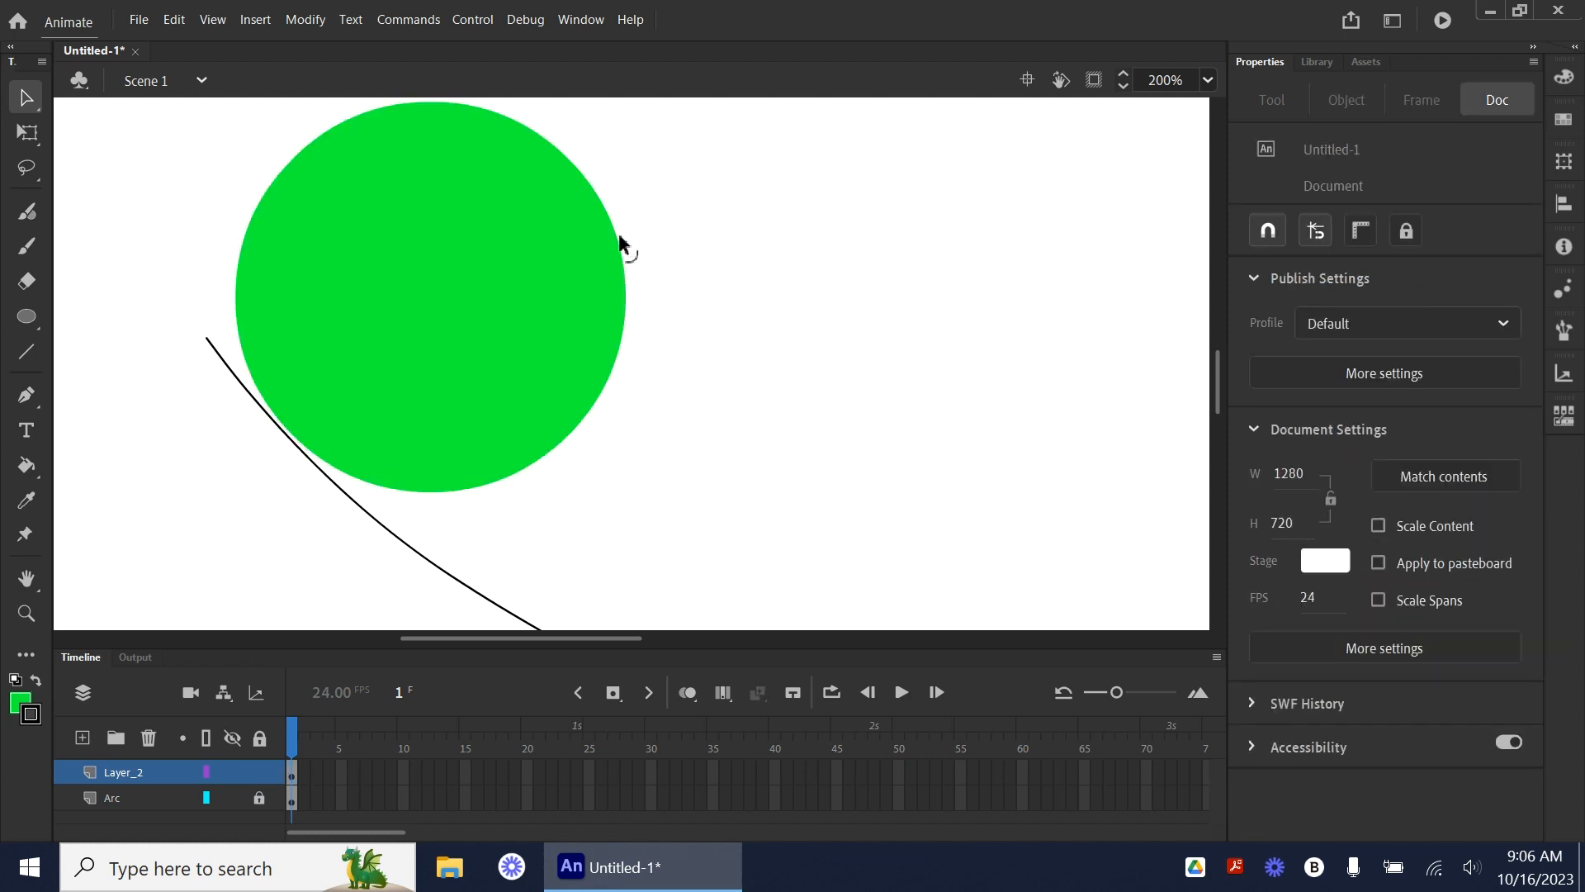
# - Set the zoom to 100% and move the green circle onto the arc's left end, at about X 139, Y 270
pyautogui.scroll(-2, 698, 440)
pyautogui.scroll(2, 699, 439)
pyautogui.press('alt')
pyautogui.click(1207, 79)
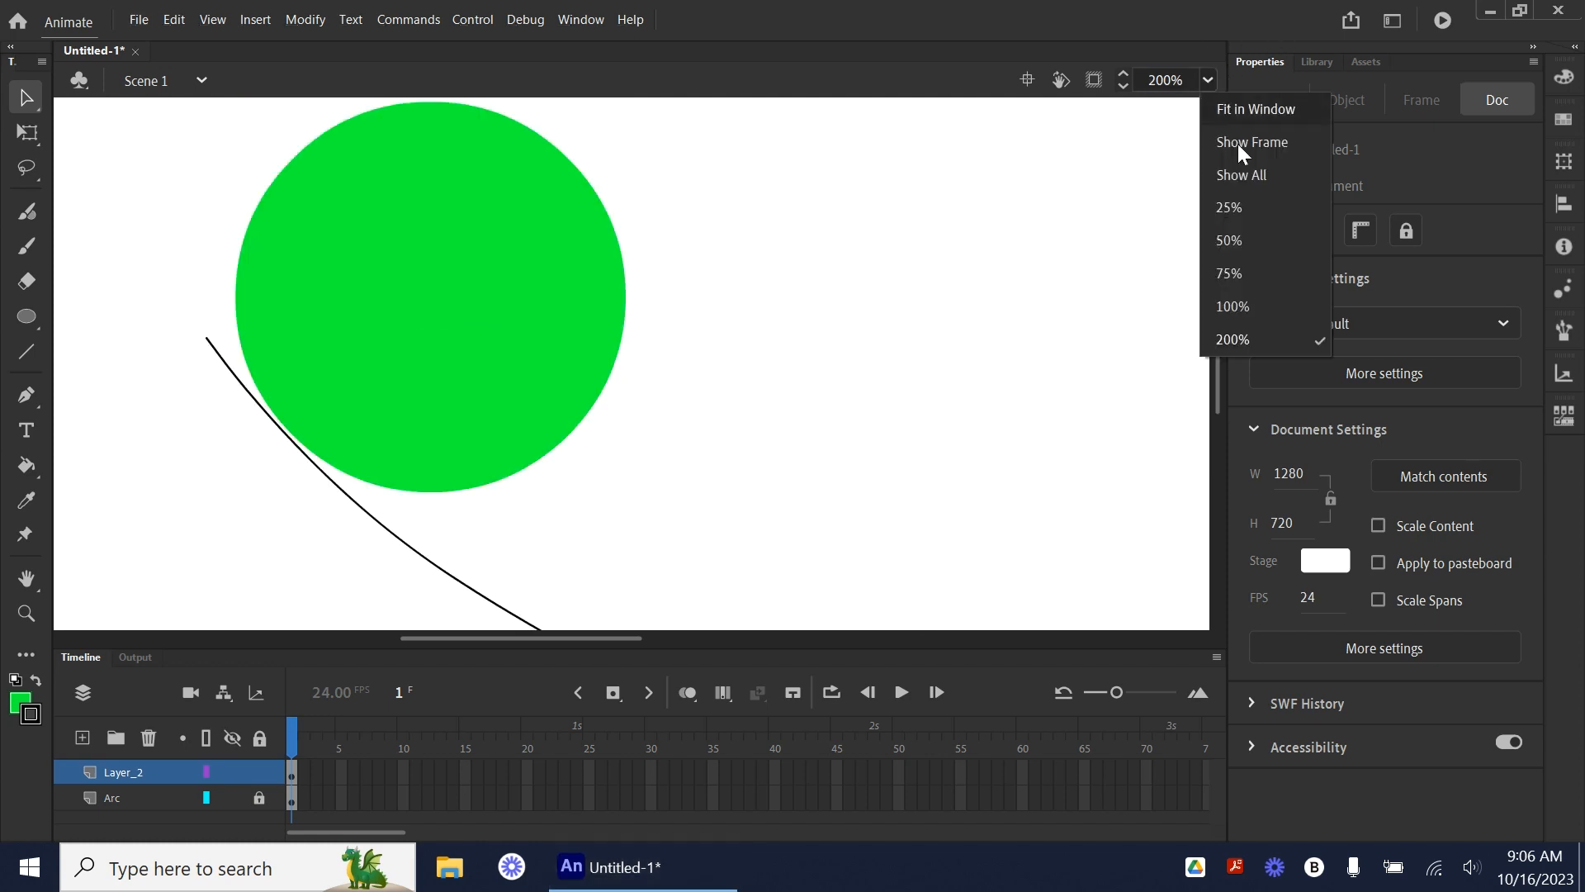
pyautogui.click(1231, 307)
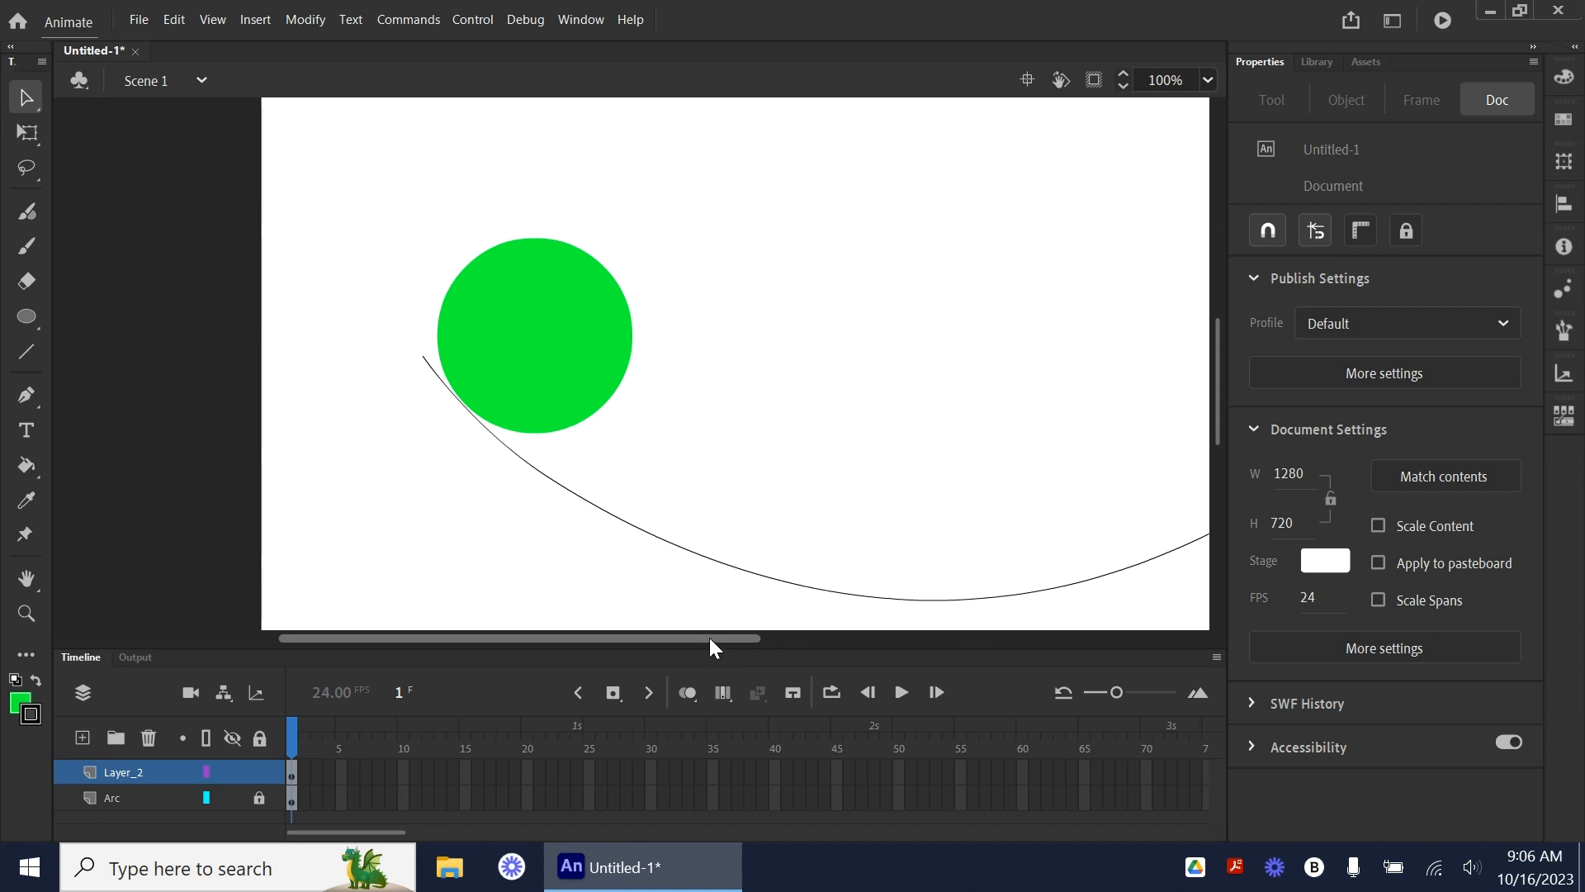
pyautogui.moveTo(710, 637); pyautogui.dragTo(856, 633)
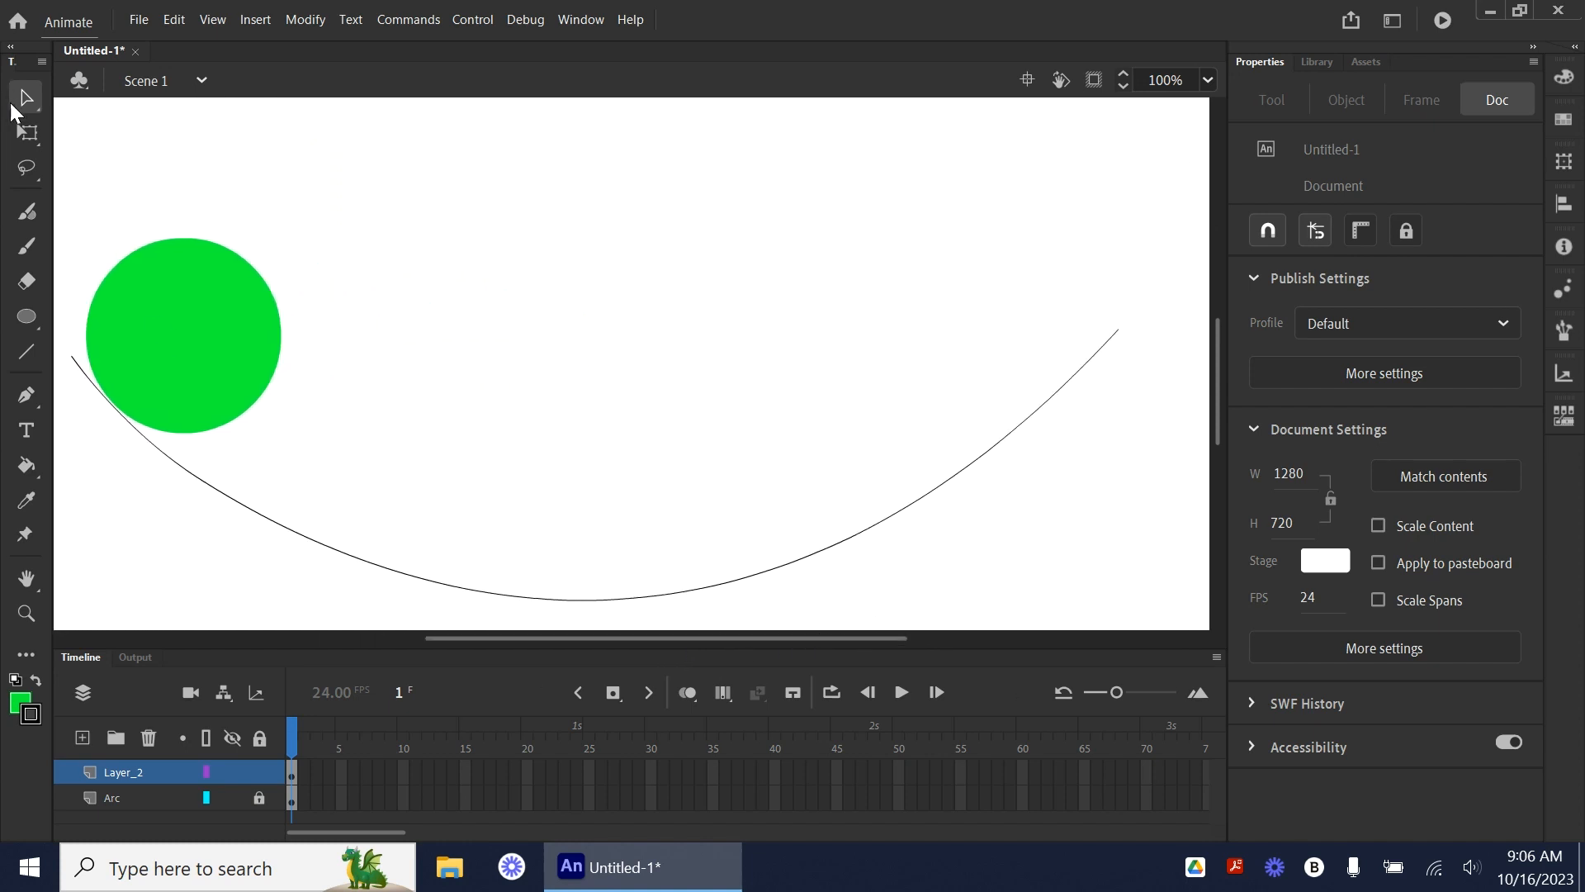
pyautogui.click(25, 103)
pyautogui.click(255, 318)
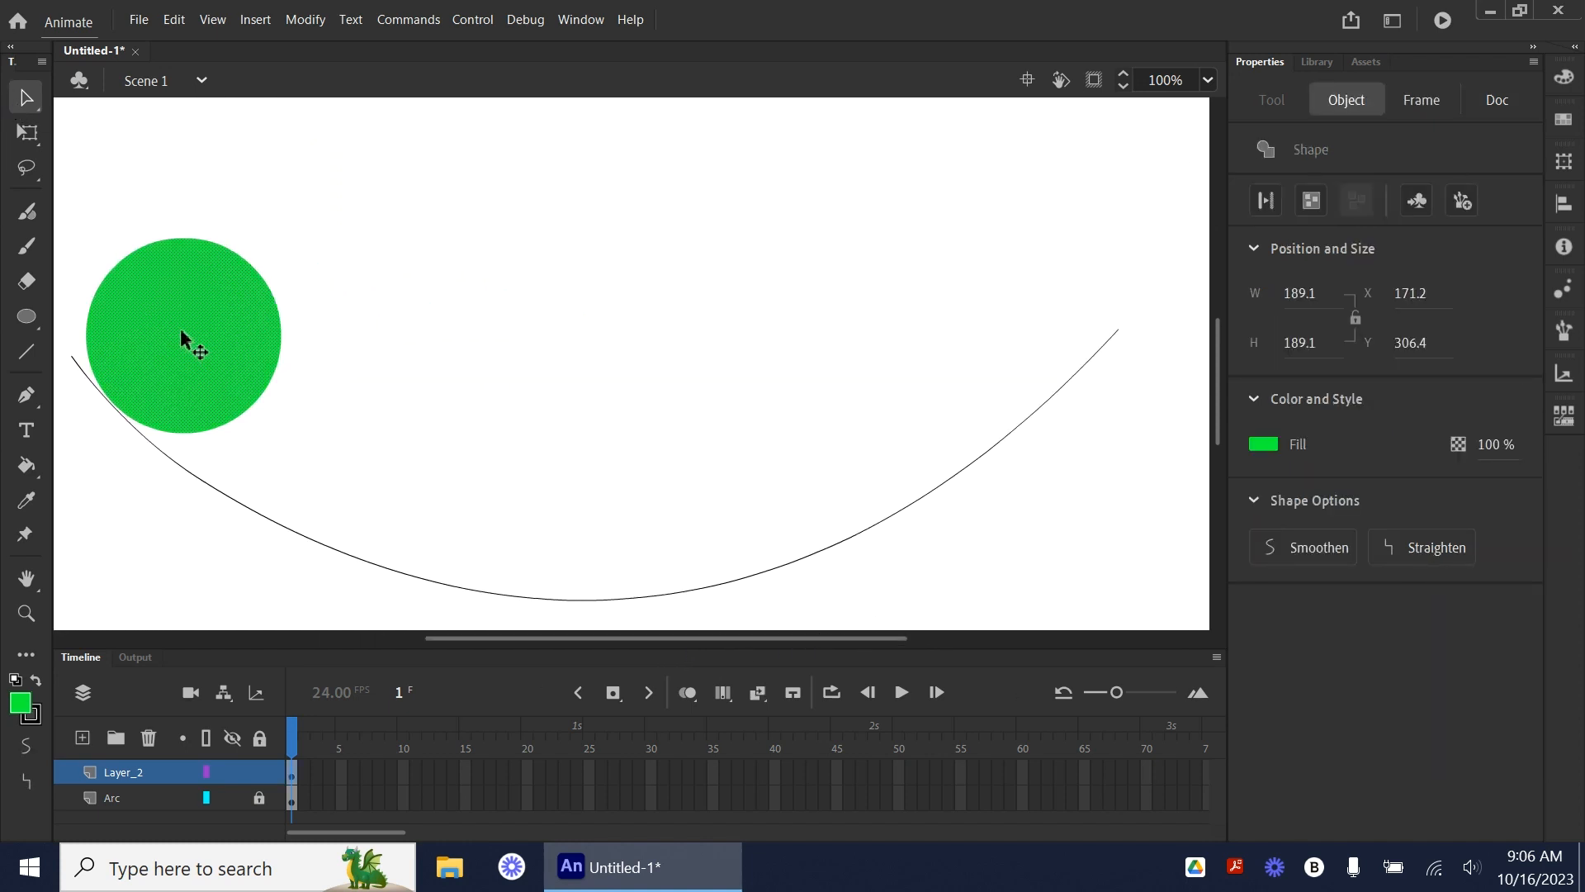
pyautogui.moveTo(180, 329); pyautogui.dragTo(149, 294)
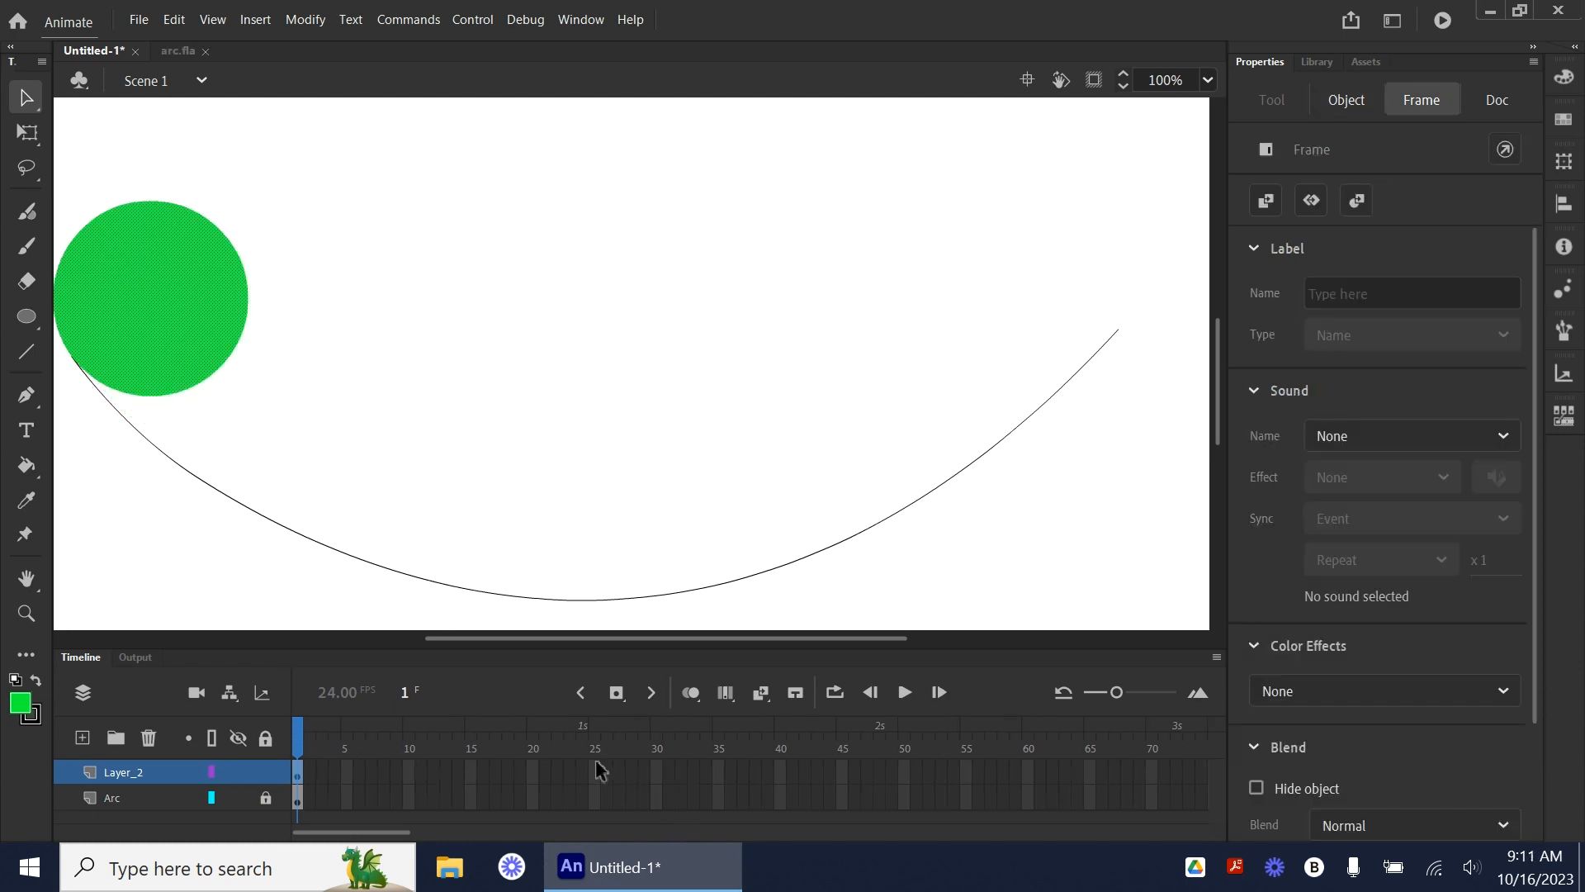
# - Insert keyframes at frame 25 on both Layer_2 and the Arc layer
pyautogui.click(596, 772)
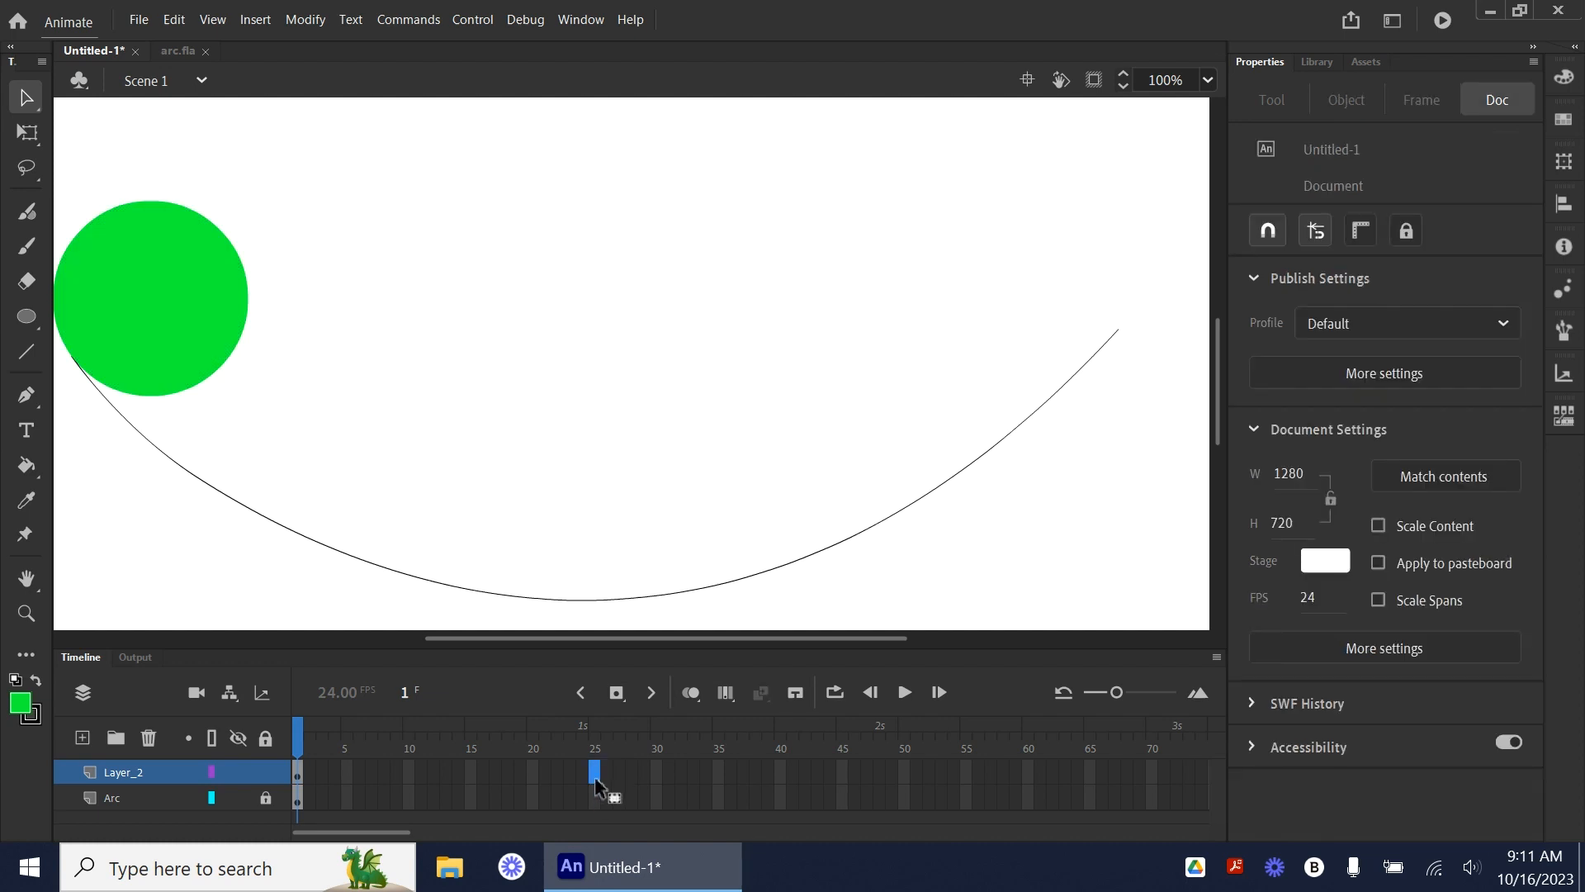
pyautogui.keyDown('shift'); pyautogui.click(591, 801); pyautogui.keyUp('shift')
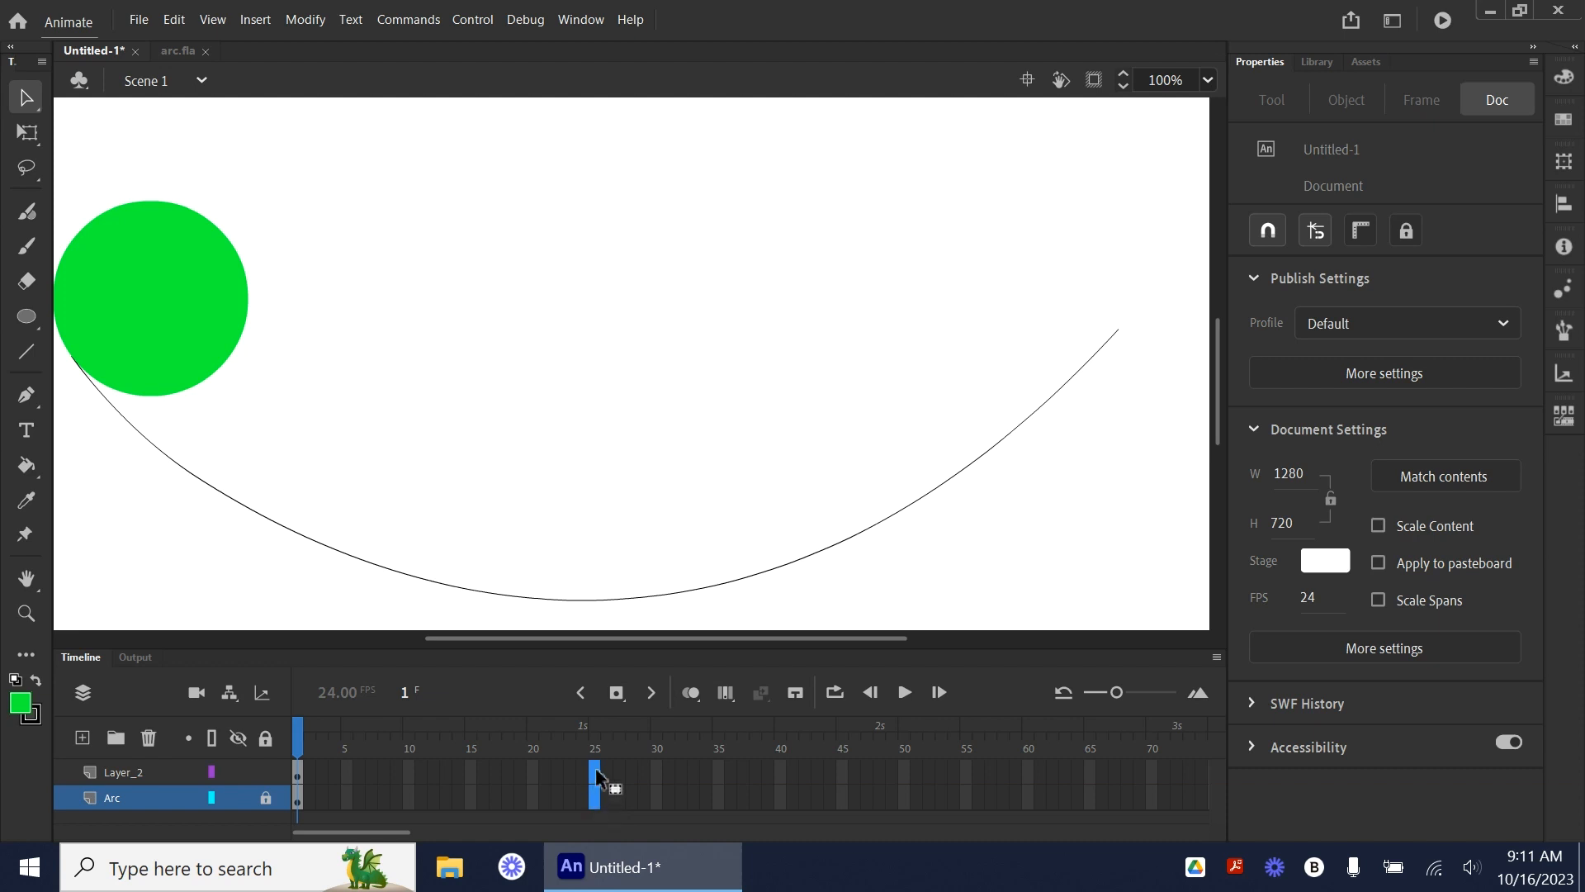
pyautogui.click(616, 692)
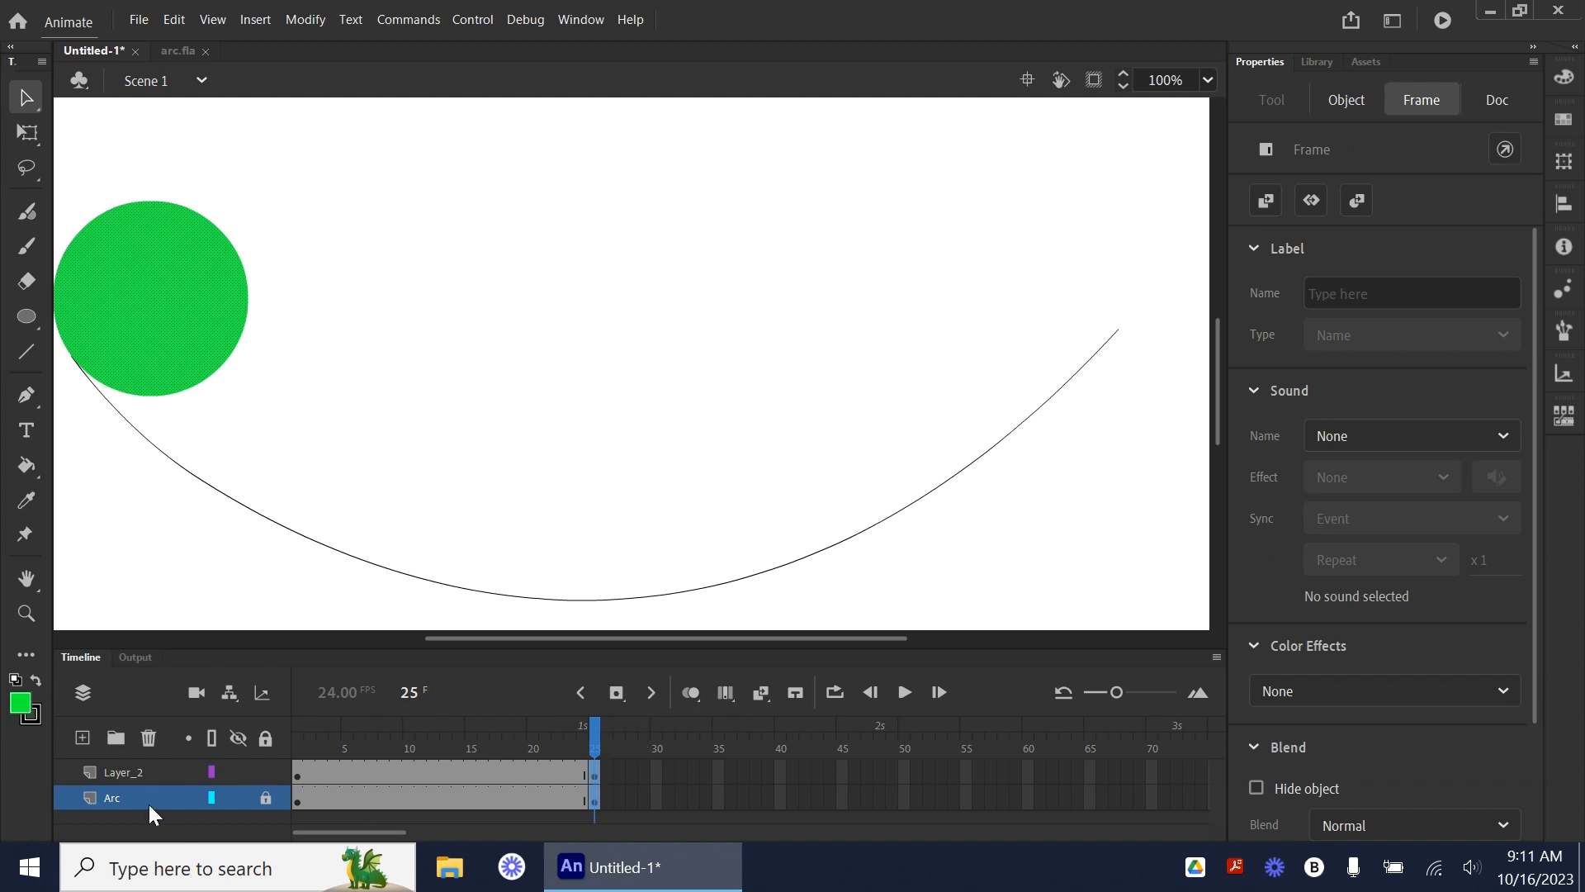
# - Rename Layer_2 as Ball
pyautogui.doubleClick(122, 771)
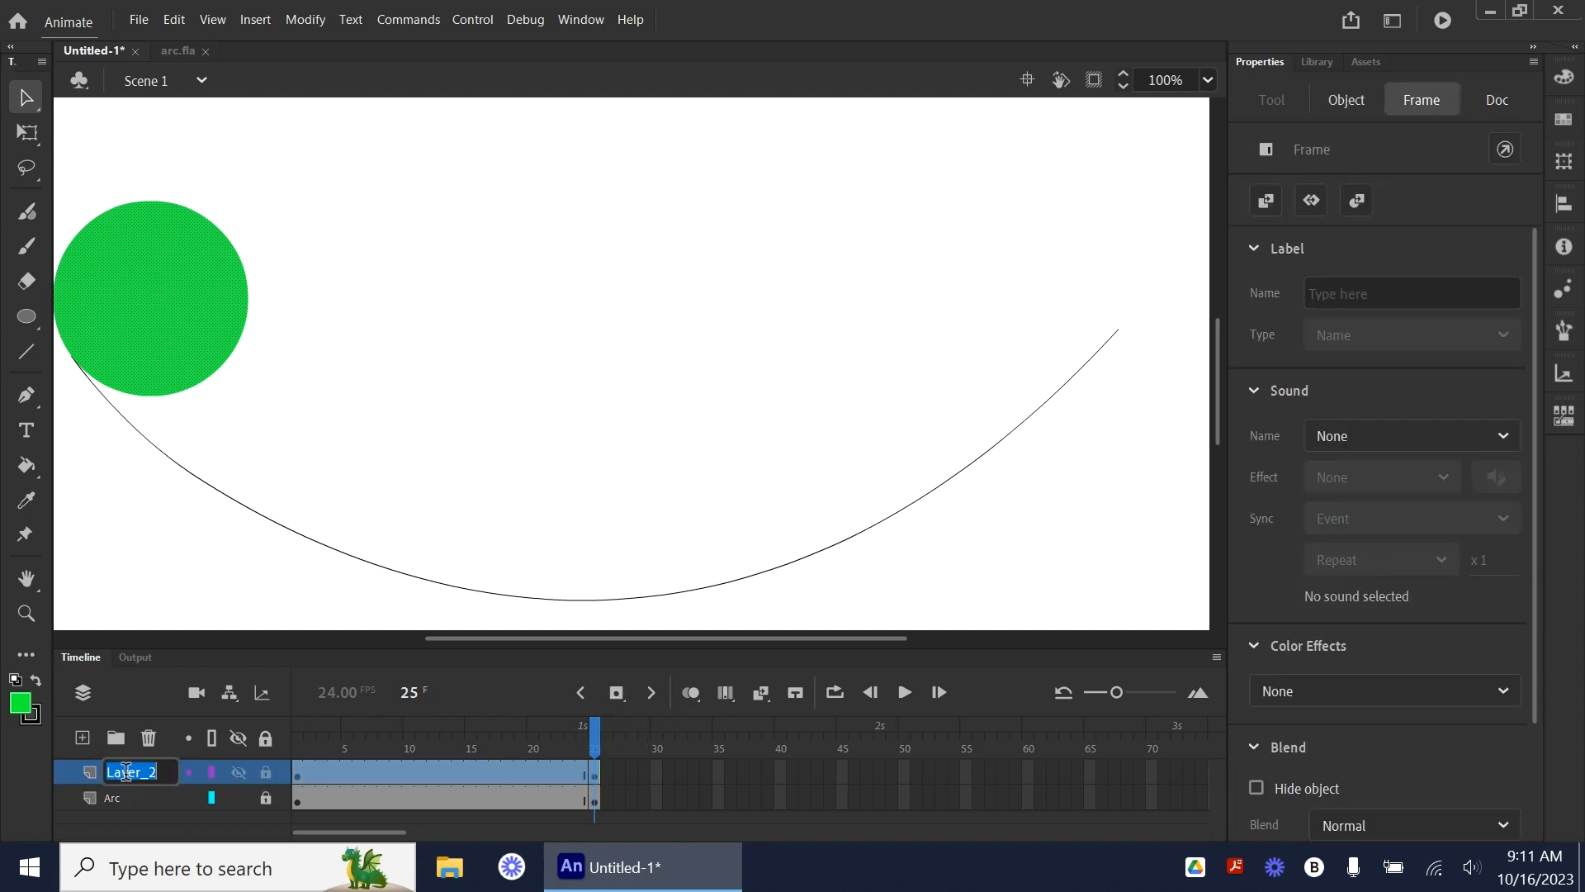
pyautogui.write('Ball')
pyautogui.press('Return')
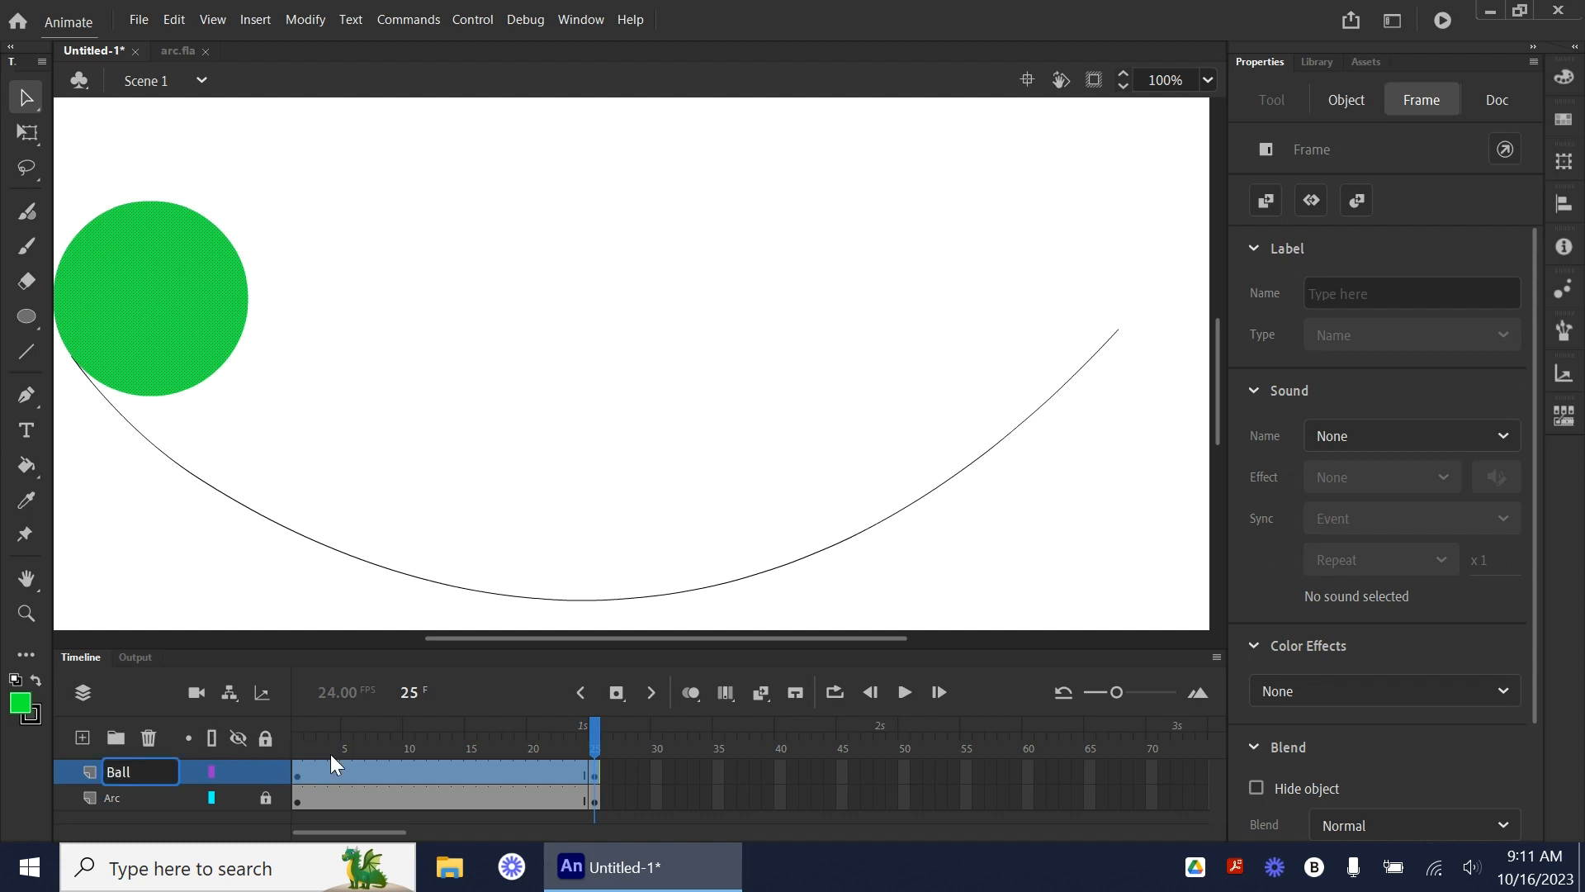
# - Move the ball at frame 25 horizontally to the arc's right end, about X 975, Y 270, and compare it with frame 1
pyautogui.click(596, 776)
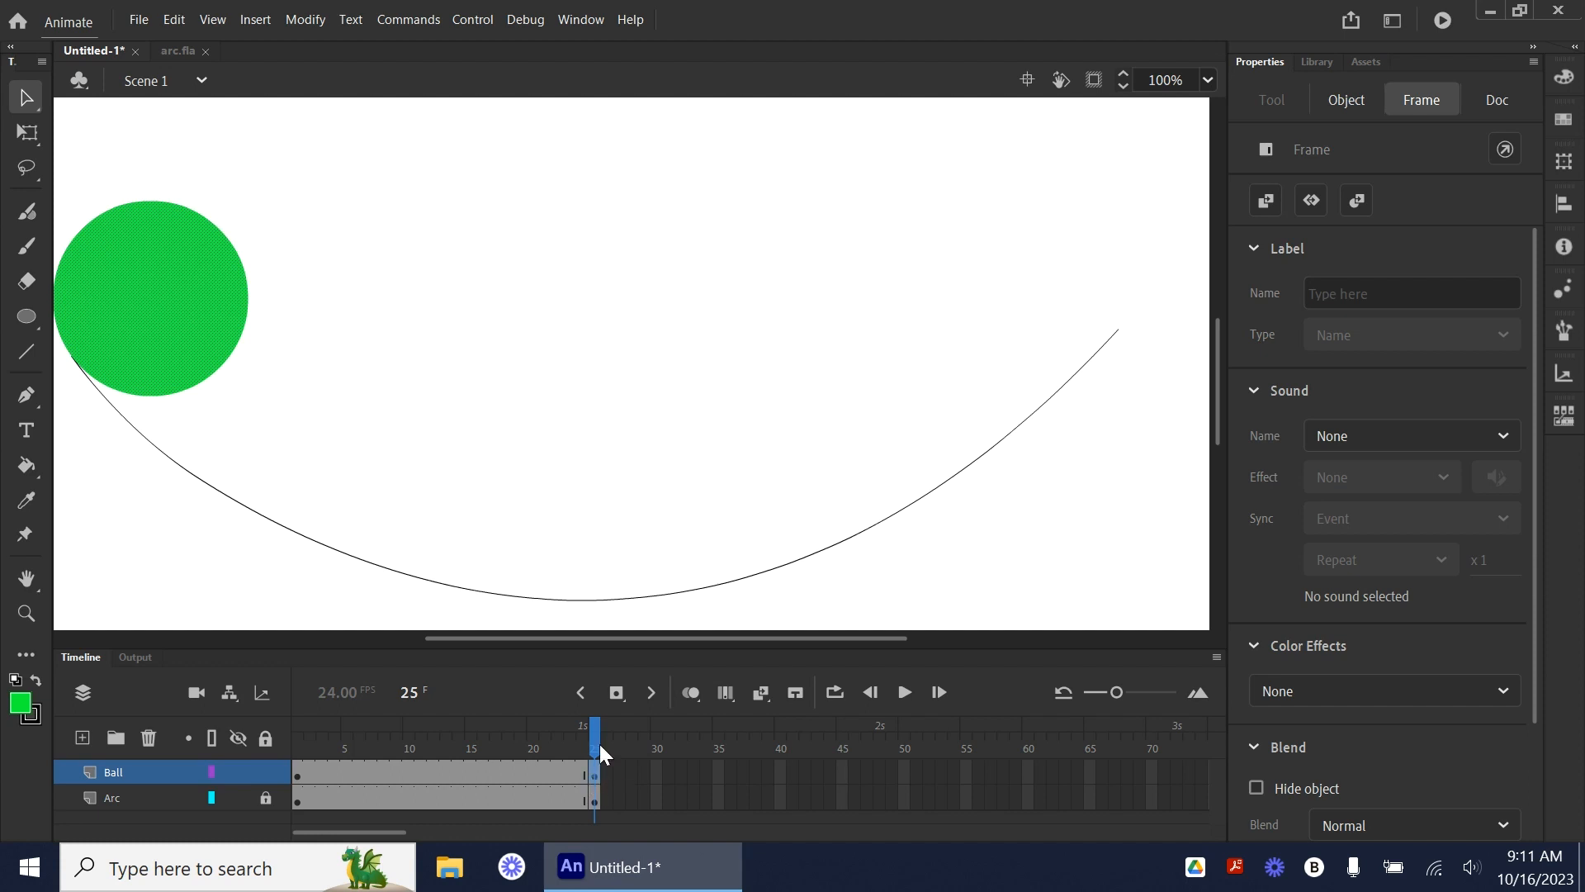
pyautogui.click(388, 293)
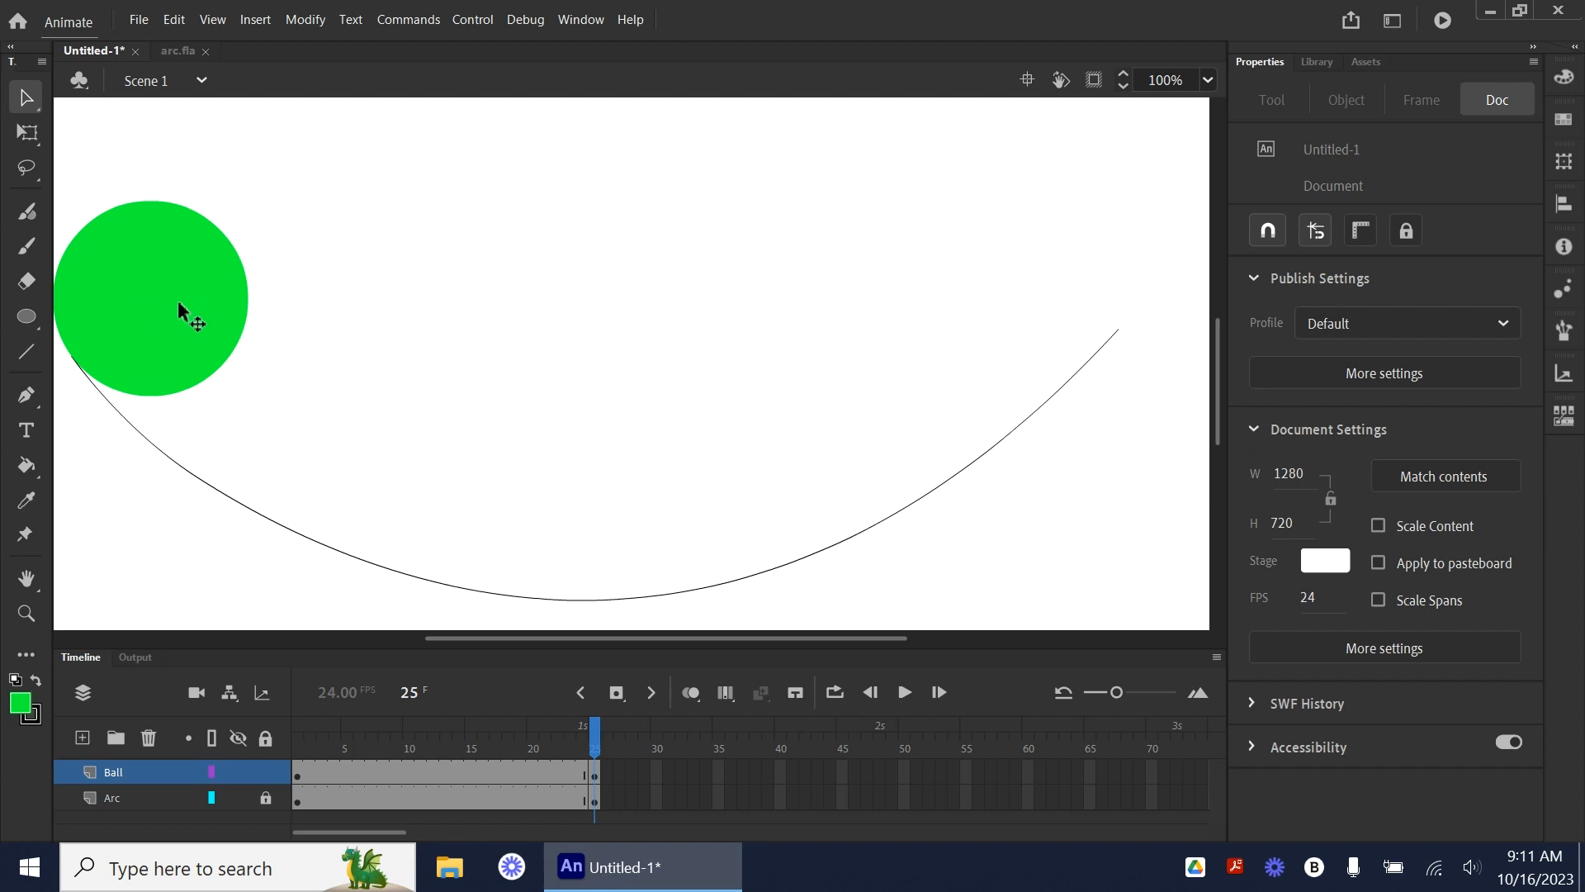
pyautogui.click(182, 300)
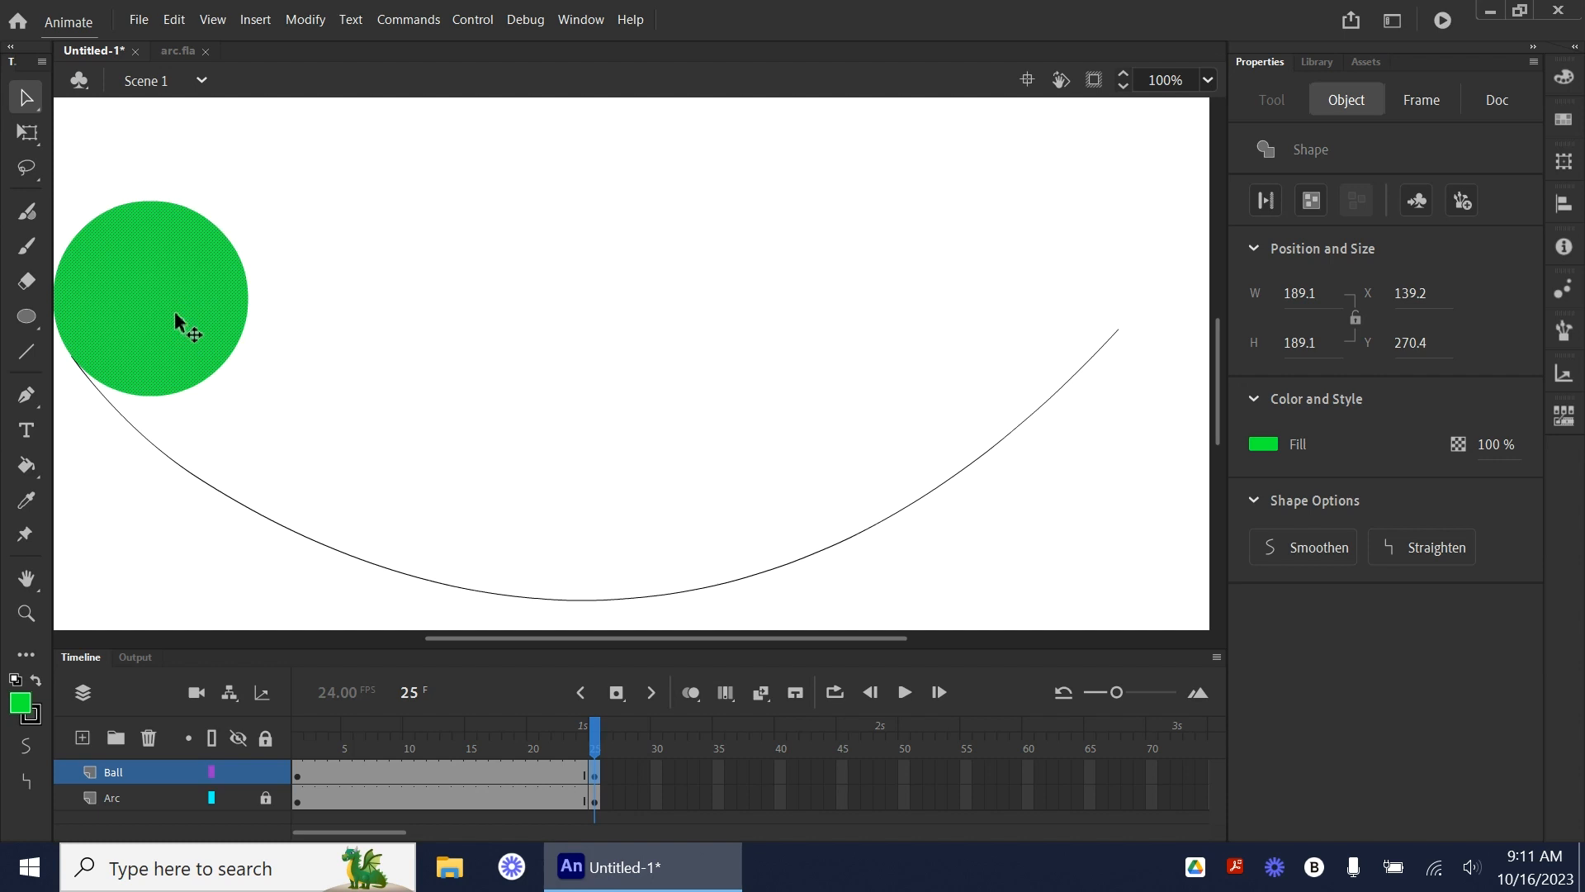
pyautogui.moveTo(175, 312); pyautogui.dragTo(1037, 265)
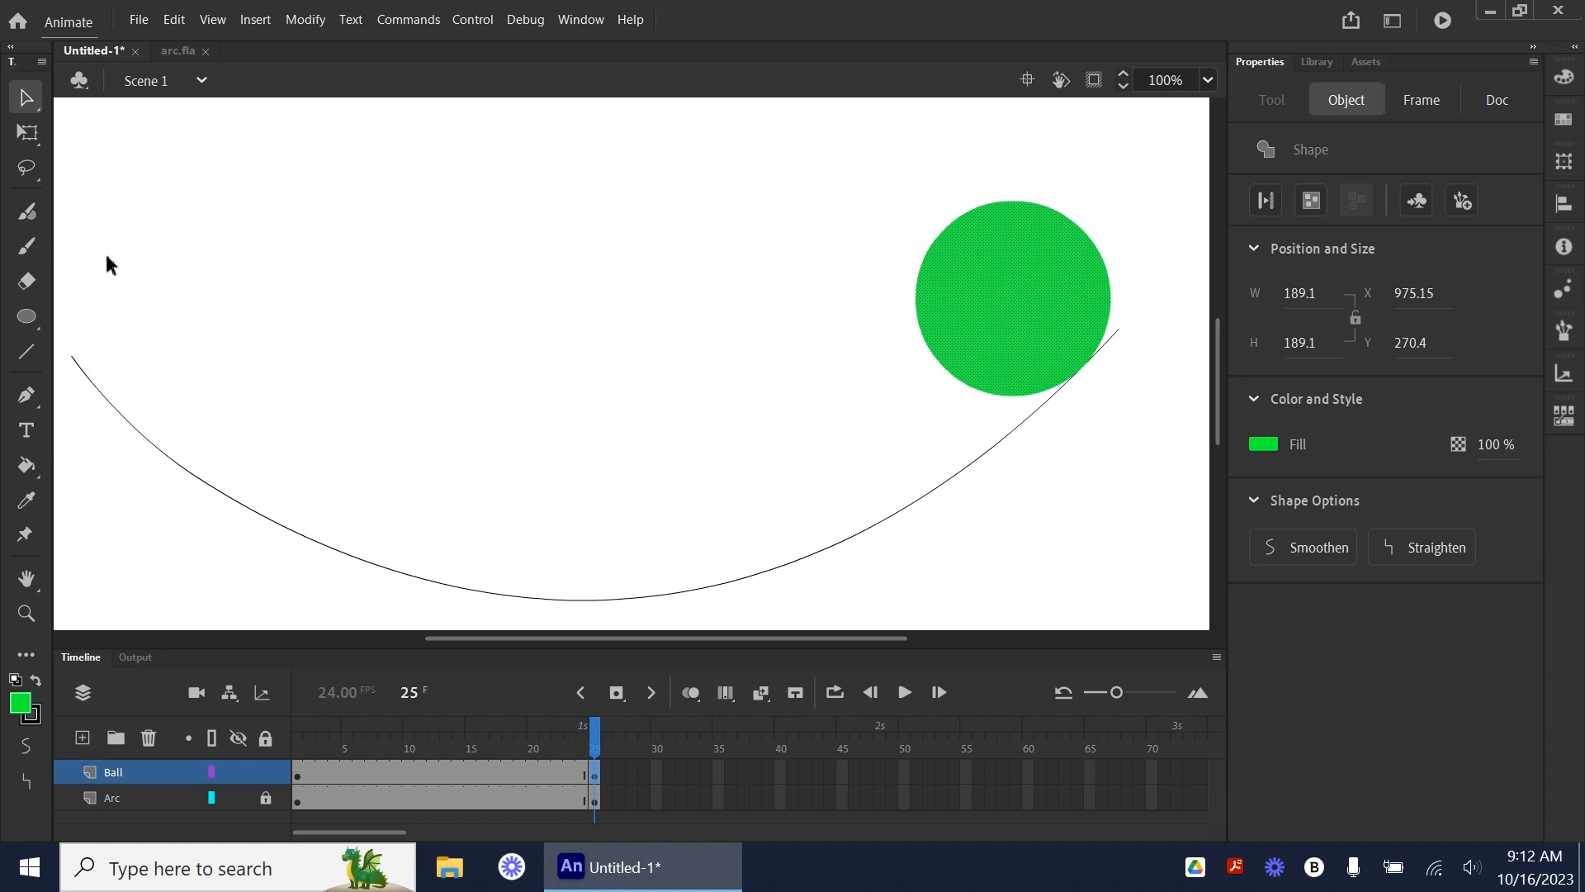
pyautogui.click(298, 774)
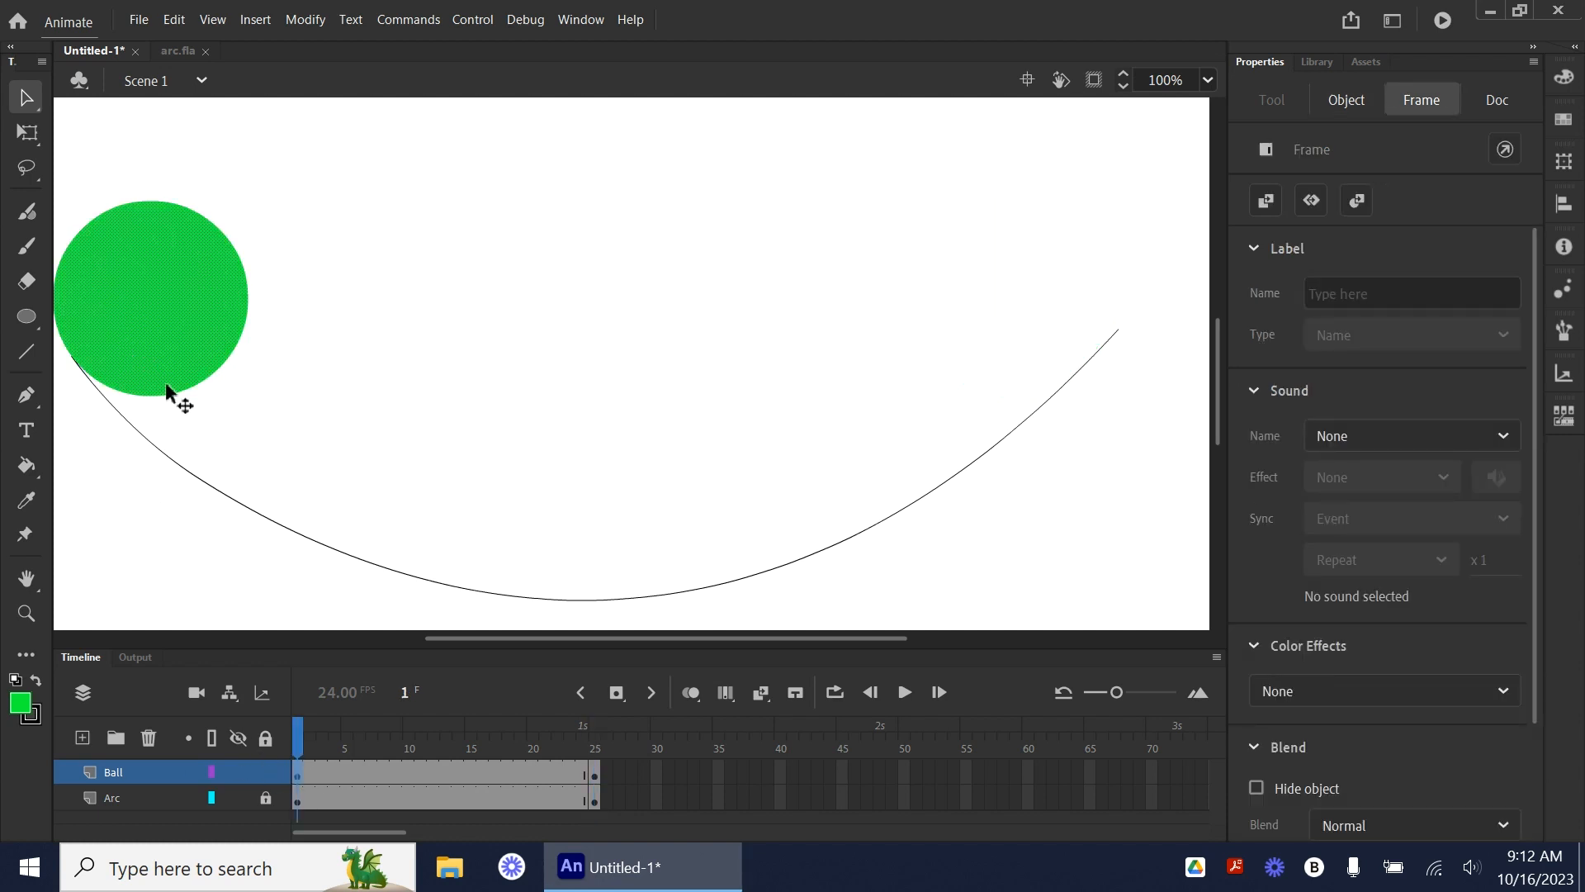
pyautogui.click(594, 776)
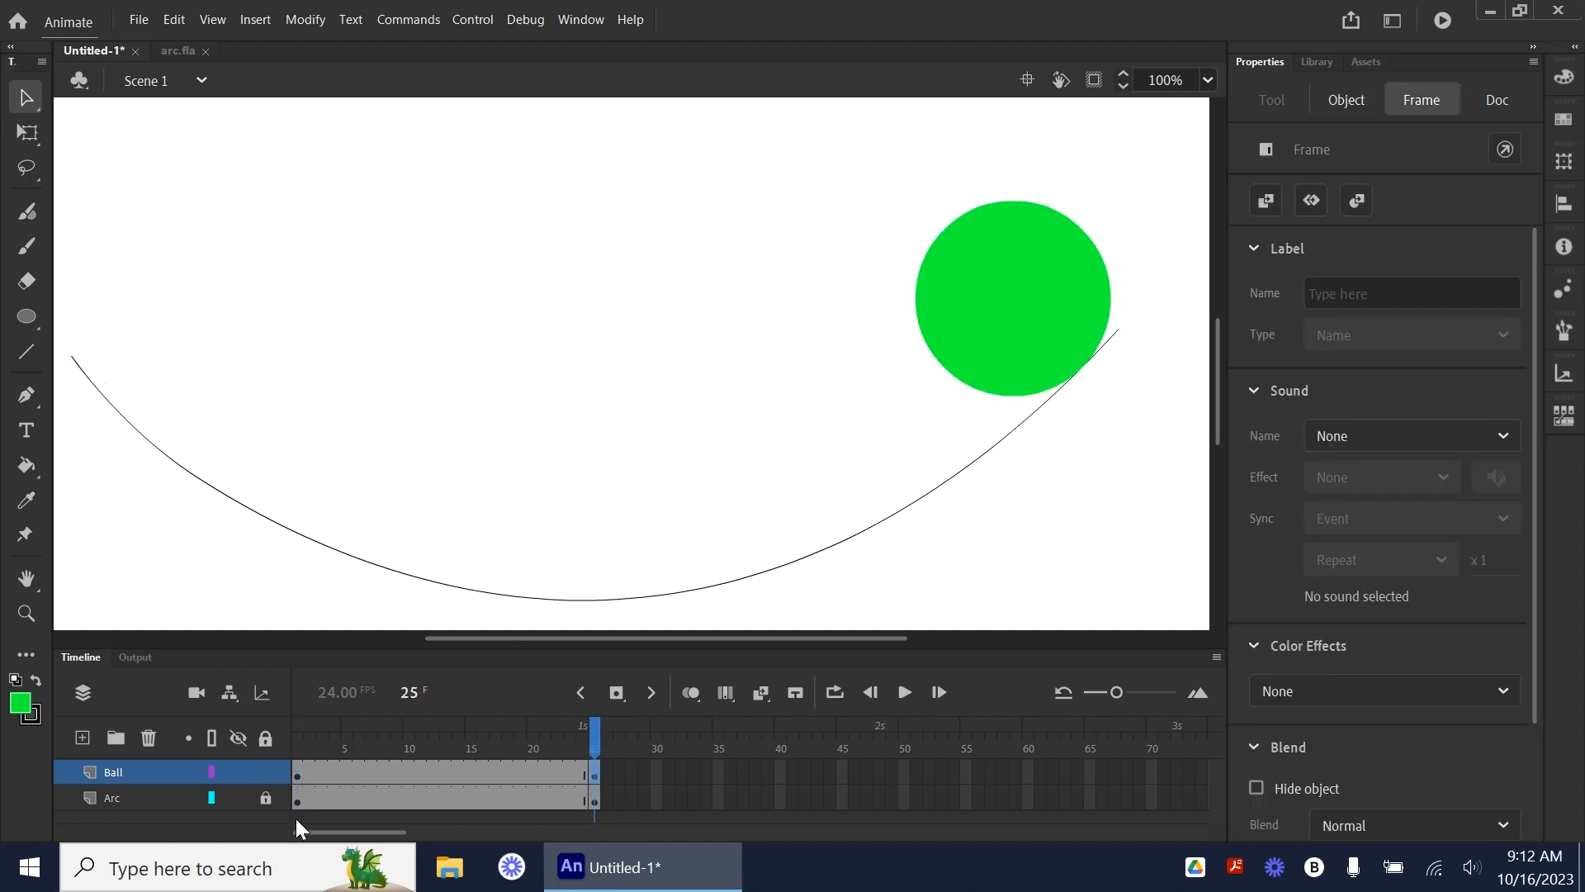
pyautogui.click(299, 772)
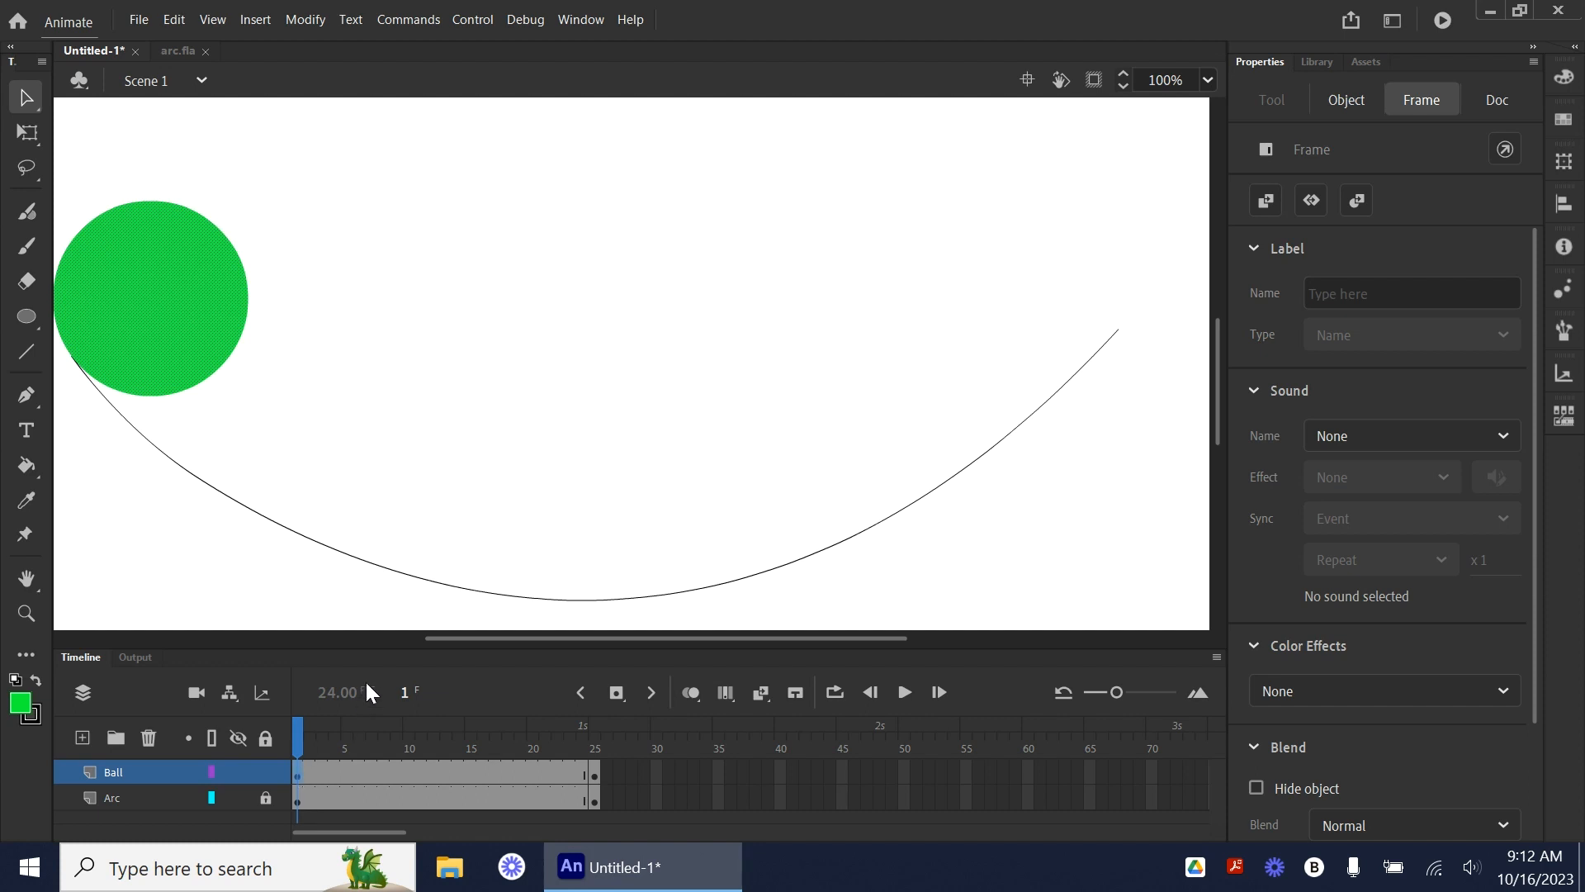
pyautogui.hotkey('ctrl', 'a')
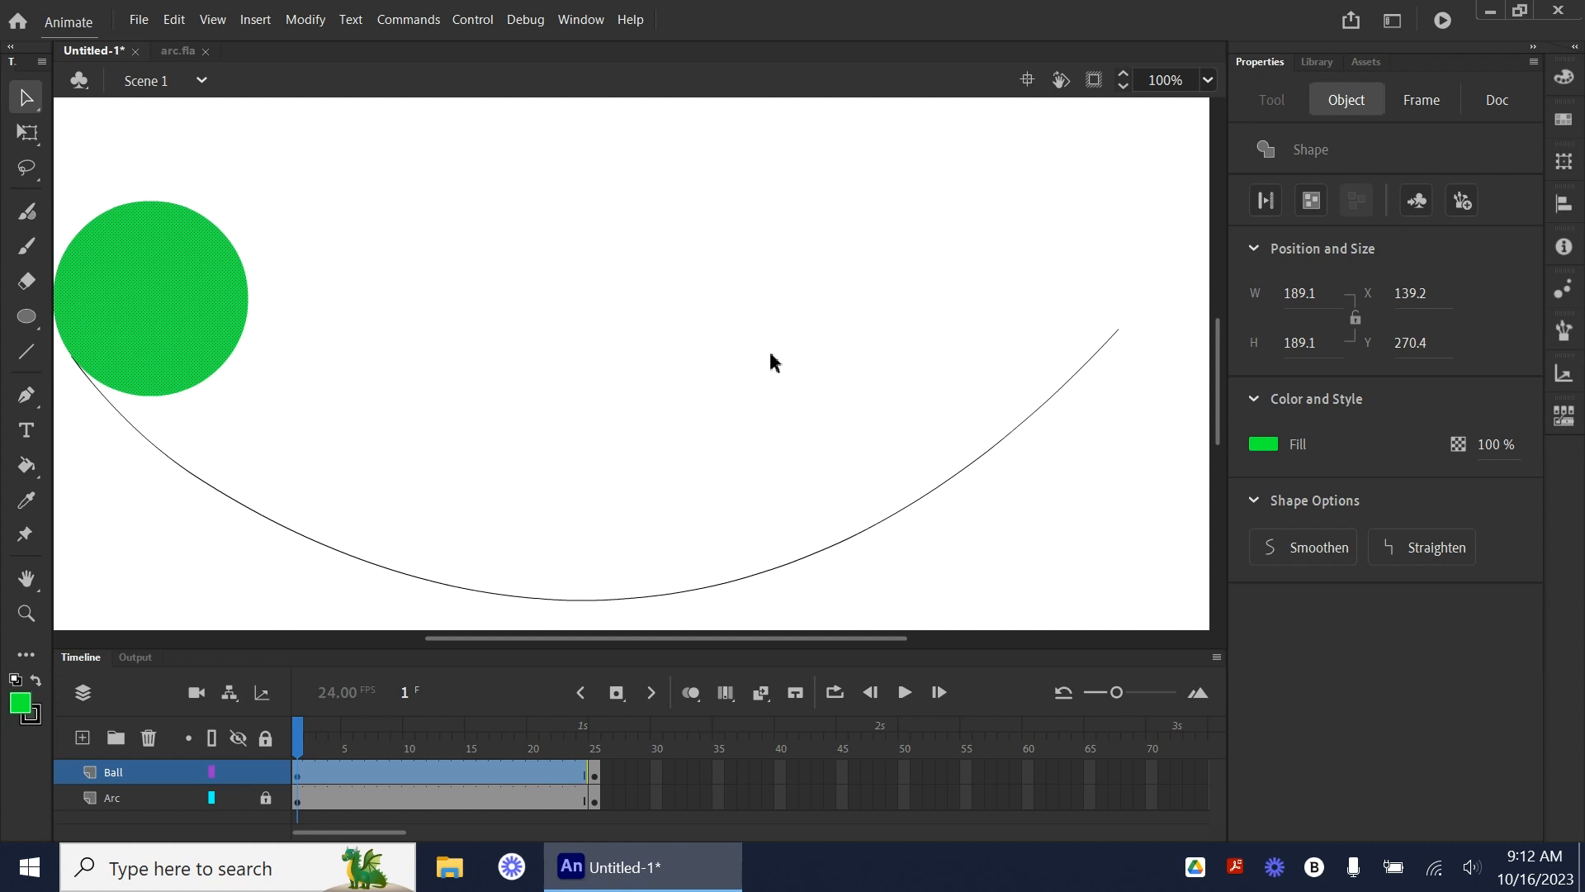
# - Insert a keyframe at frame 13 on the Ball layer and move the ball to the arc's lowest point, about X 589, Y 468
pyautogui.click(459, 776)
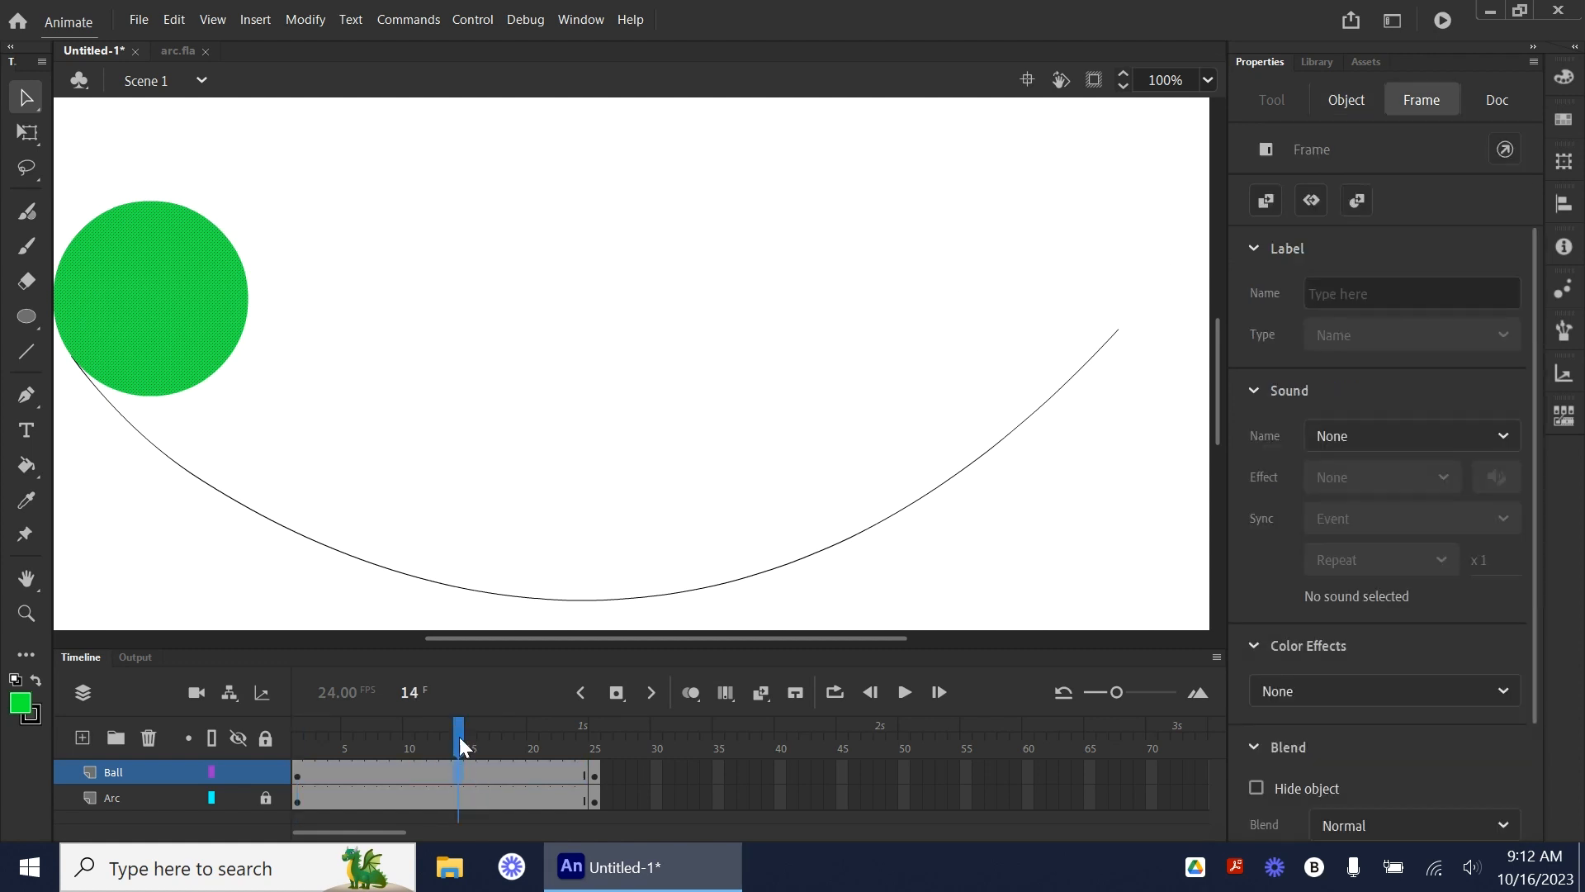
pyautogui.click(447, 780)
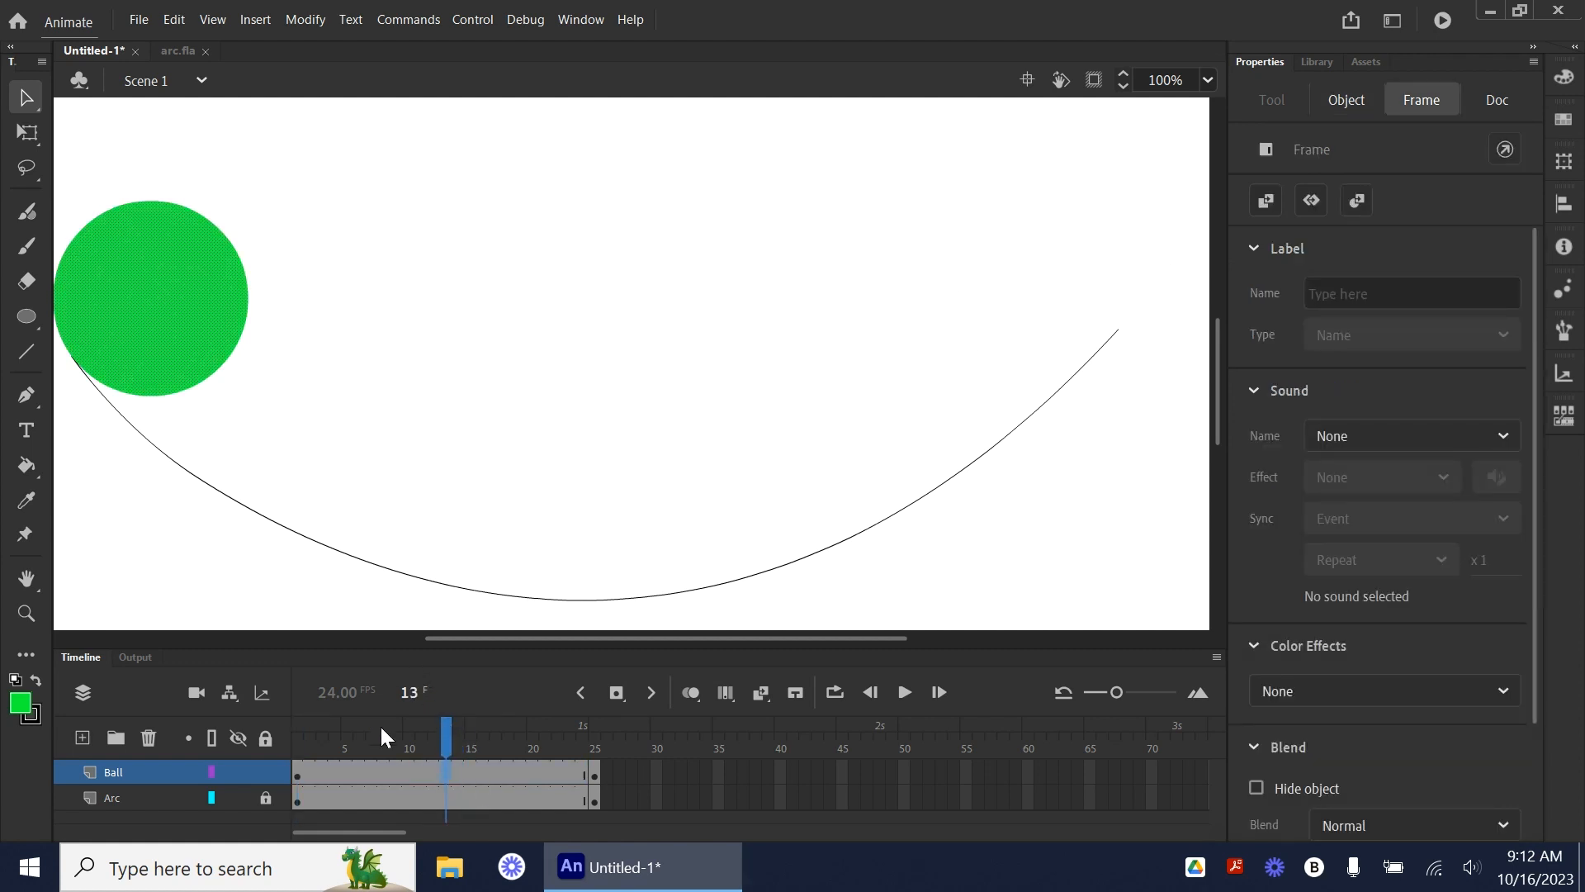
pyautogui.click(616, 697)
pyautogui.moveTo(146, 304); pyautogui.dragTo(618, 513)
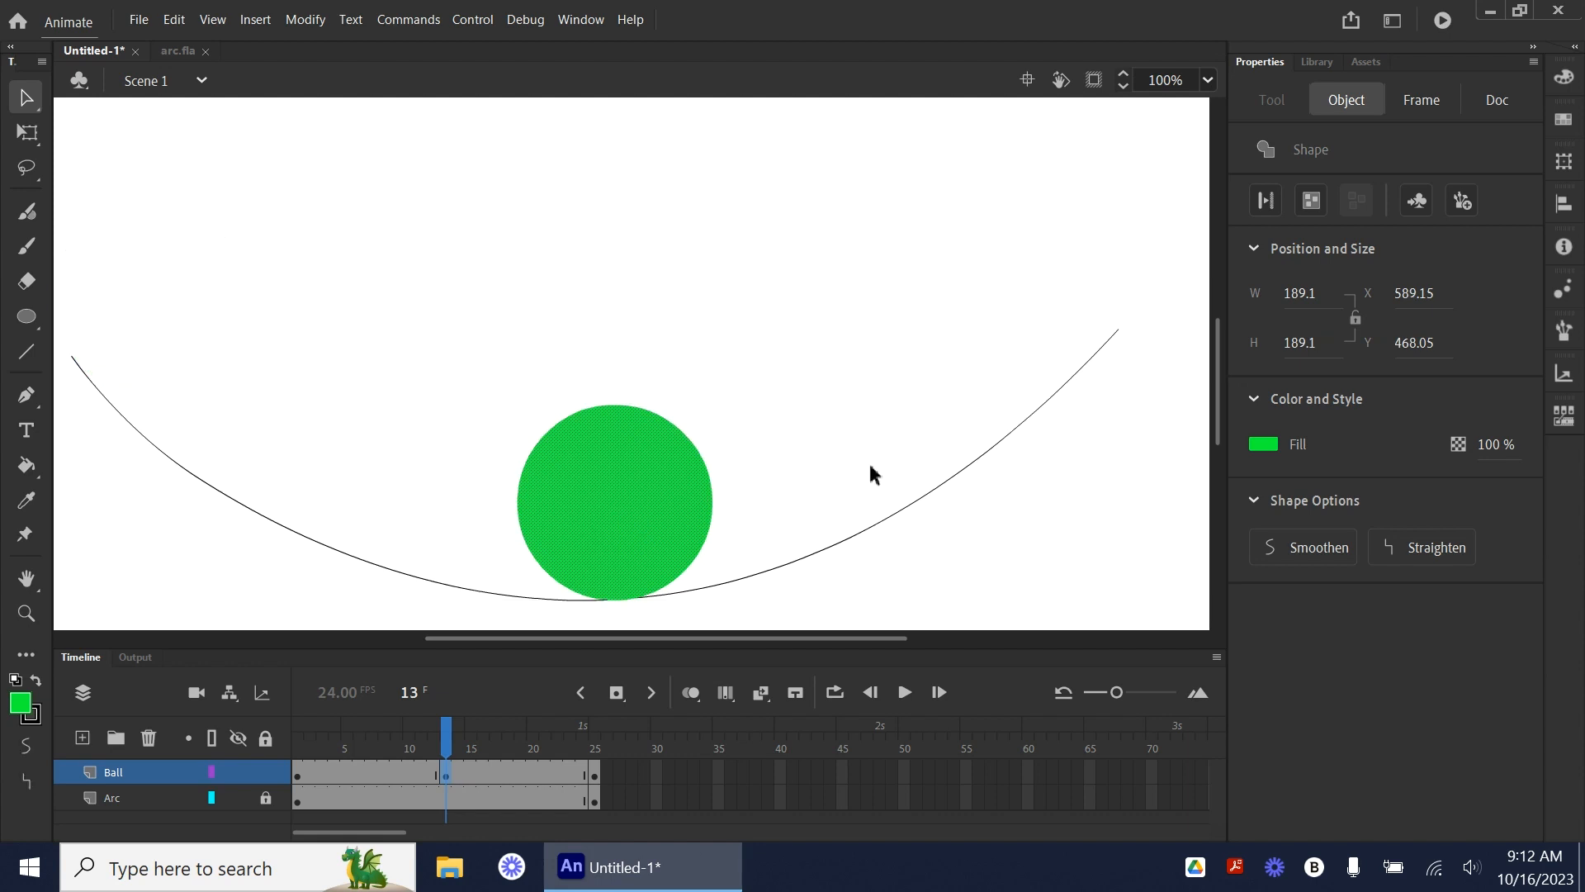
# - Turn on onion skinning and shift the frame 13 ball slightly left along the arc's bottom to about X 569
pyautogui.click(694, 692)
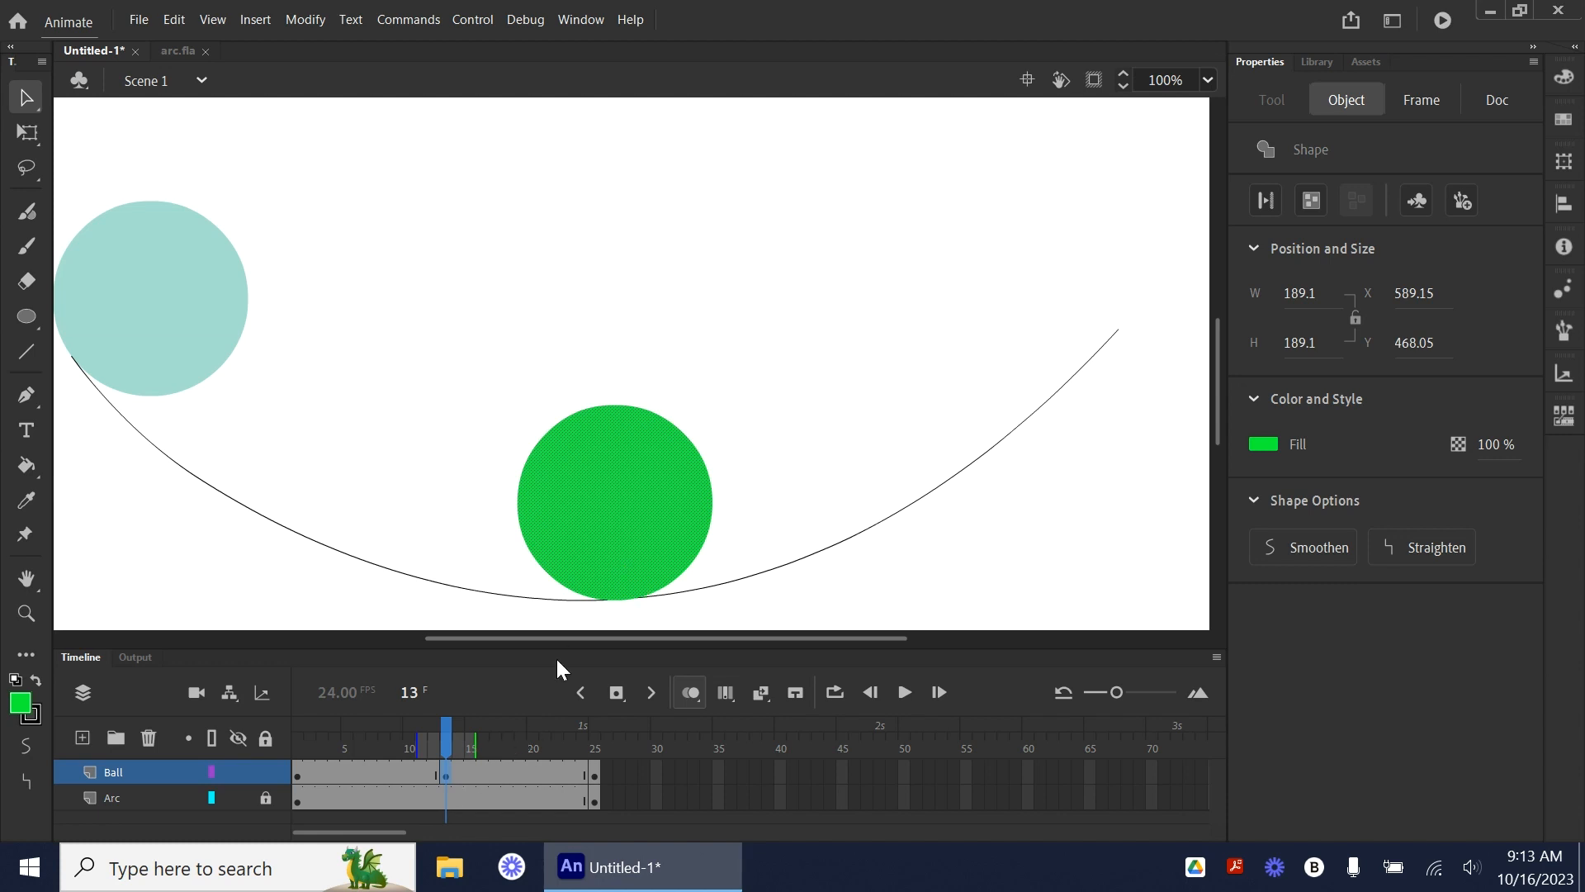
pyautogui.moveTo(605, 587); pyautogui.dragTo(577, 573)
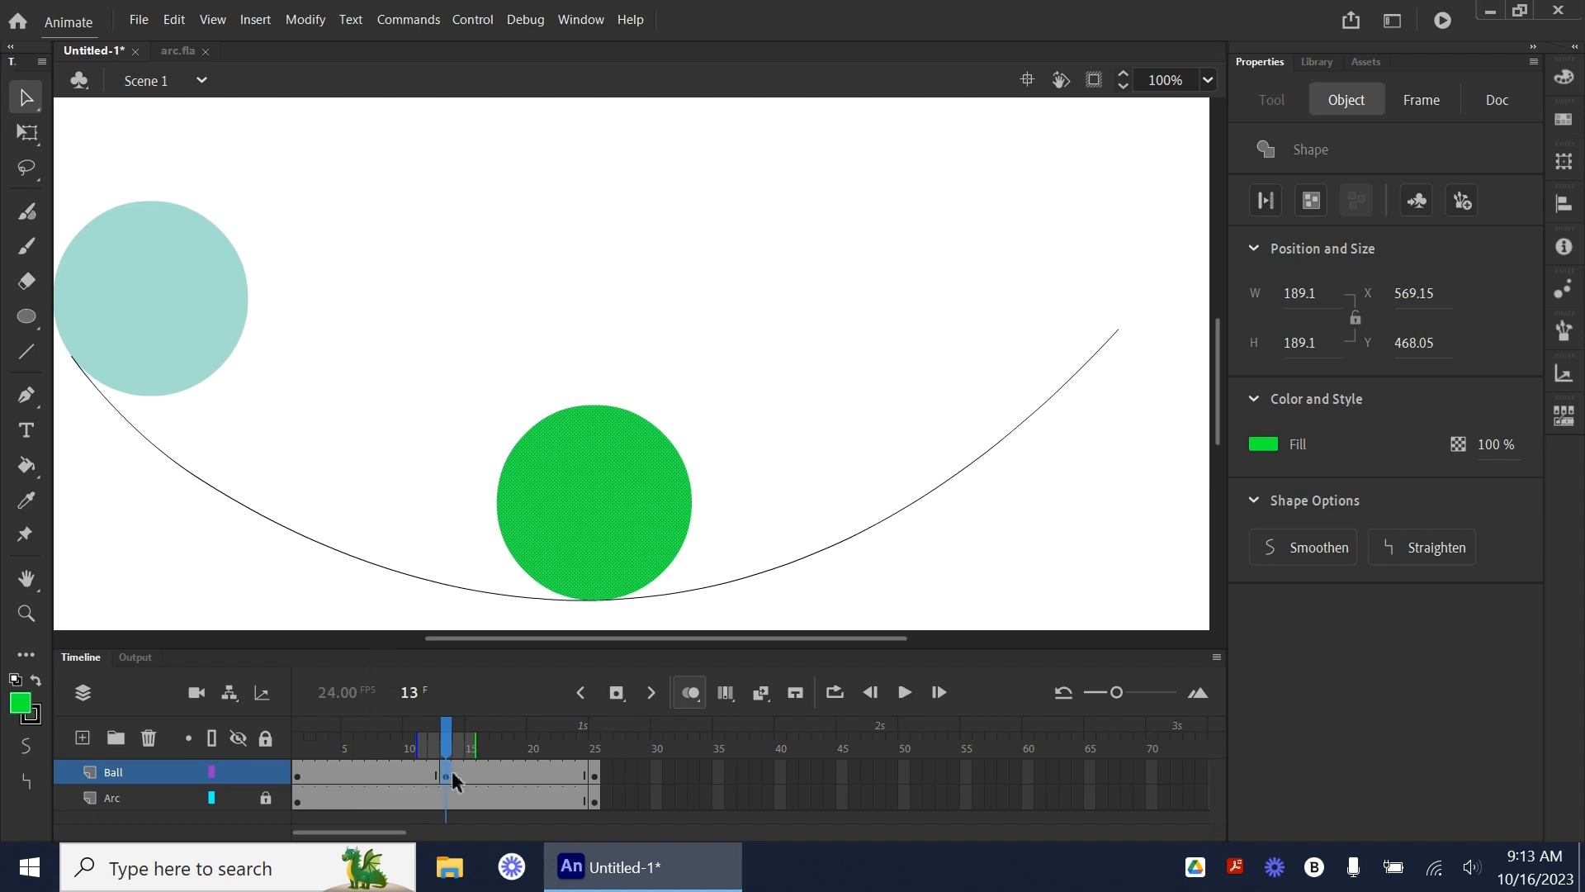
# - Insert a keyframe at frame 11 on the Ball layer and move the ball along the arc to about X 437, Y 452
pyautogui.moveTo(297, 768); pyautogui.dragTo(453, 774)
pyautogui.click(422, 775)
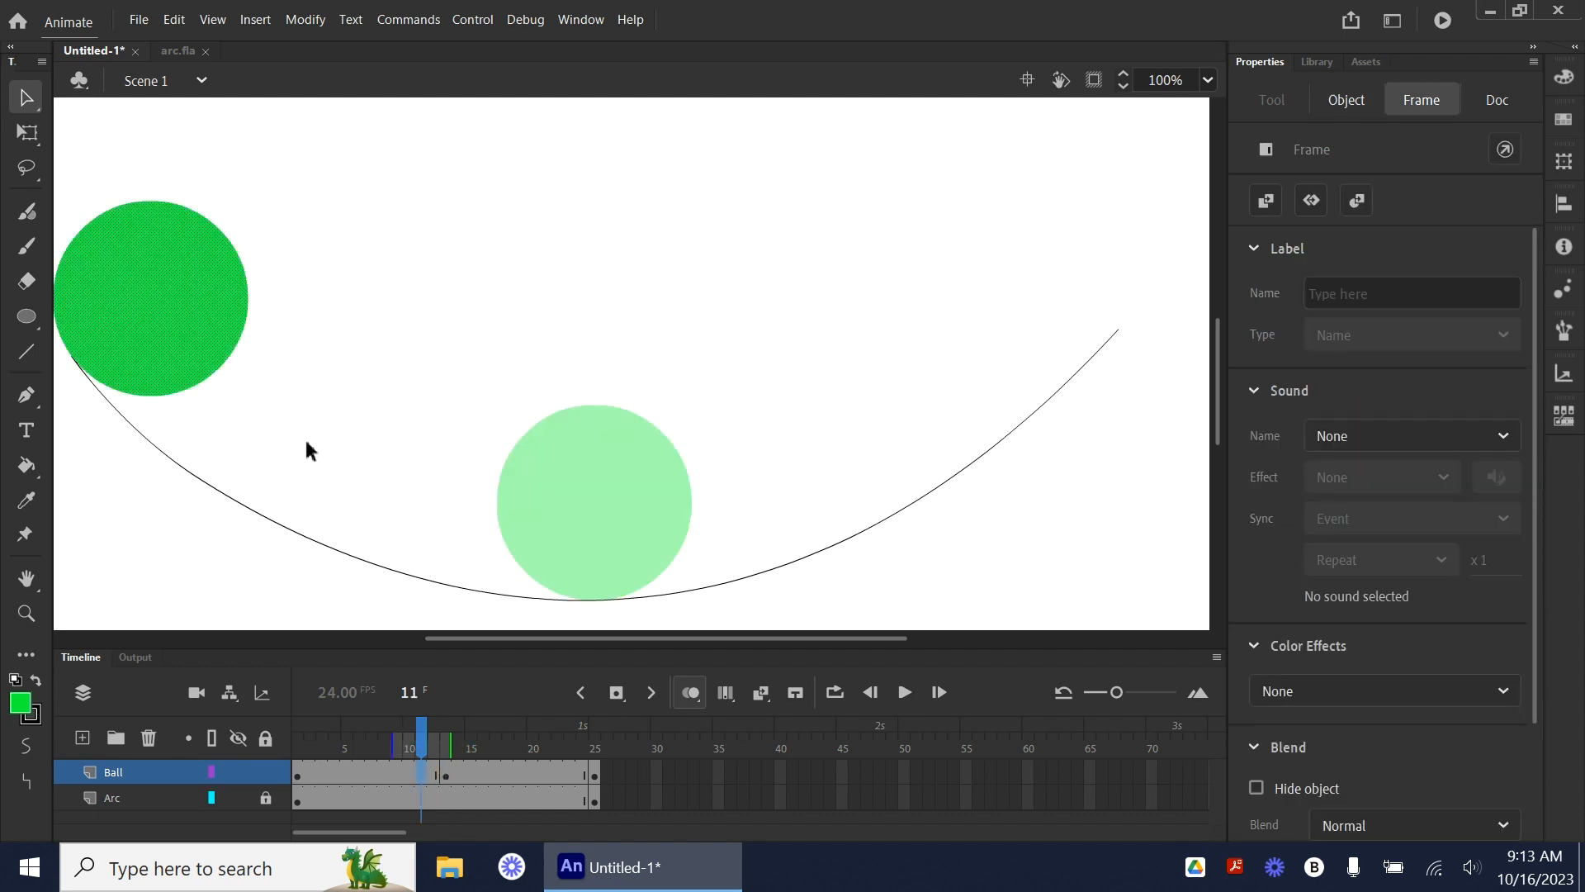
pyautogui.click(616, 692)
pyautogui.moveTo(195, 364); pyautogui.dragTo(482, 523)
pyautogui.moveTo(484, 525); pyautogui.dragTo(485, 529)
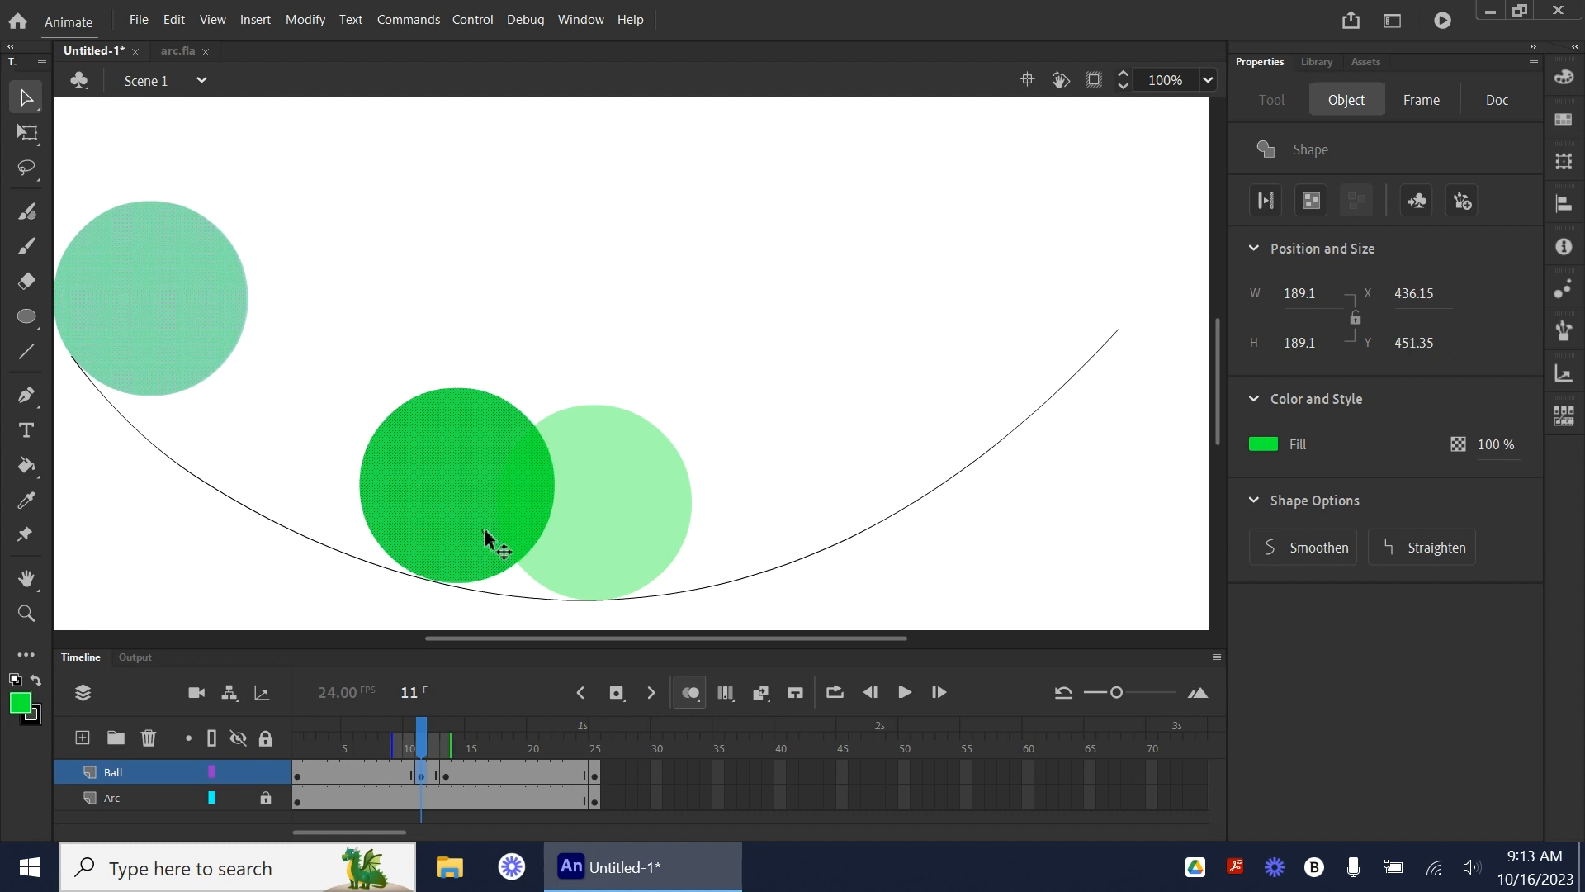
pyautogui.press('Right')
pyautogui.press('Down')
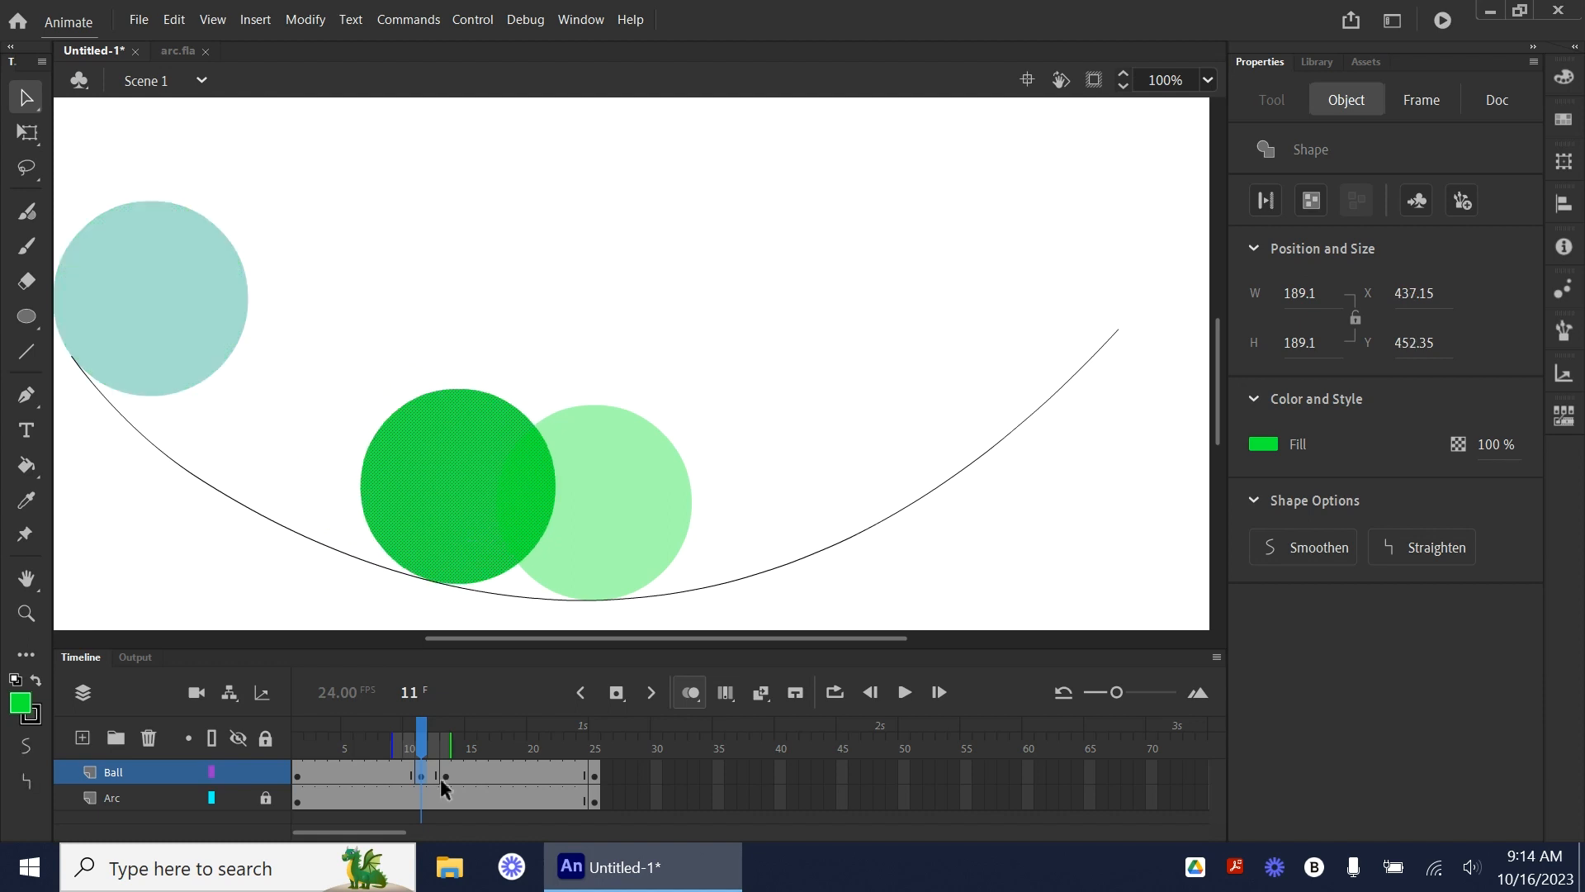
# - Insert a keyframe at frame 9 and, with onion skins extended to span frames 1–15, move the ball along the arc to about X 327, Y 413
pyautogui.click(394, 772)
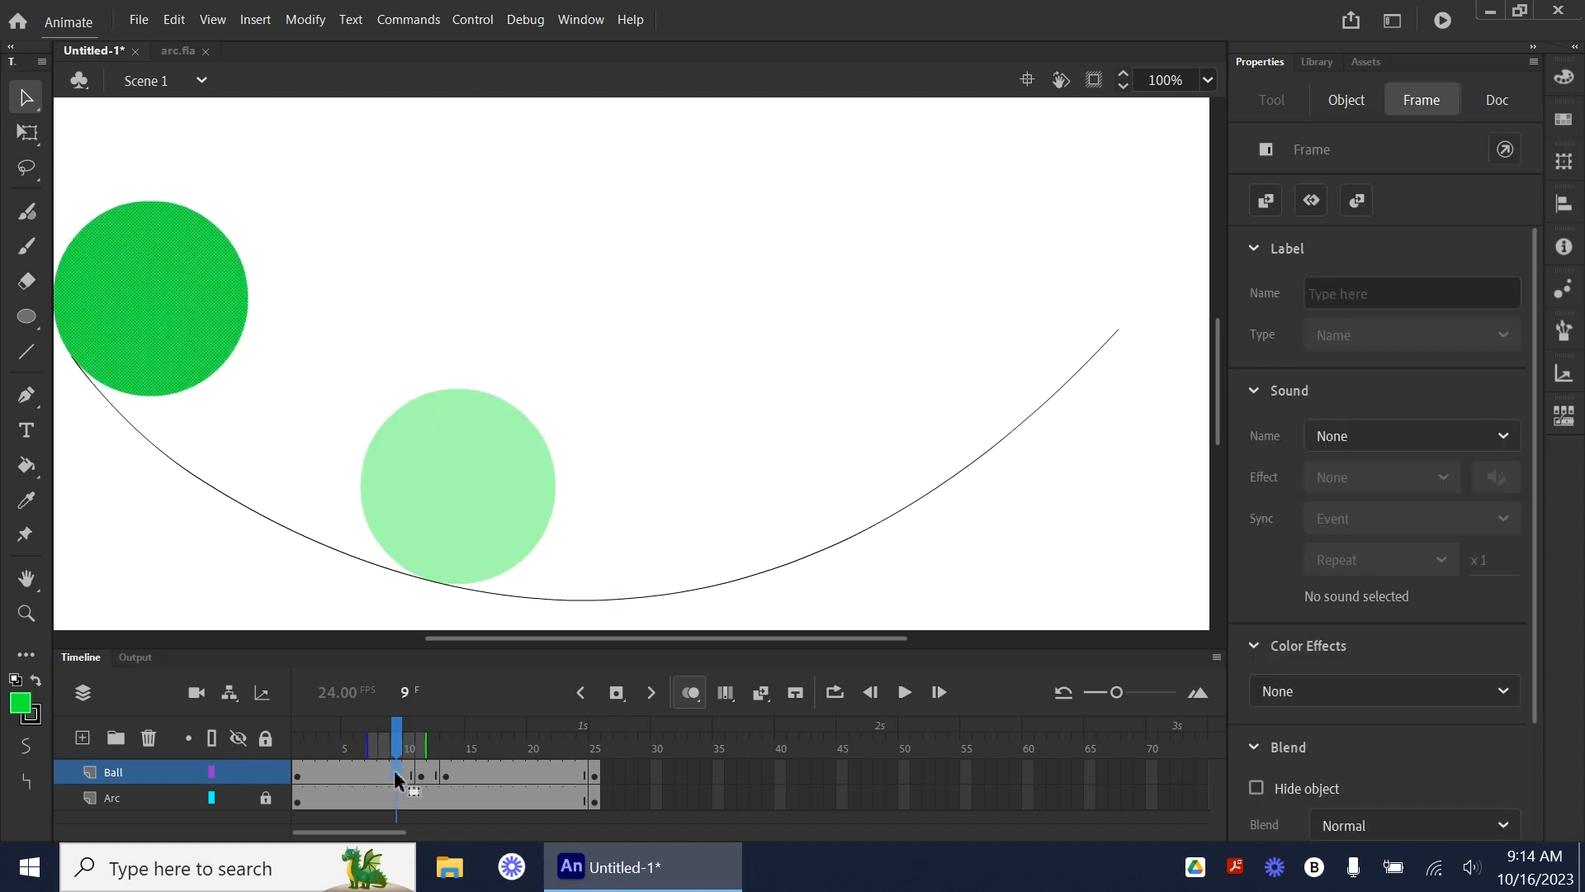
pyautogui.click(621, 695)
pyautogui.moveTo(423, 747); pyautogui.dragTo(475, 747)
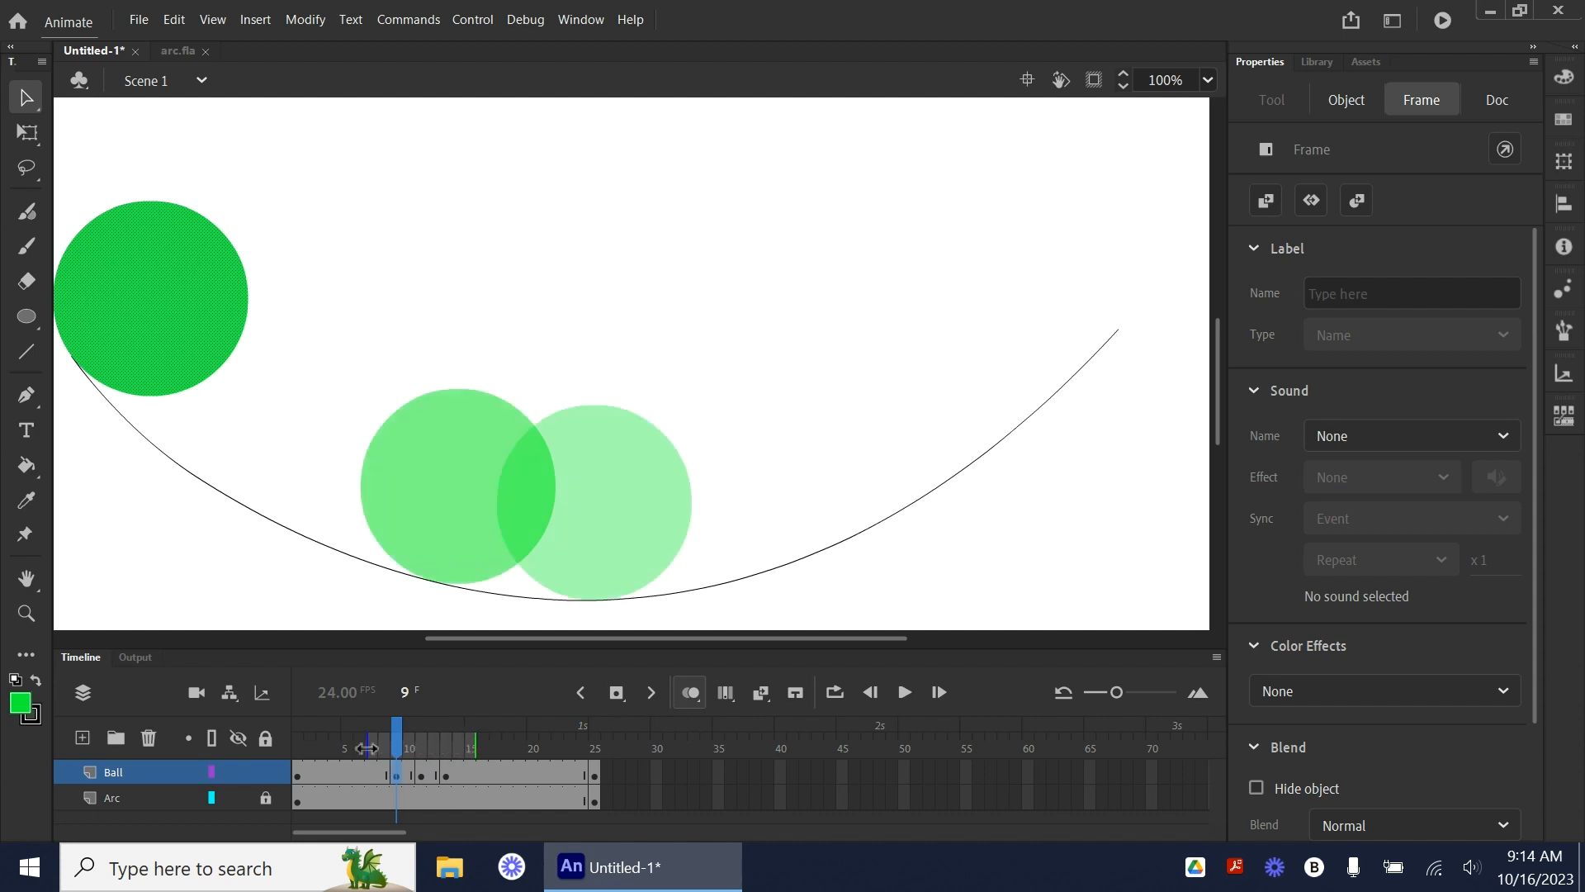
pyautogui.moveTo(367, 748); pyautogui.dragTo(294, 748)
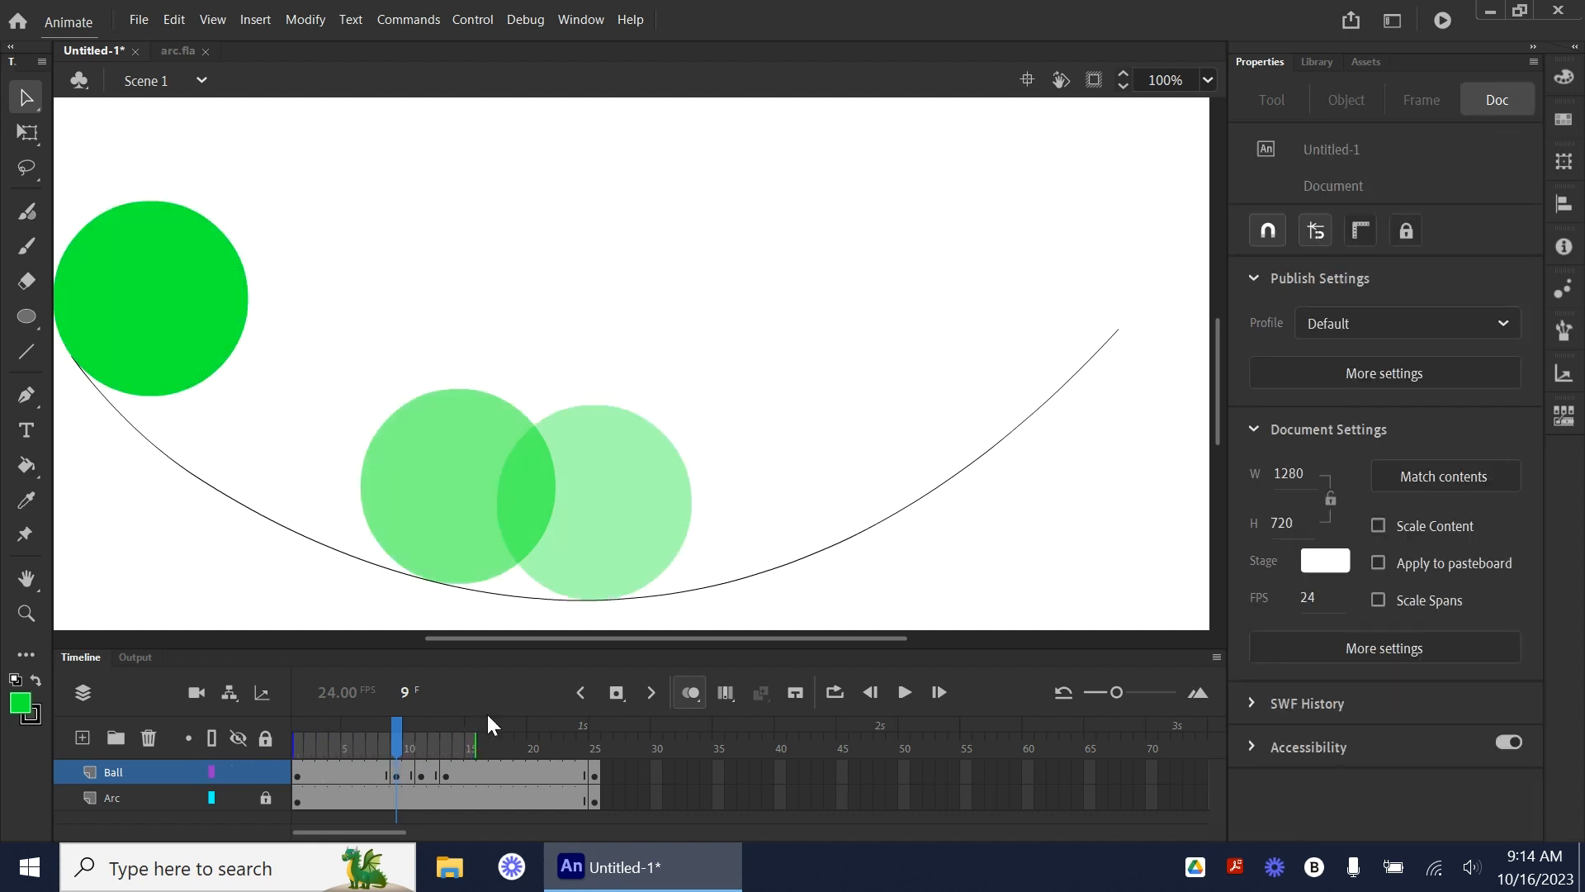
pyautogui.click(396, 780)
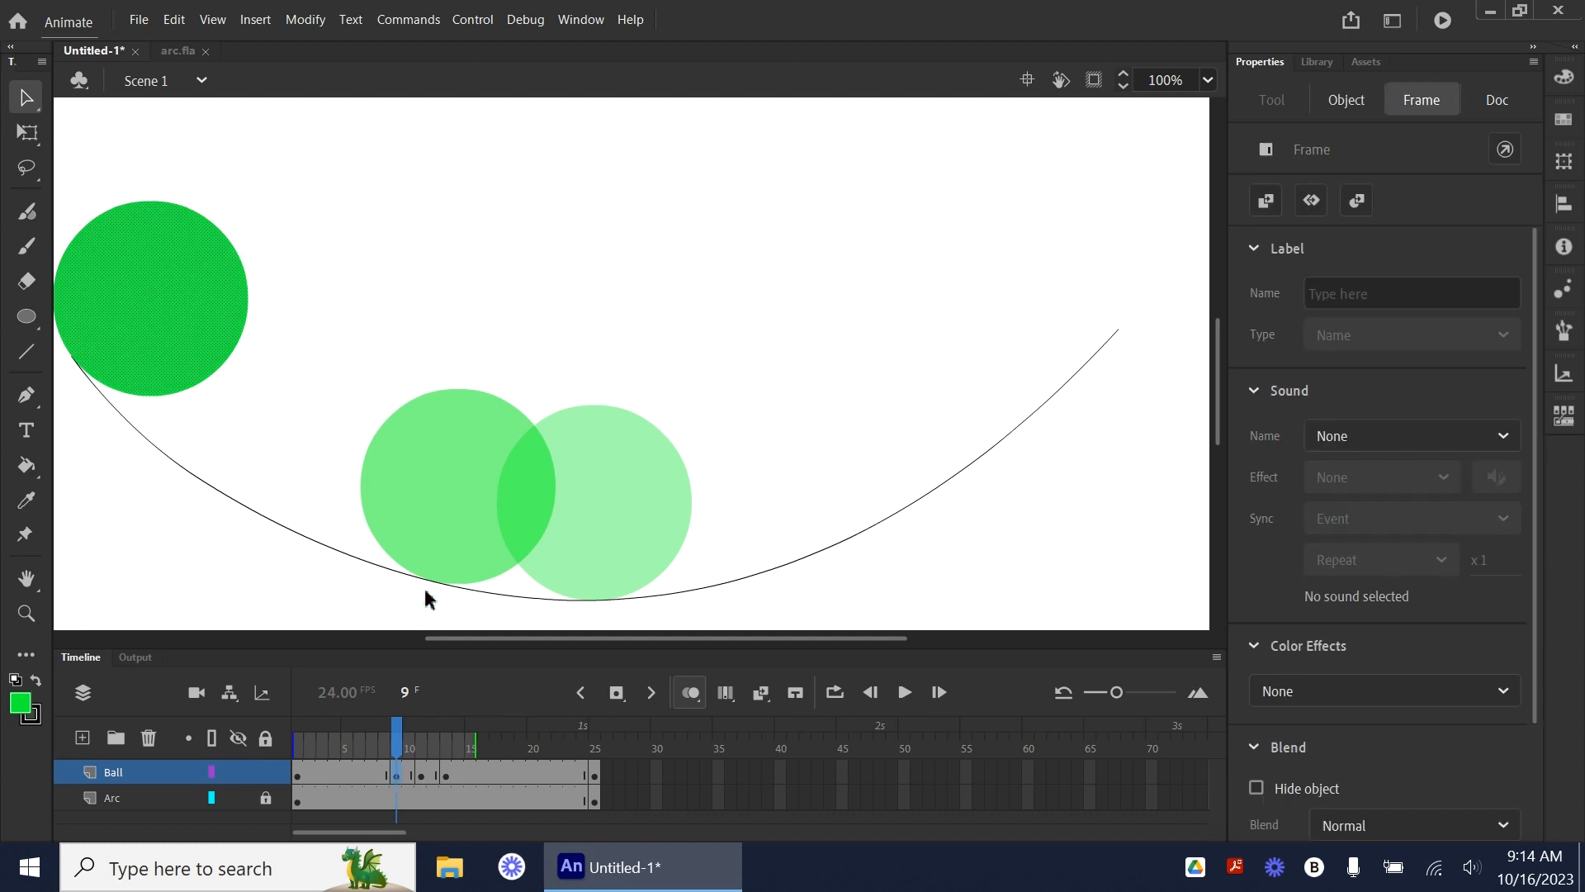
pyautogui.moveTo(166, 353); pyautogui.dragTo(359, 497)
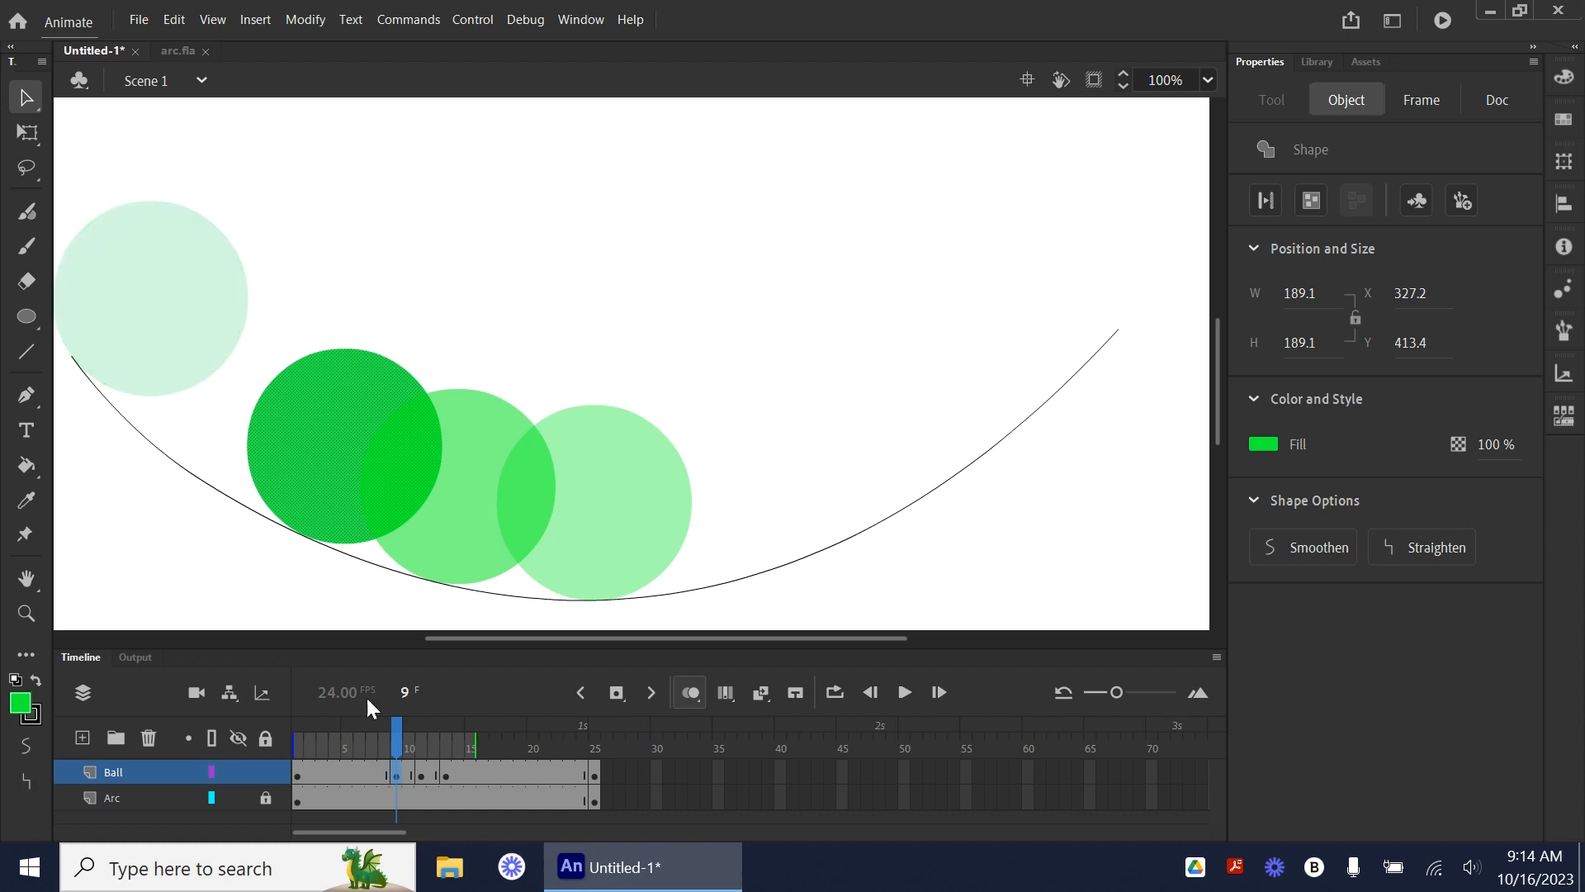
# - Insert a keyframe at frame 7 on the Ball layer and move the ball up the arc's left side to about X 259, Y 378
pyautogui.click(356, 768)
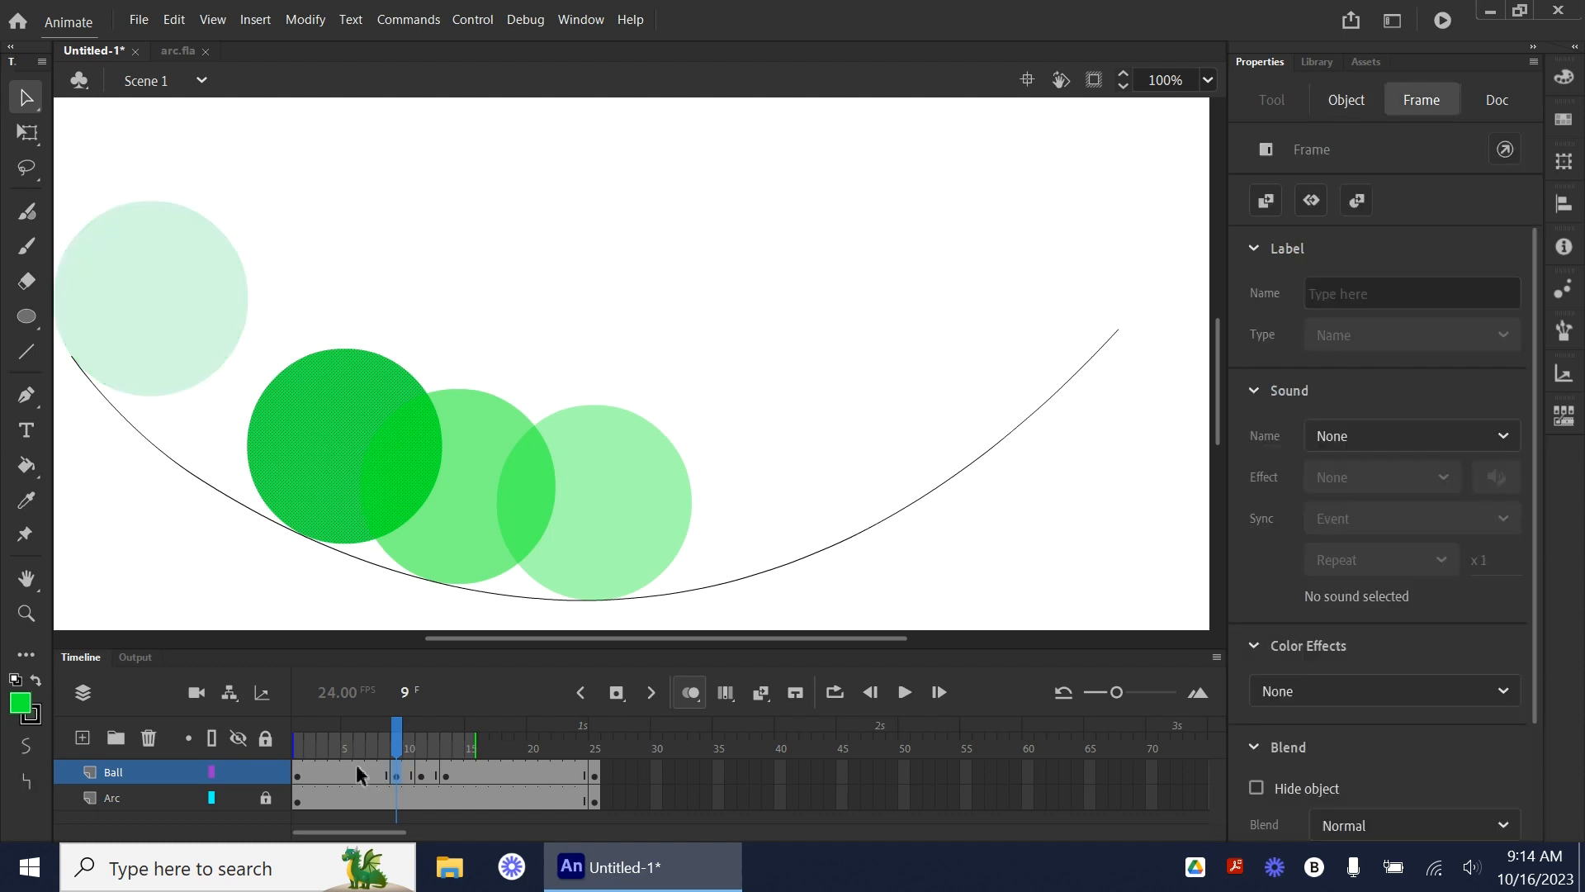
pyautogui.click(368, 768)
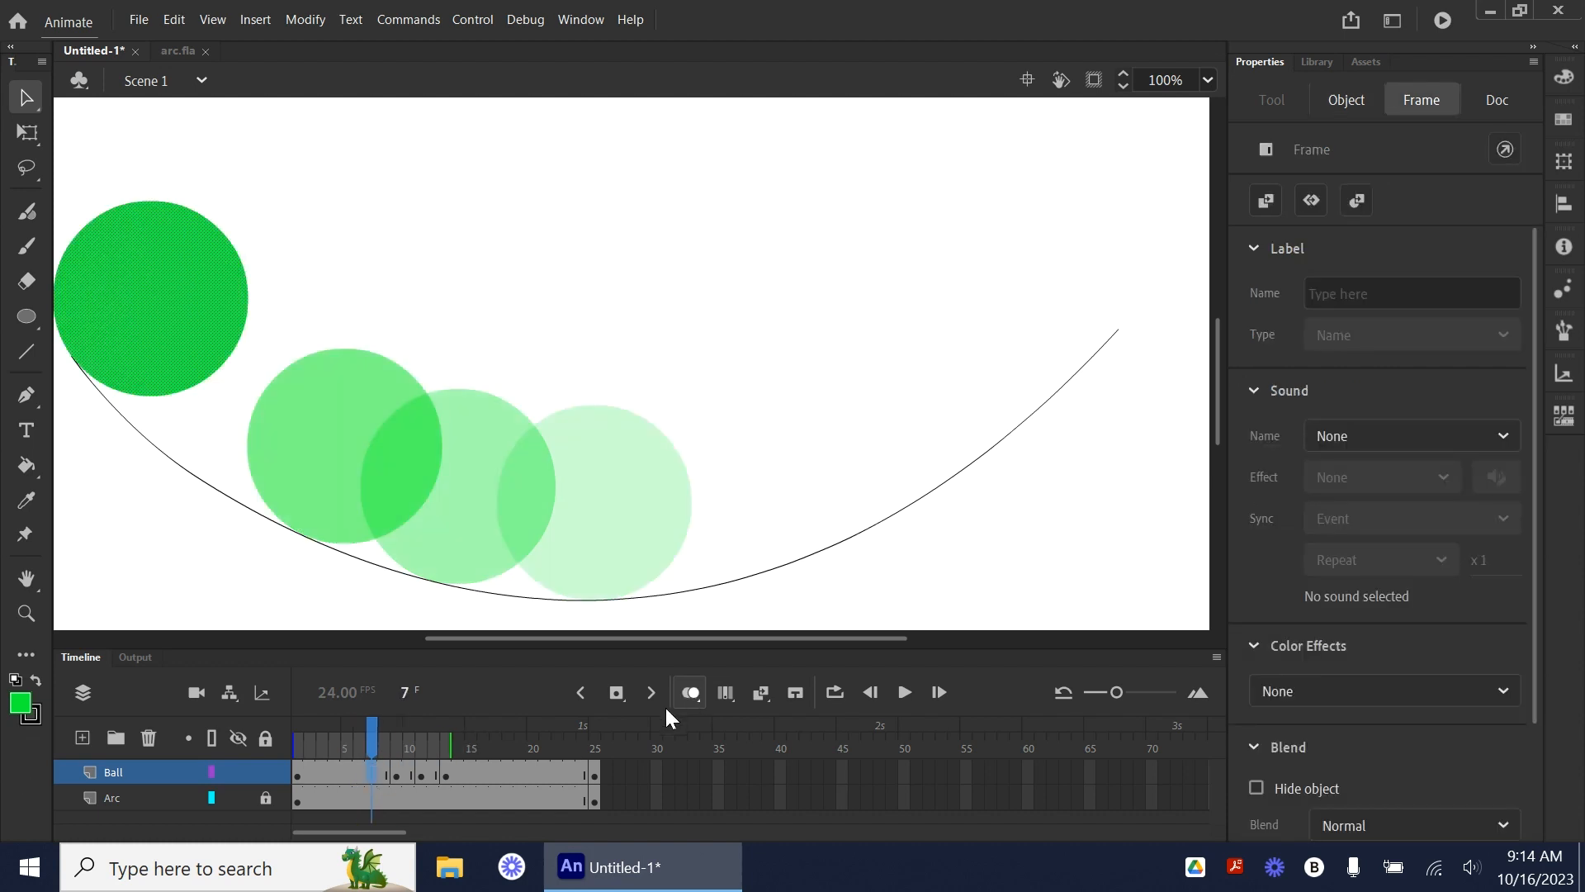
pyautogui.click(614, 696)
pyautogui.moveTo(142, 329); pyautogui.dragTo(269, 437)
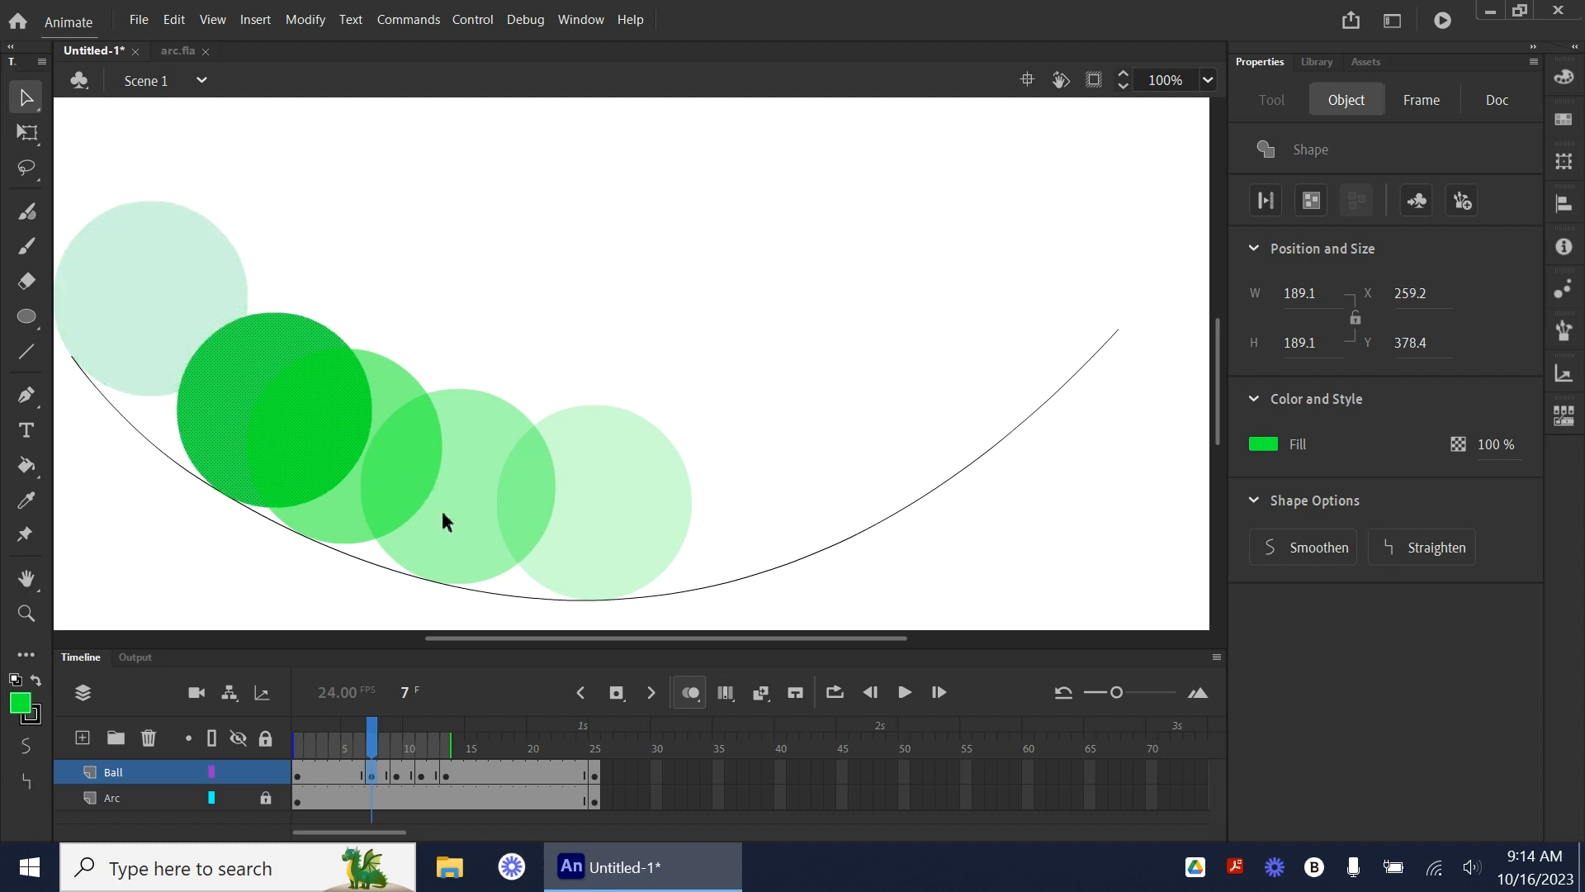
pyautogui.click(478, 553)
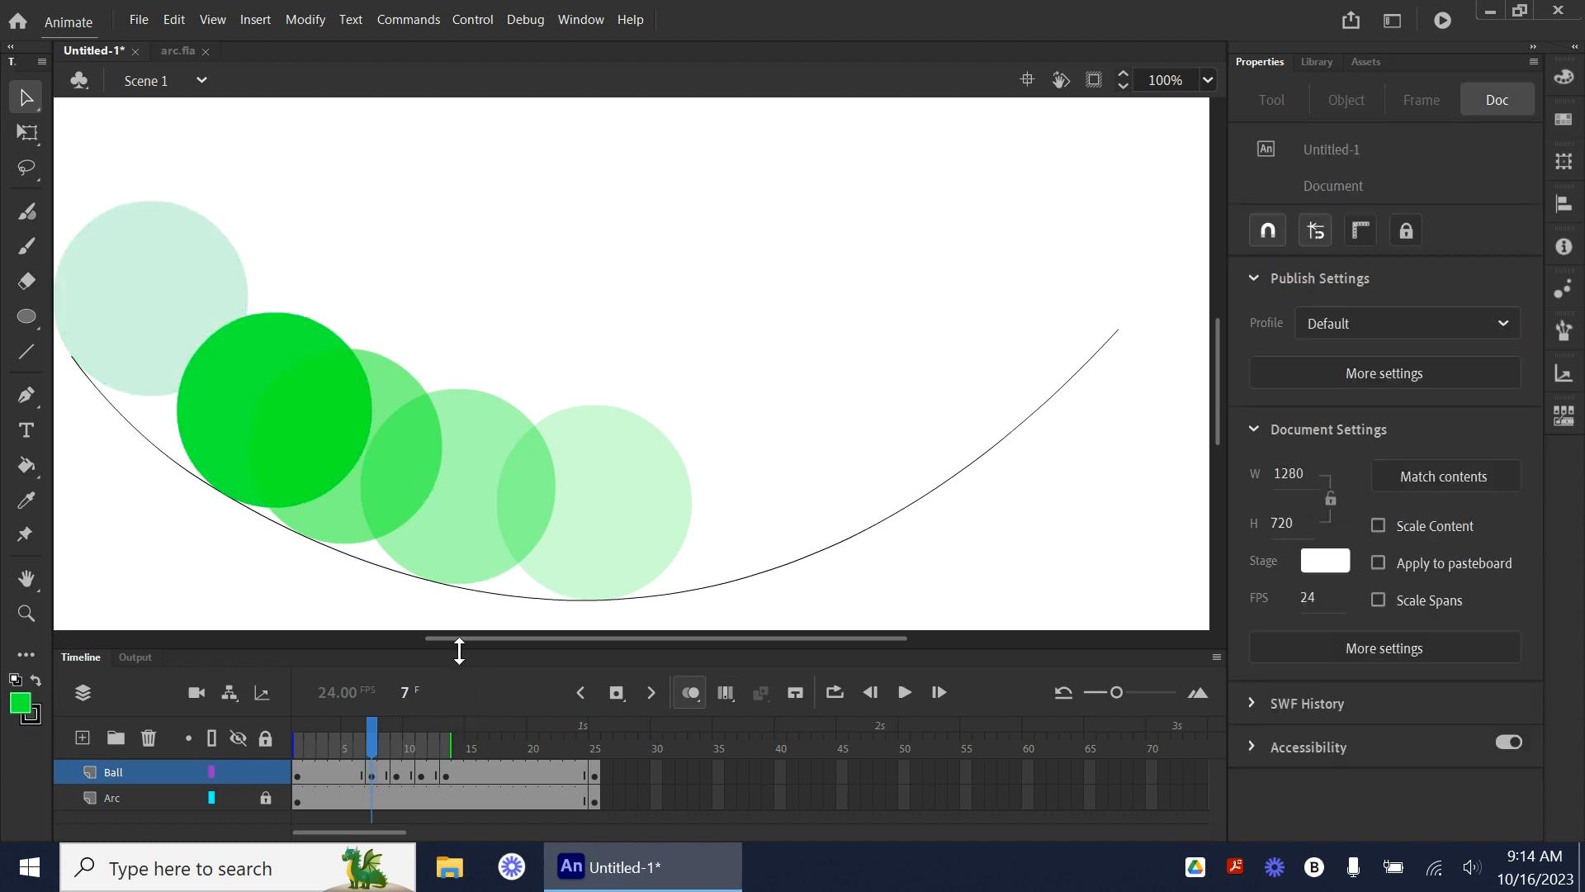
# - Move the frame 11 ball closer to the frame 13 ball along the arc, to about X 467, Y 461
pyautogui.click(422, 777)
pyautogui.click(456, 558)
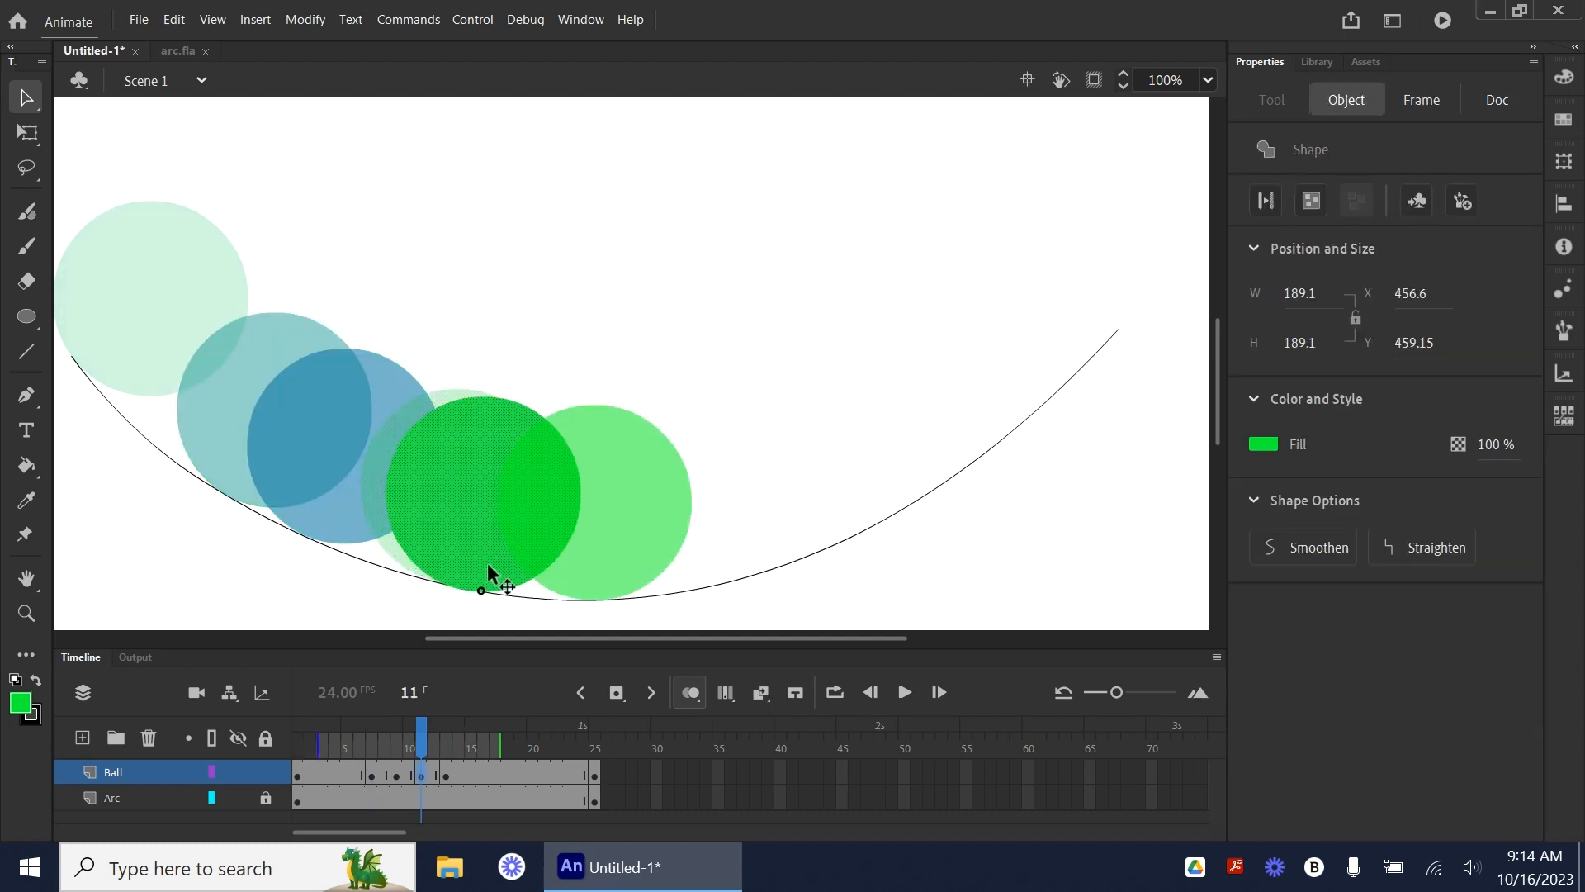
pyautogui.moveTo(488, 565); pyautogui.dragTo(487, 564)
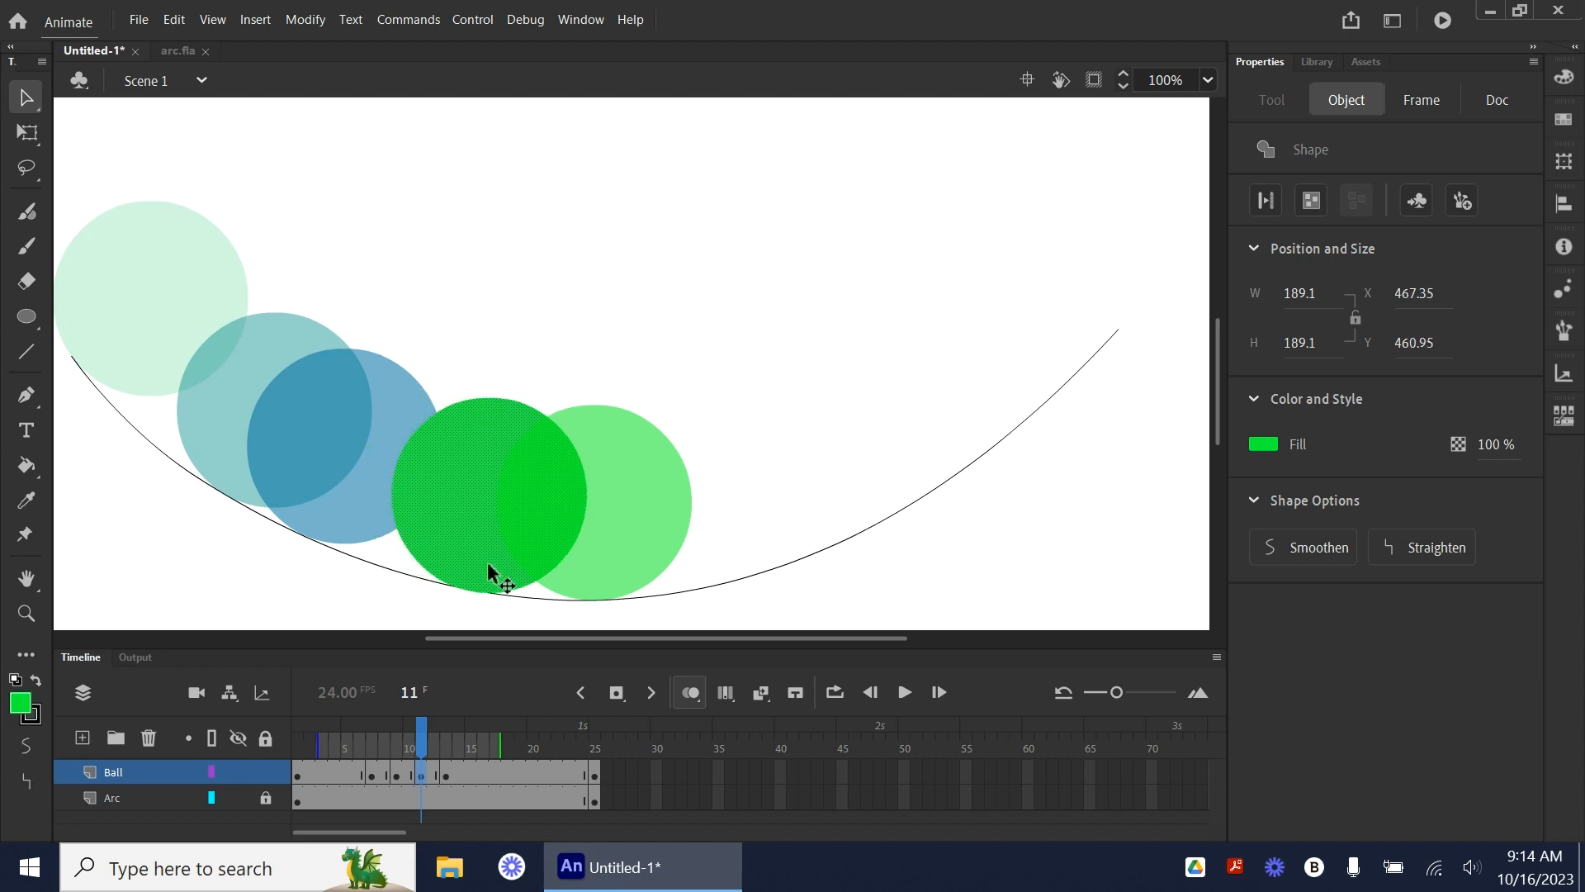
# - Reposition the frame 9 ball further down the arc to about X 354, Y 425 so it touches the line
pyautogui.click(389, 775)
pyautogui.click(395, 774)
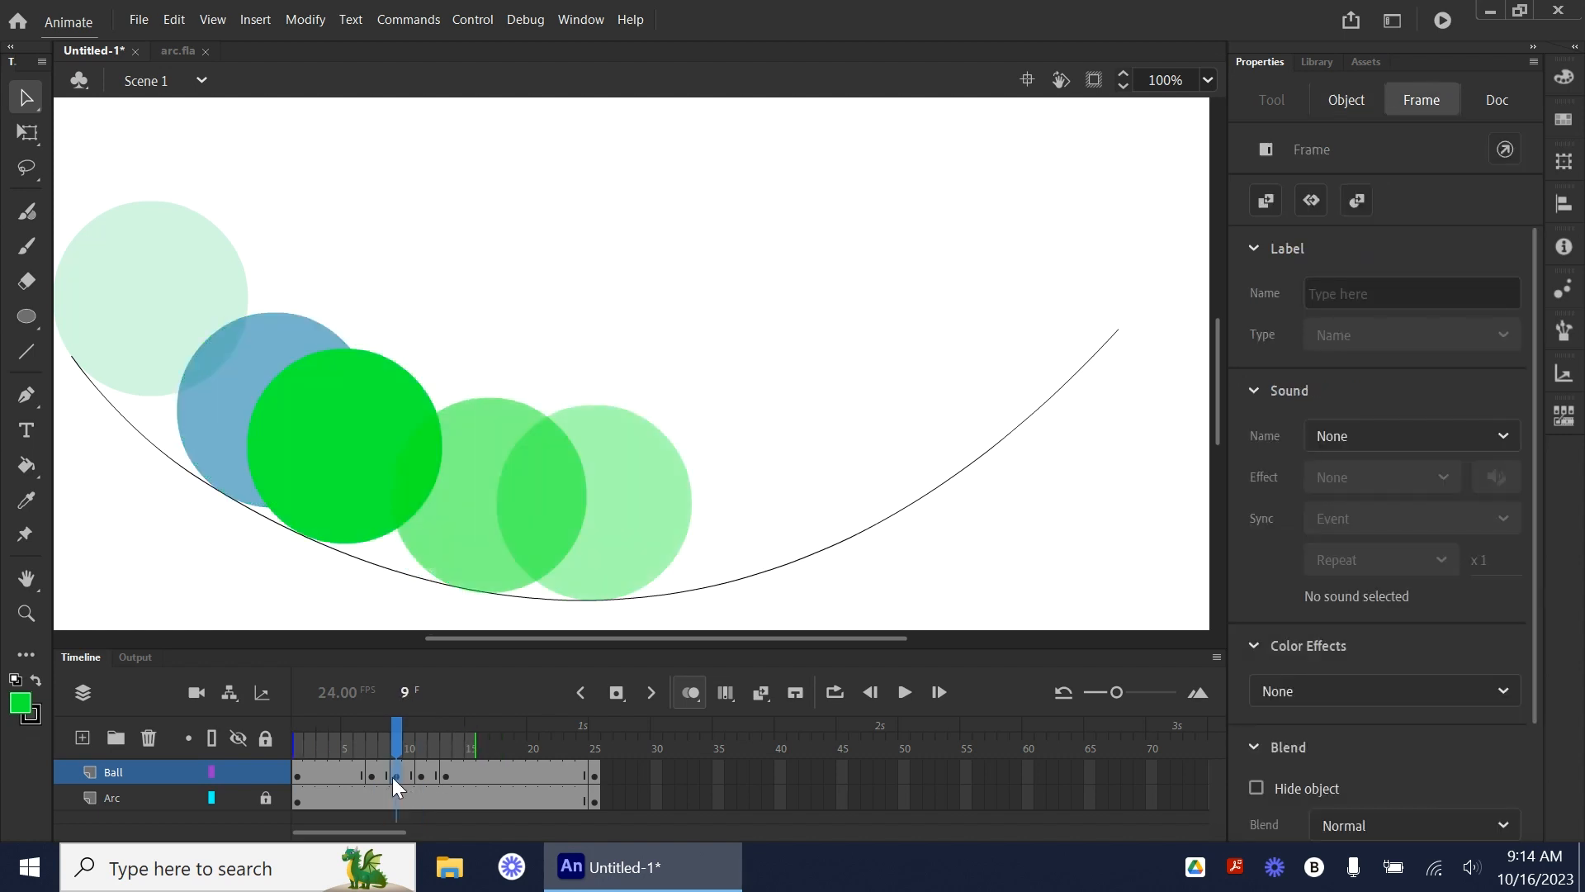
pyautogui.moveTo(355, 506)
pyautogui.mouseDown()
pyautogui.moveTo(389, 529)
pyautogui.moveTo(333, 524)
pyautogui.moveTo(346, 525)
pyautogui.mouseUp()
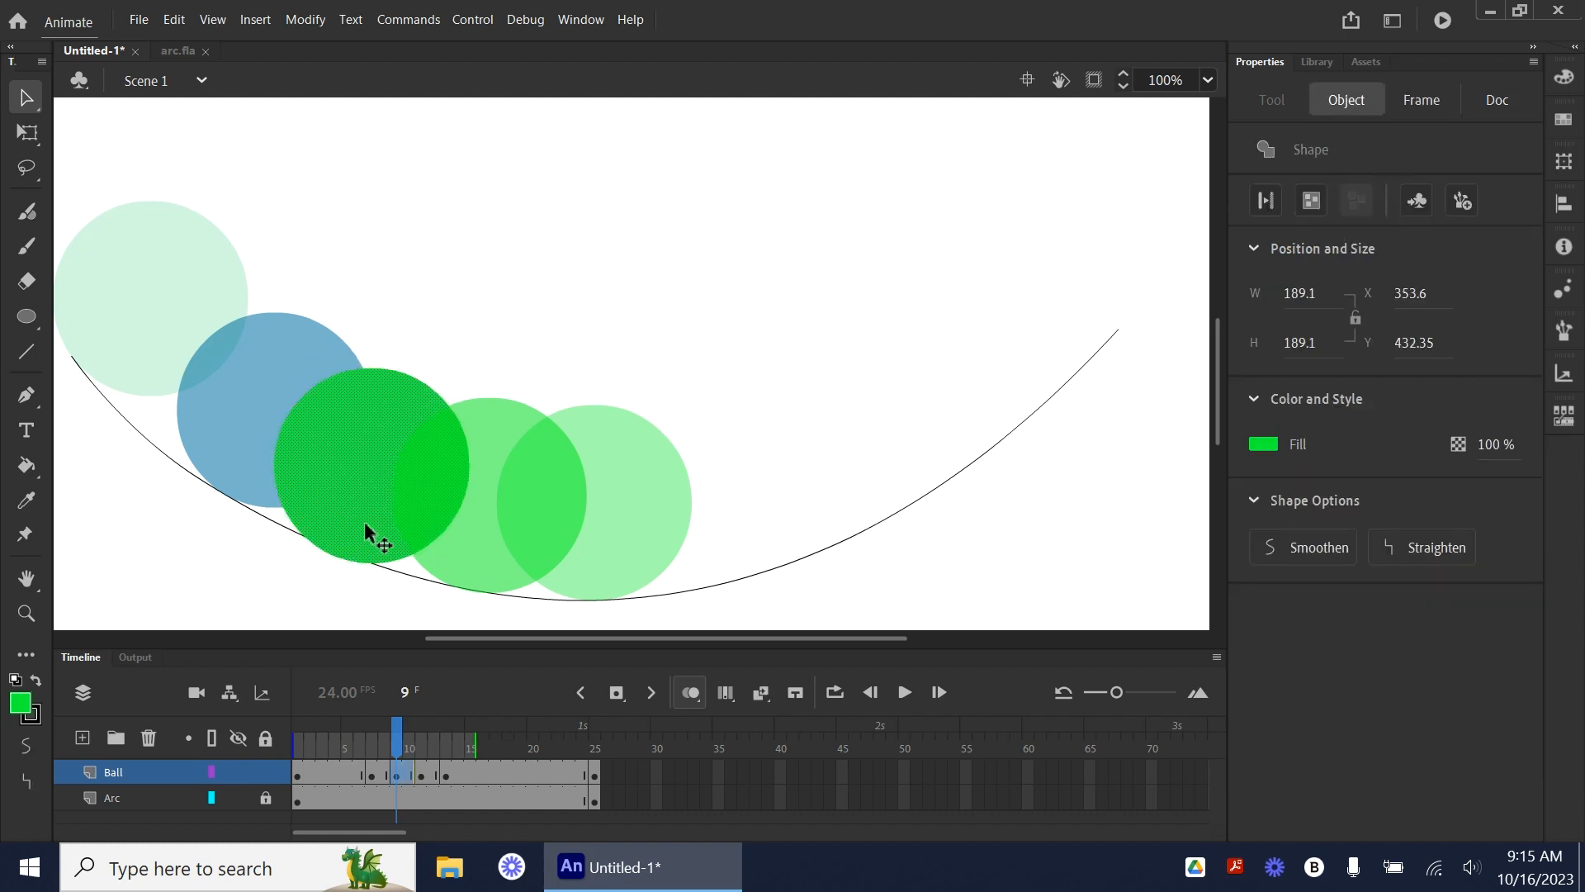
pyautogui.press('Up')
pyautogui.press('Up')
pyautogui.press('Up')
pyautogui.press('Up')
pyautogui.press('Up')
pyautogui.press('Up')
pyautogui.press('Up')
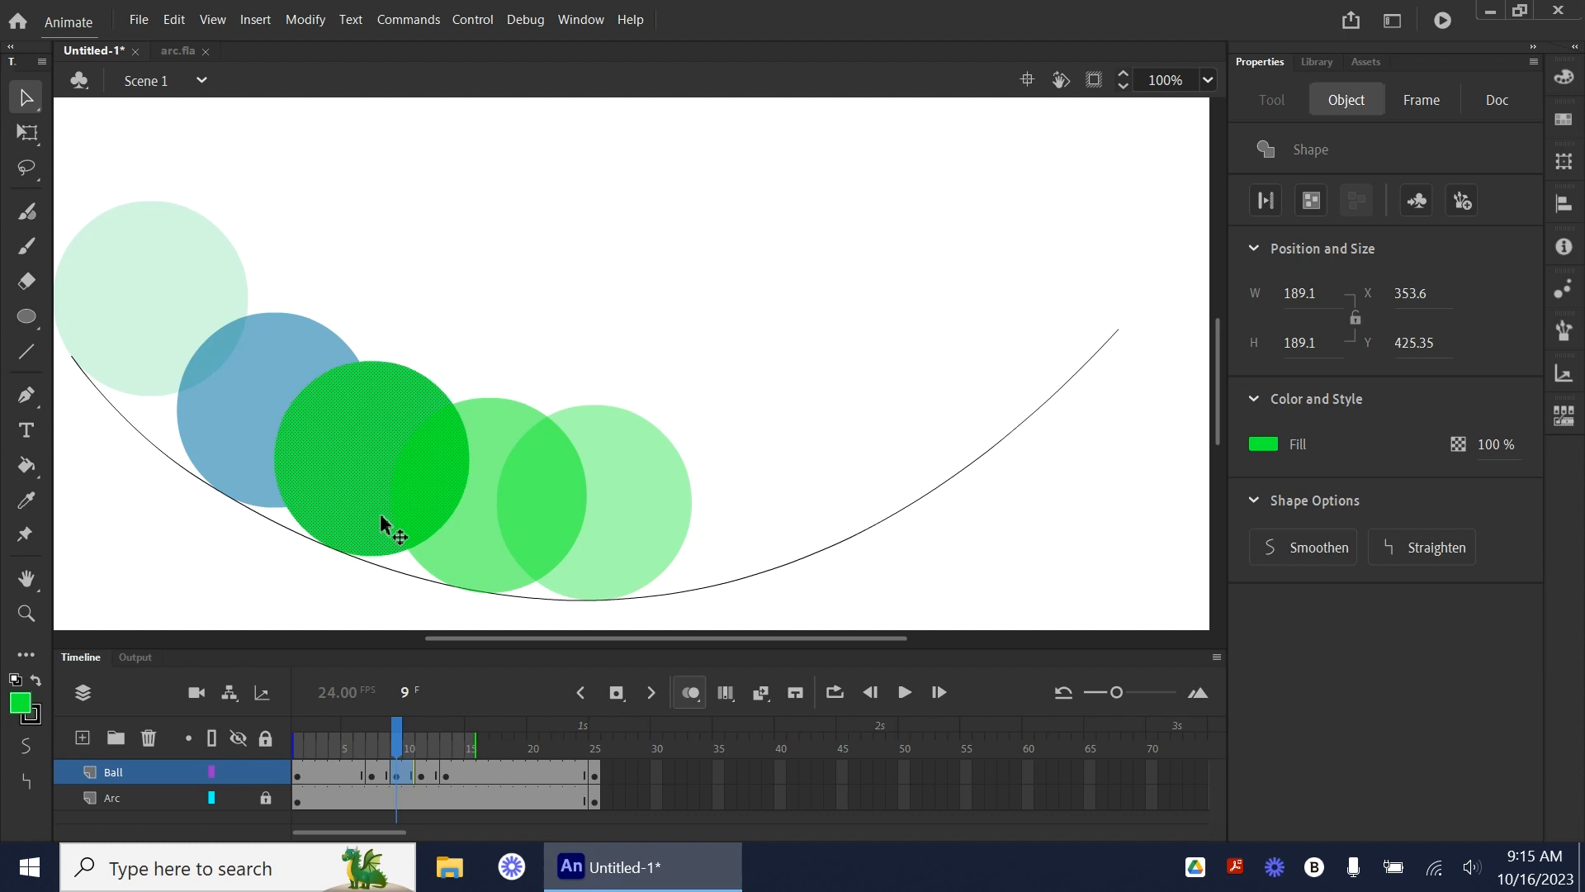
pyautogui.click(233, 432)
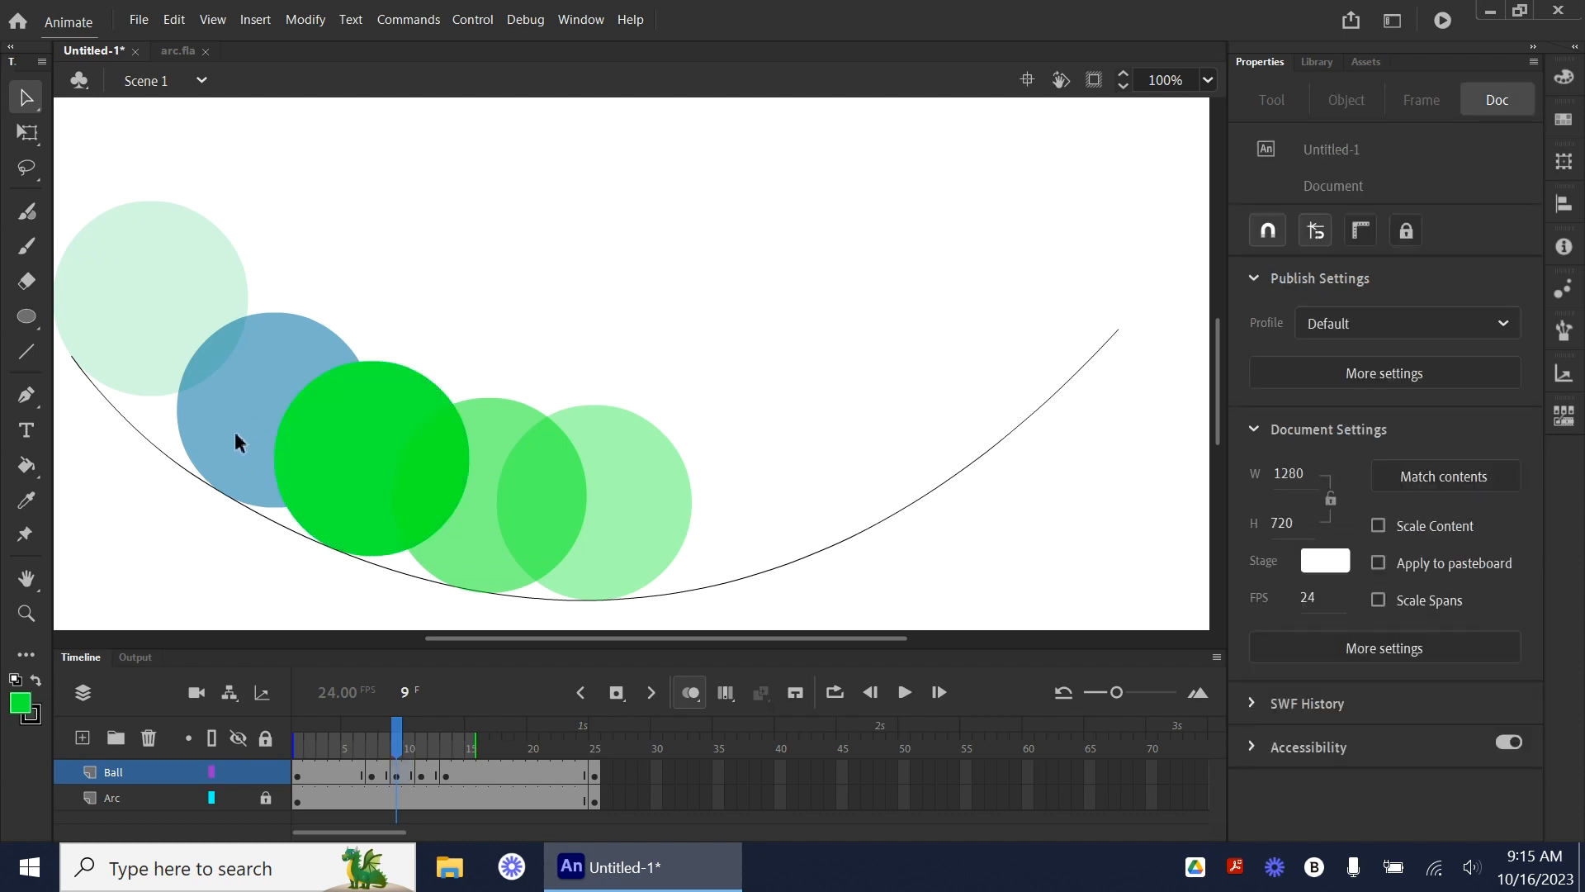
# - Shift the frame 7 ball slightly down the arc toward the frame 9 ball, keeping it resting on the line
pyautogui.click(372, 776)
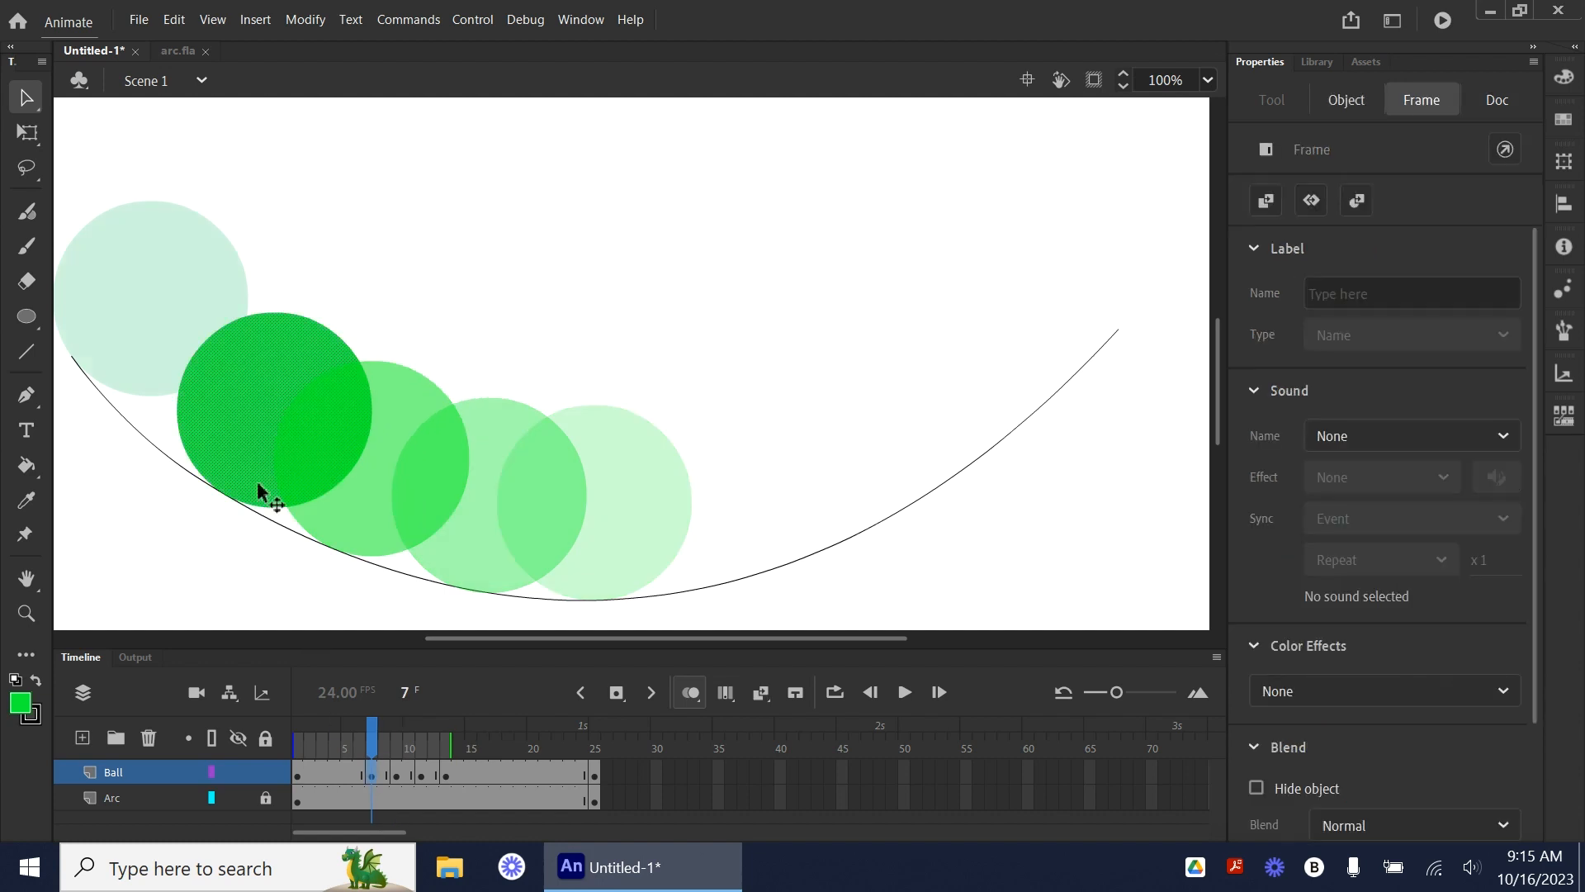
pyautogui.moveTo(271, 464); pyautogui.dragTo(291, 478)
pyautogui.click(374, 779)
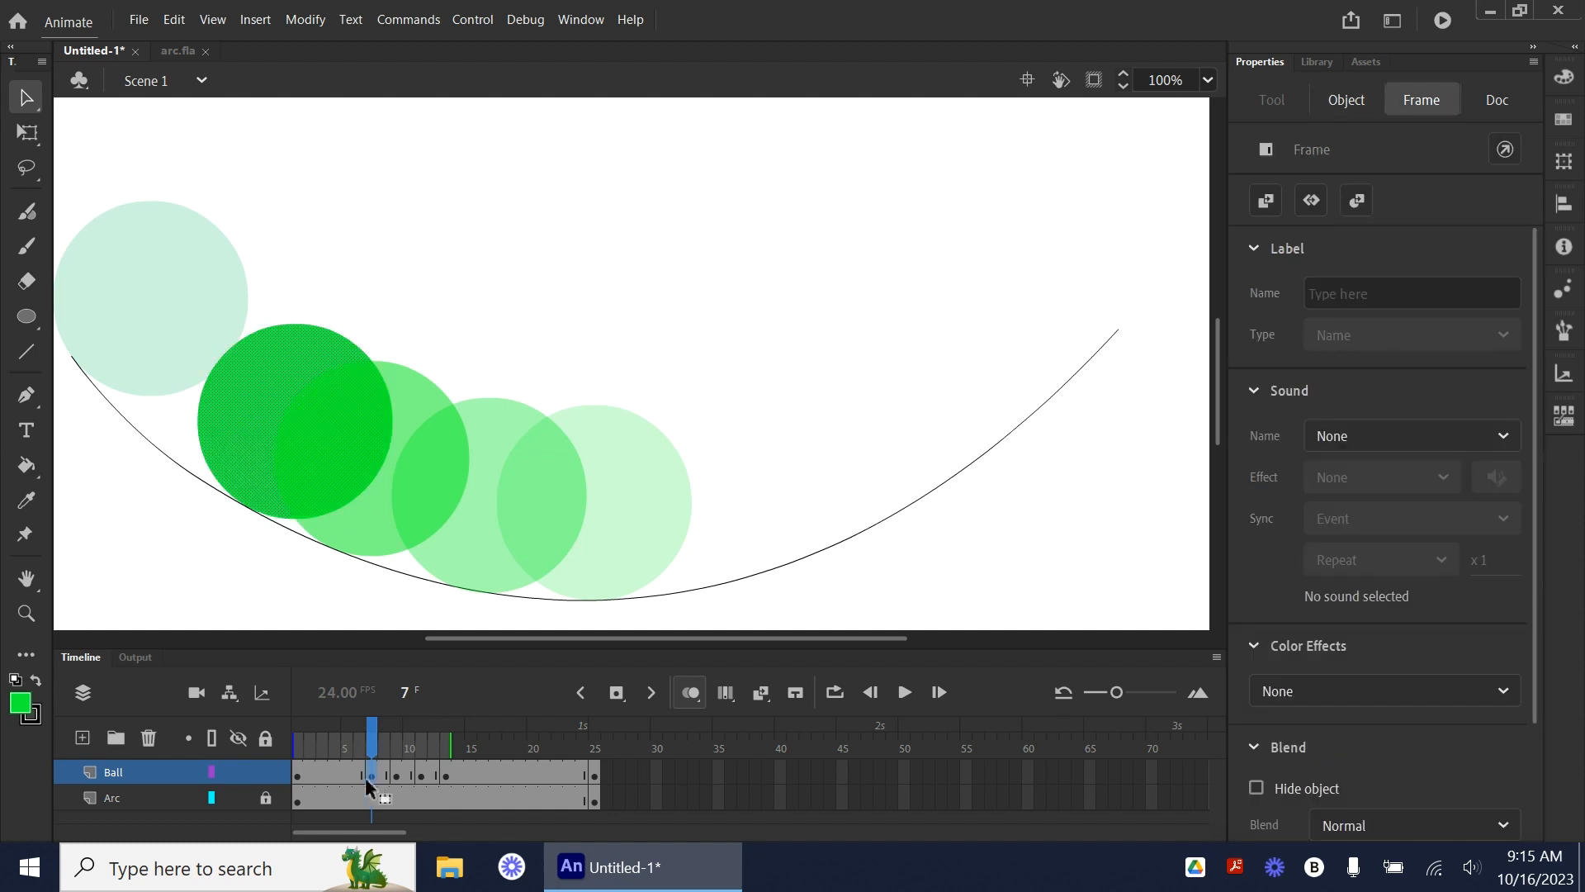
# - Insert a keyframe at frame 5 on the Ball layer and move the ball onto the arc at about X 212, Y 347
pyautogui.click(346, 773)
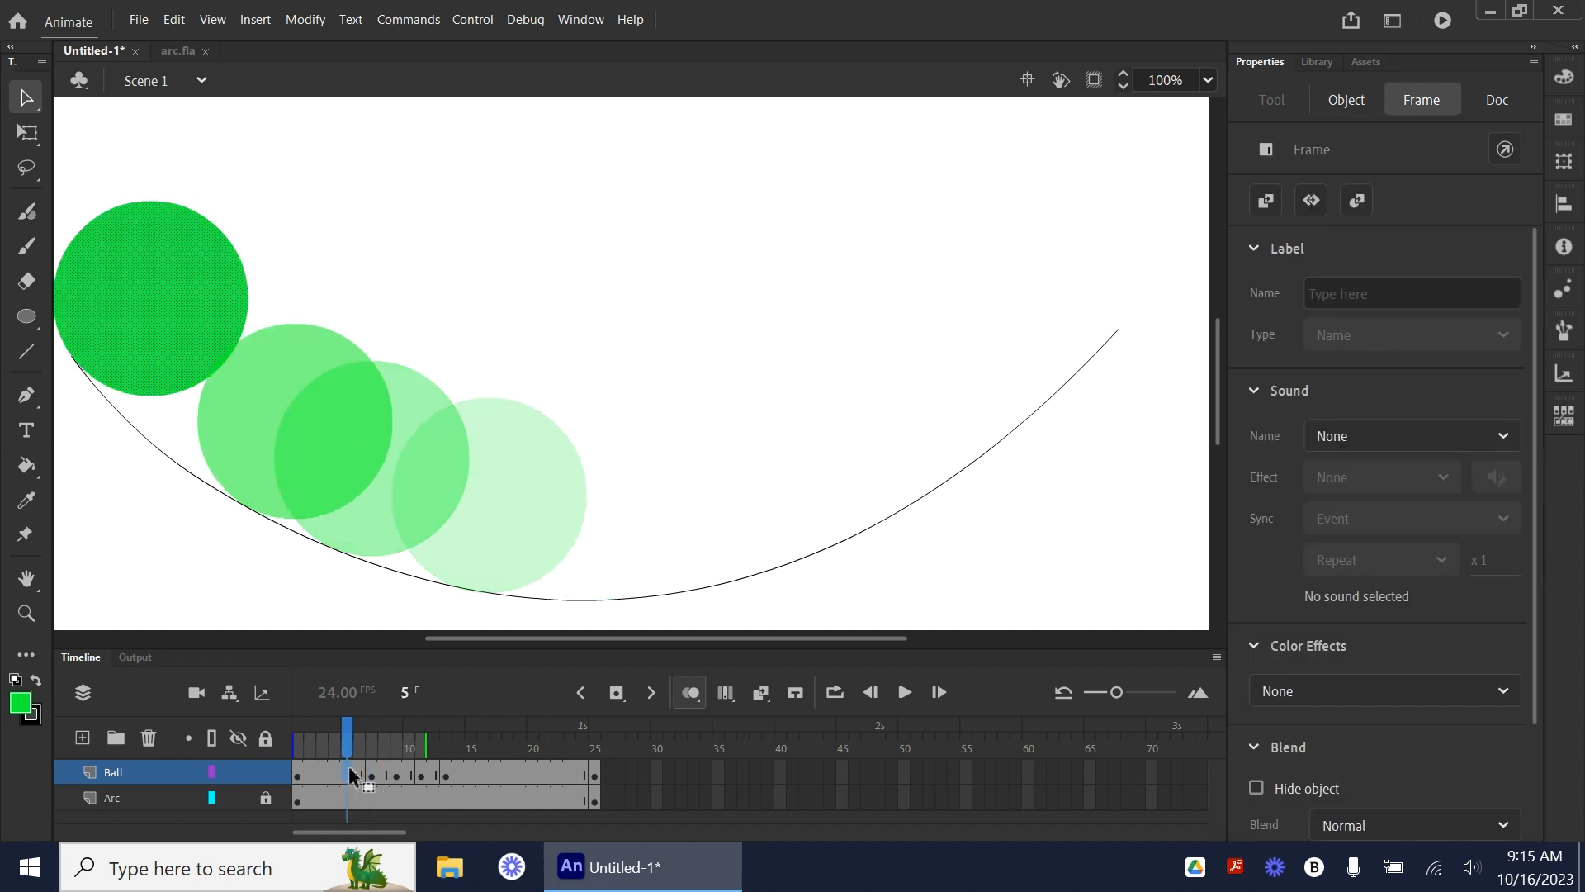
pyautogui.click(616, 693)
pyautogui.moveTo(185, 335); pyautogui.dragTo(261, 410)
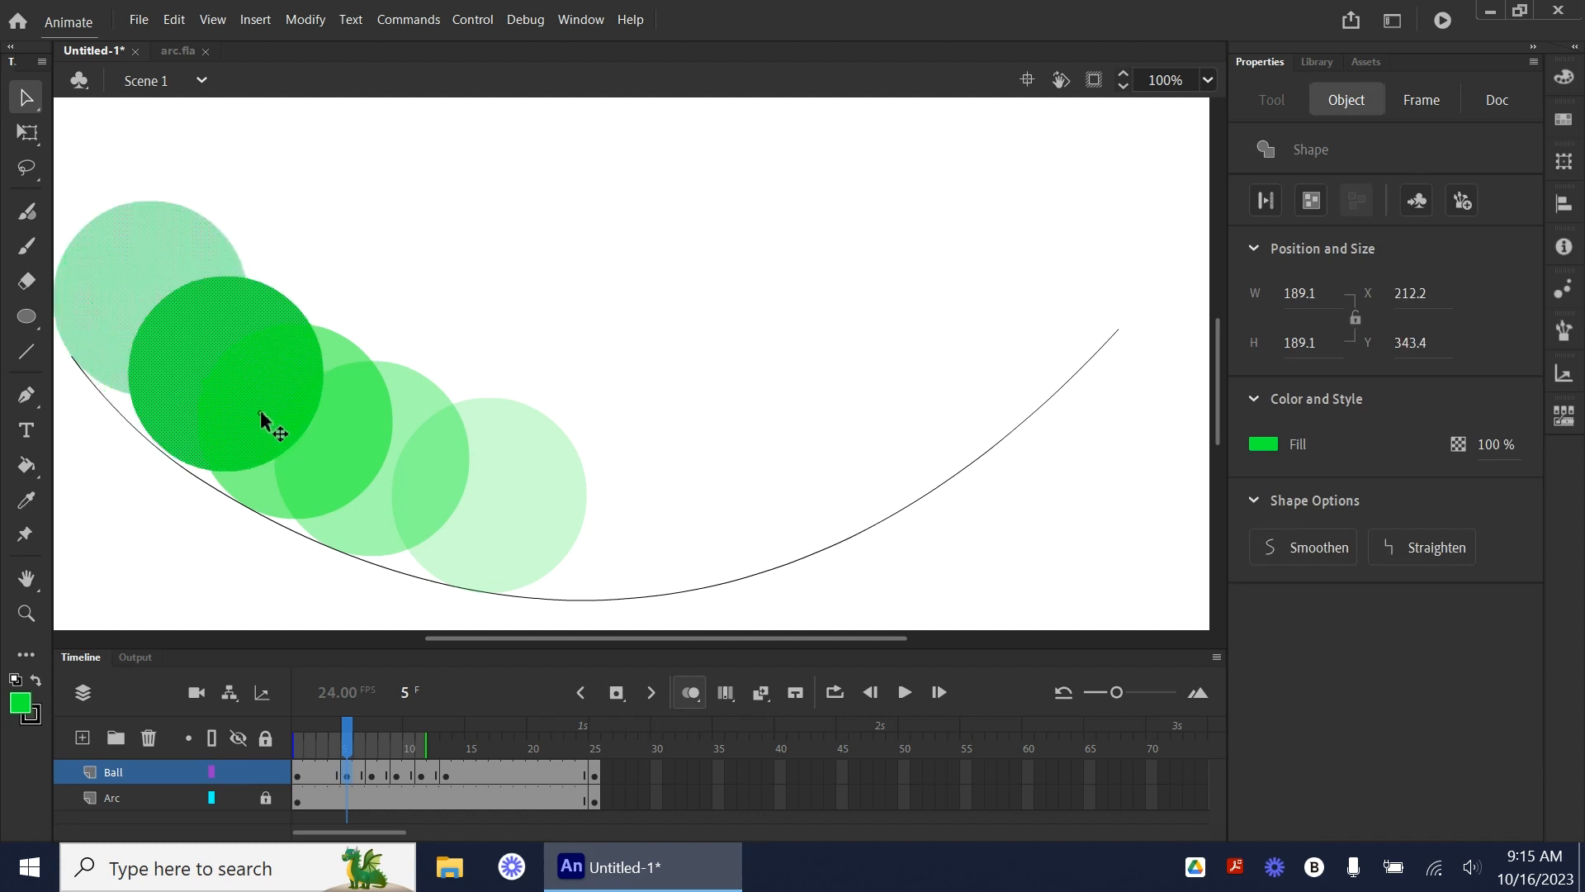
# - Insert a keyframe at frame 3 on the Ball layer and move the ball just down the arc to about X 167, Y 304
pyautogui.click(321, 774)
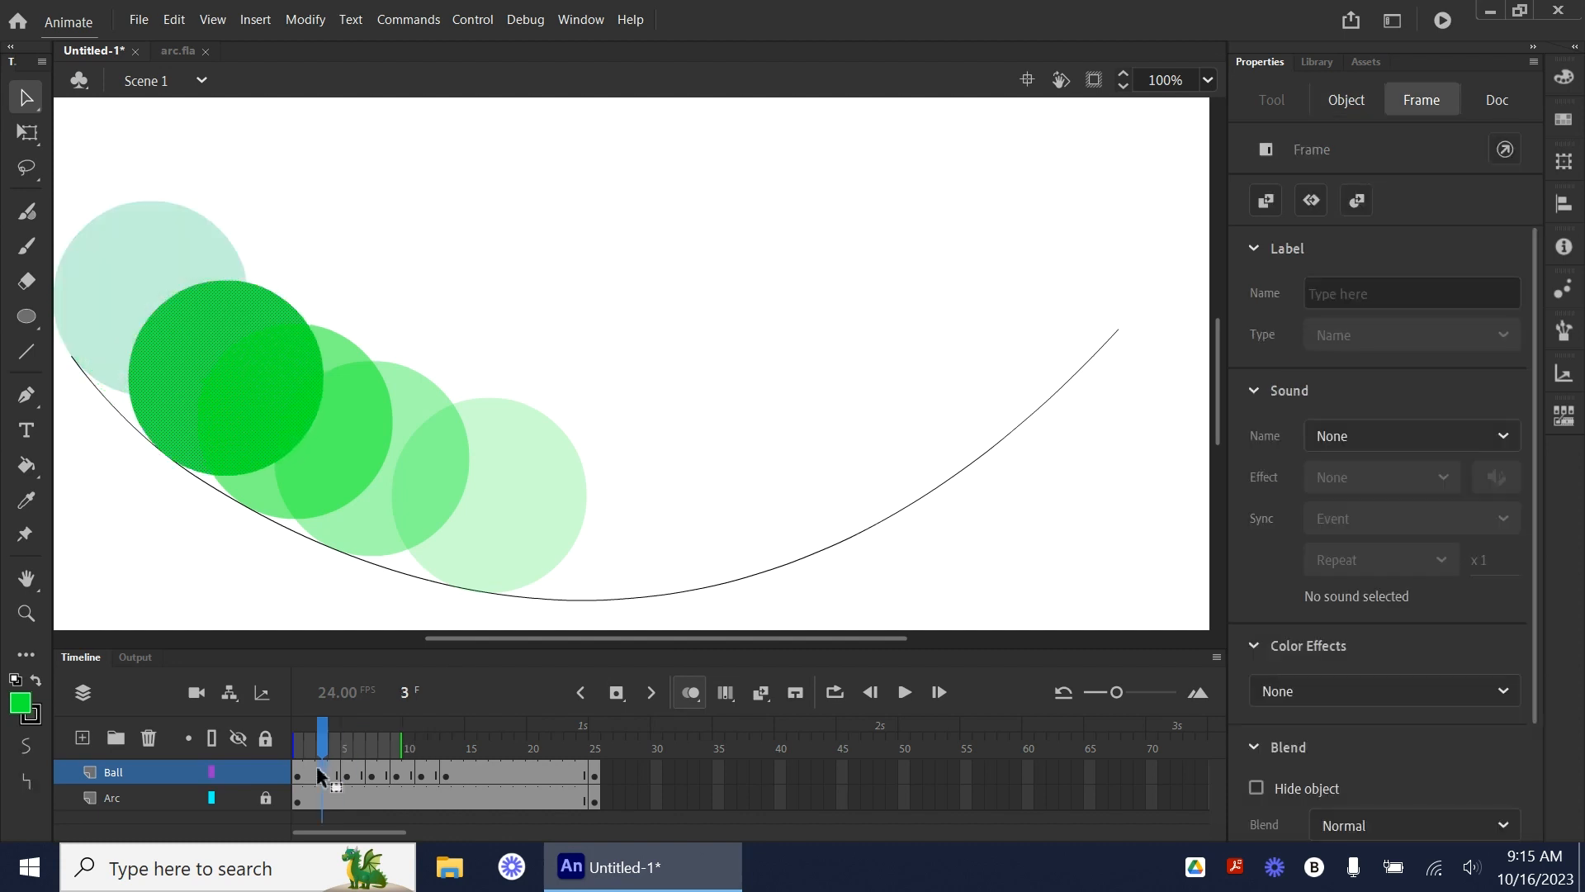
pyautogui.click(618, 695)
pyautogui.moveTo(139, 335); pyautogui.dragTo(169, 364)
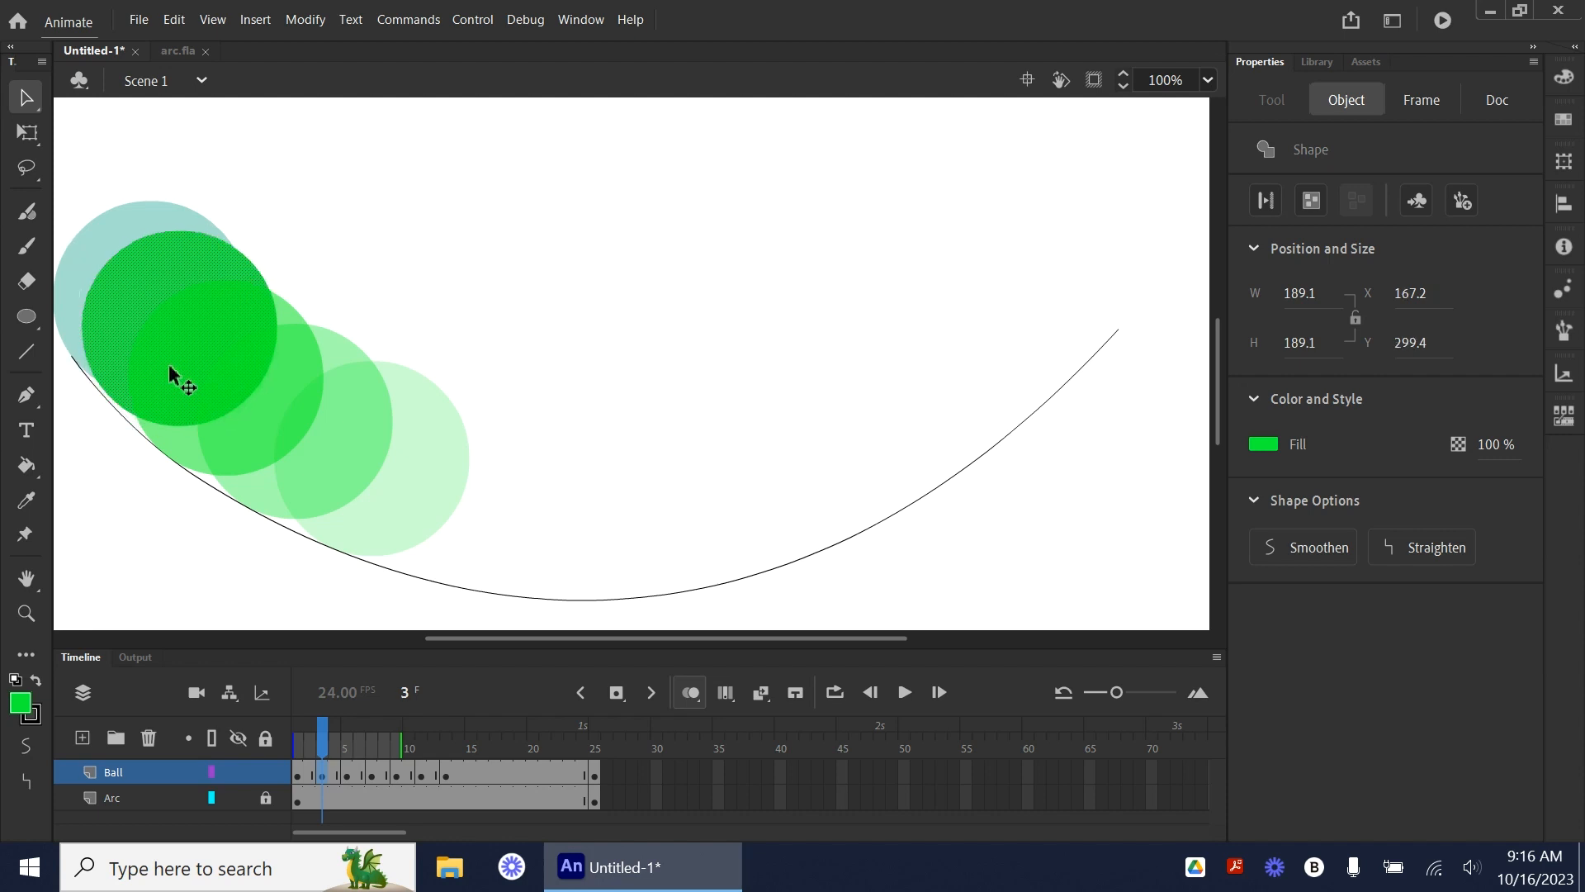
pyautogui.press('Down')
pyautogui.press('Down')
pyautogui.press('Down')
pyautogui.press('Down')
pyautogui.press('Down')
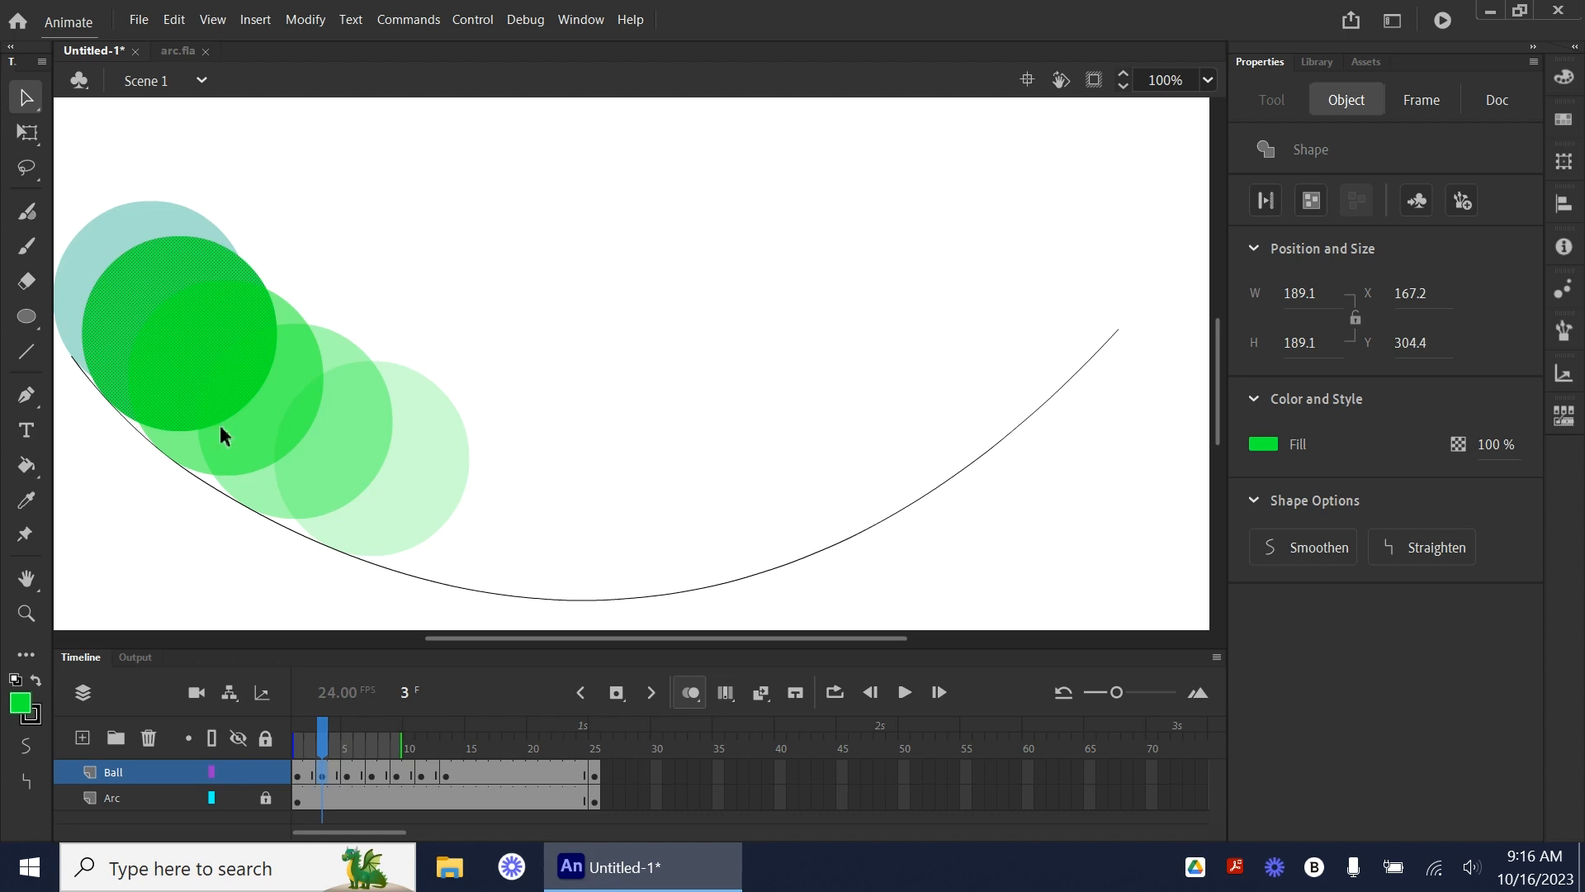
# - Move the frame 5 ball back up the arc toward the frame 3 ball, to about X 193, Y 331
pyautogui.click(348, 772)
pyautogui.click(242, 435)
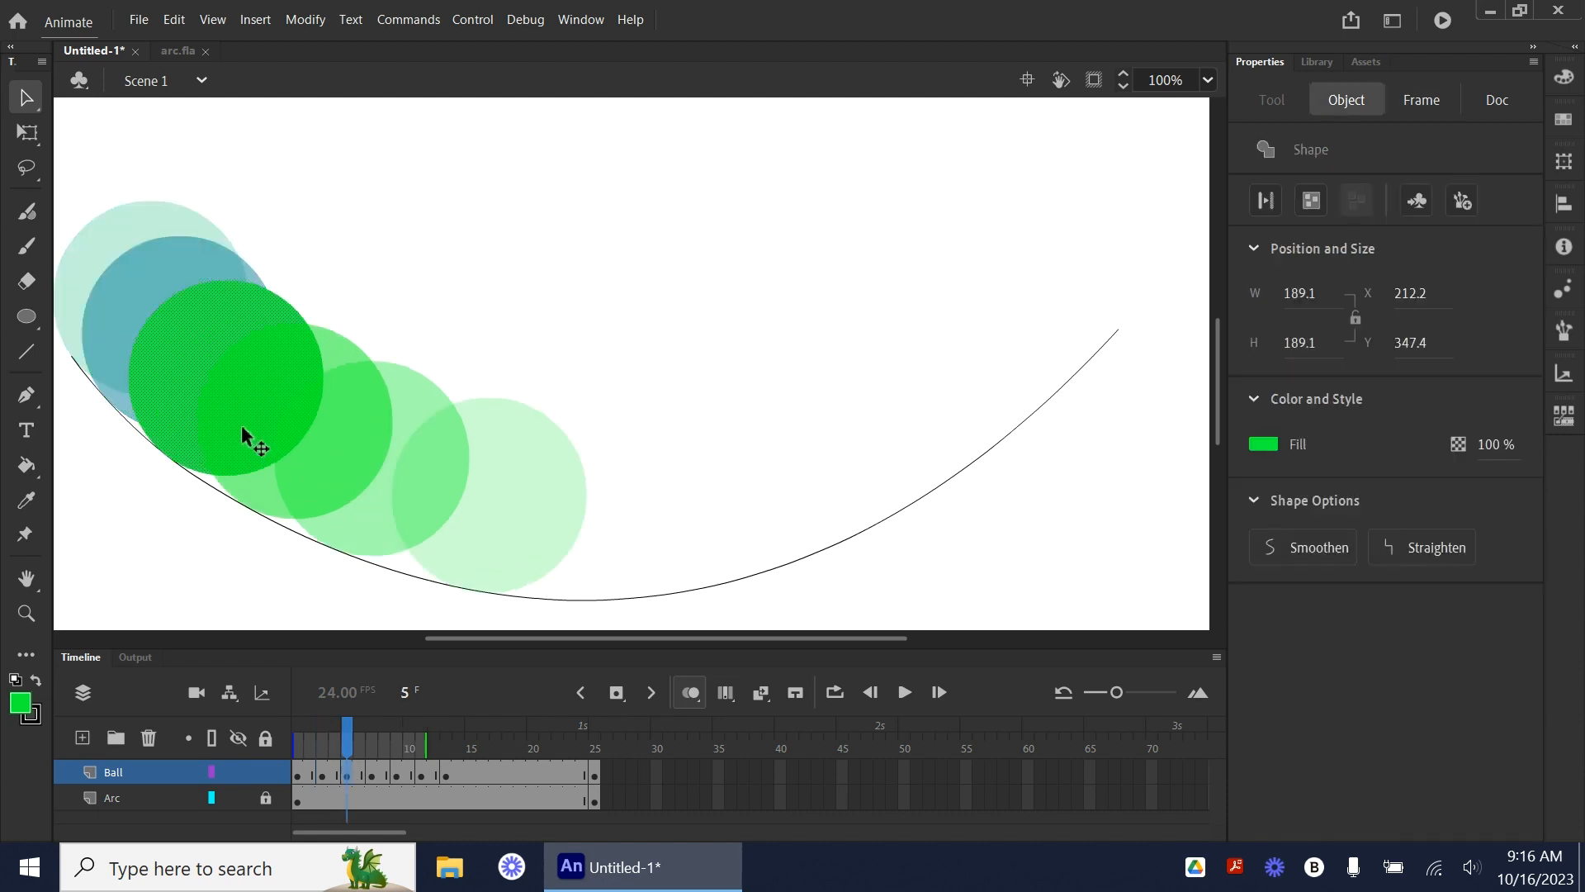
pyautogui.moveTo(241, 427); pyautogui.dragTo(223, 413)
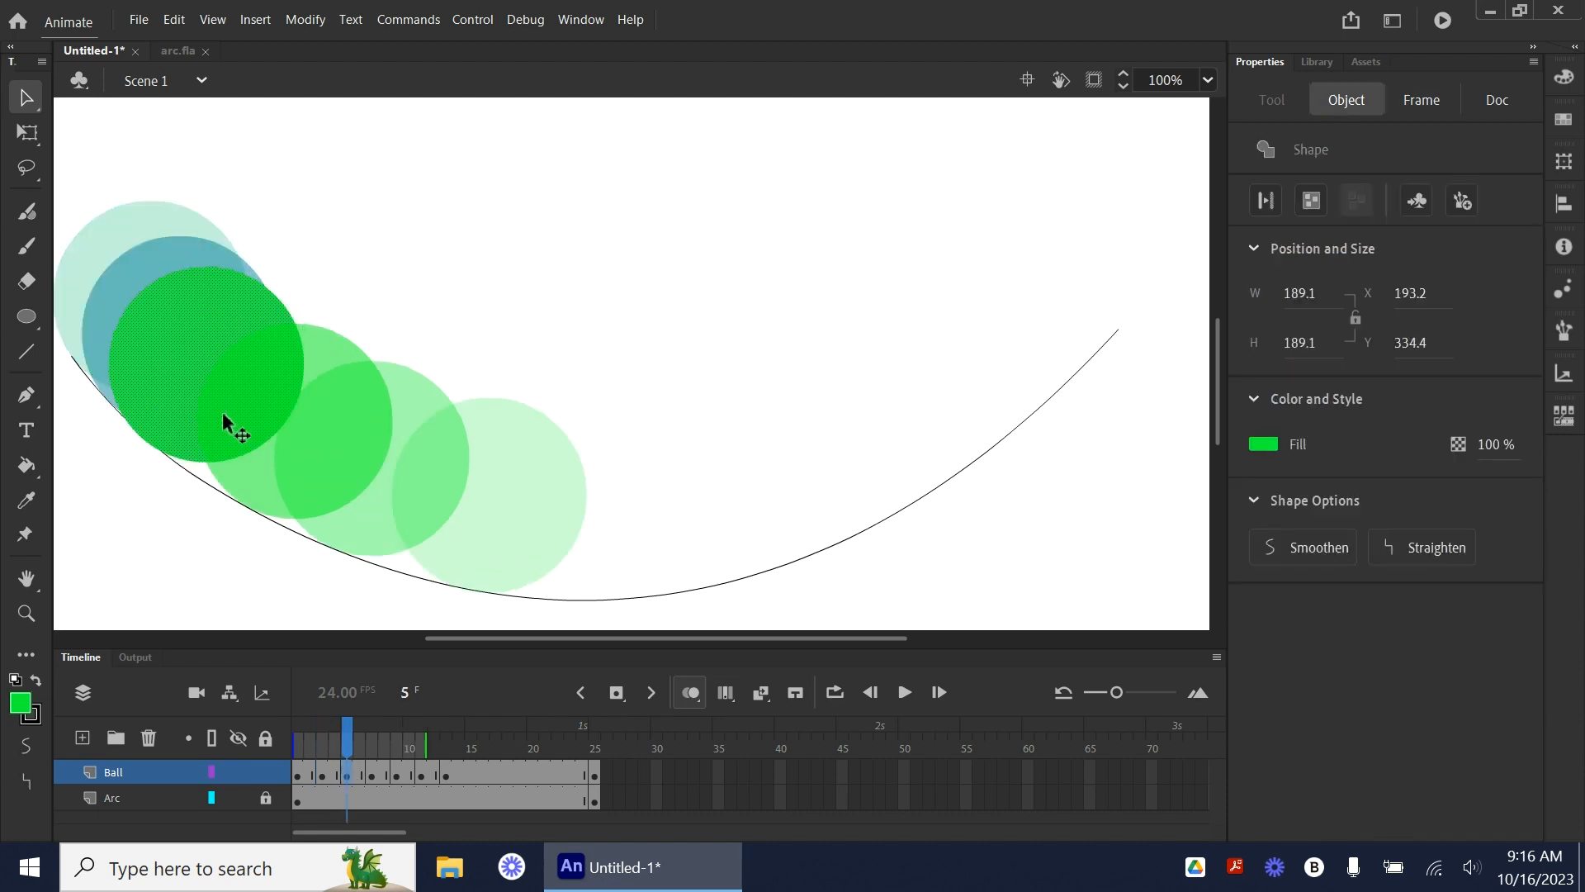
pyautogui.press('Up')
pyautogui.press('Up')
pyautogui.press('Up')
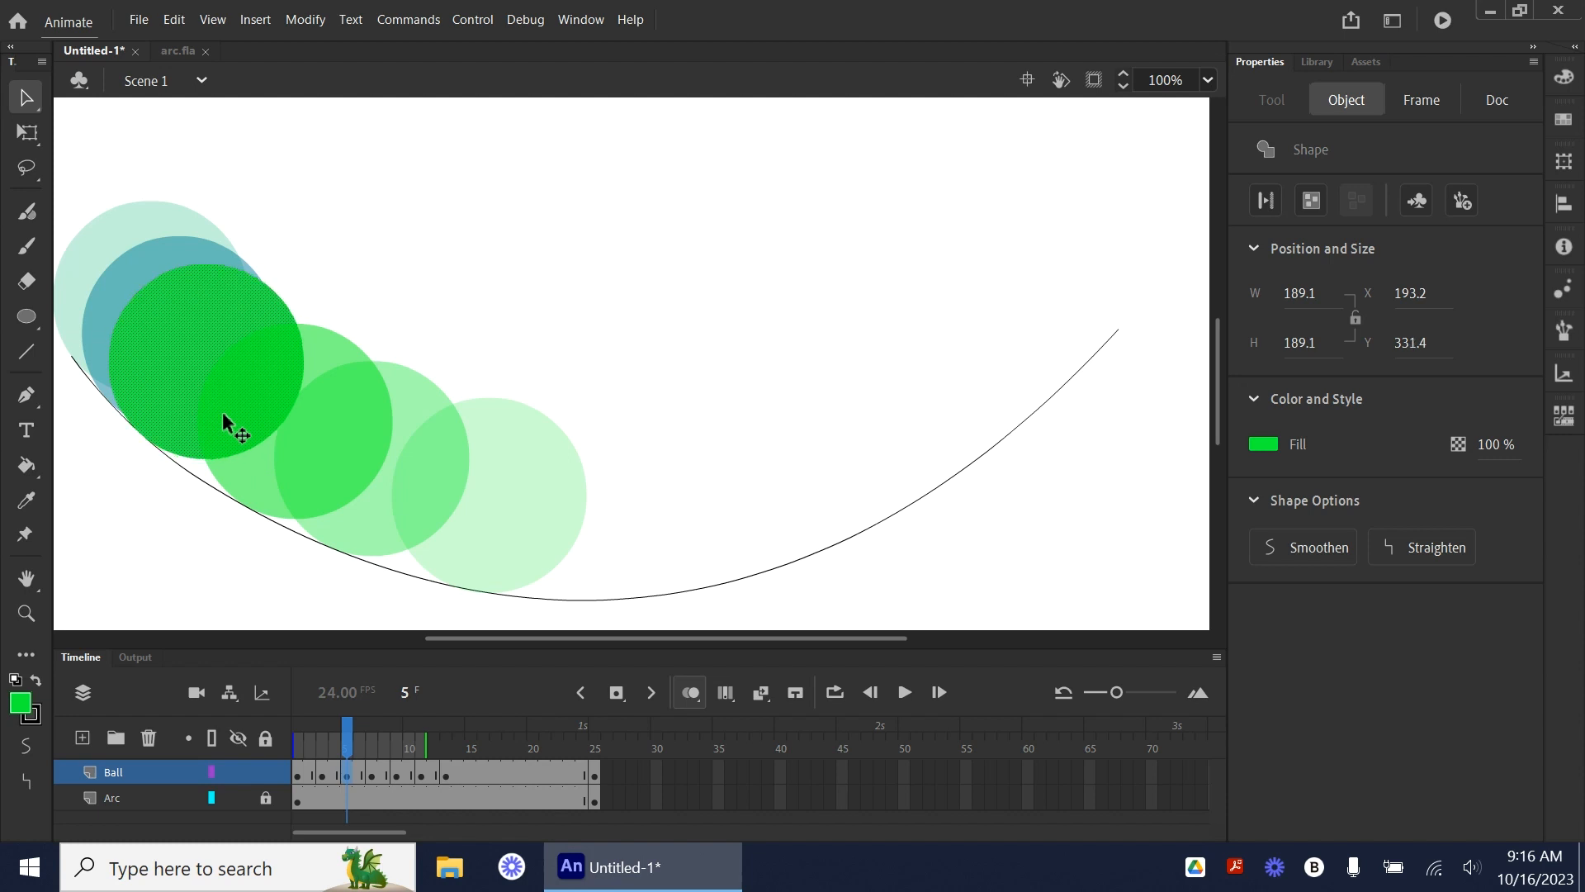
pyautogui.press('Up')
# - Insert a keyframe at frame 15 on the Ball layer and move the ball past the arc's lowest point to about X 673, Y 455
pyautogui.click(448, 774)
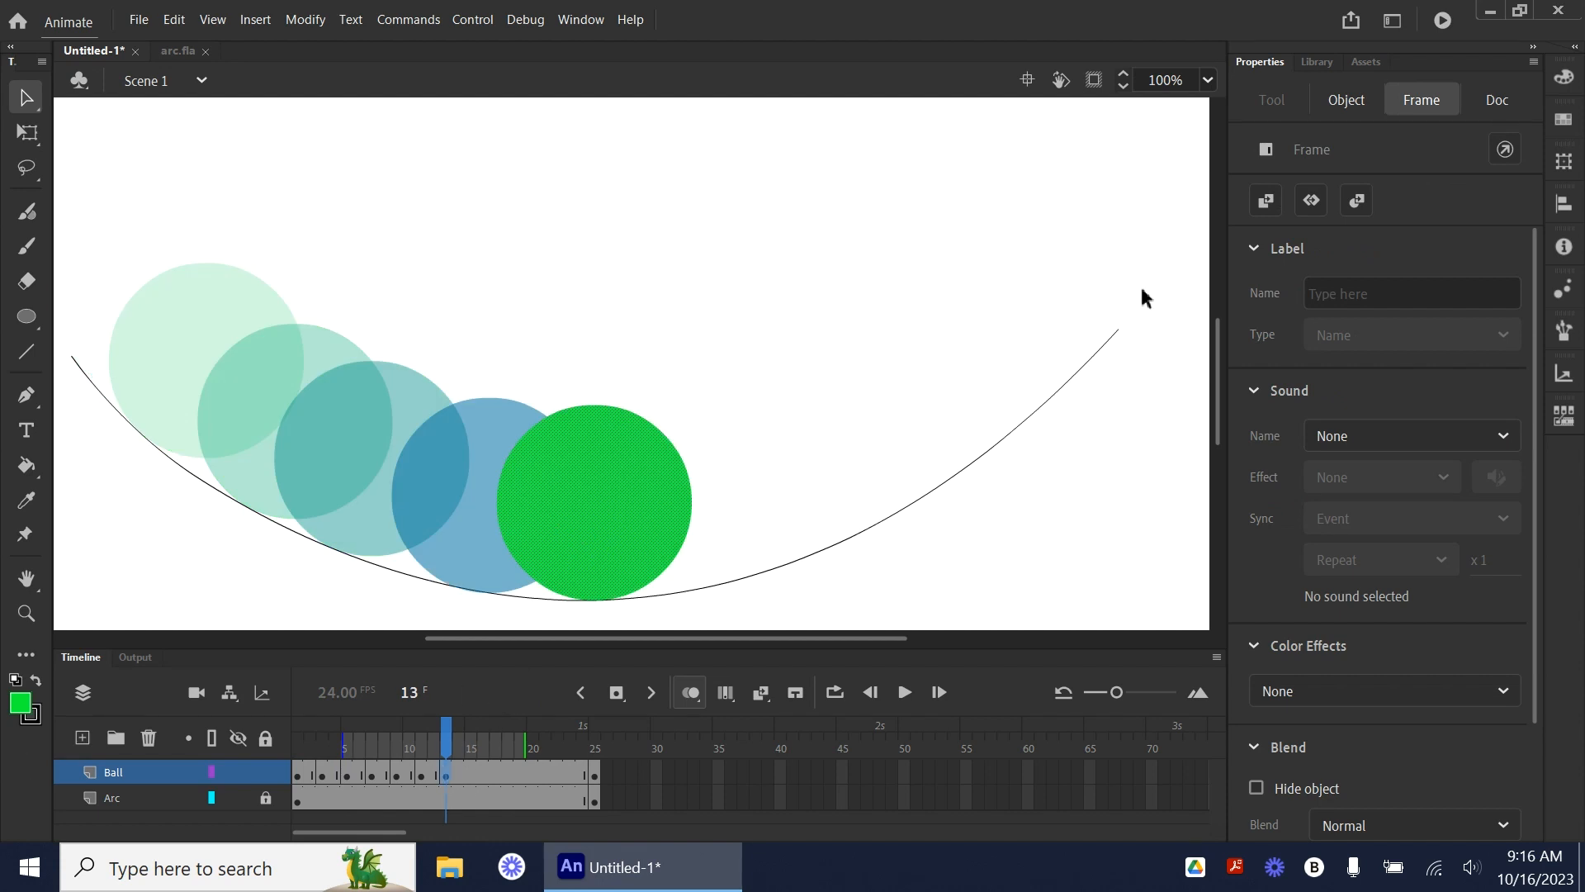
pyautogui.click(471, 773)
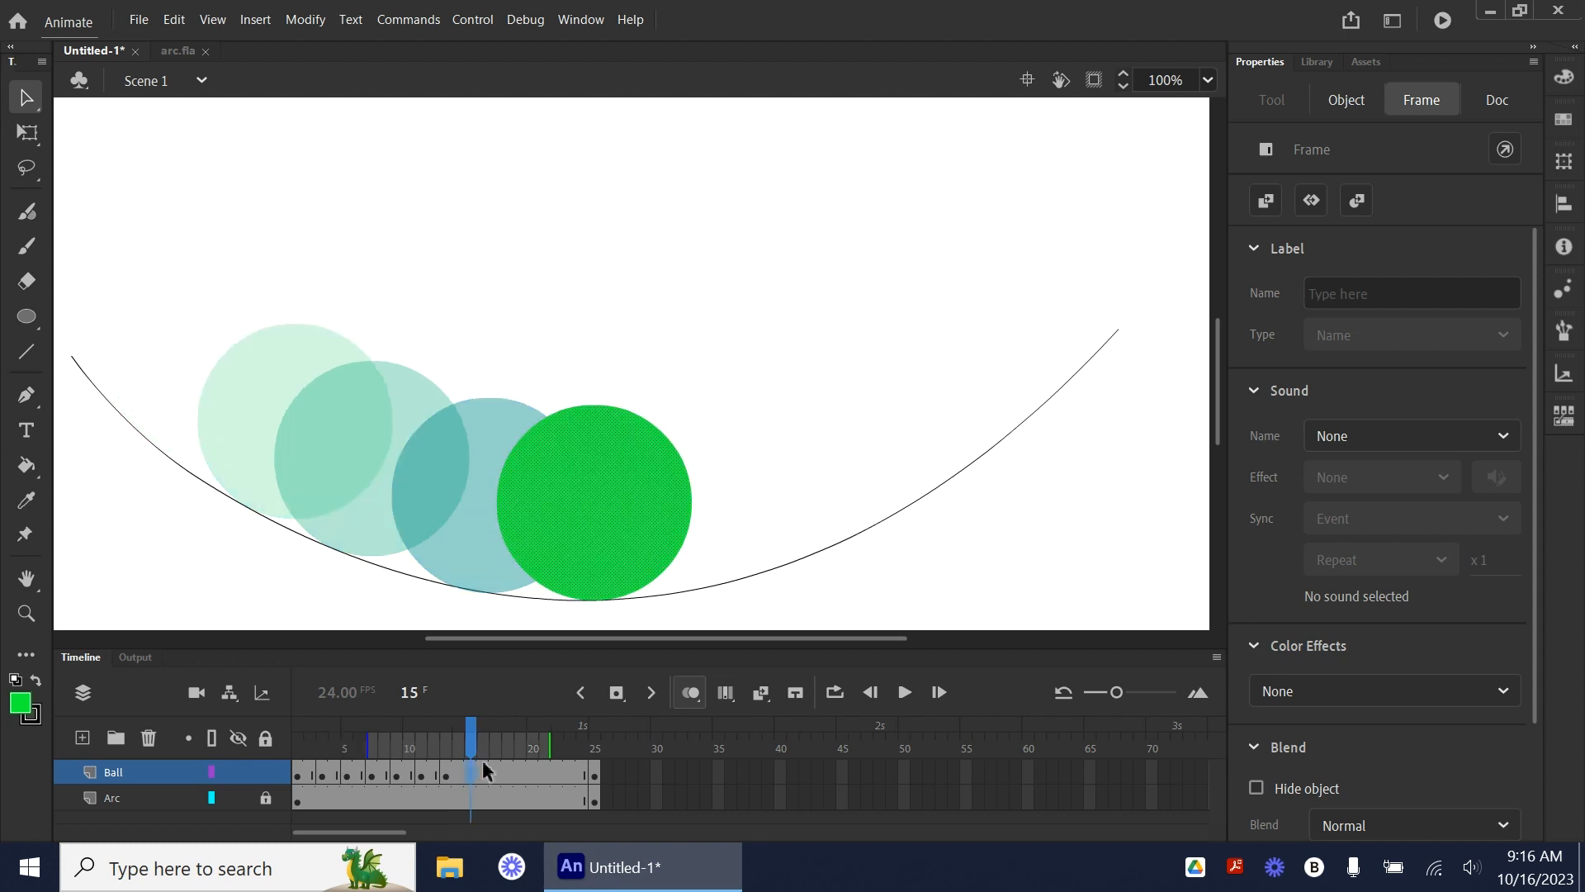
pyautogui.click(616, 693)
pyautogui.moveTo(589, 516); pyautogui.dragTo(703, 509)
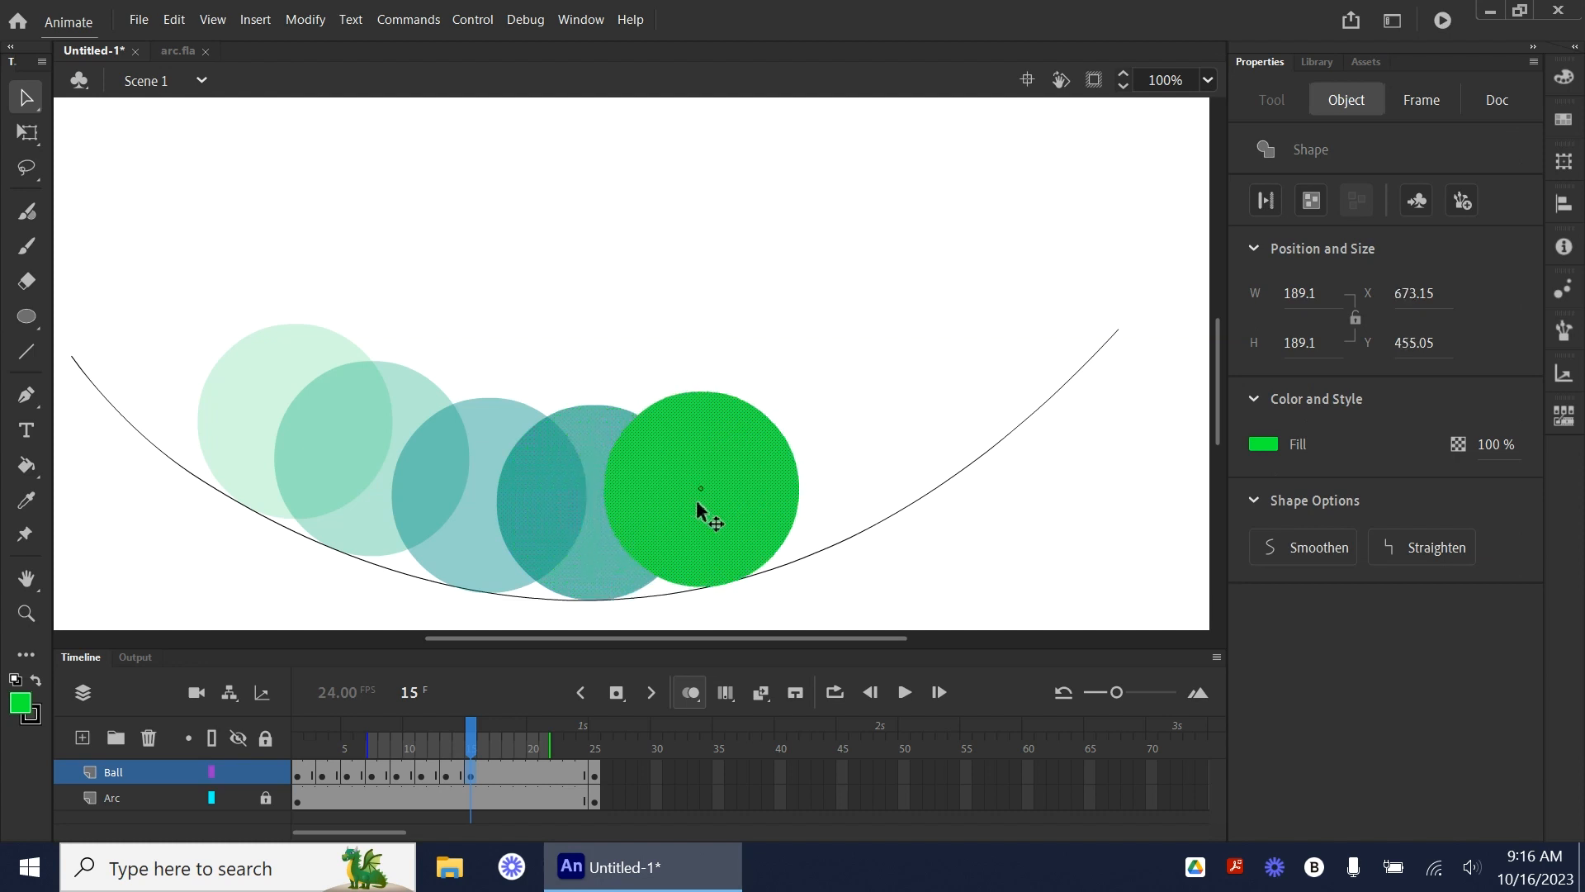
# - Insert a keyframe at frame 17 on the Ball layer and move the ball up the arc's right side to about X 750, Y 429
pyautogui.click(502, 774)
pyautogui.click(616, 693)
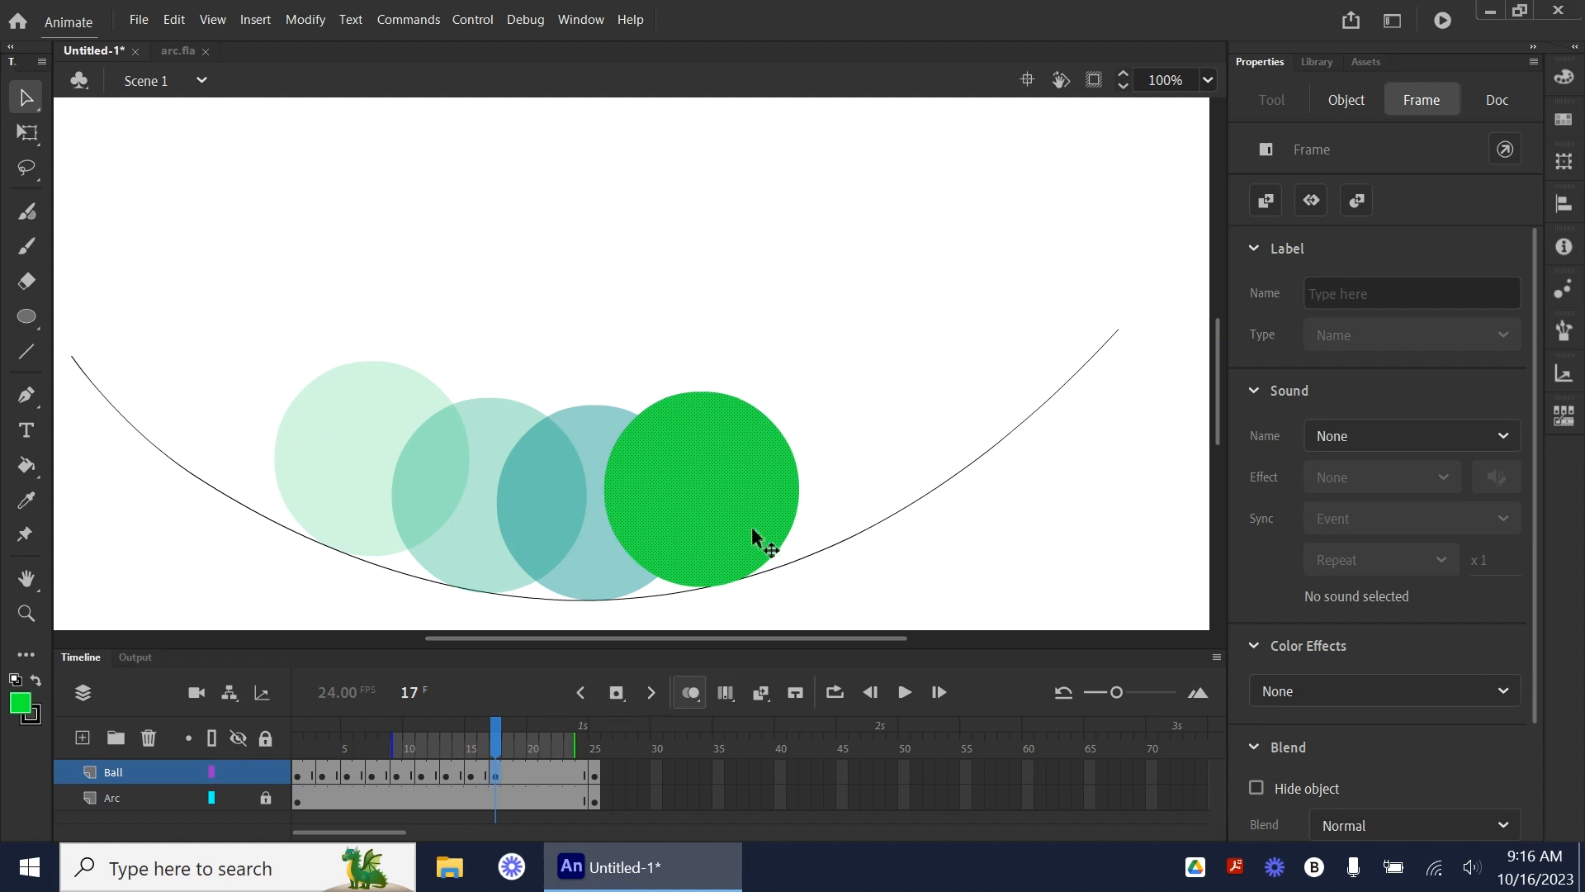
pyautogui.moveTo(710, 516); pyautogui.dragTo(789, 480)
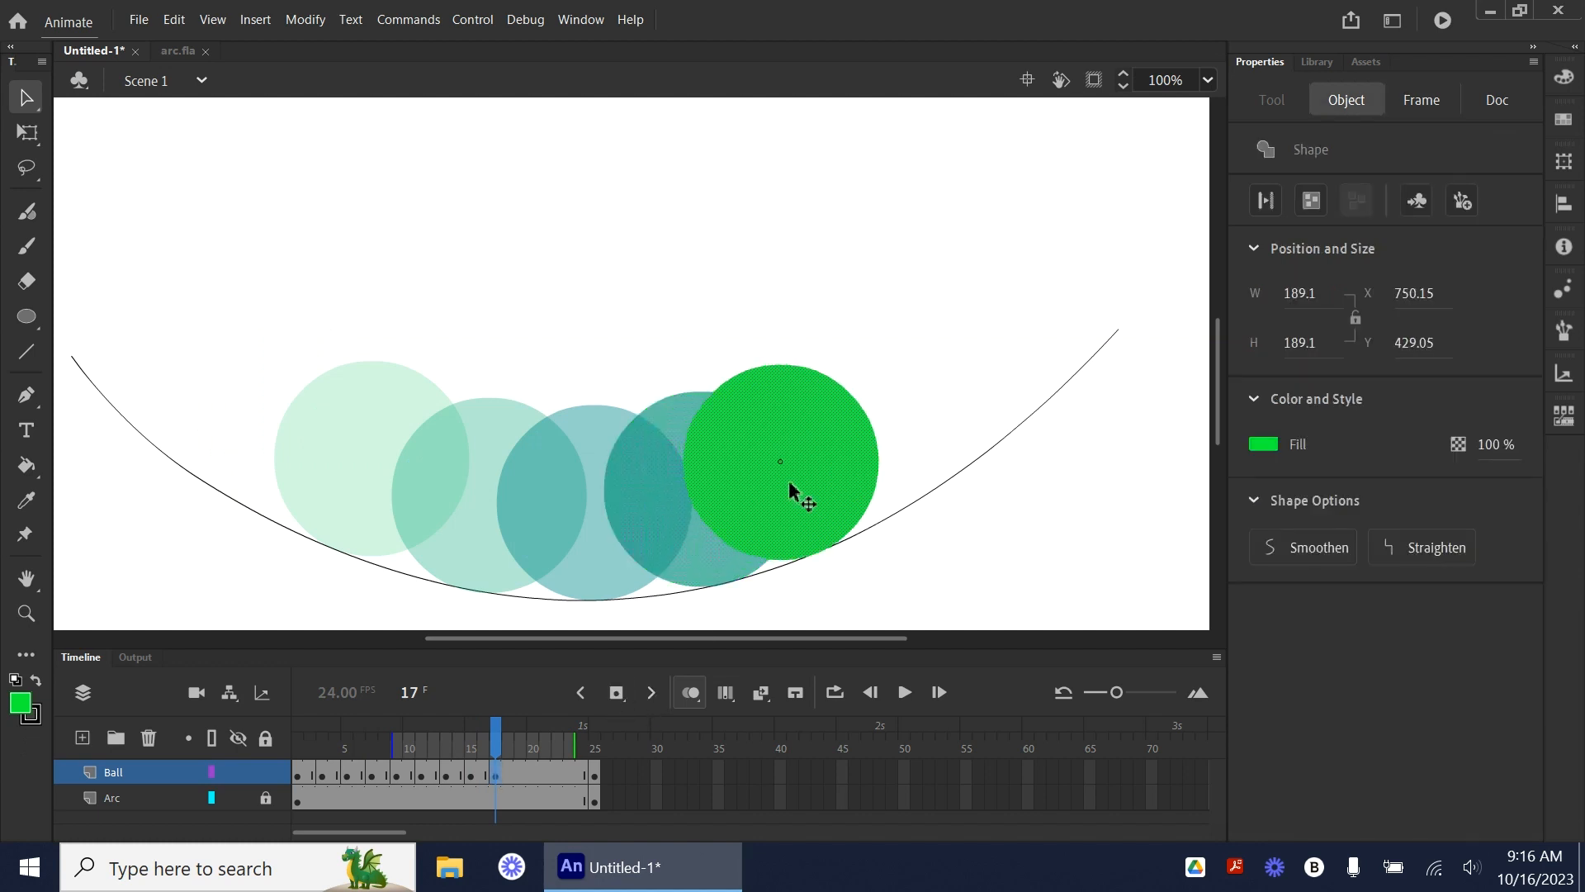
# - Insert a keyframe at frame 19 on the Ball layer and move the ball further up the arc to about X 818, Y 395
pyautogui.click(522, 774)
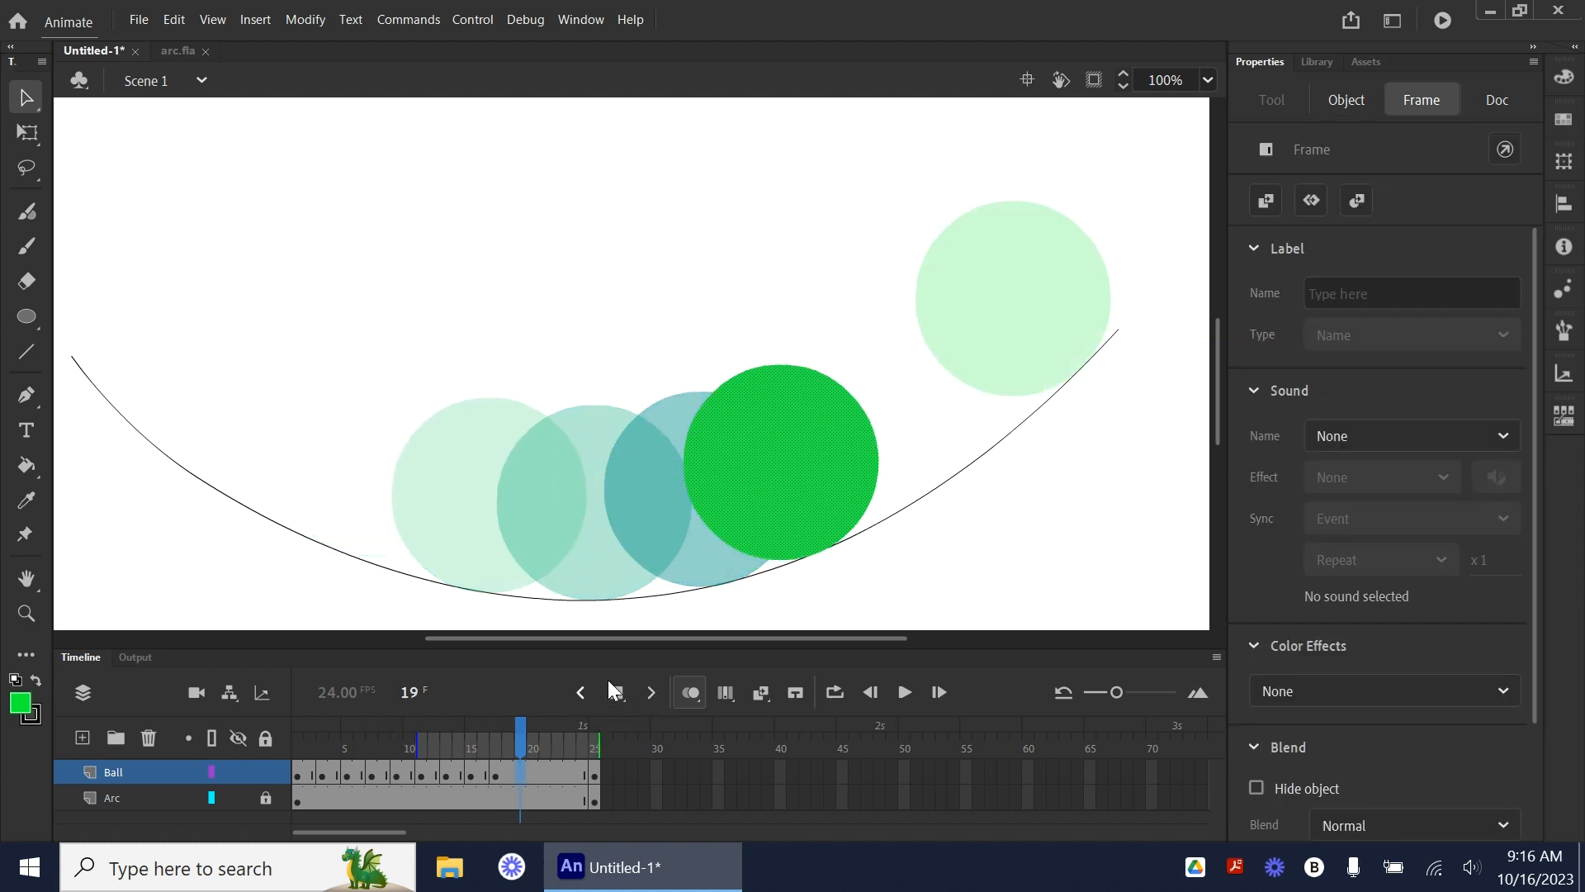
pyautogui.click(619, 694)
pyautogui.moveTo(794, 483); pyautogui.dragTo(861, 446)
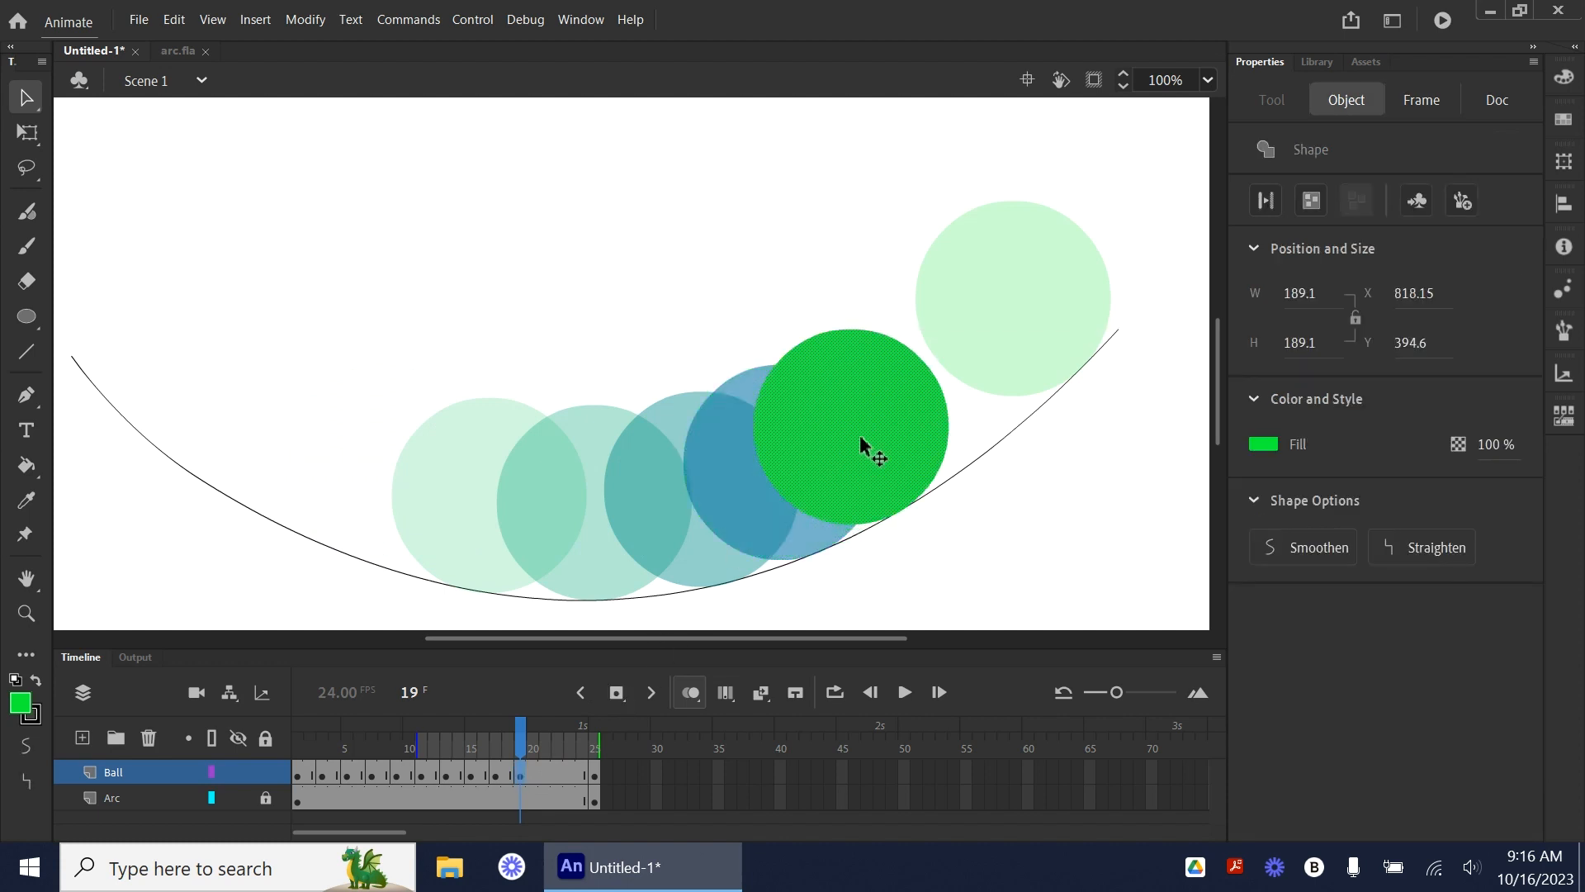
# - Insert keyframes at frames 21 and 23 on the Ball layer, moving the ball up the arc to about X 894, Y 341 and X 957, Y 290
pyautogui.click(545, 775)
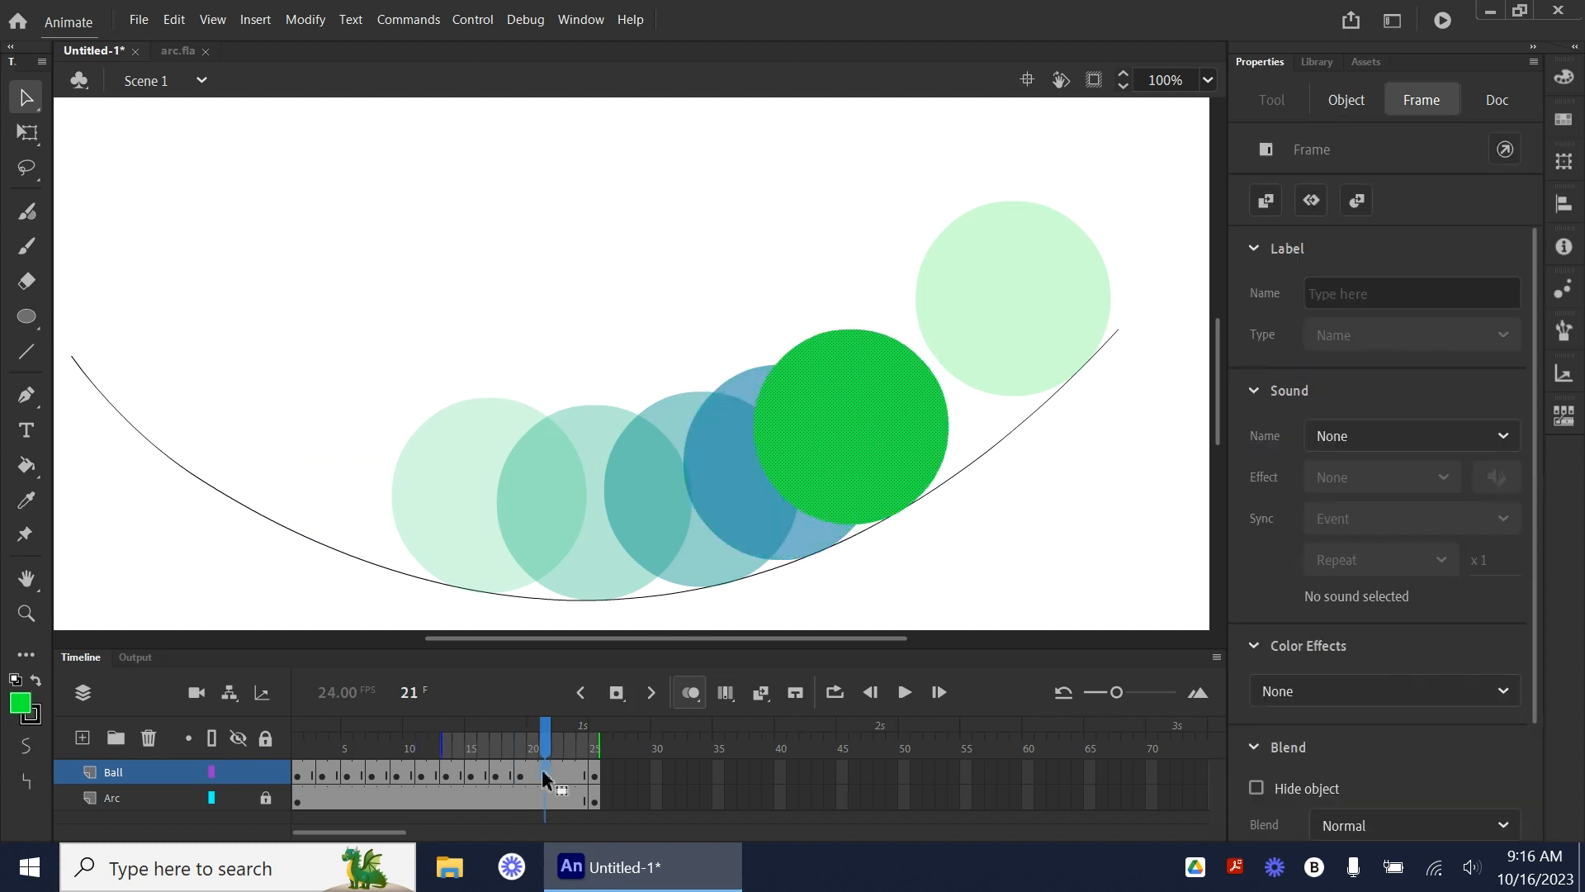
pyautogui.click(616, 694)
pyautogui.moveTo(860, 454); pyautogui.dragTo(939, 399)
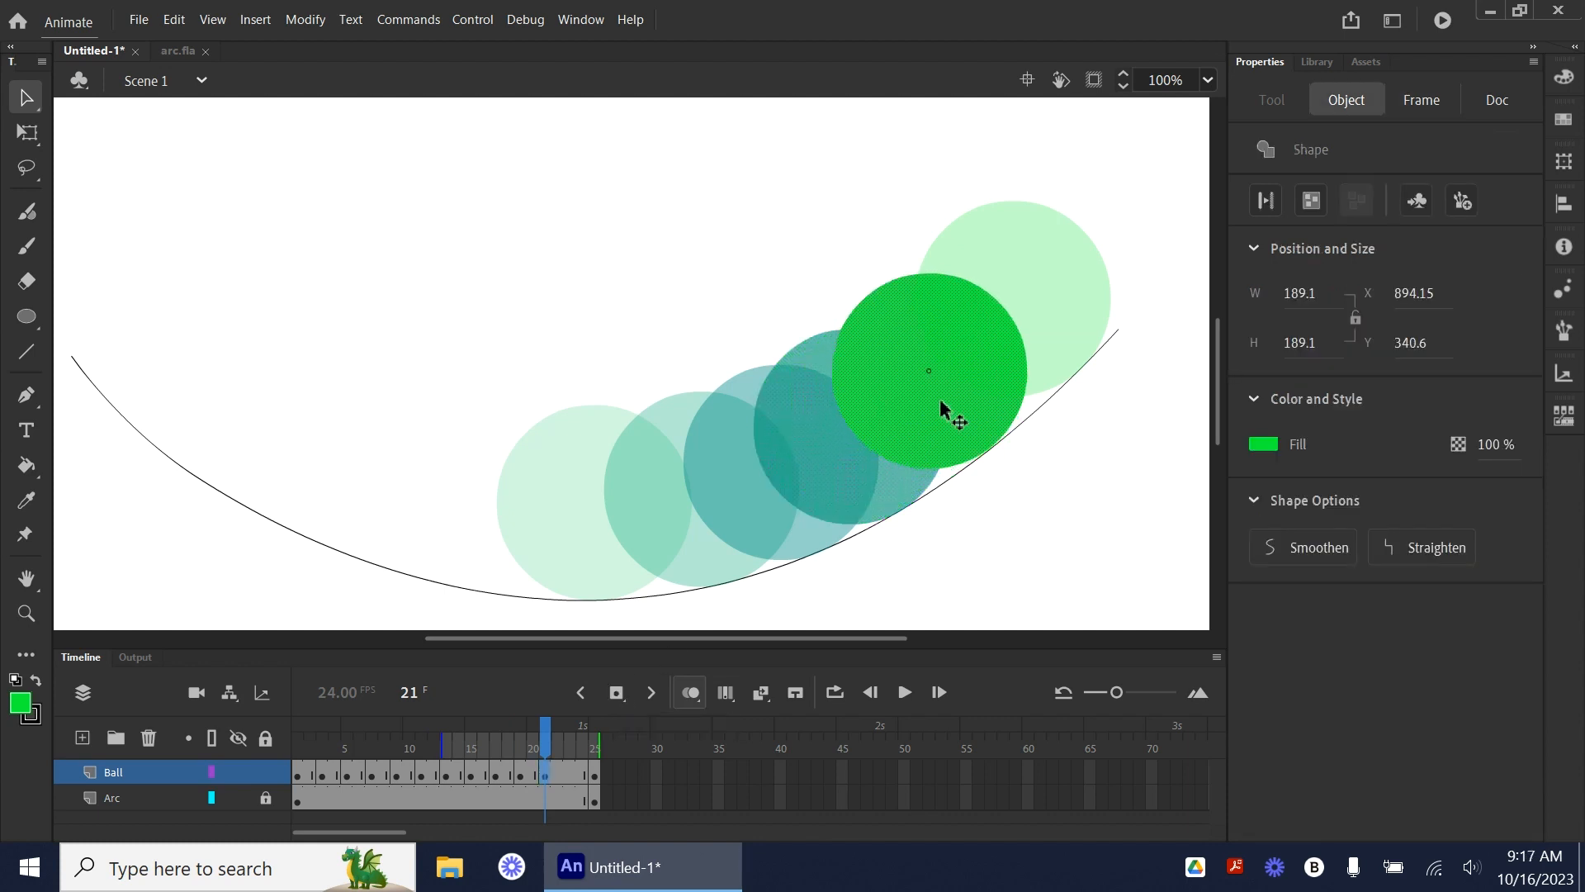
pyautogui.click(570, 774)
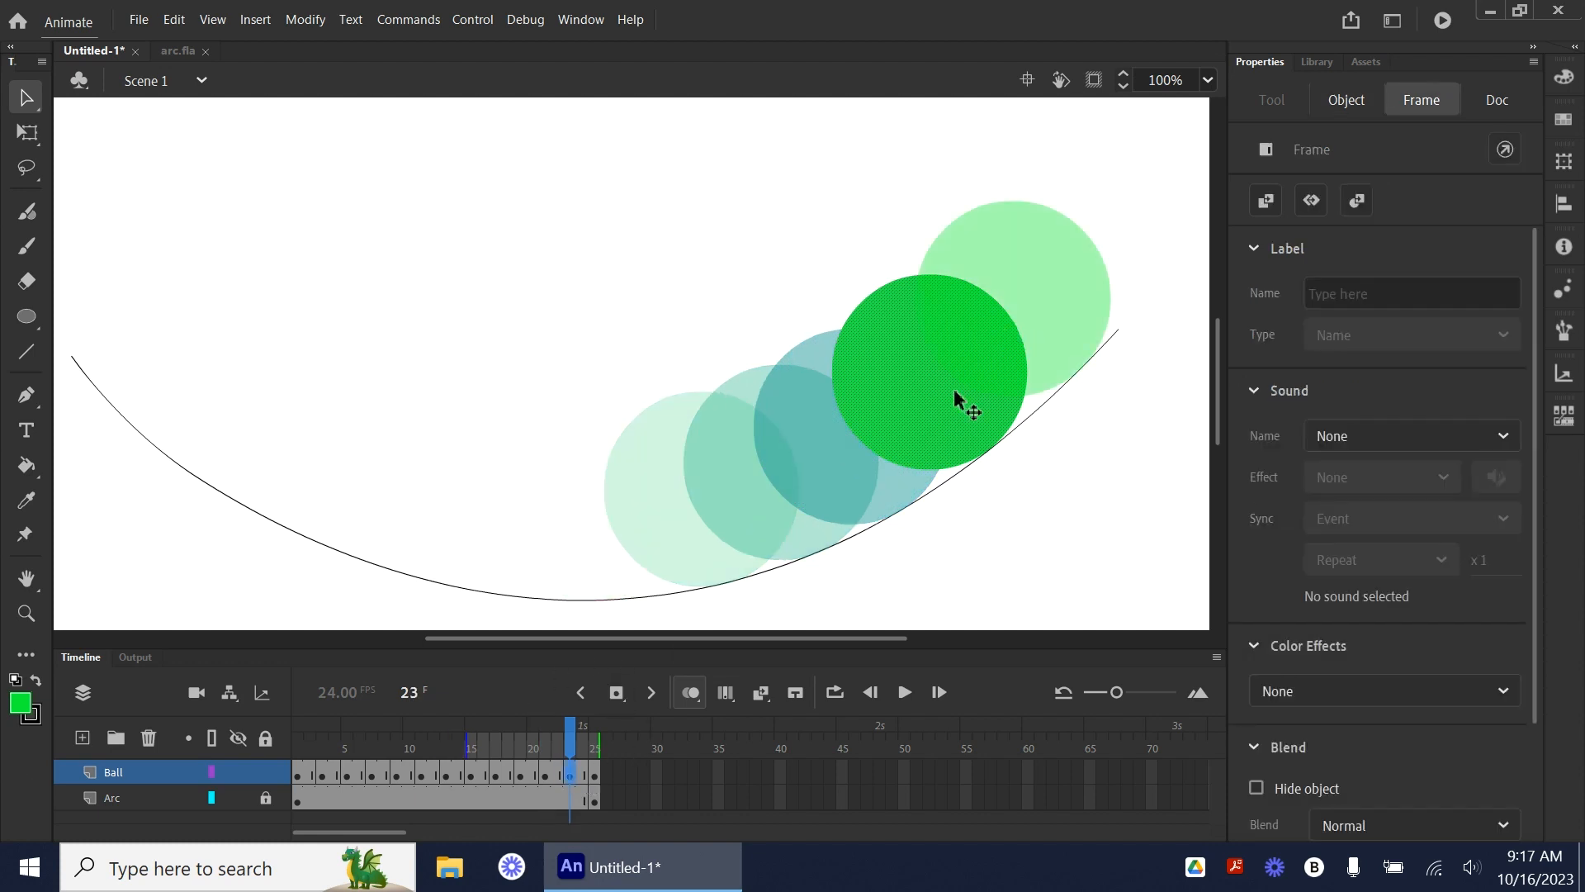
pyautogui.moveTo(958, 396); pyautogui.dragTo(1025, 335)
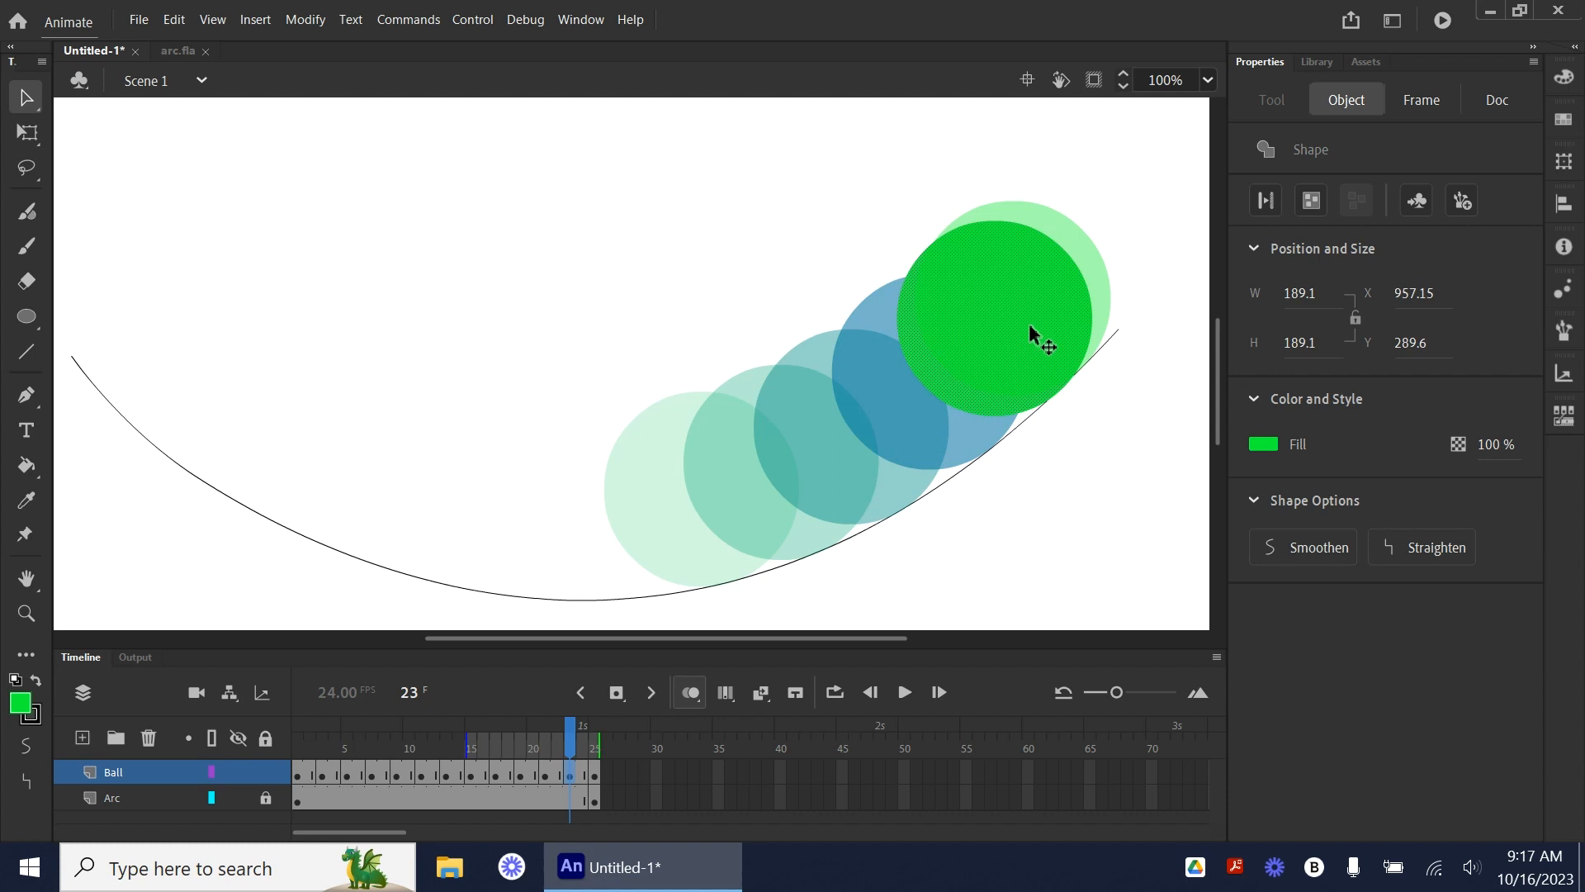
# - Move the frame 21 ball further up the arc toward the frame 23 ball, to about X 926, Y 320
pyautogui.press(',')
pyautogui.press(',')
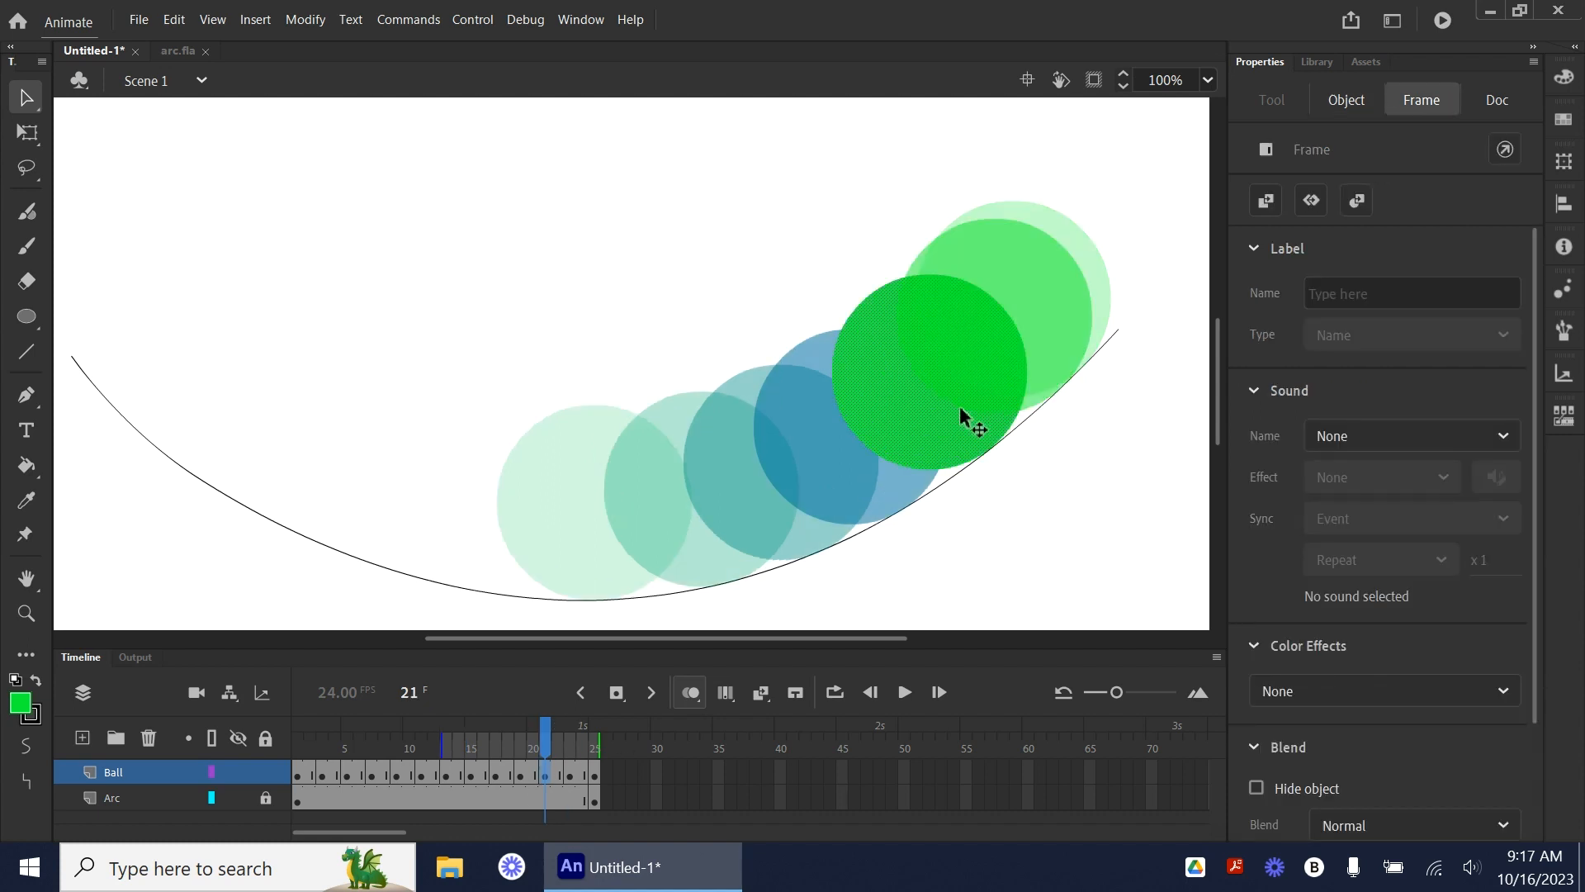
pyautogui.moveTo(959, 405); pyautogui.dragTo(993, 384)
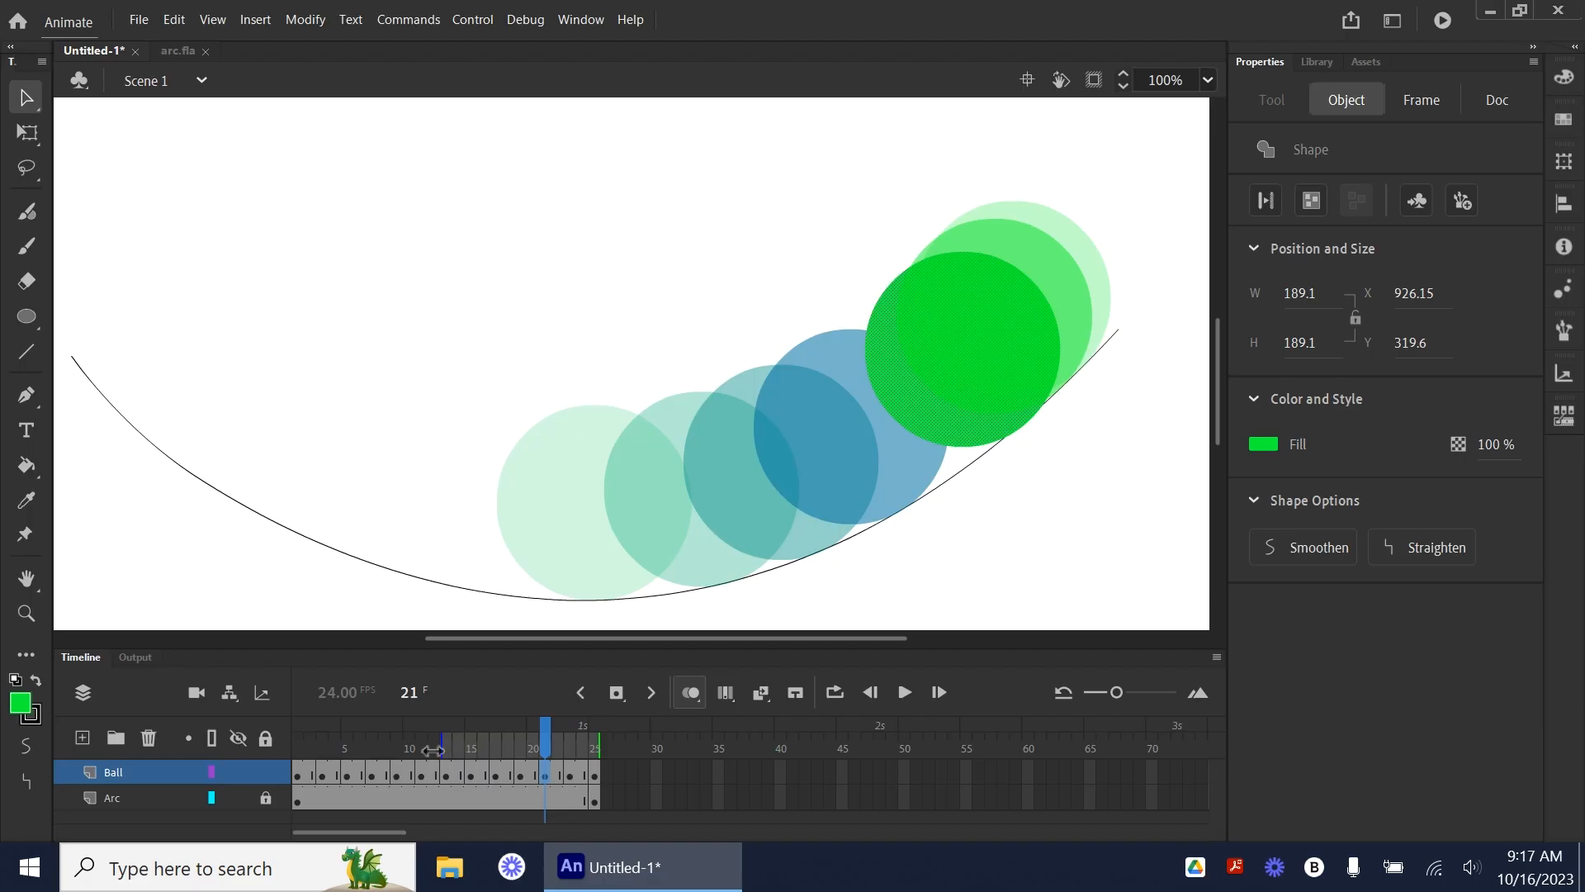
# - Extend the onion skin range back to frame 1 and move the frame 23 ball slightly down the arc to about X 953, Y 292
pyautogui.click(442, 749)
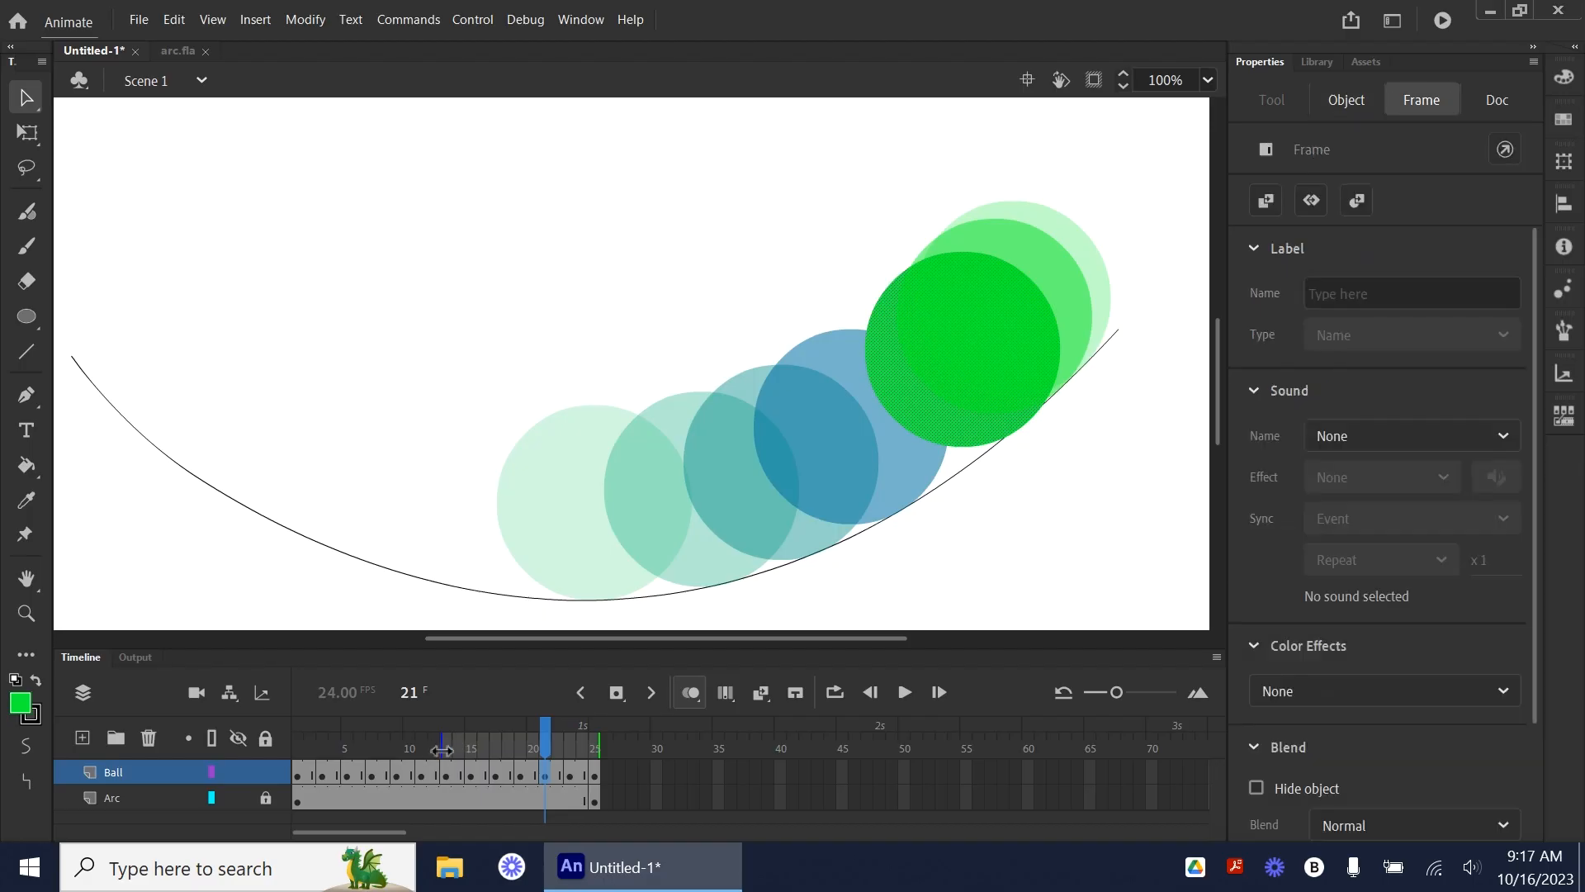
pyautogui.moveTo(442, 750); pyautogui.dragTo(221, 746)
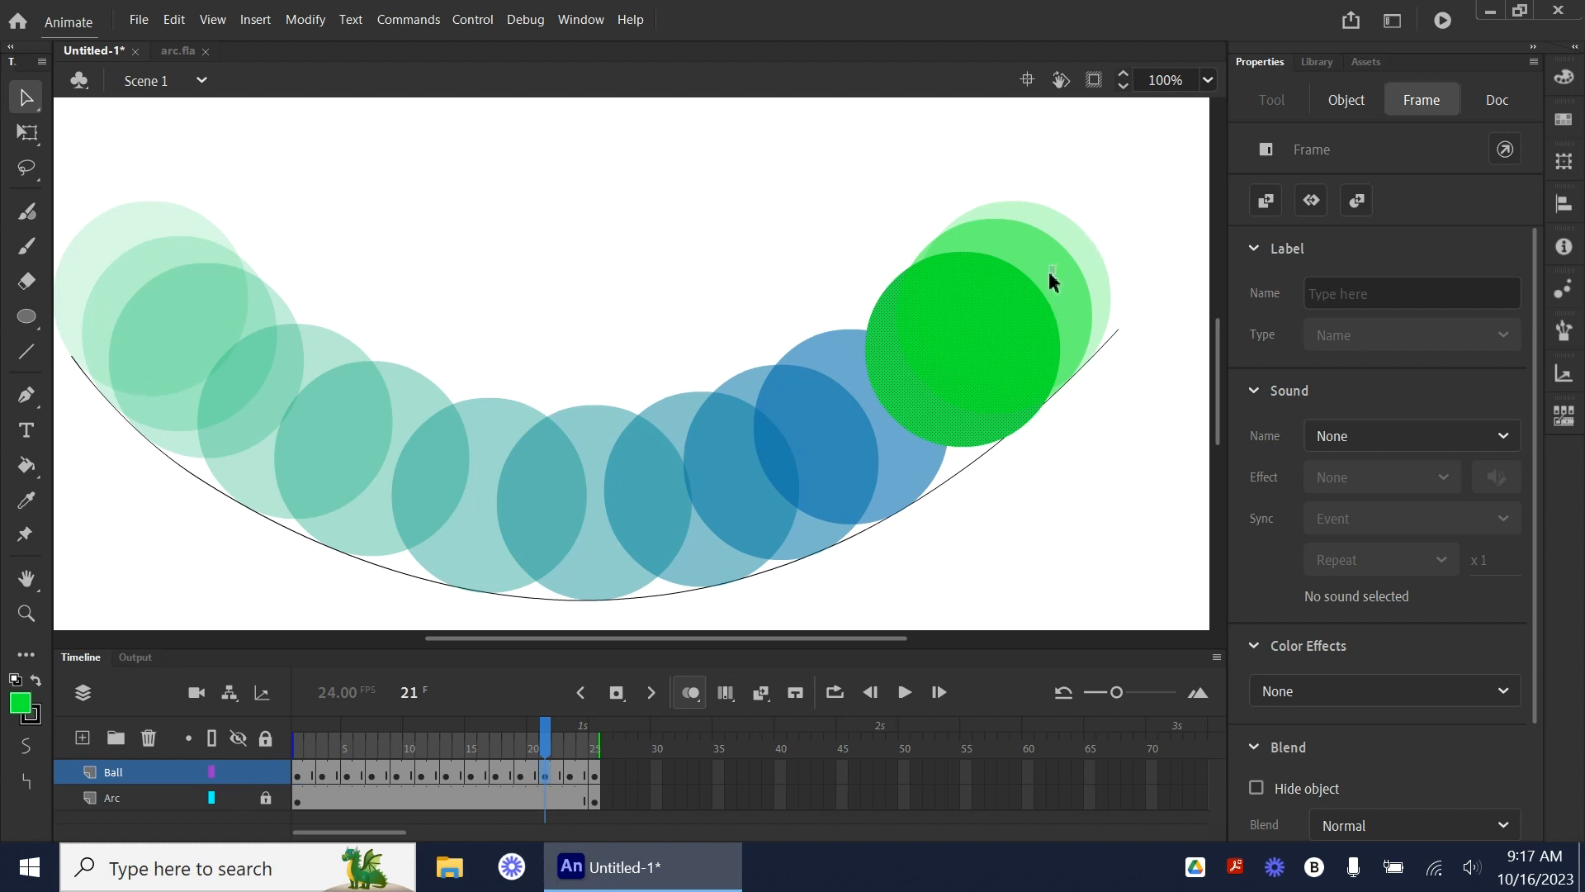
pyautogui.press('.')
pyautogui.press('.')
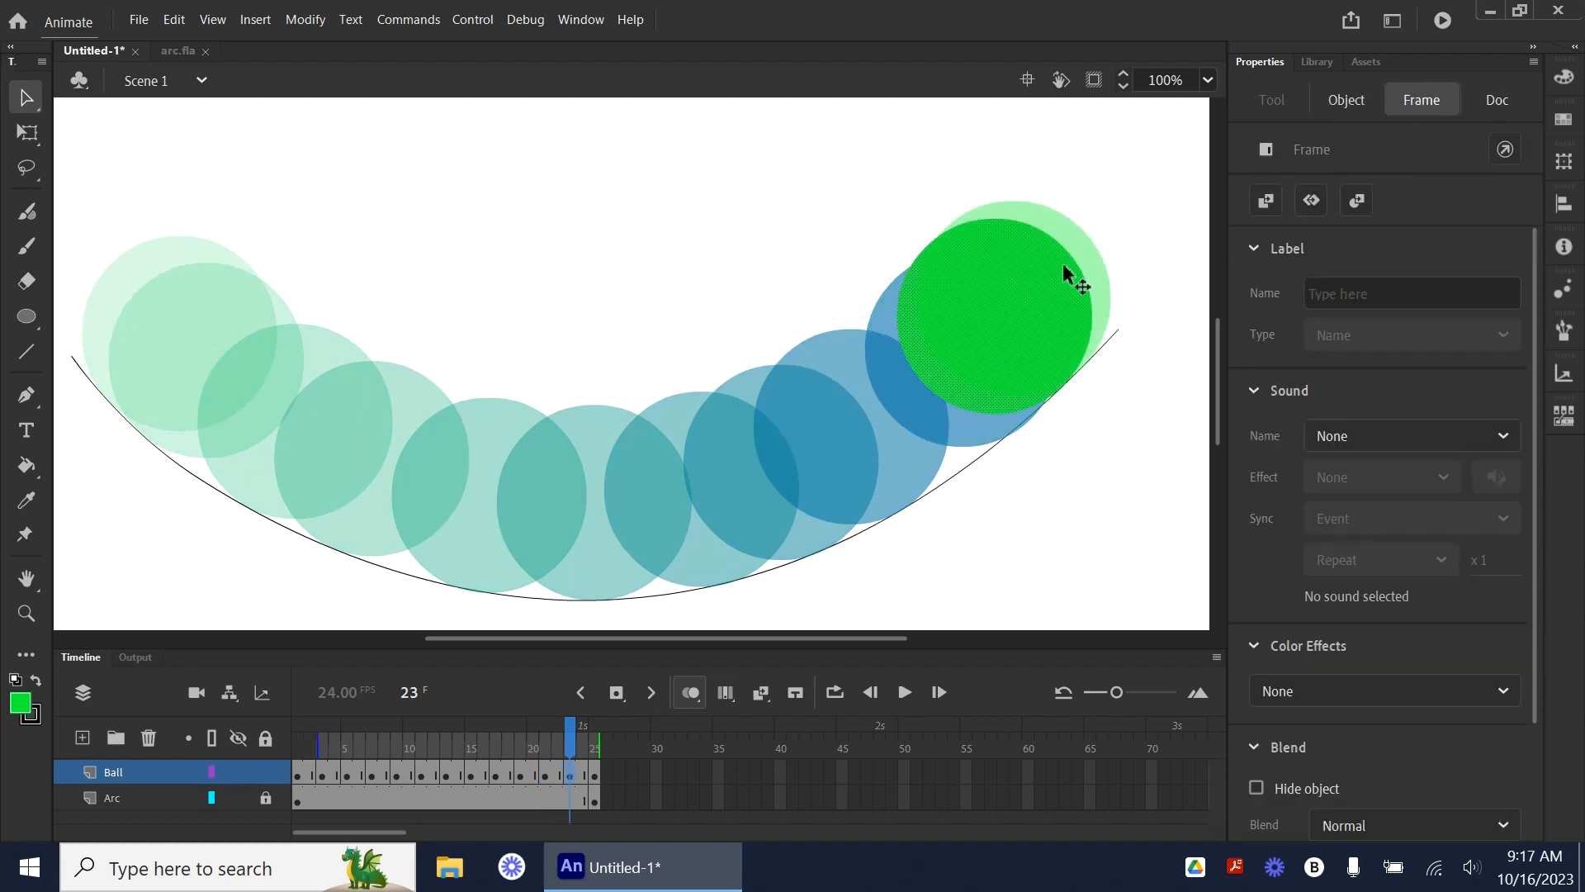
pyautogui.moveTo(1063, 265); pyautogui.dragTo(1060, 269)
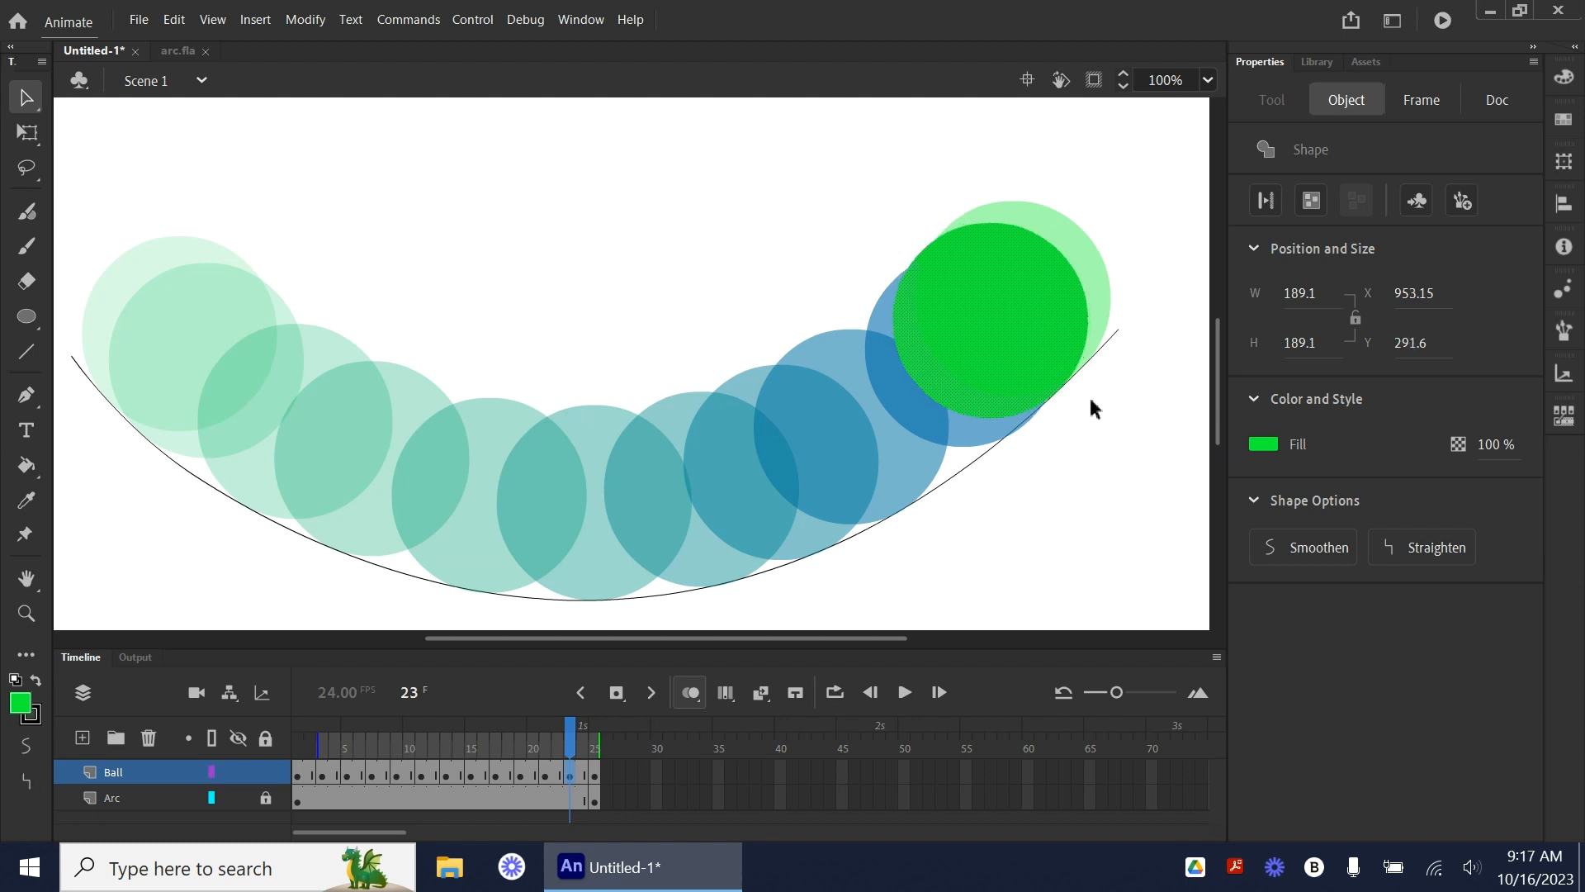
# - Move the frame 19 ball slightly up the arc's right side and shift the frame 17 ball to about X 758
pyautogui.click(545, 776)
pyautogui.click(520, 776)
pyautogui.click(495, 776)
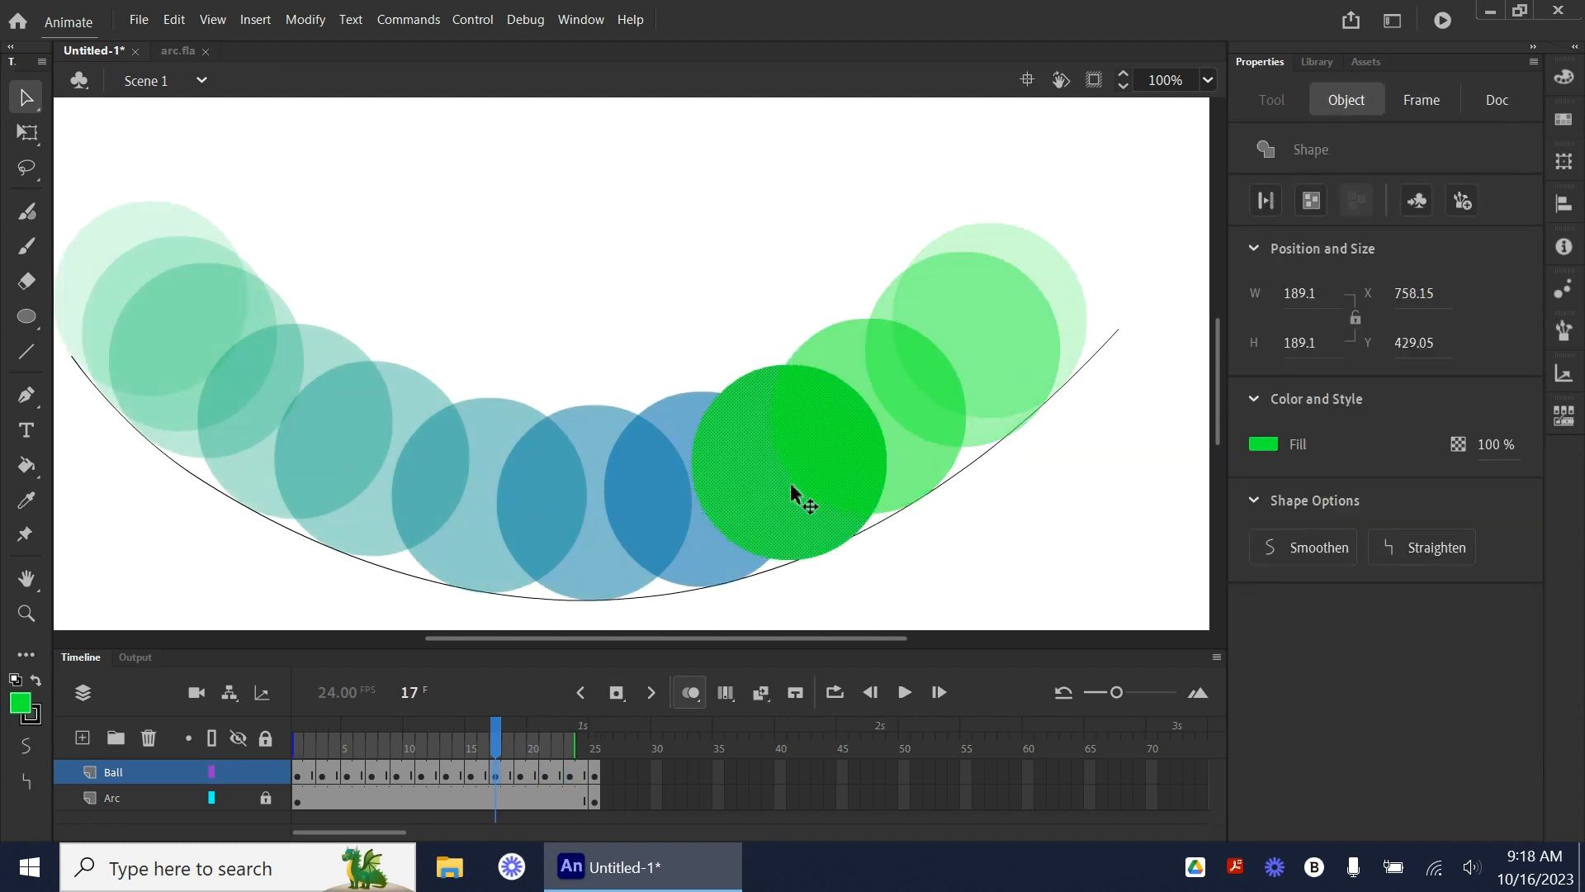
pyautogui.moveTo(791, 484); pyautogui.dragTo(791, 480)
# - Make frame 25 current and extend the onion skin range back to frame 1
pyautogui.click(1091, 560)
pyautogui.click(596, 776)
pyautogui.moveTo(343, 746); pyautogui.dragTo(203, 770)
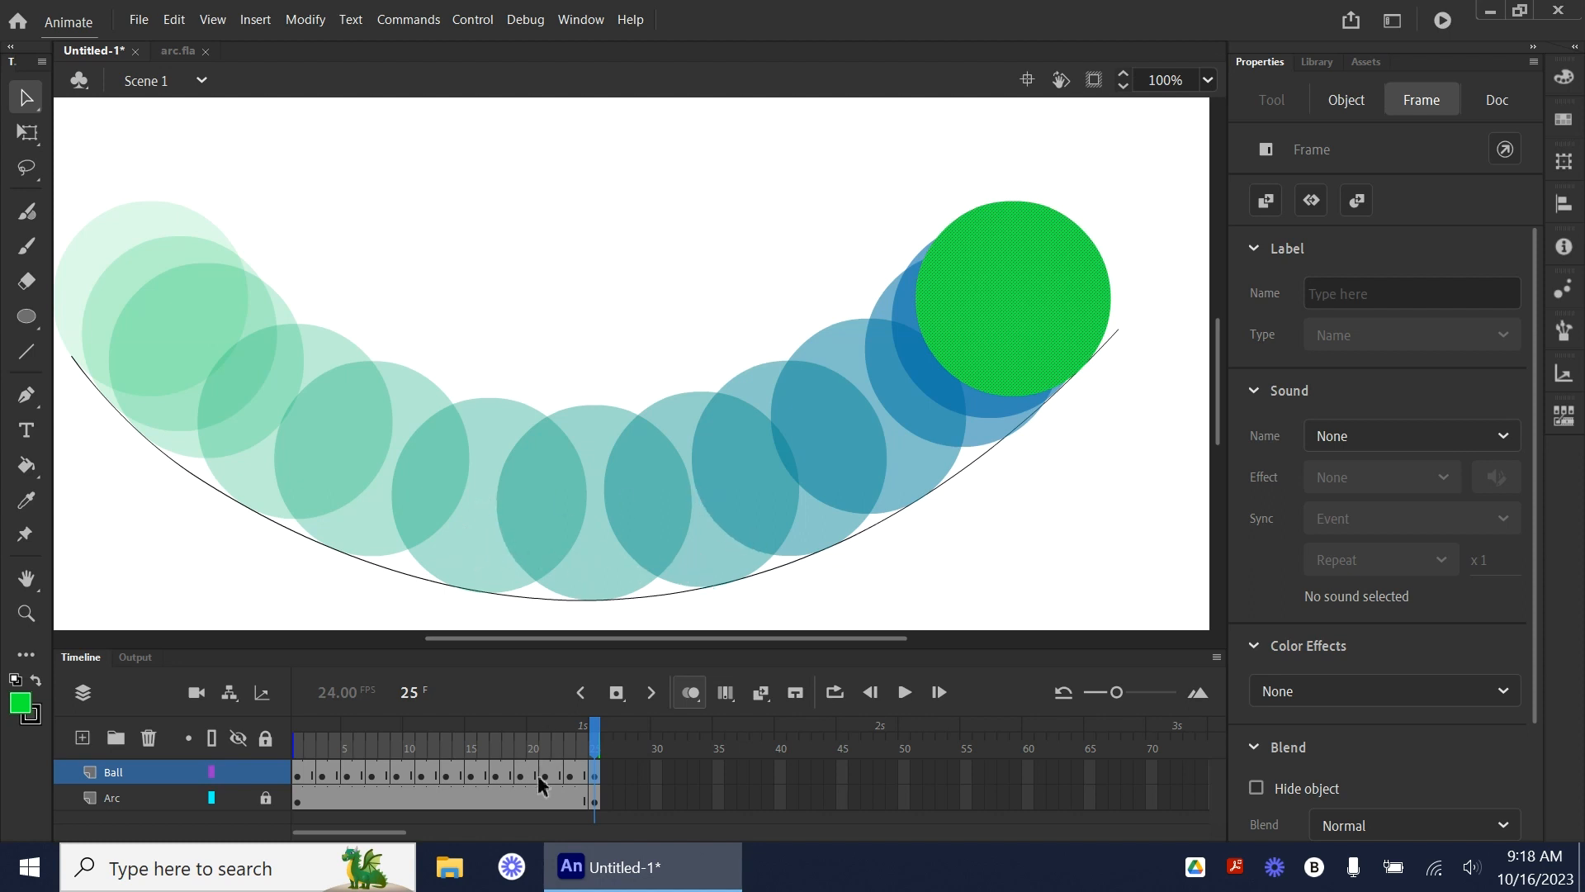
# - Move the frame 17 ball further up the arc to about X 771, Y 421
pyautogui.click(508, 778)
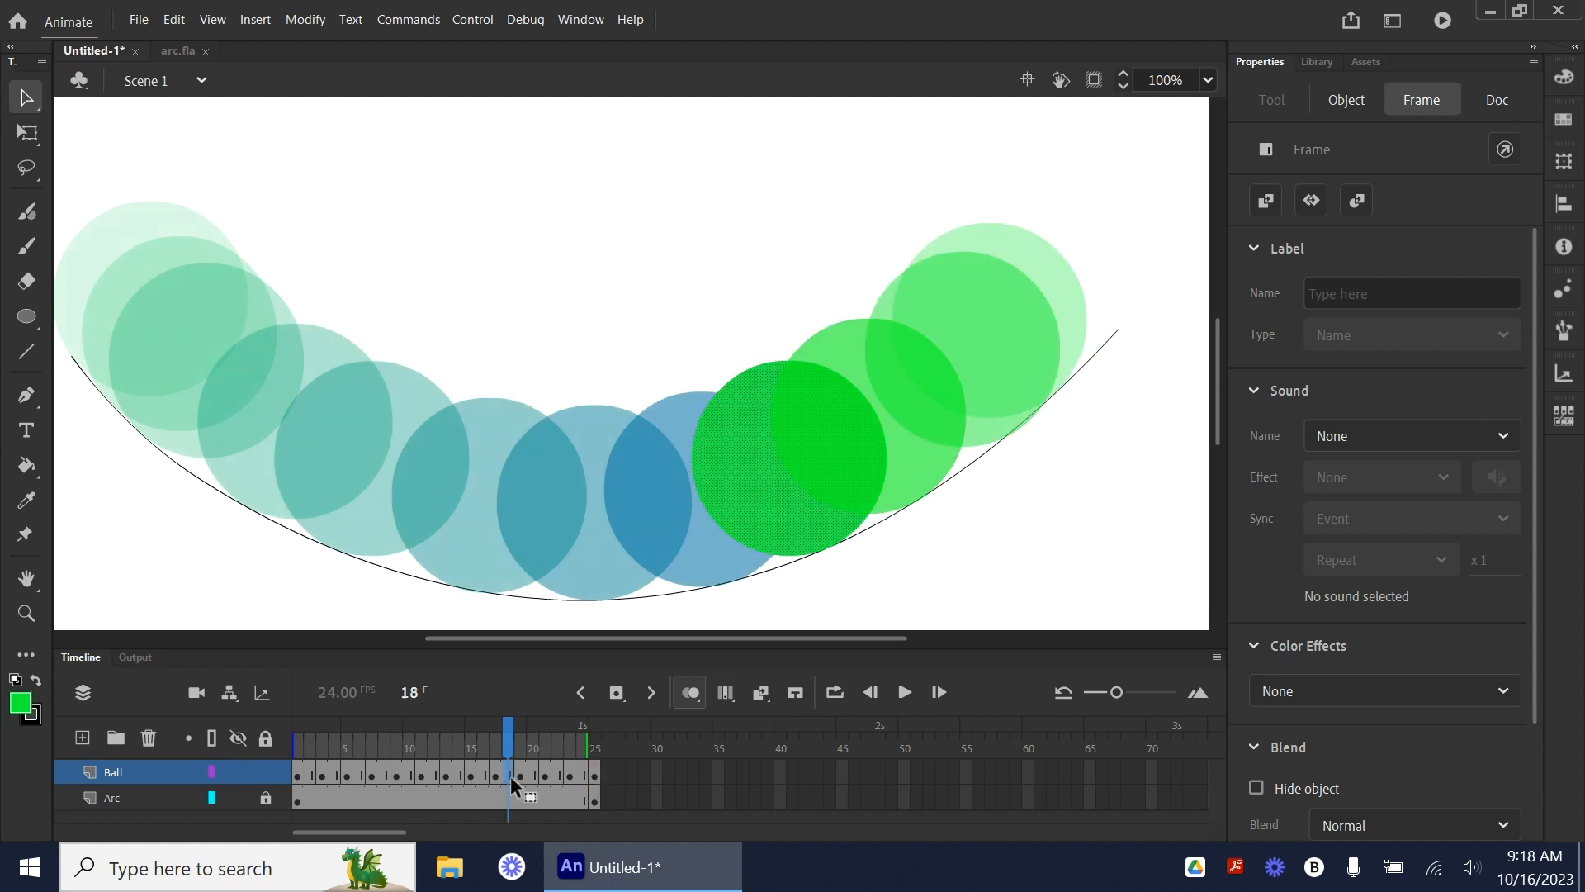
pyautogui.click(483, 771)
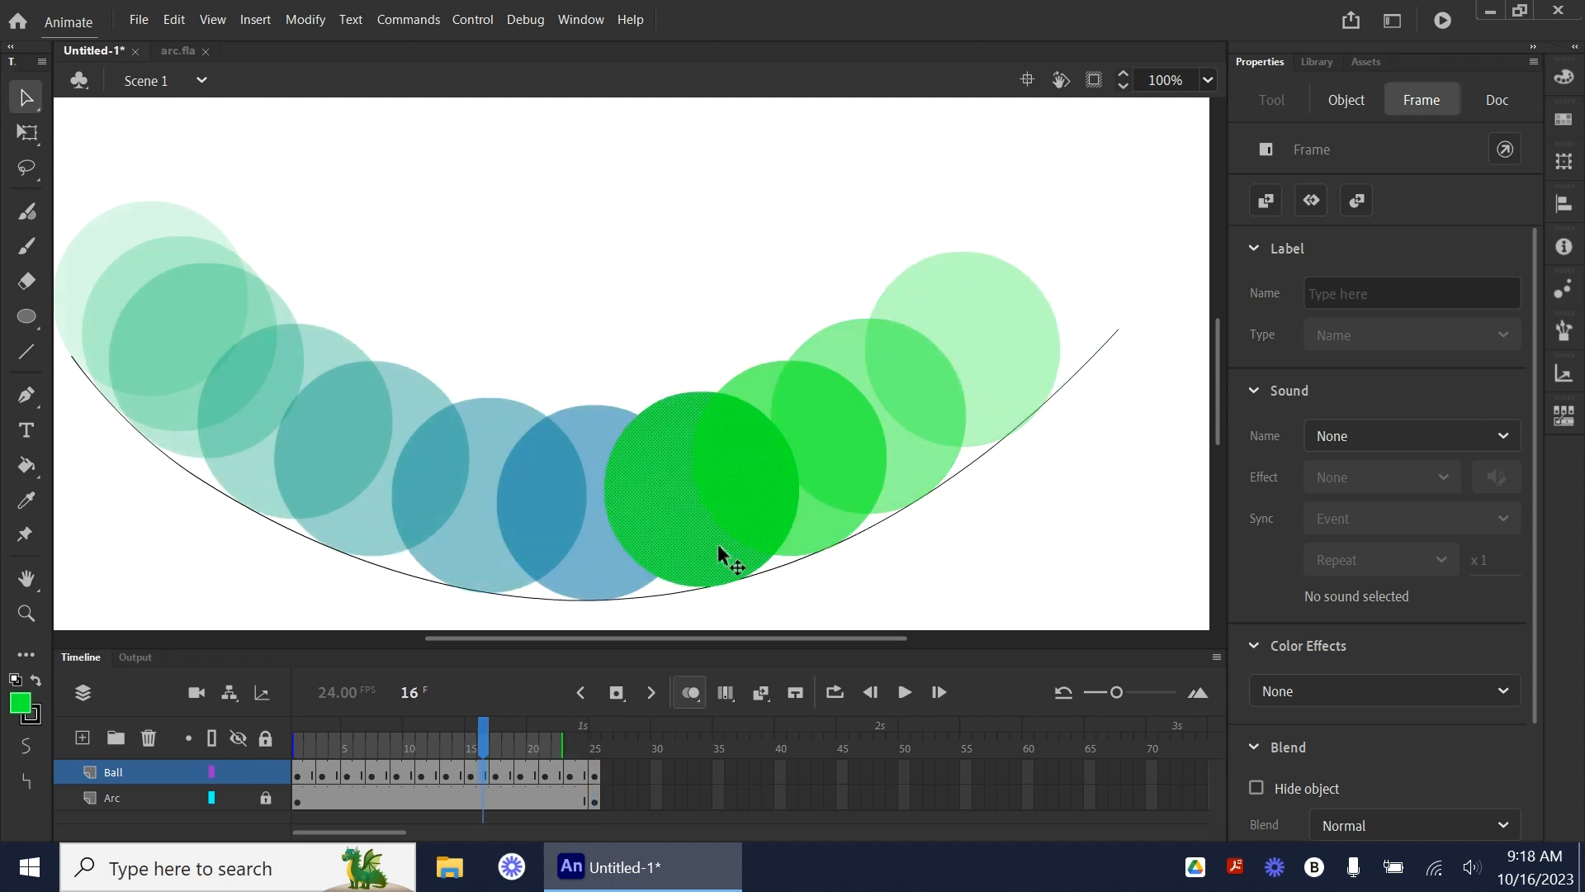
pyautogui.click(497, 774)
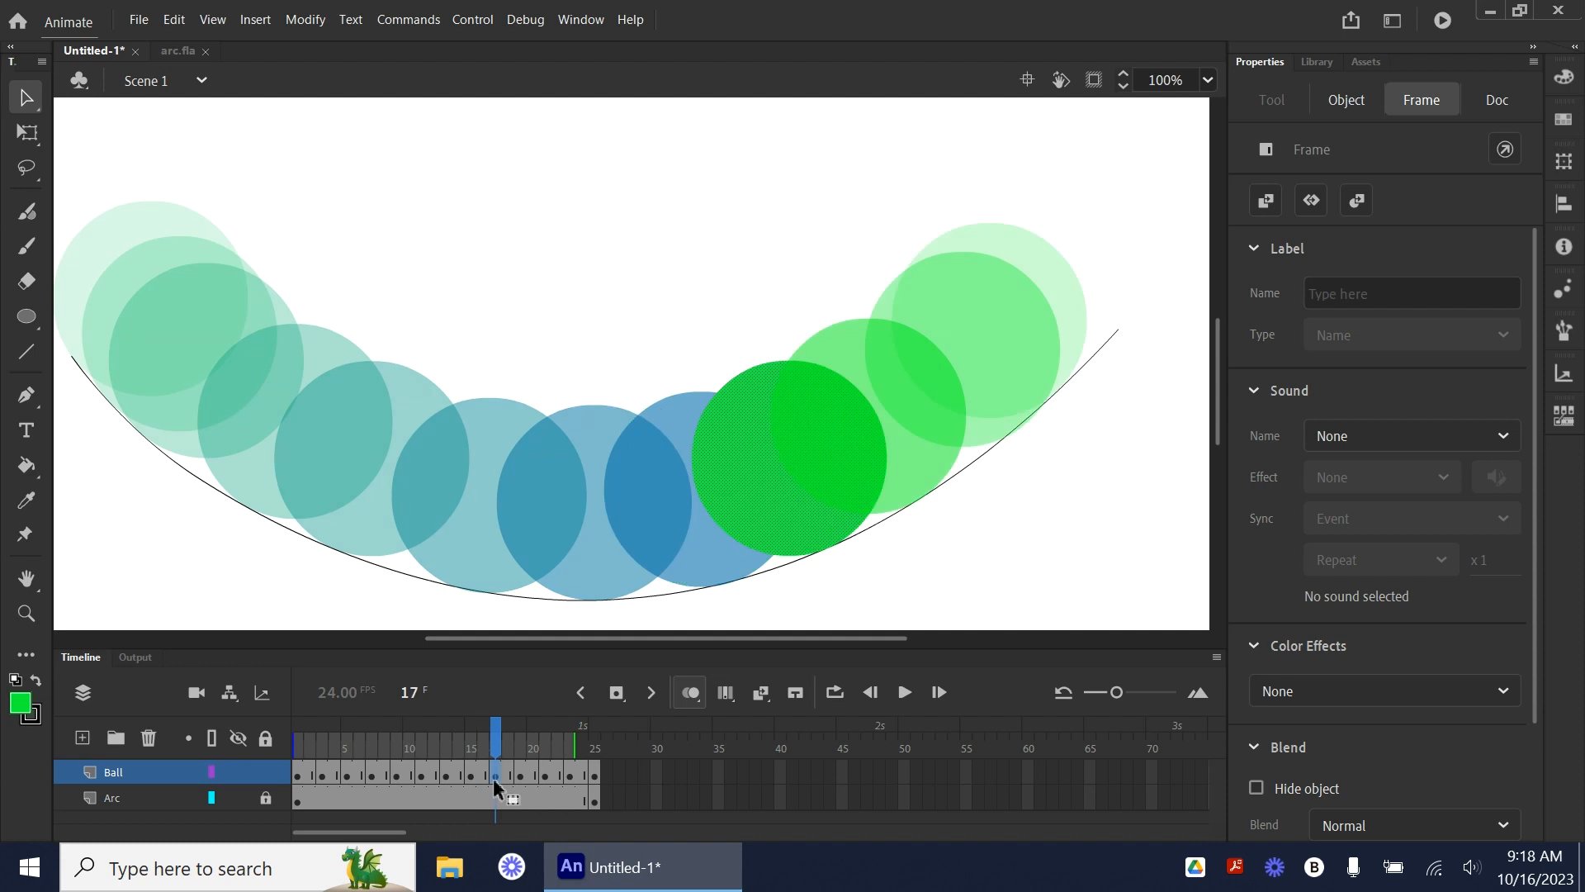
pyautogui.moveTo(776, 500); pyautogui.dragTo(786, 492)
pyautogui.press('Up')
pyautogui.press('Up')
pyautogui.press('Up')
pyautogui.press('Up')
pyautogui.press('Up')
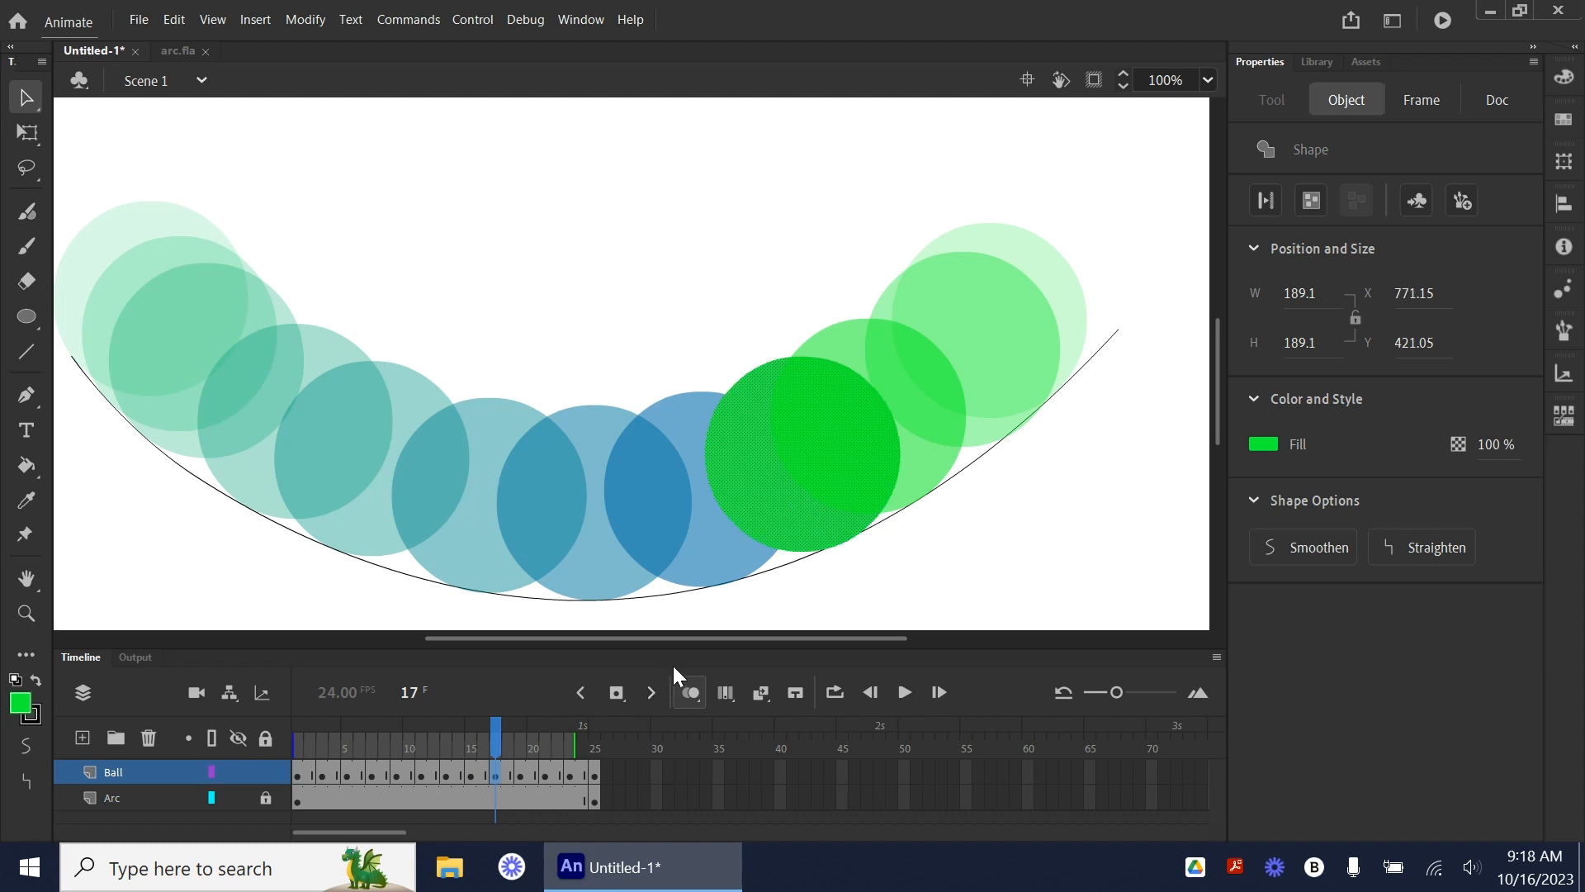
# - Move the frame 19 ball slightly further up the arc toward the frame 21 ball
pyautogui.click(591, 776)
pyautogui.click(908, 485)
pyautogui.click(520, 774)
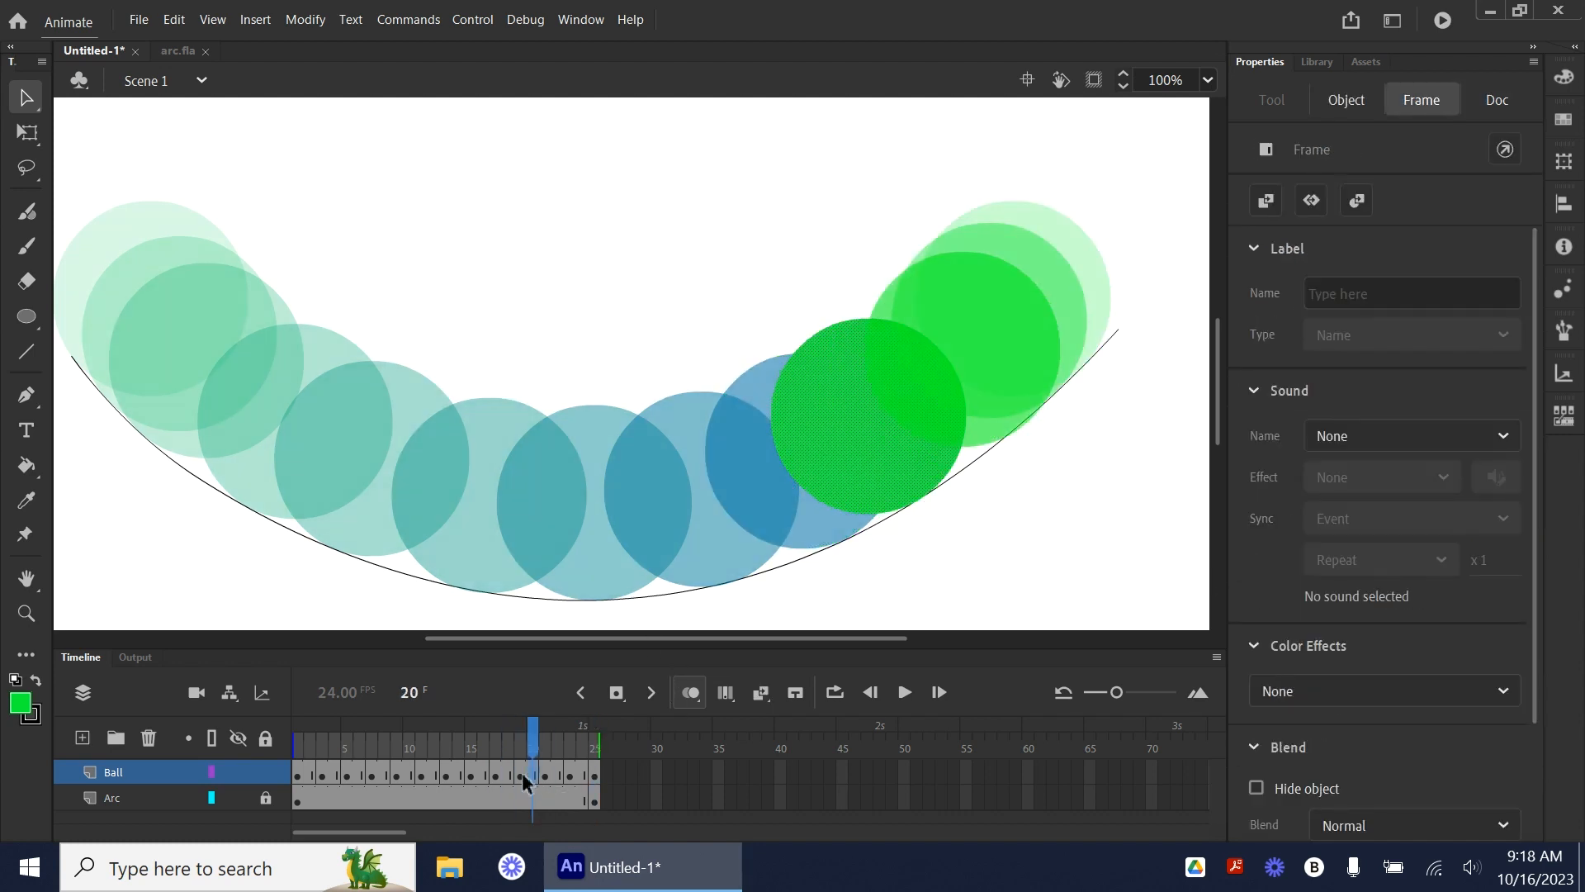
pyautogui.press('Return')
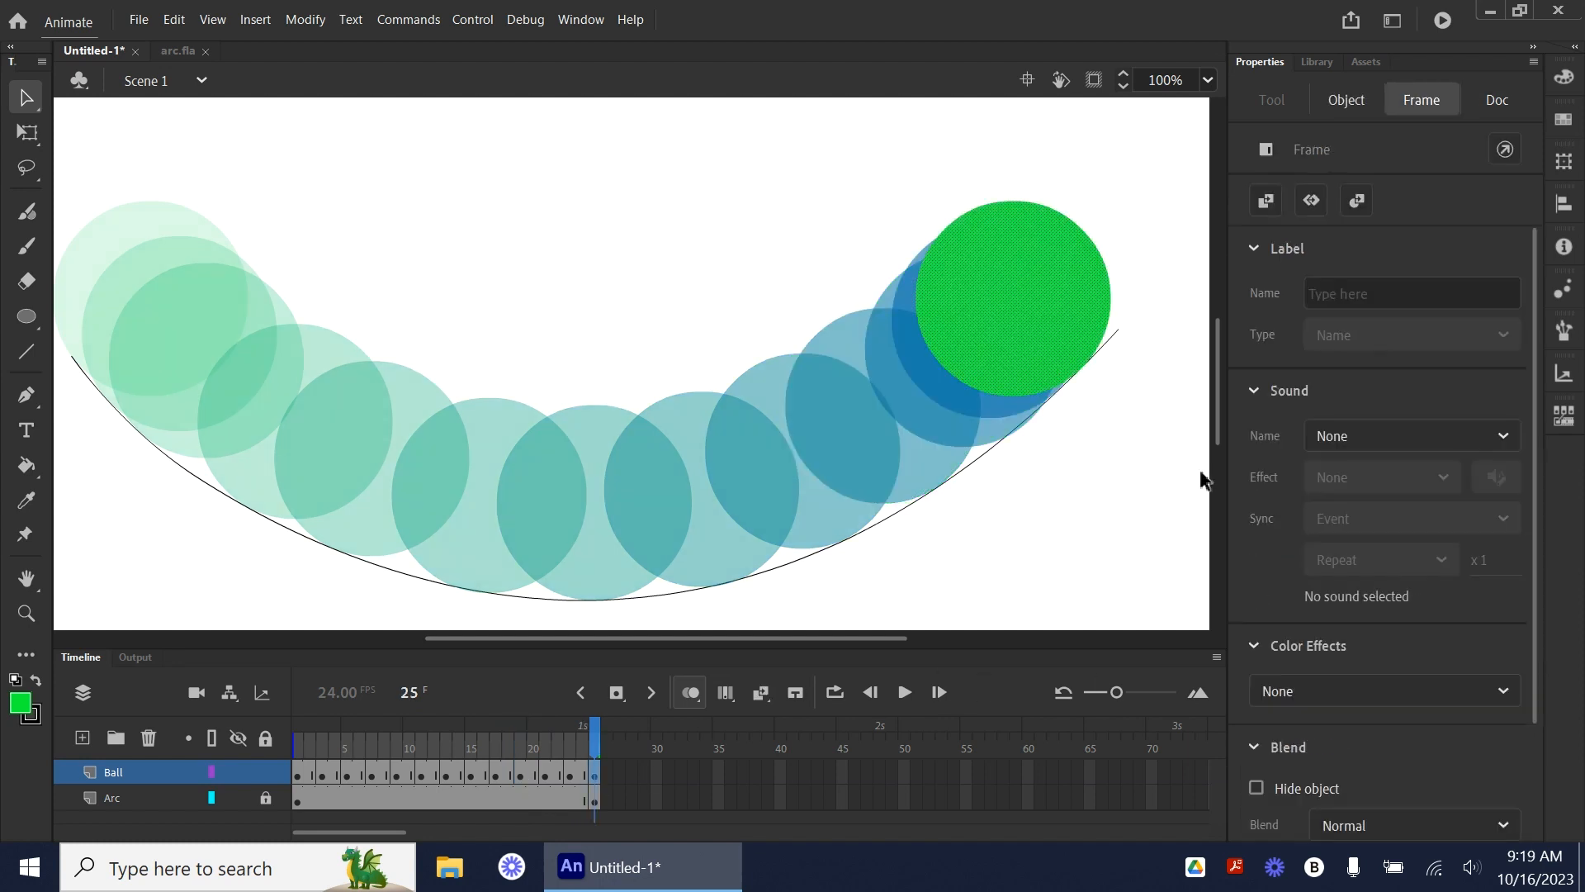
# - Turn off onion skinning and play the ball animation from frame 1 to check its motion along the arc
pyautogui.click(692, 695)
pyautogui.click(870, 692)
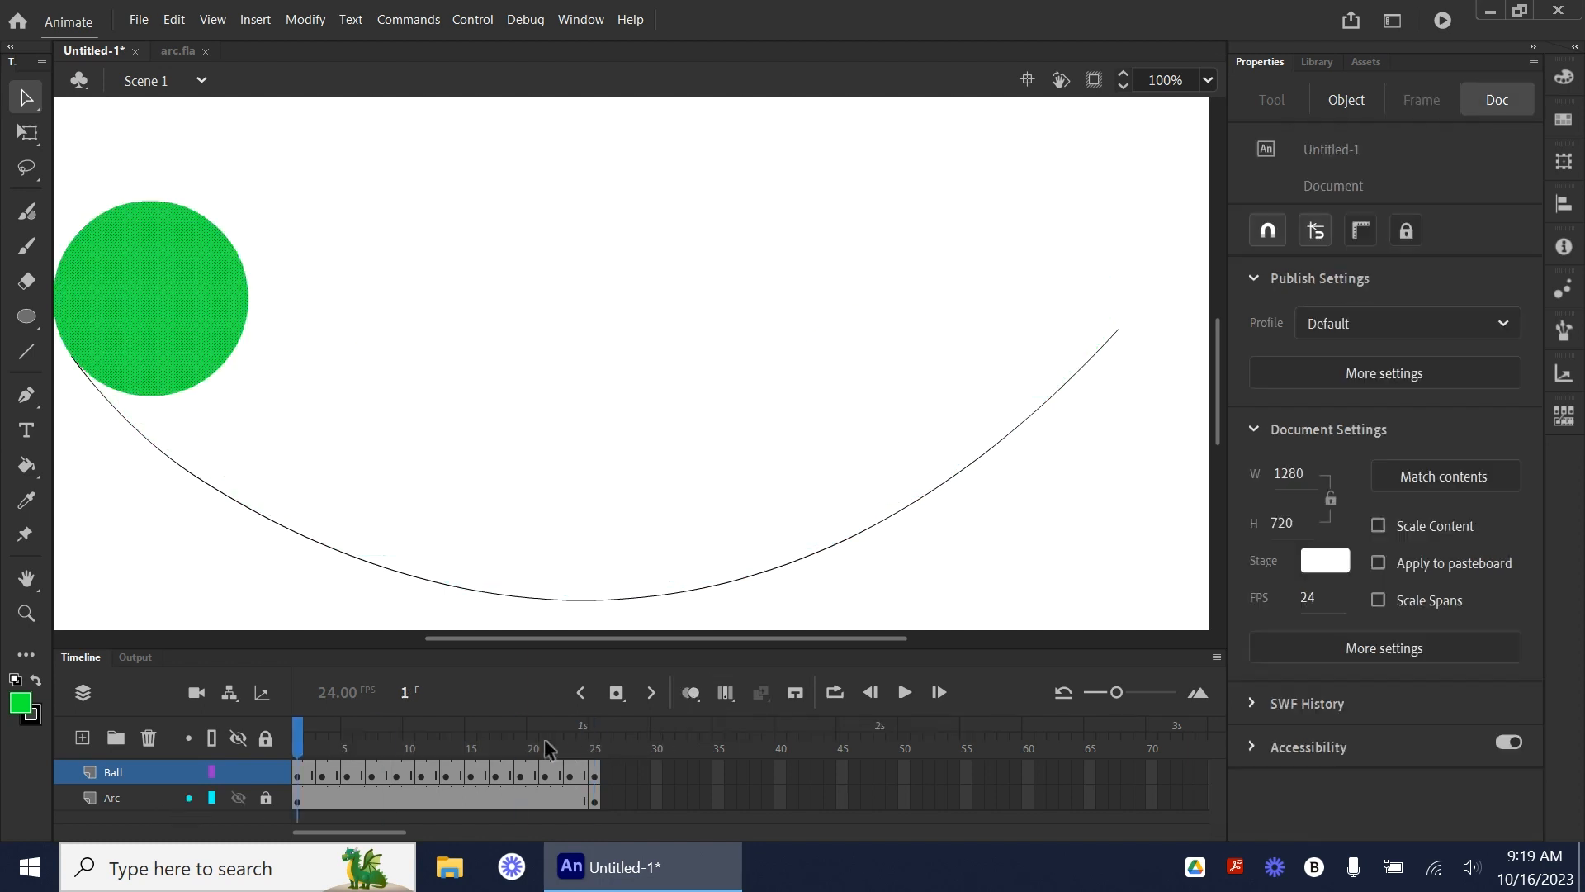
pyautogui.click(906, 691)
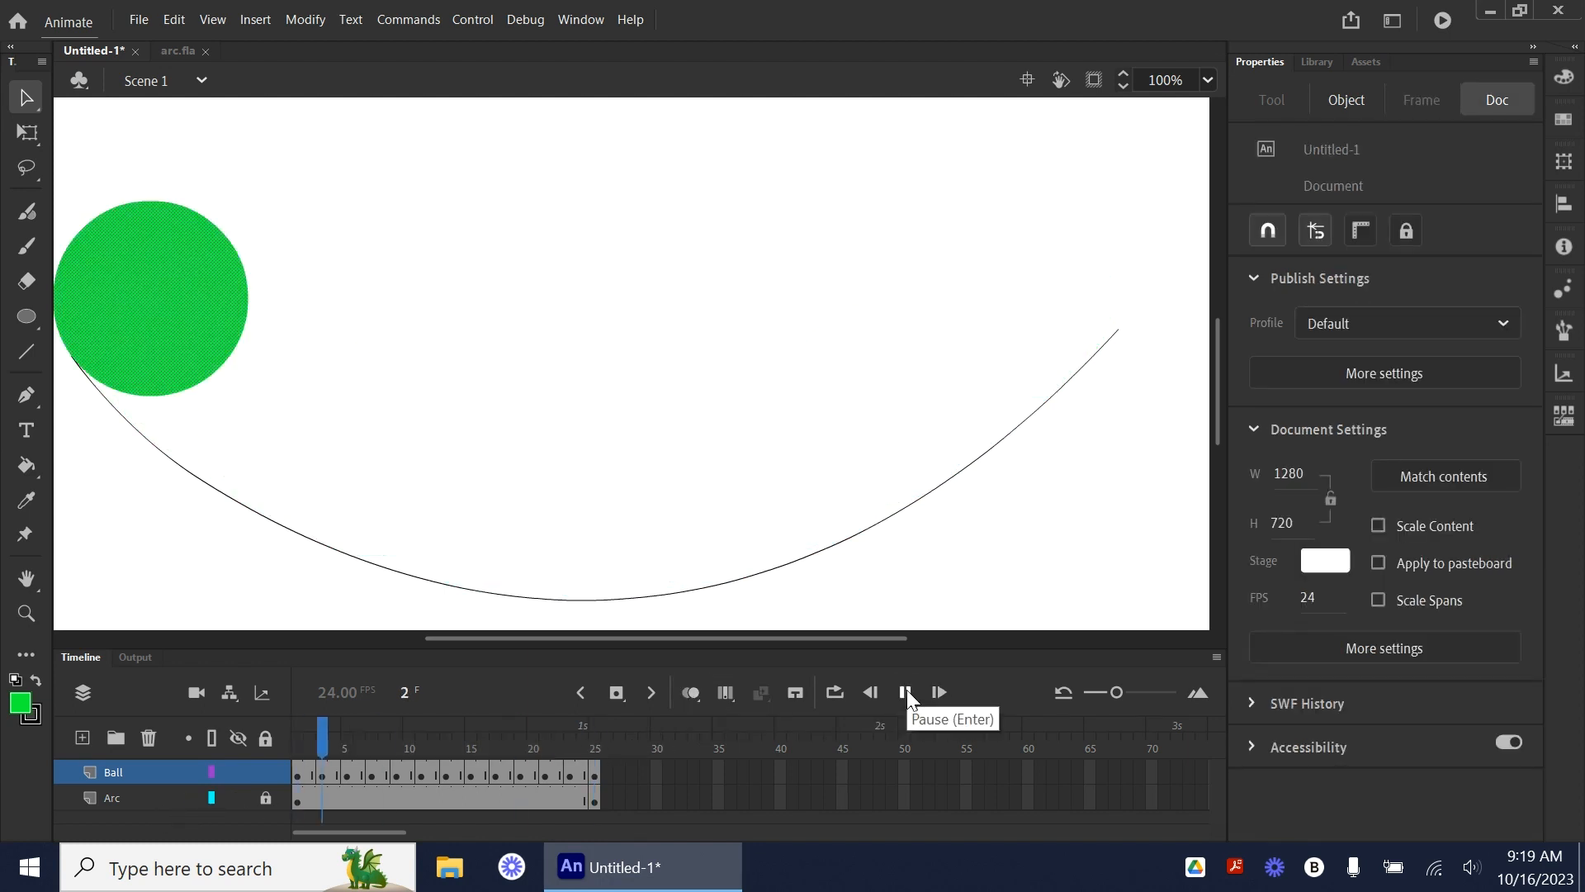
pyautogui.click(907, 692)
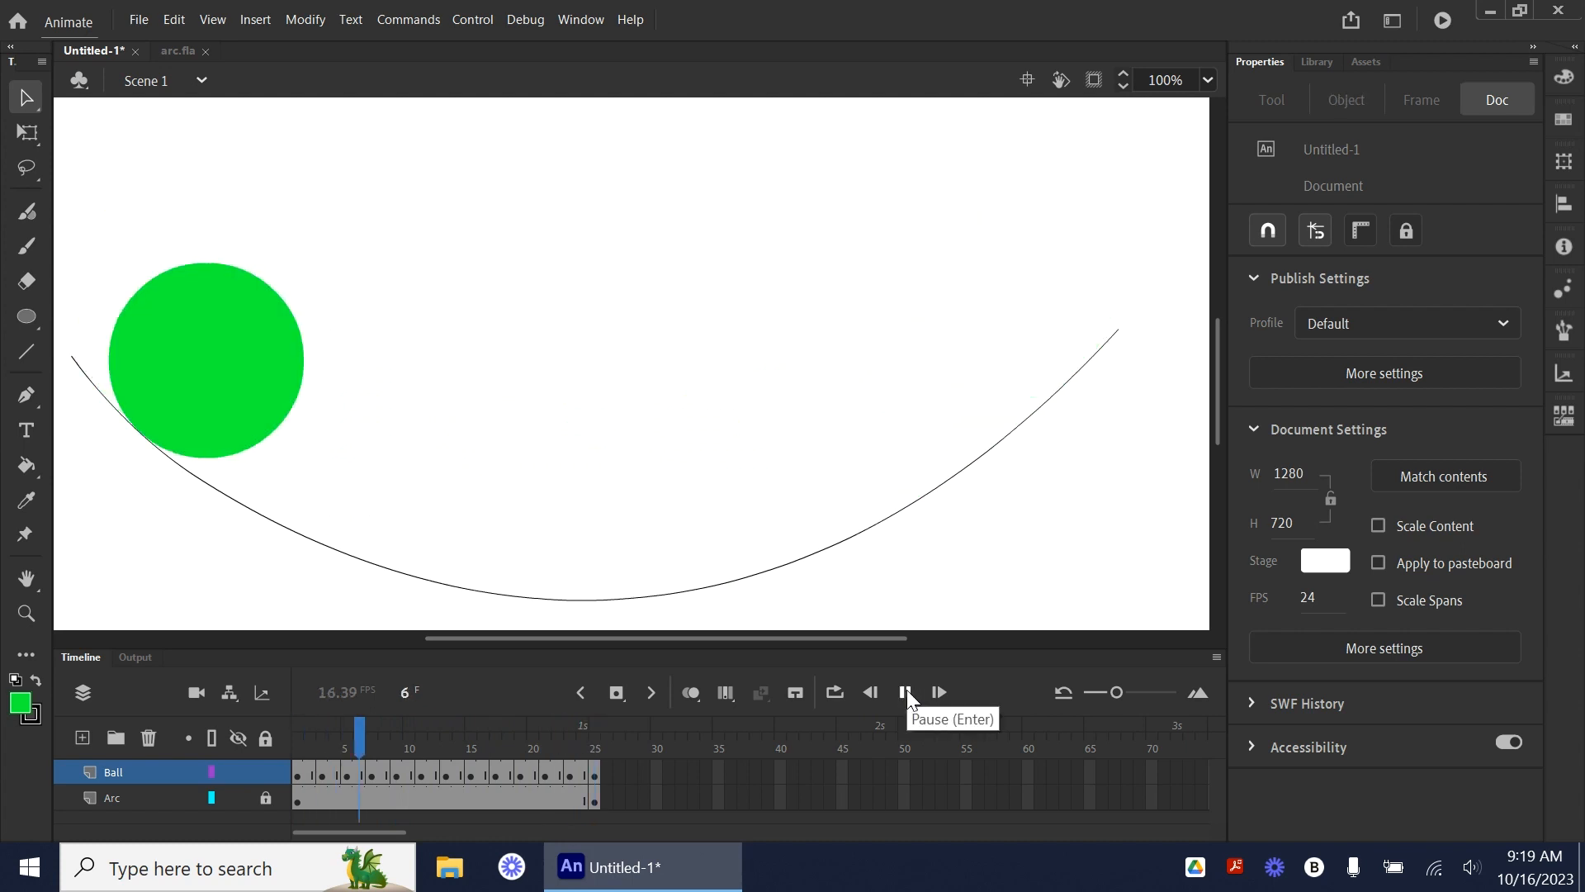
pyautogui.click(906, 692)
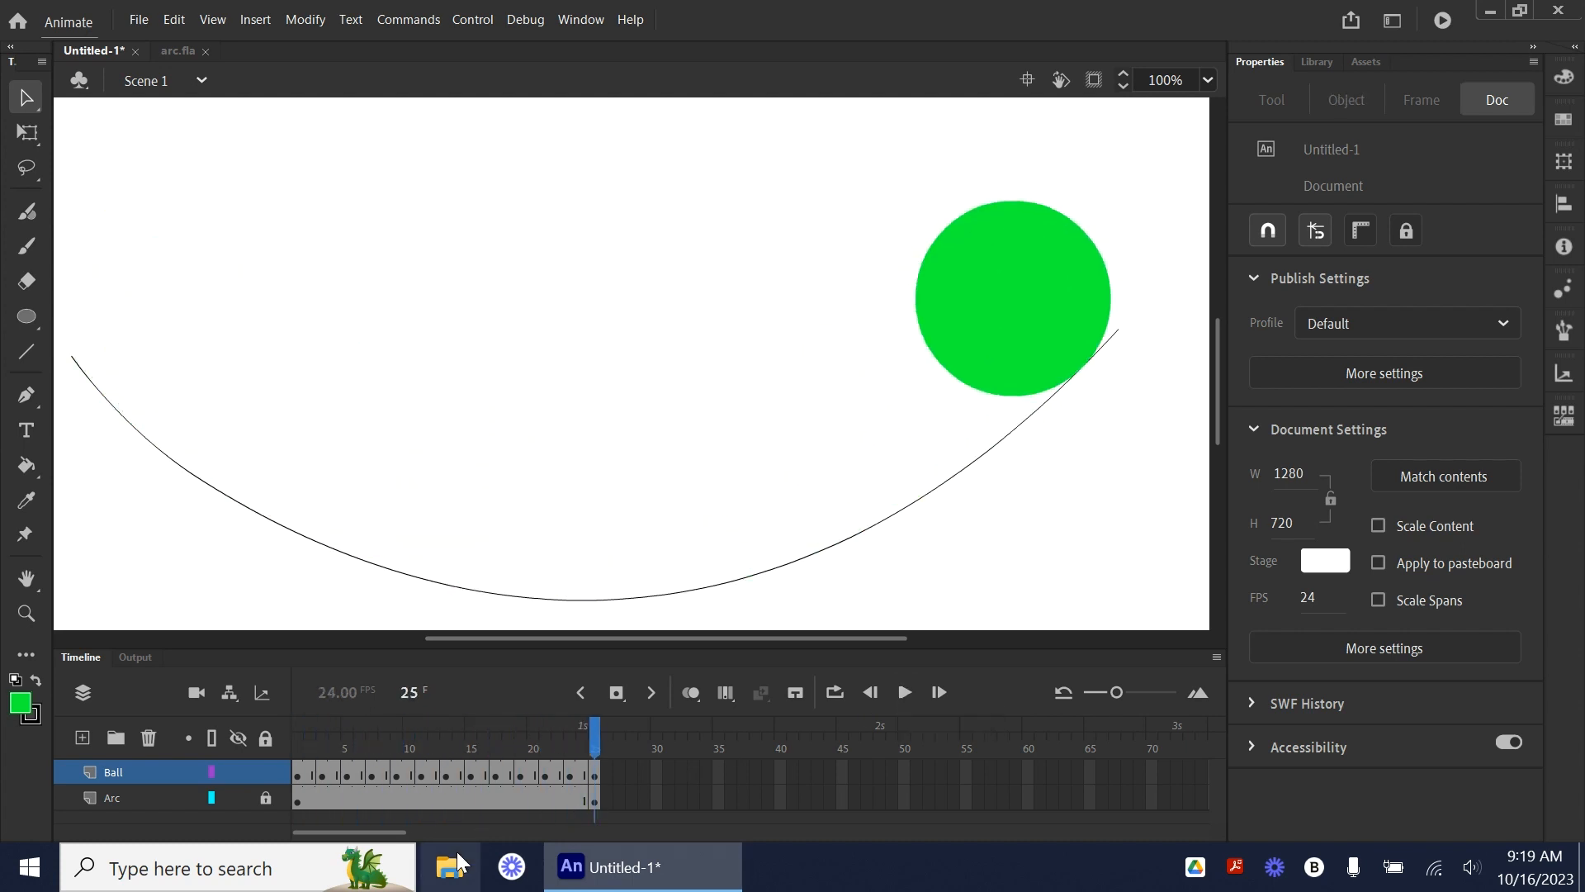
# - Turn on onion skinning and, with frame 13 current, extend its range to frame 25
pyautogui.click(696, 695)
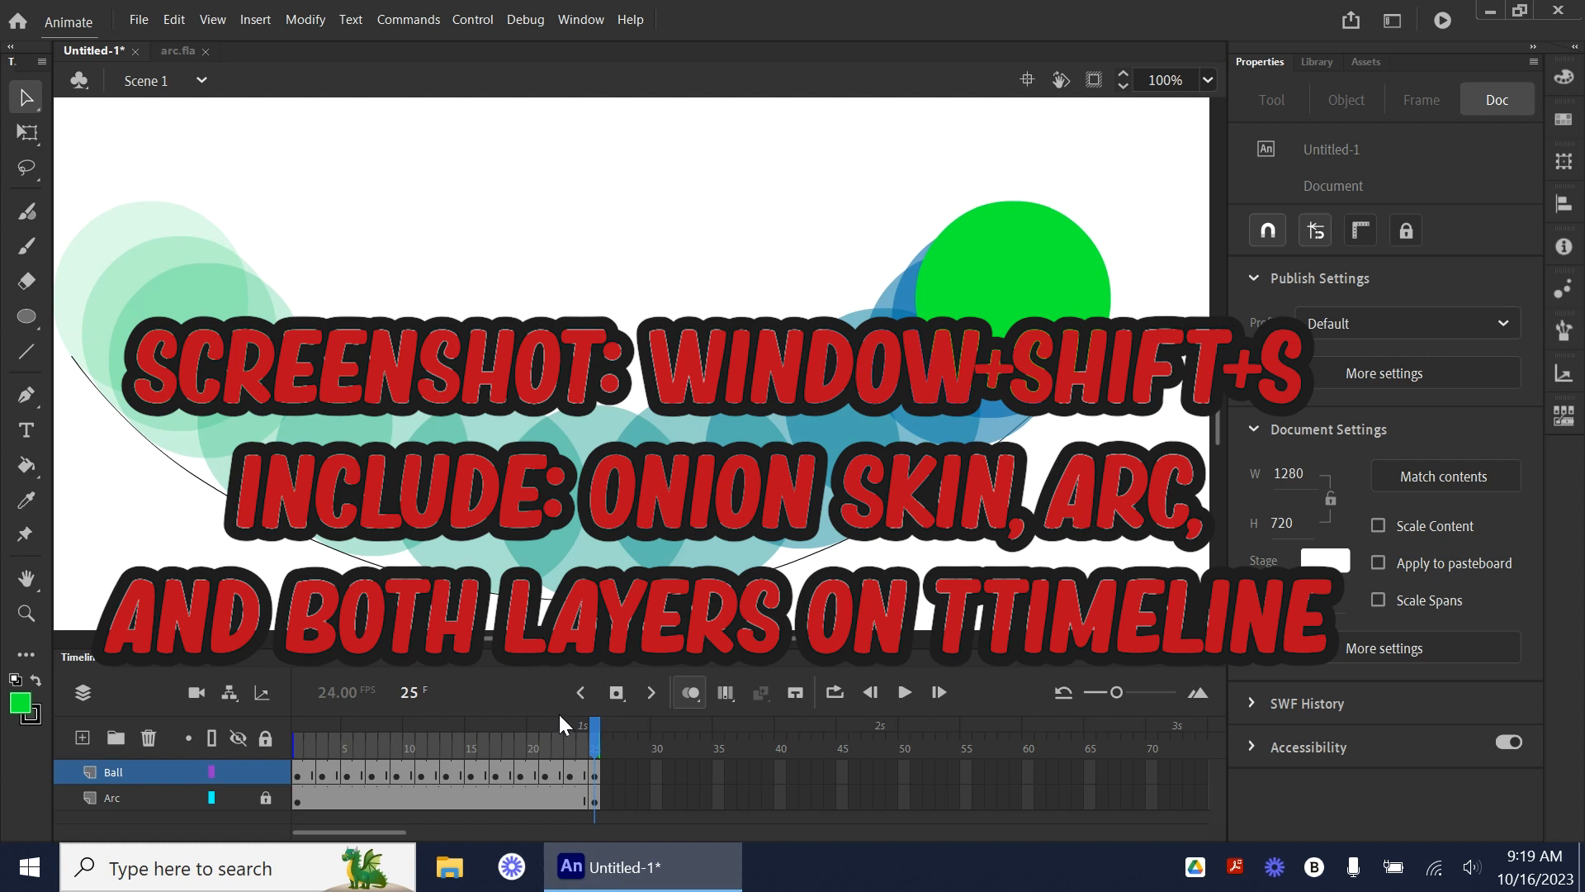
pyautogui.click(447, 773)
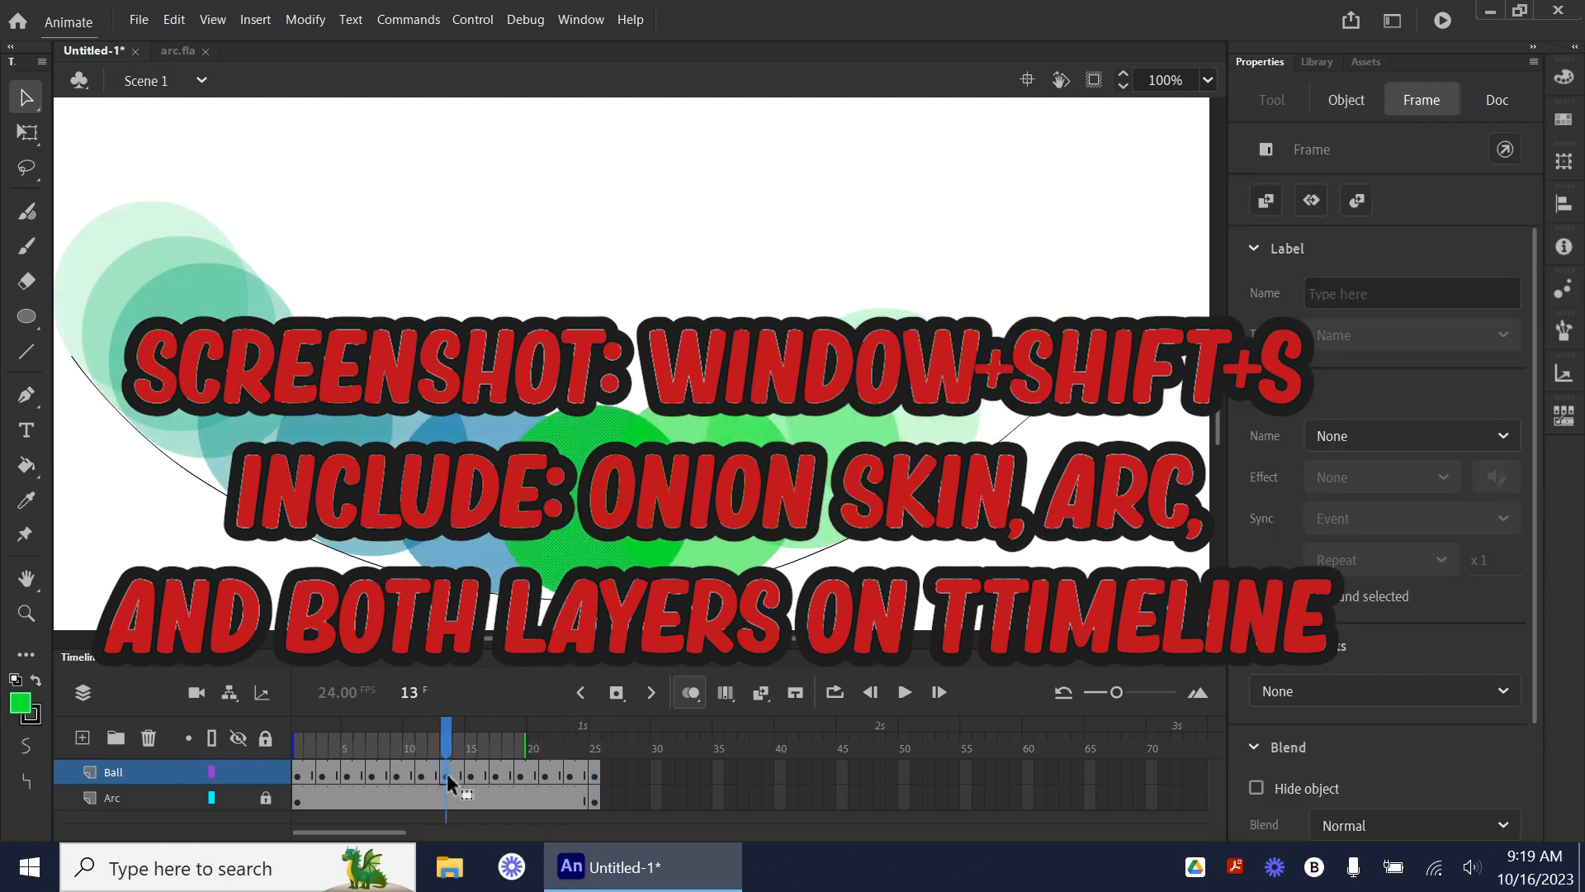
pyautogui.moveTo(531, 747); pyautogui.dragTo(599, 746)
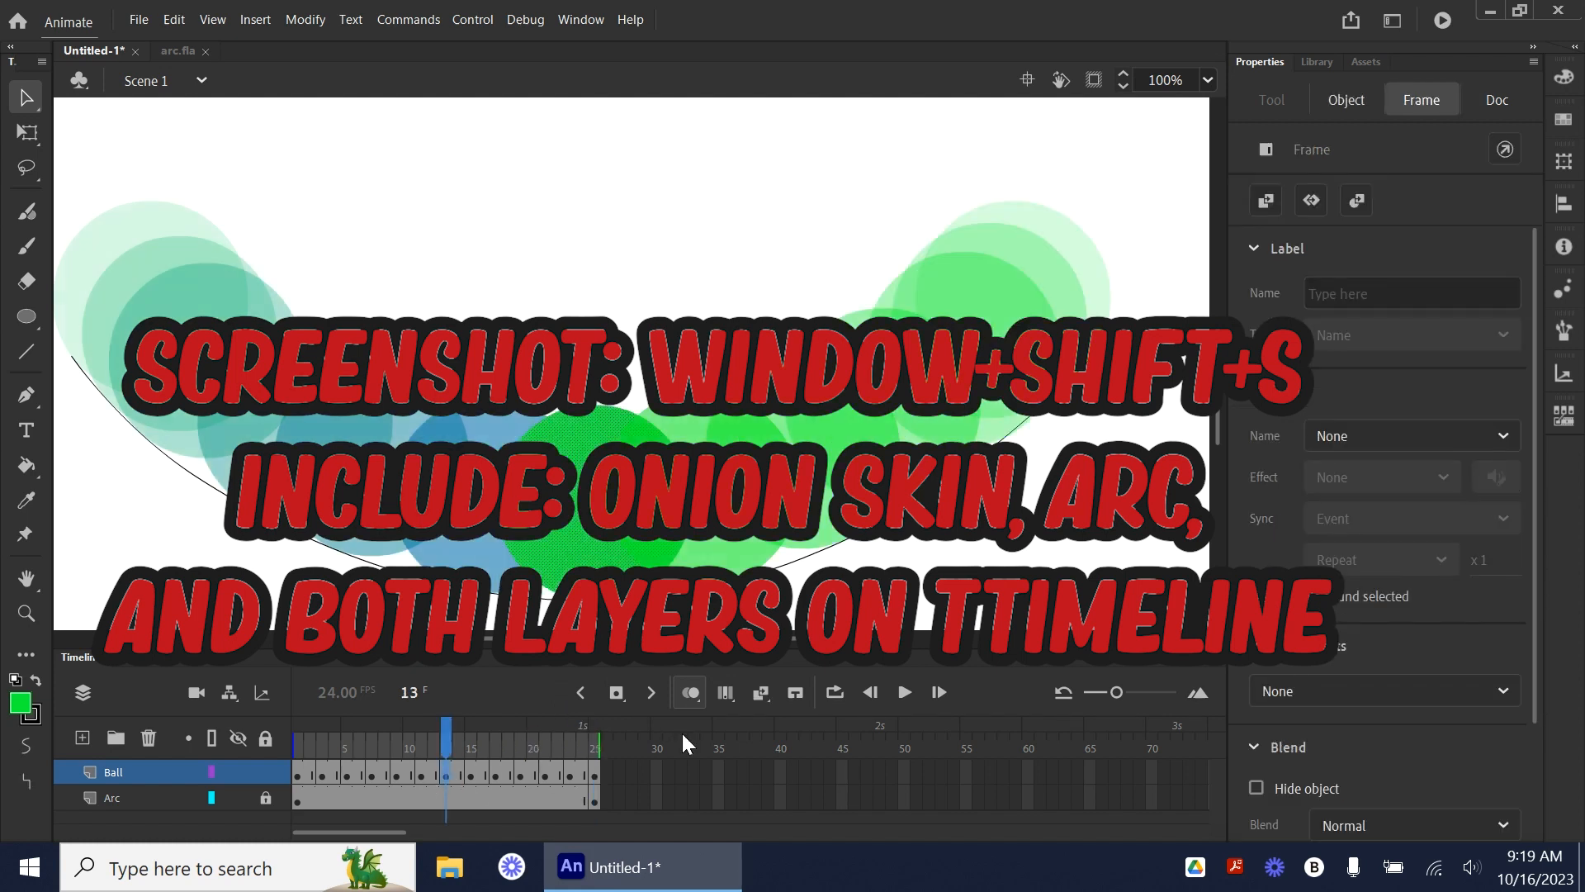
# - Compare the onion-skinned ball positions from frames 25, 1 and 13, with the onion skin range spanning frames 1 to 25
pyautogui.click(596, 774)
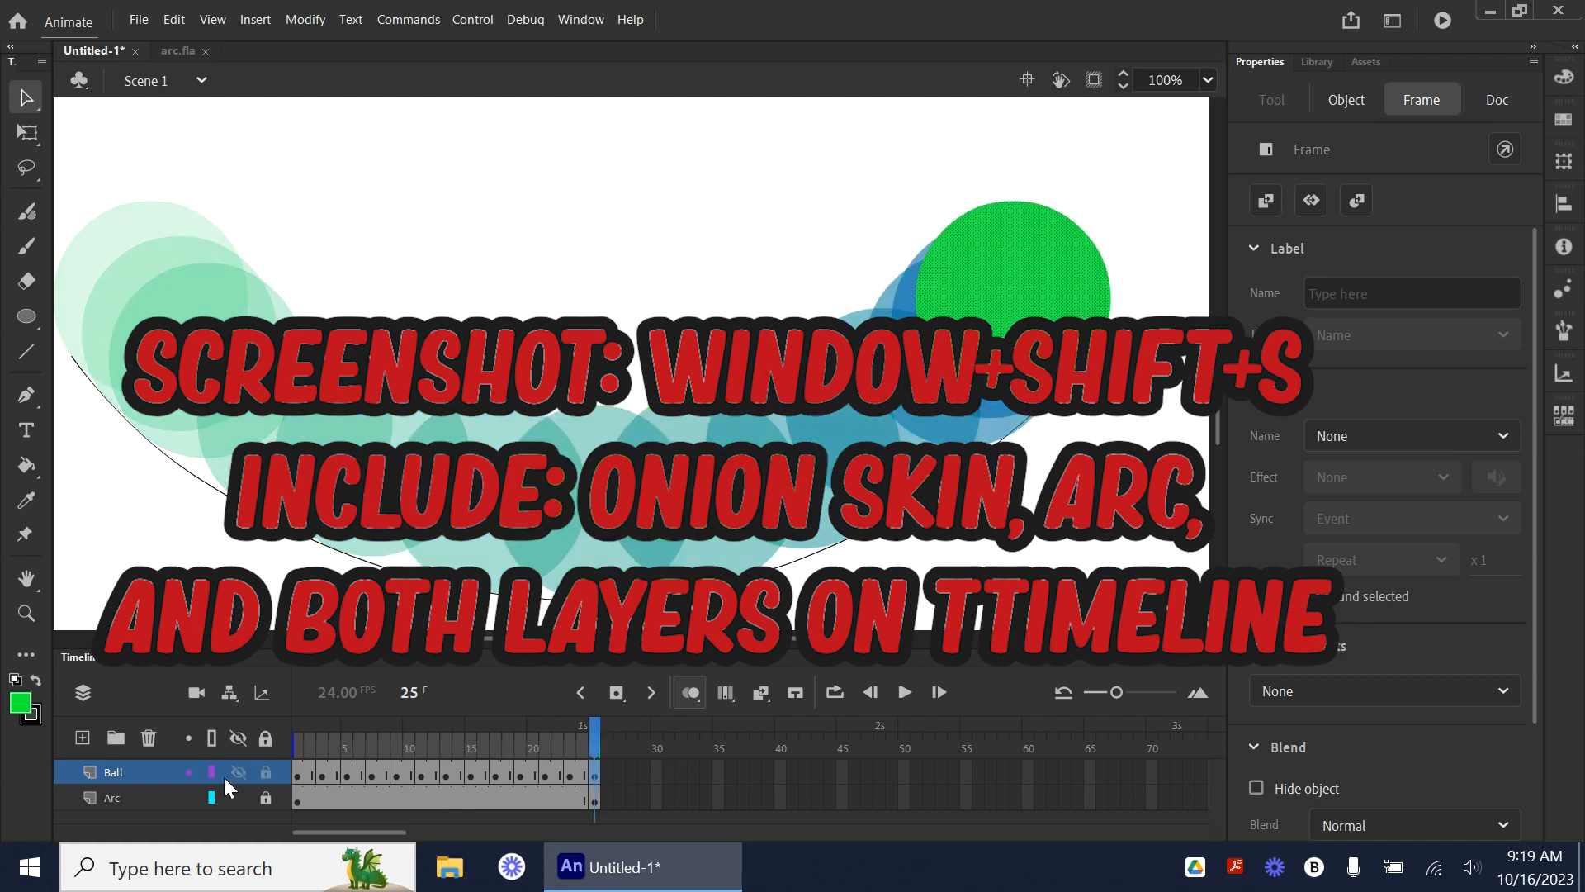
pyautogui.click(299, 776)
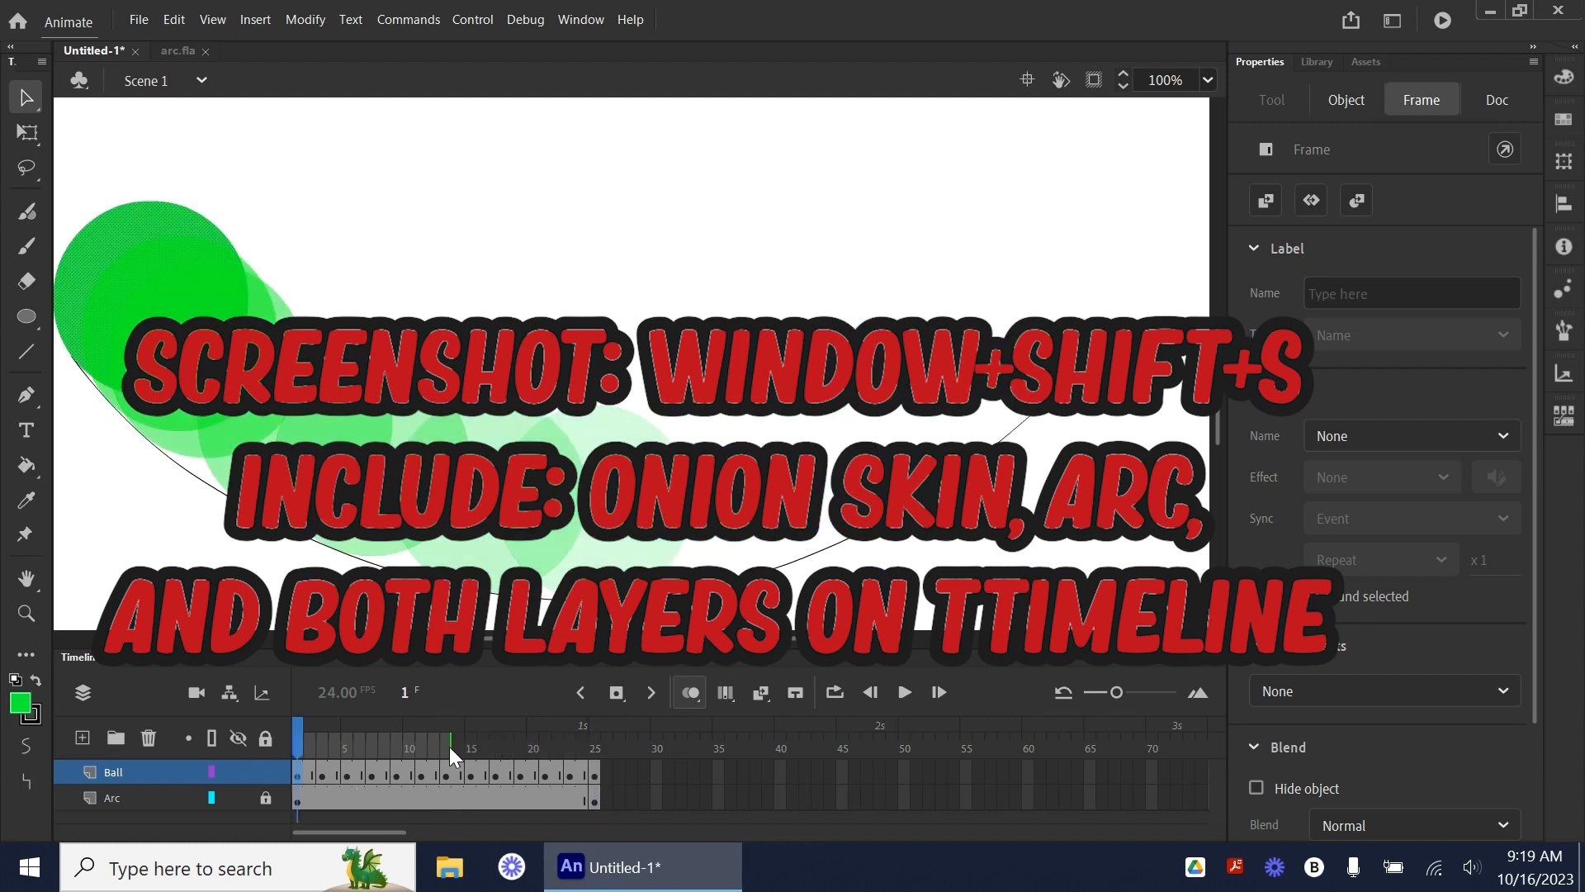
pyautogui.moveTo(453, 744); pyautogui.dragTo(598, 746)
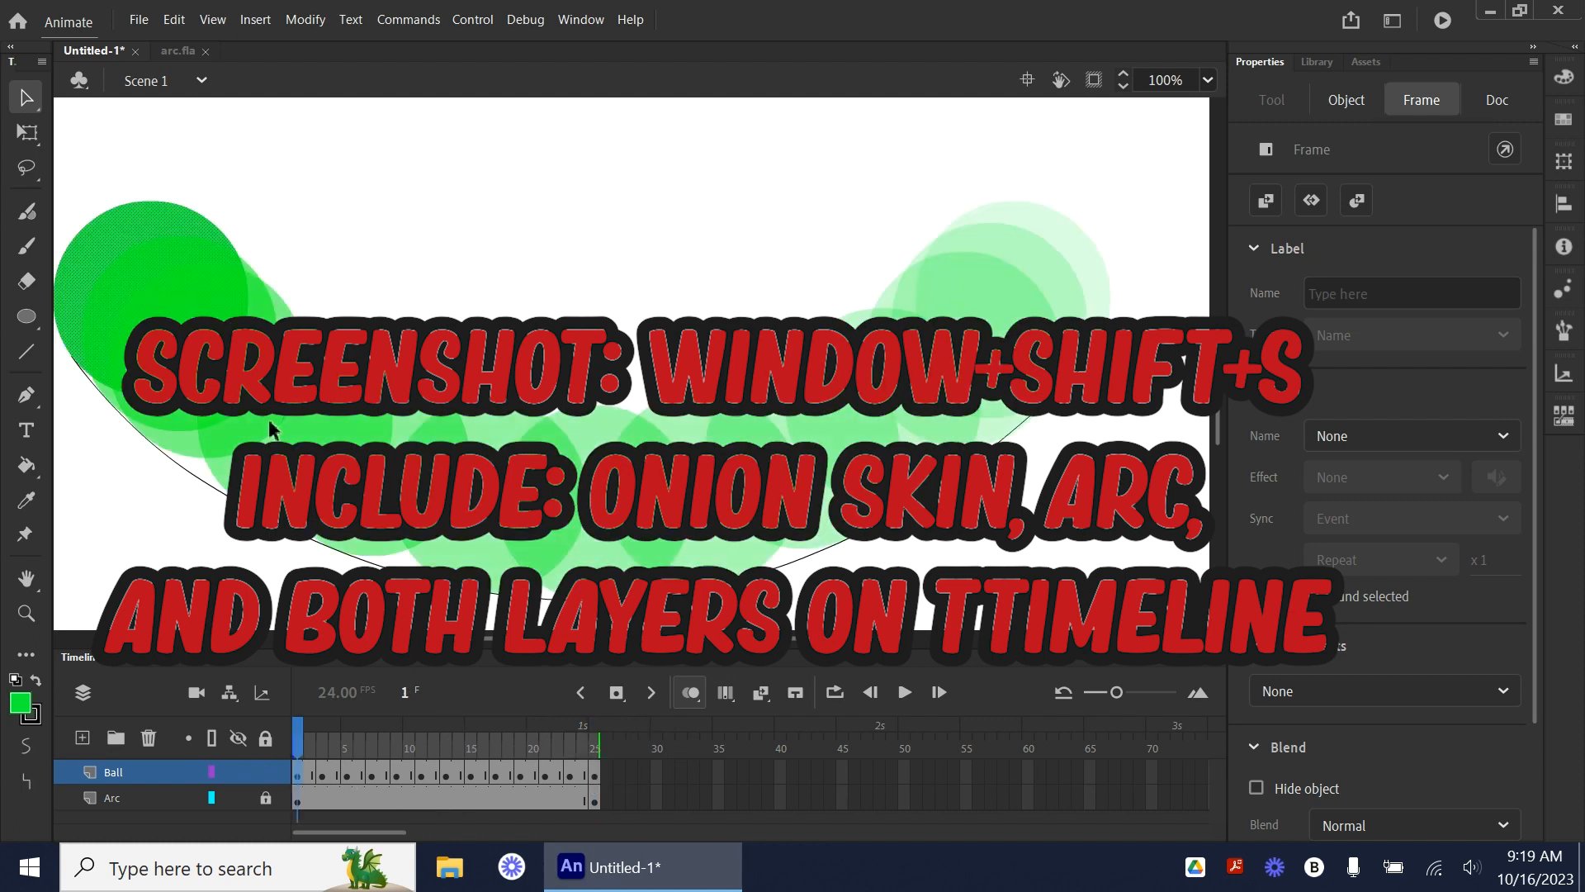
pyautogui.click(594, 775)
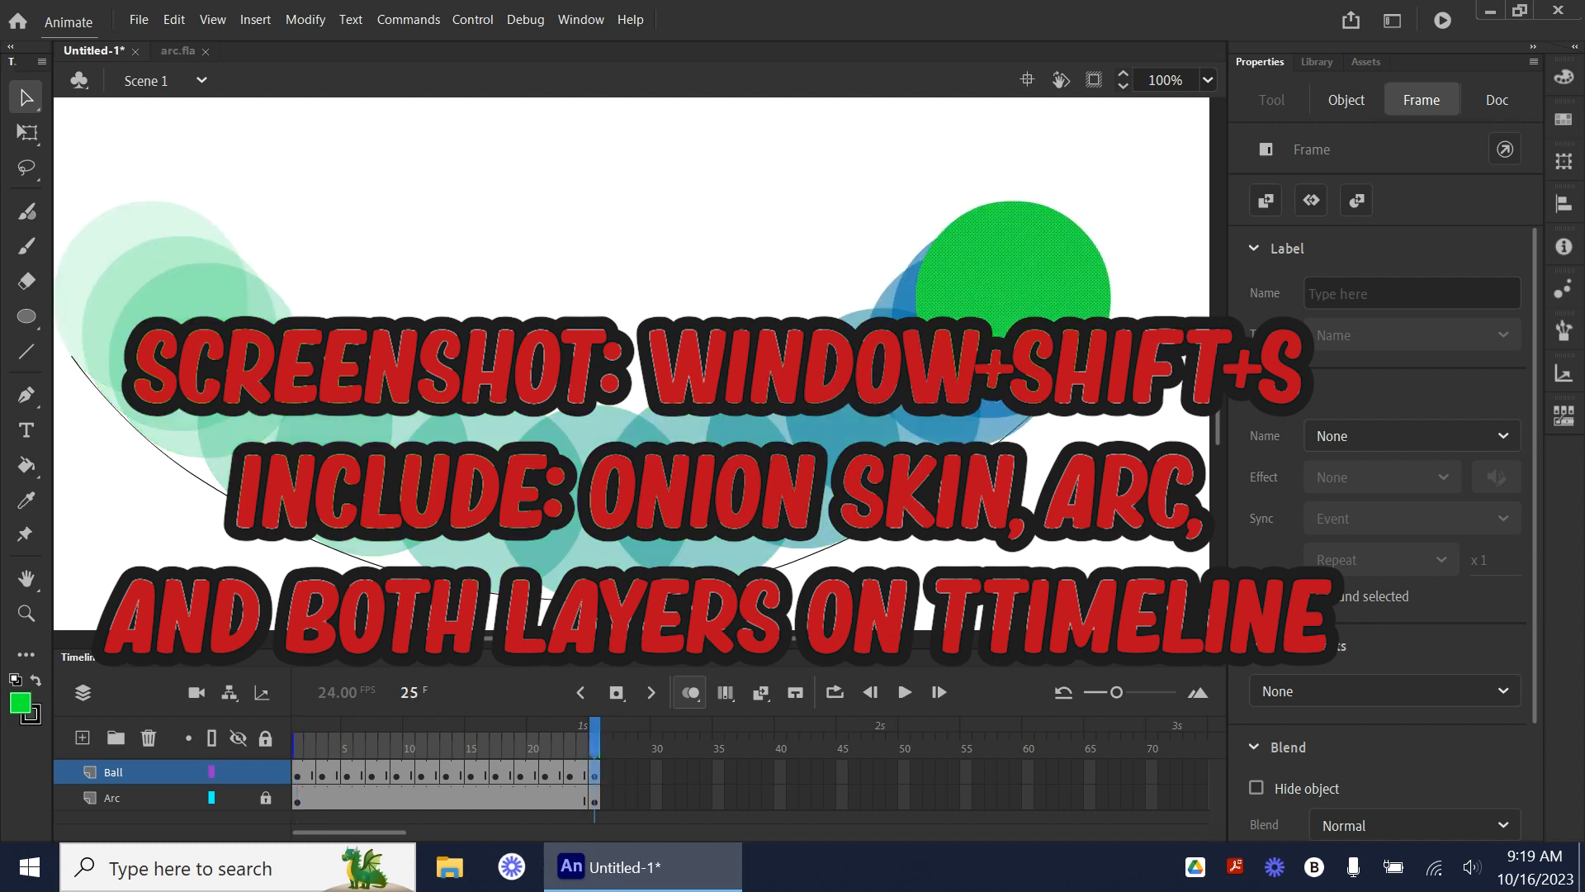
pyautogui.click(446, 773)
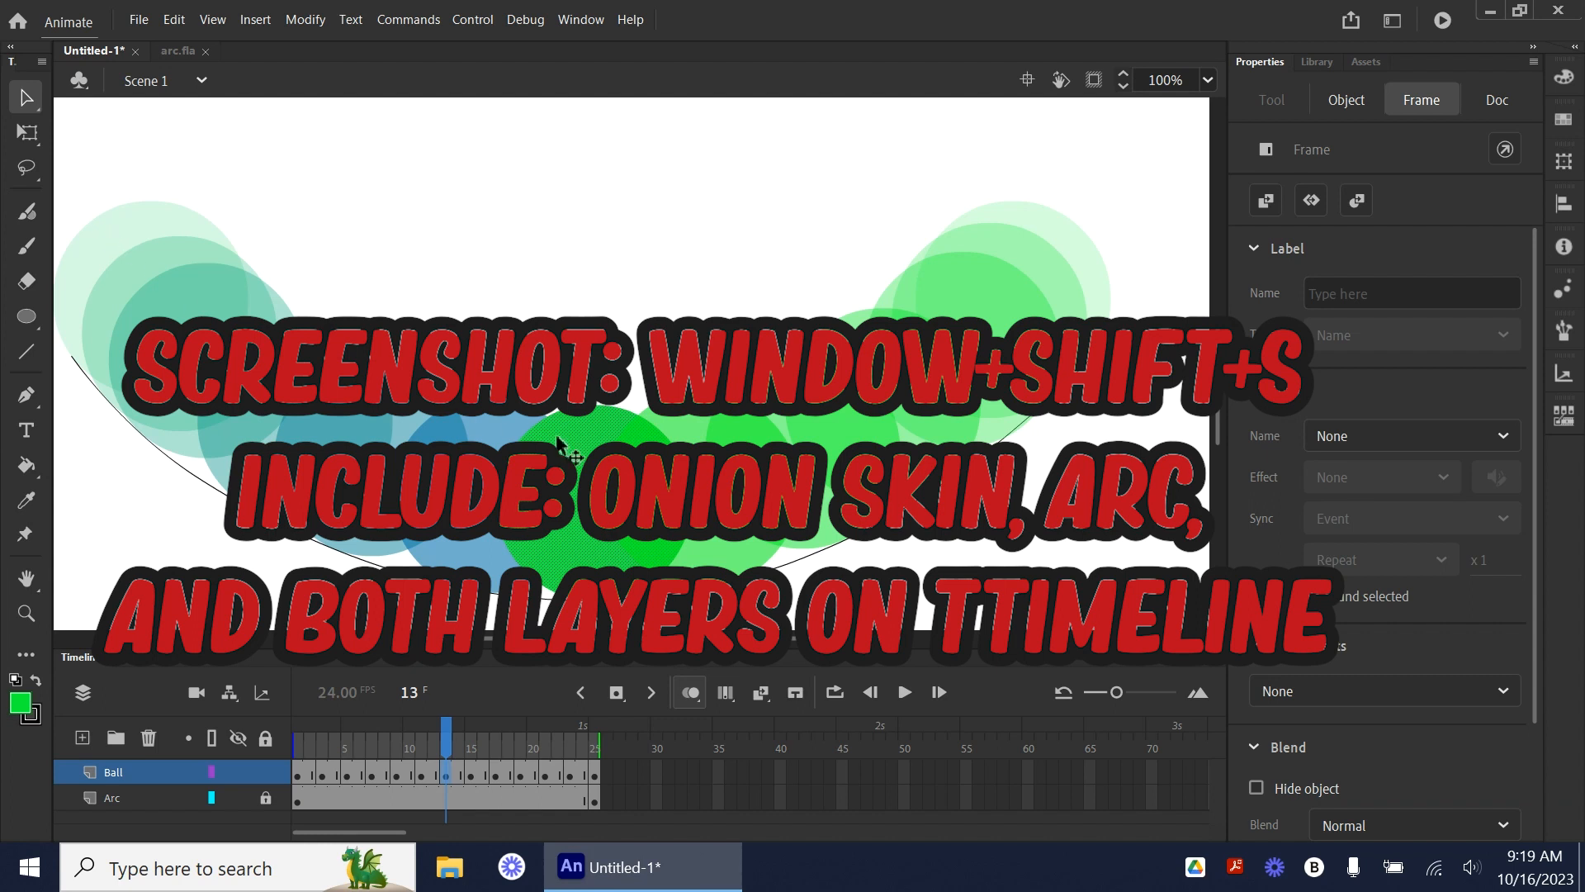
# - Capture a rectangular snip of the stage and both timeline layers with frame 25 current, and open it in Snip & Sketch
pyautogui.click(594, 775)
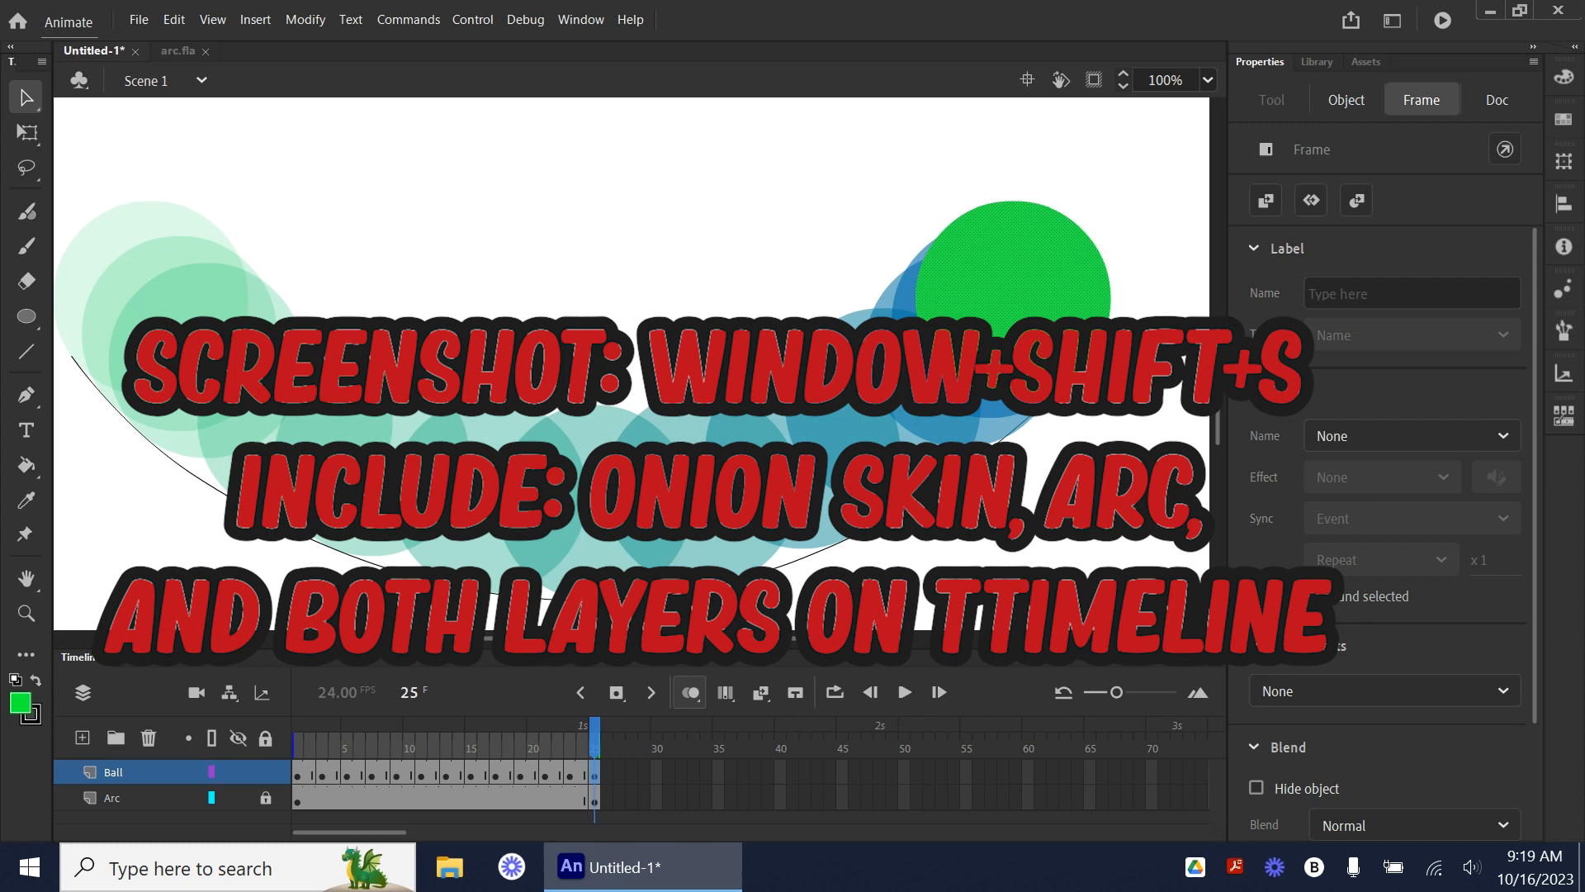
pyautogui.press('super+shift+s')
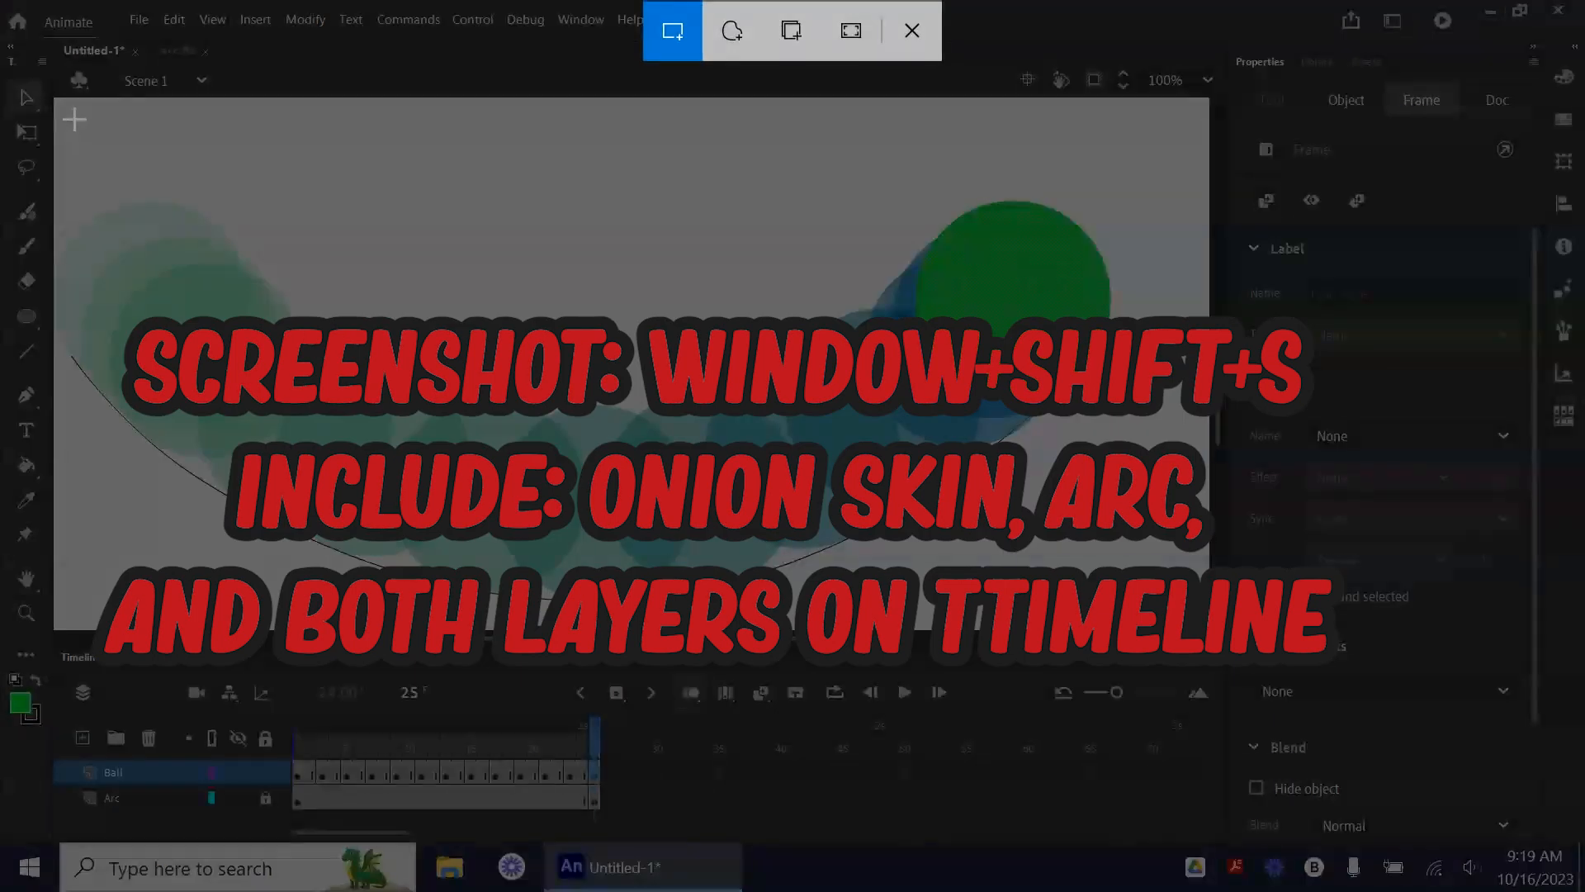
pyautogui.moveTo(56, 101)
pyautogui.mouseDown()
pyautogui.moveTo(474, 561)
pyautogui.moveTo(763, 755)
pyautogui.moveTo(1220, 817)
pyautogui.moveTo(1207, 836)
pyautogui.mouseUp()
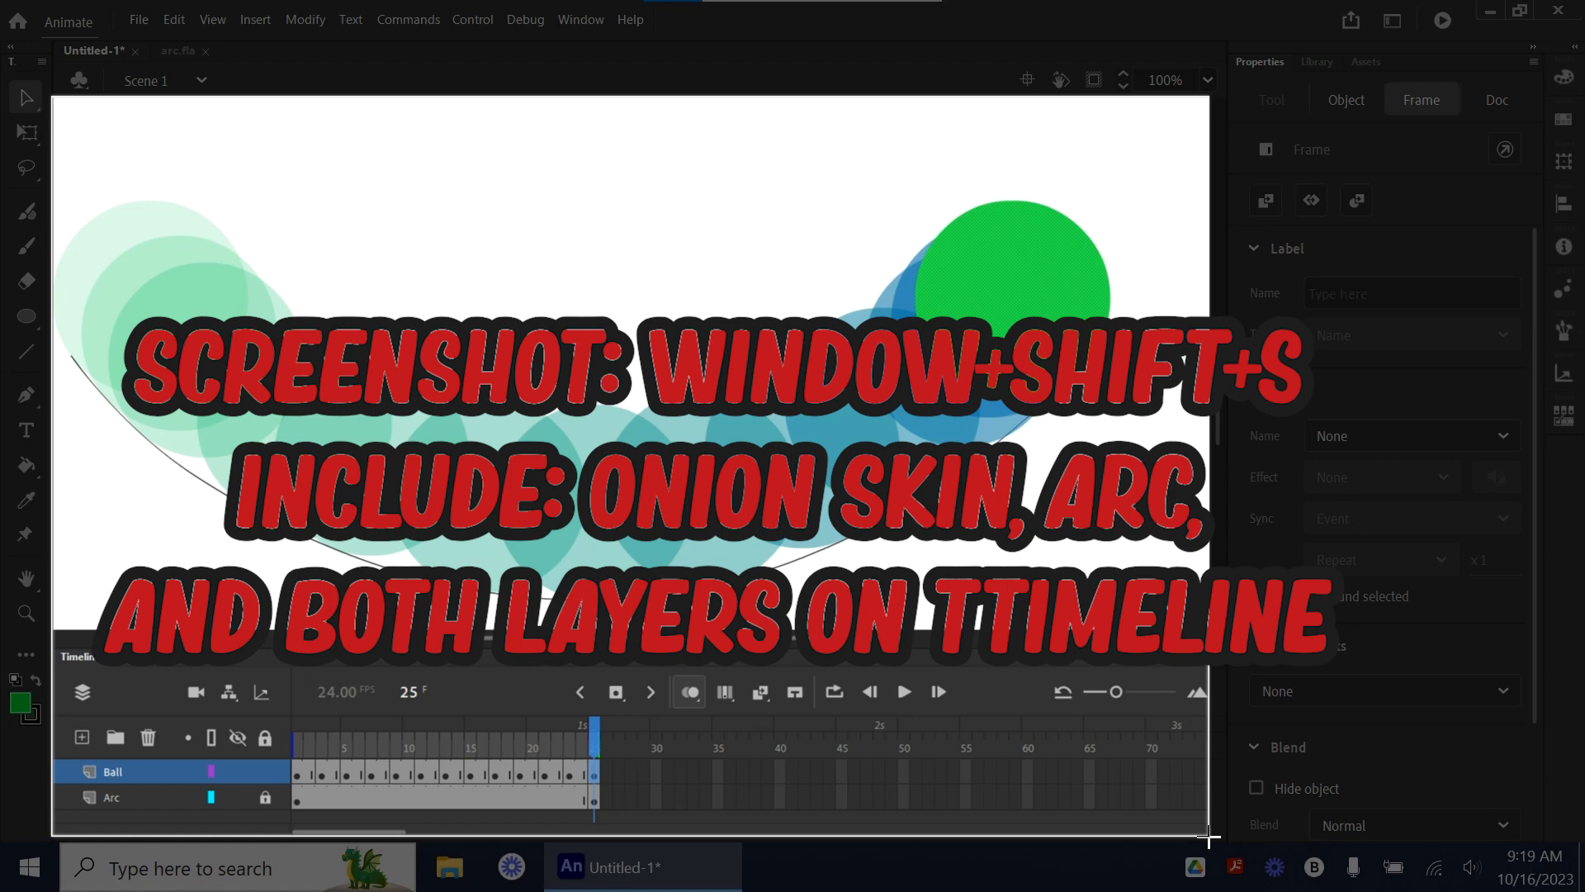
pyautogui.moveTo(1208, 836)
pyautogui.mouseDown()
pyautogui.moveTo(389, 247)
pyautogui.moveTo(963, 478)
pyautogui.moveTo(1203, 658)
pyautogui.moveTo(1232, 824)
pyautogui.moveTo(407, 859)
pyautogui.moveTo(1218, 823)
pyautogui.moveTo(1206, 841)
pyautogui.mouseUp()
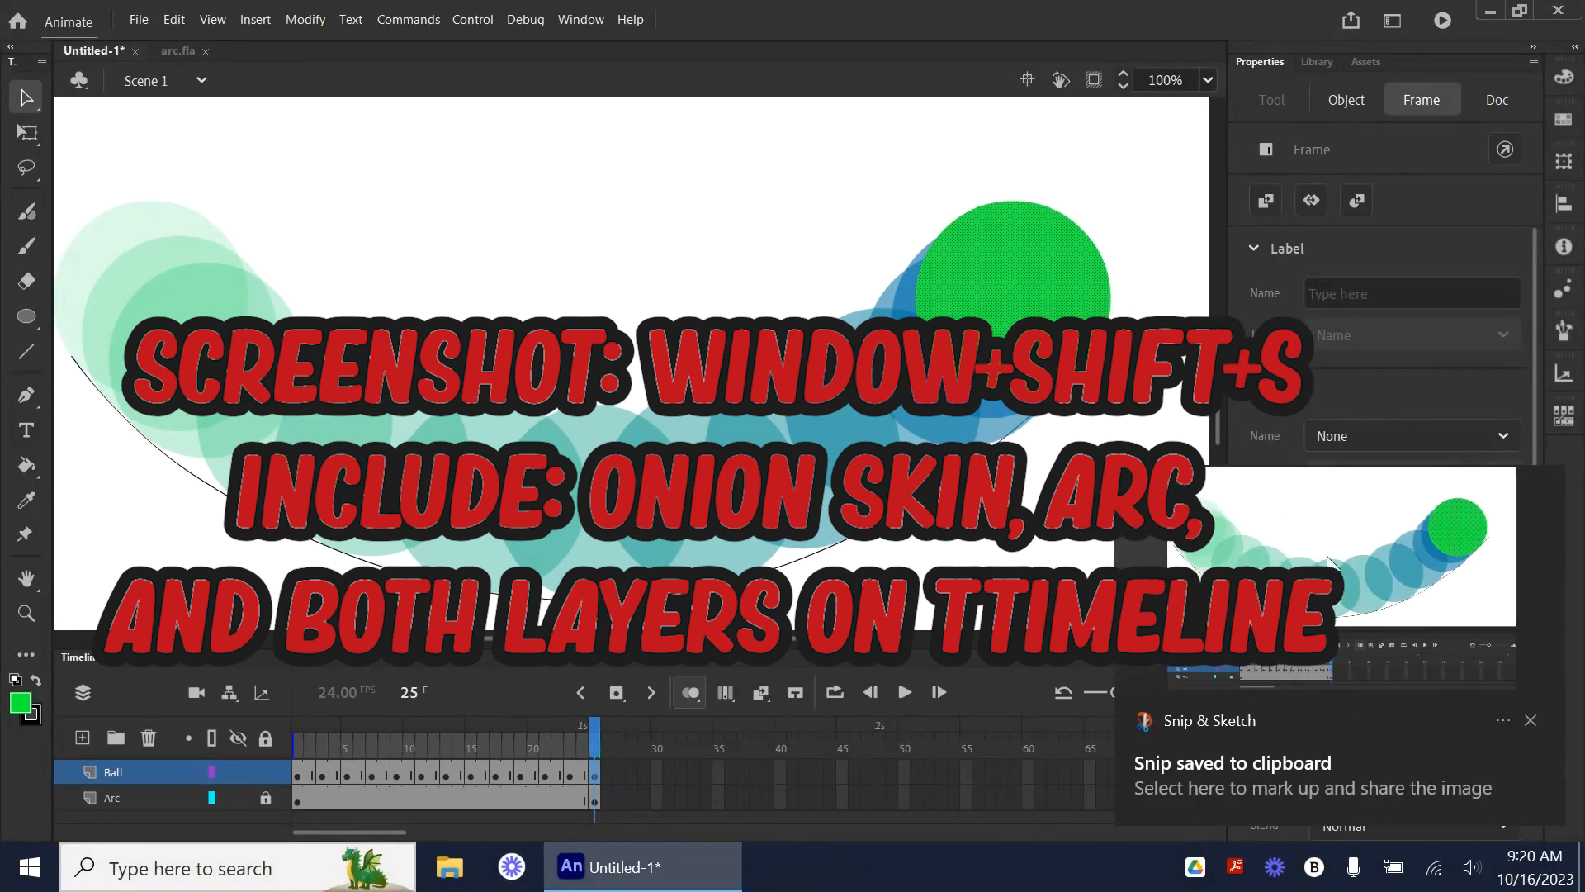
pyautogui.click(1339, 578)
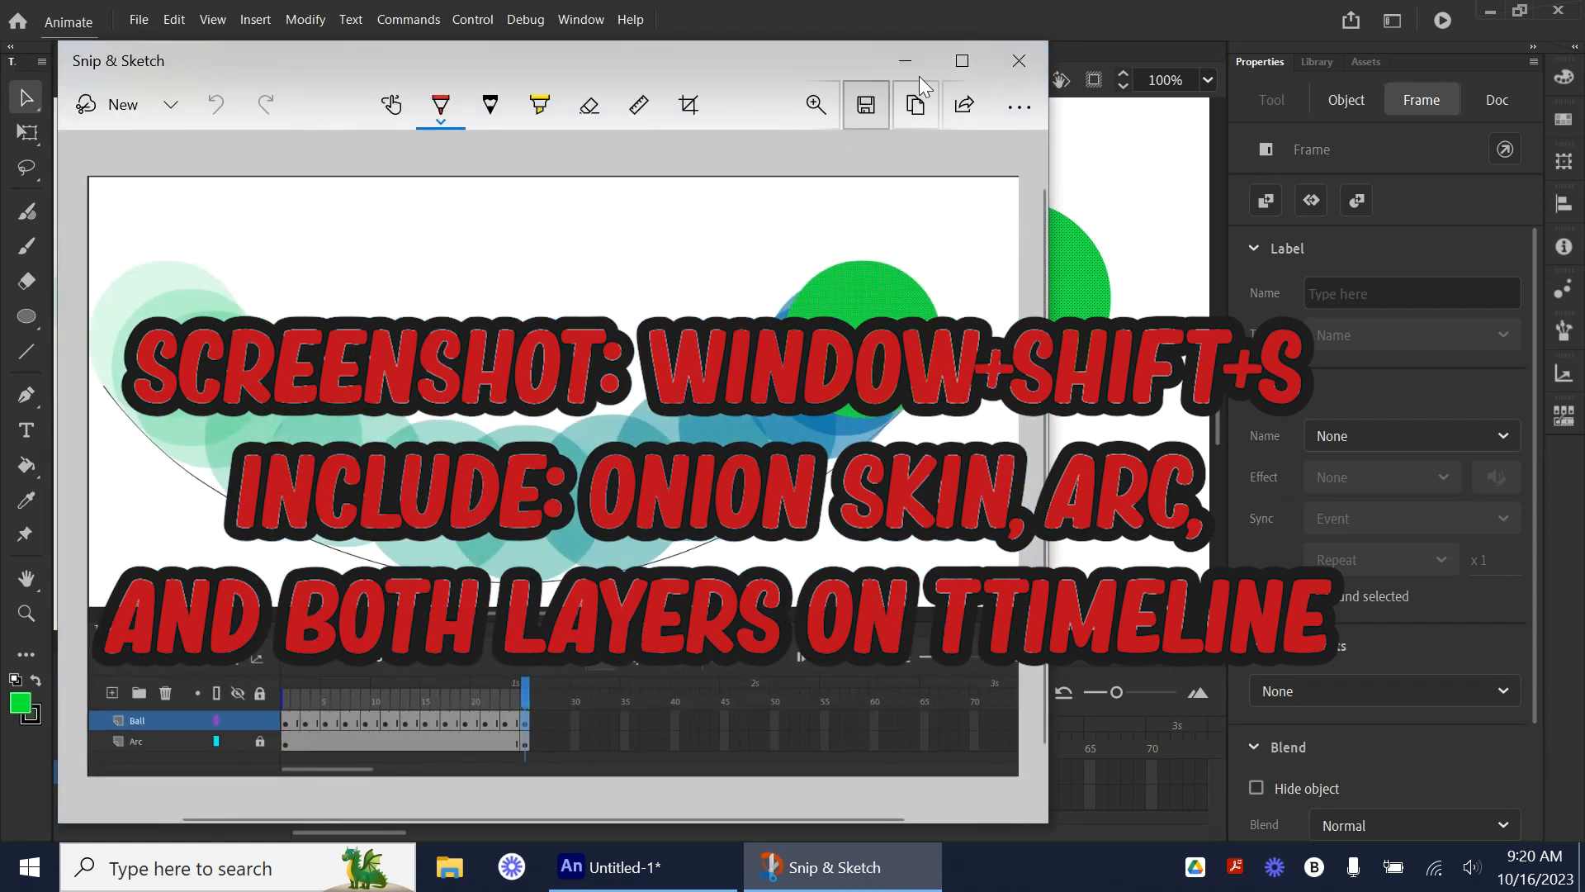
# - Return to Animate, turn off onion skinning and hide the Arc layer to play the ball animation without its guide
pyautogui.click(906, 63)
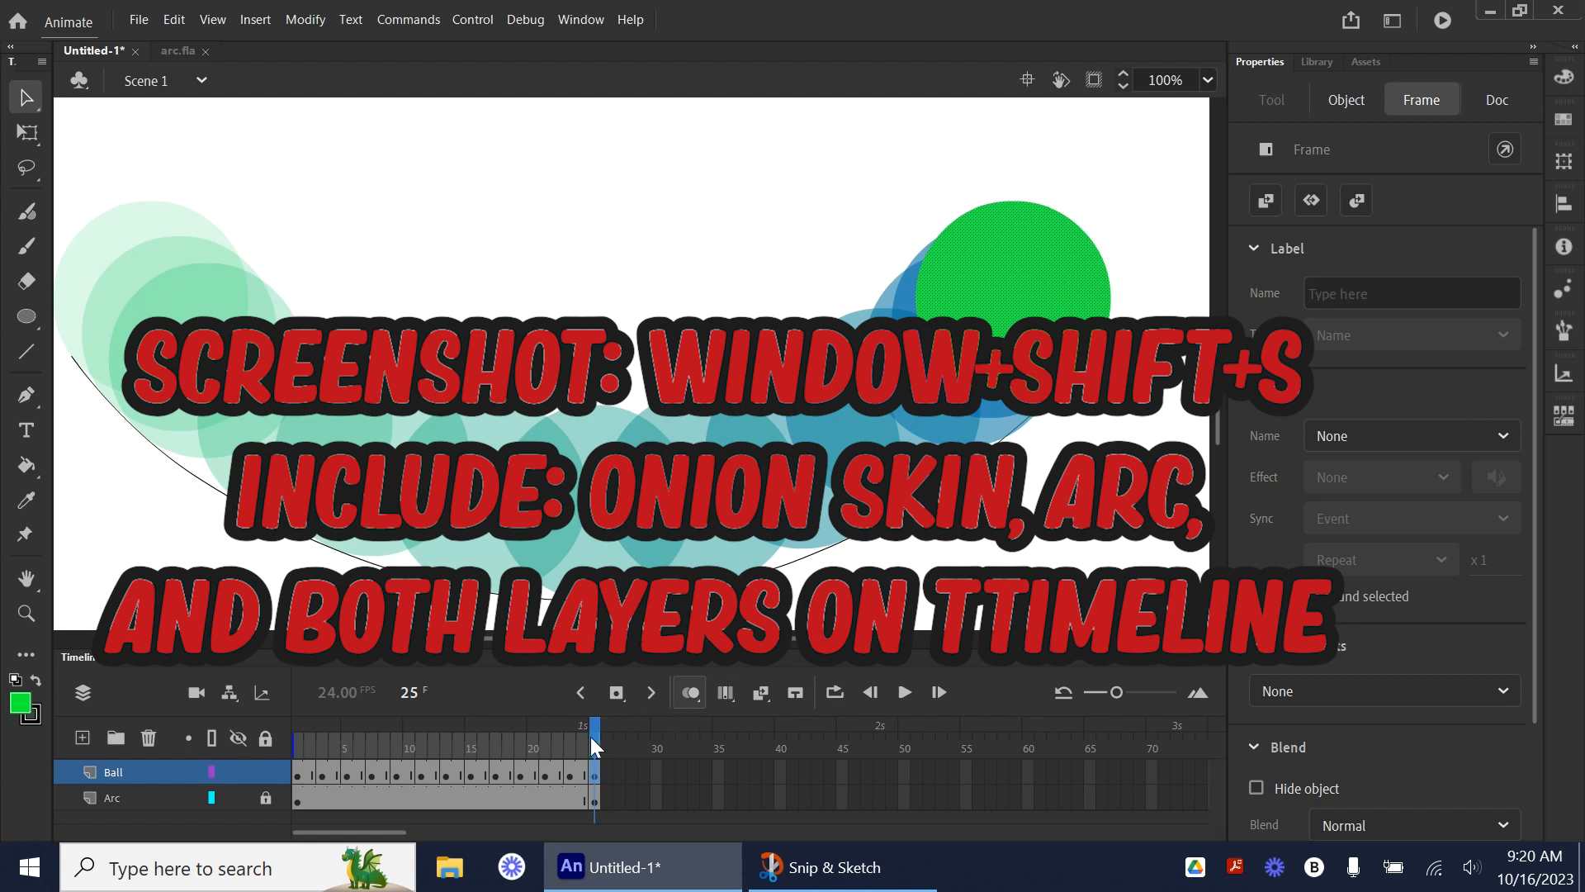
pyautogui.click(702, 687)
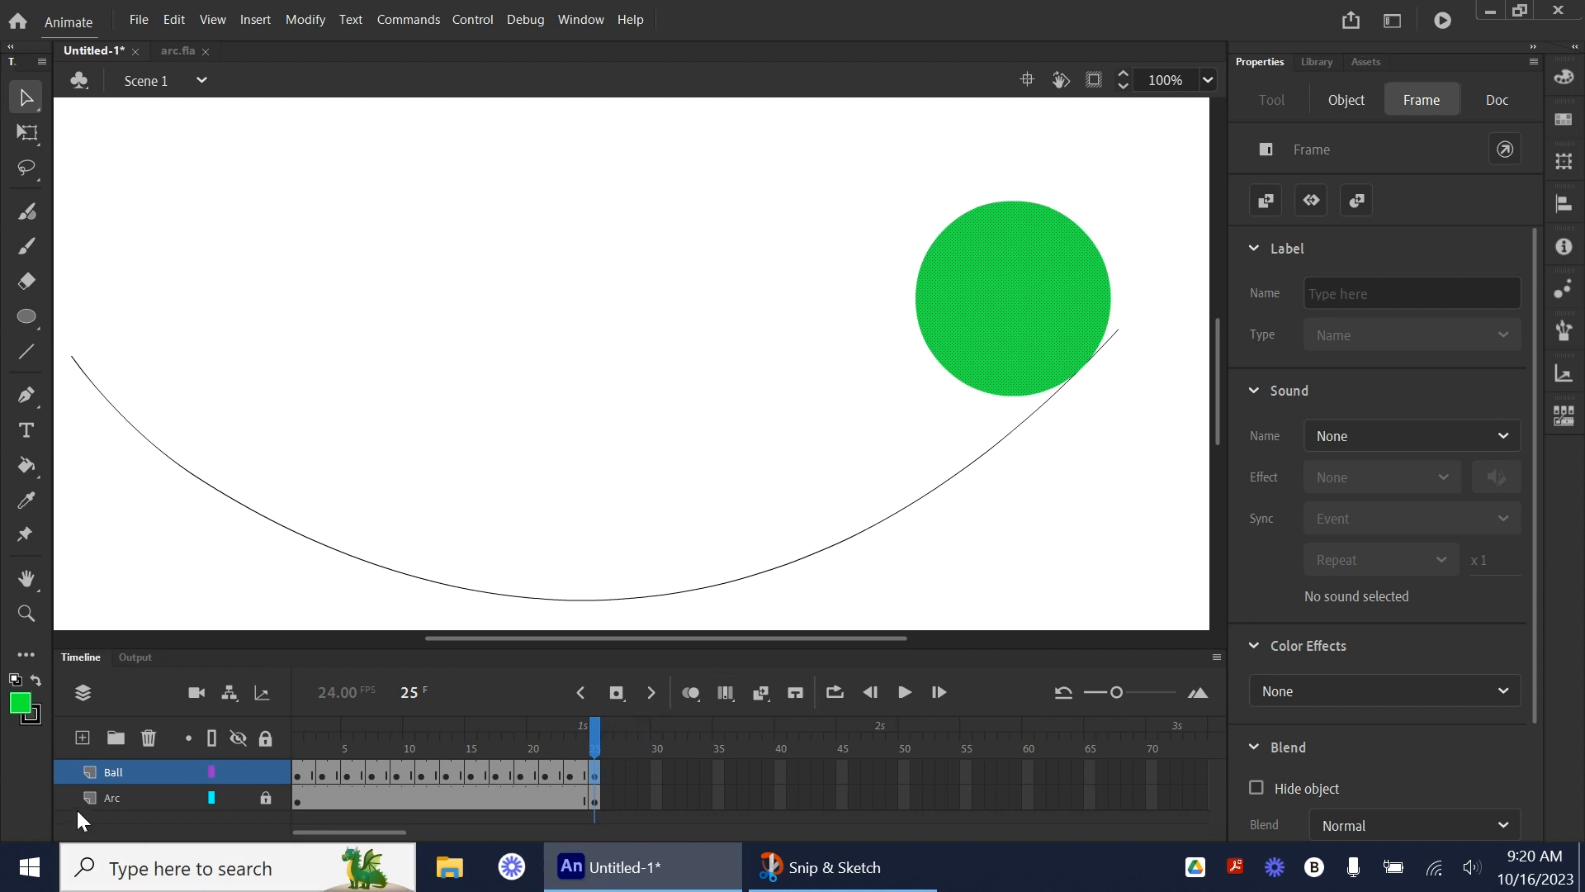
pyautogui.click(229, 799)
pyautogui.click(240, 797)
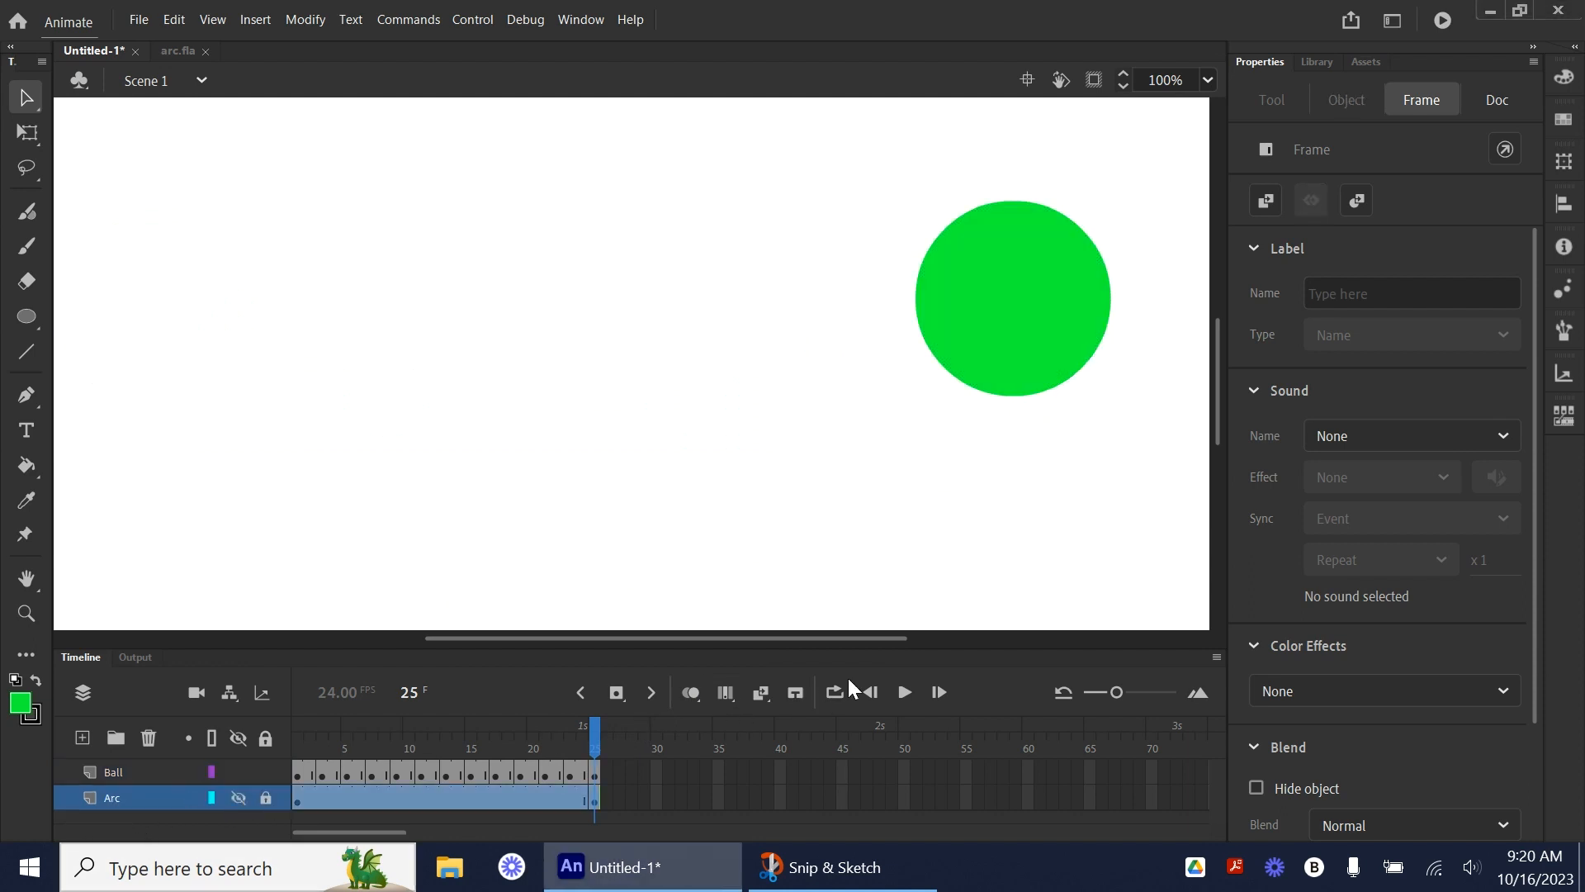
pyautogui.click(898, 697)
# - Start exporting the animation as an animated GIF and turn off transparency in the export settings
pyautogui.click(137, 18)
pyautogui.moveTo(185, 384)
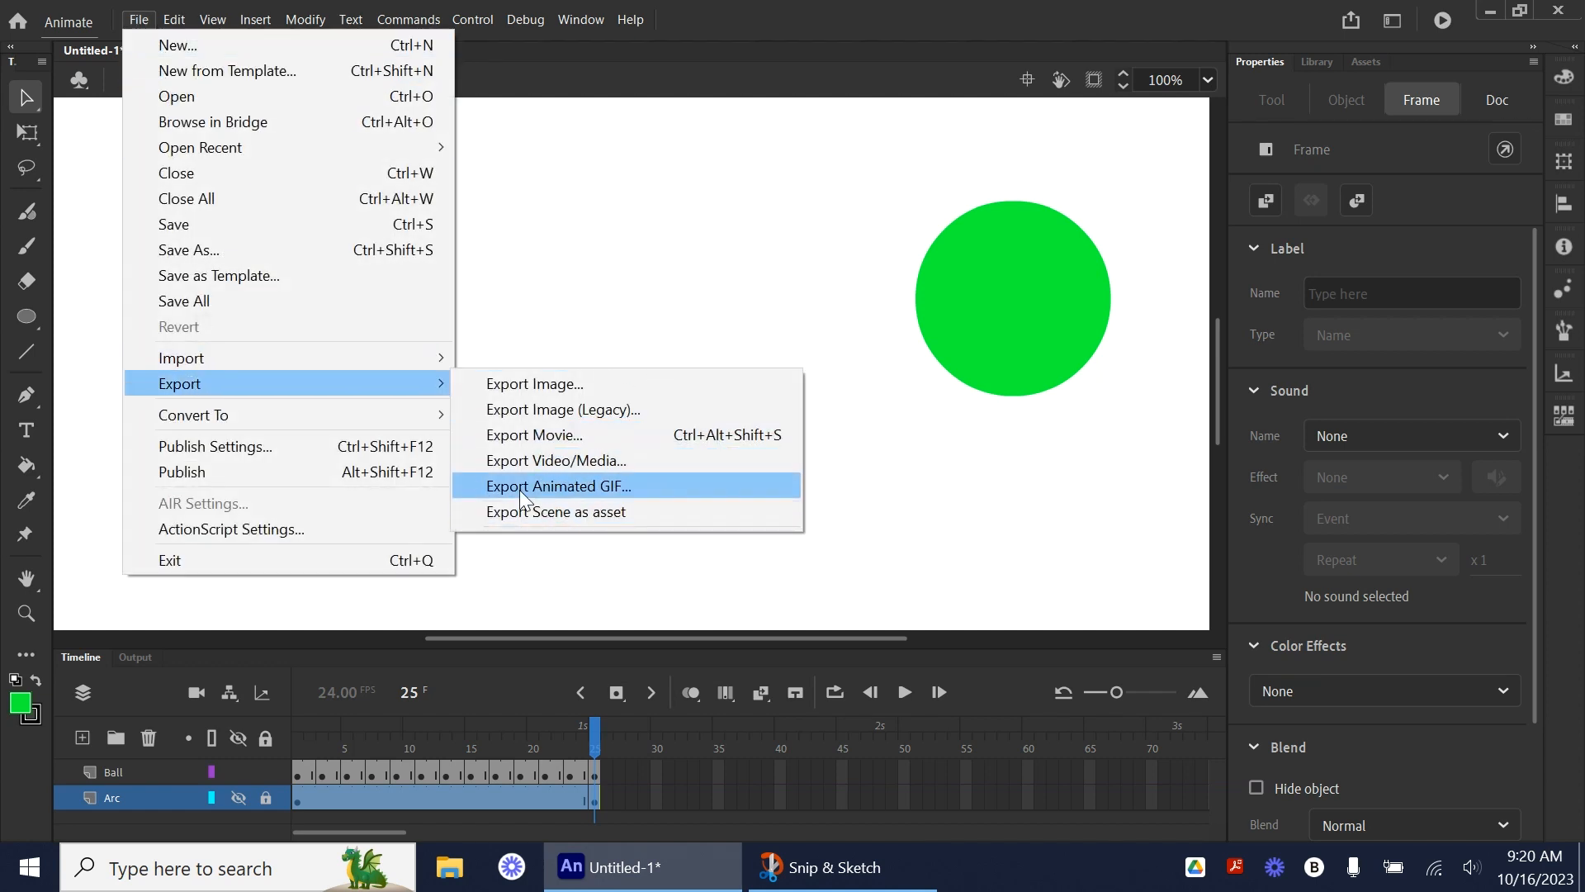
pyautogui.click(634, 487)
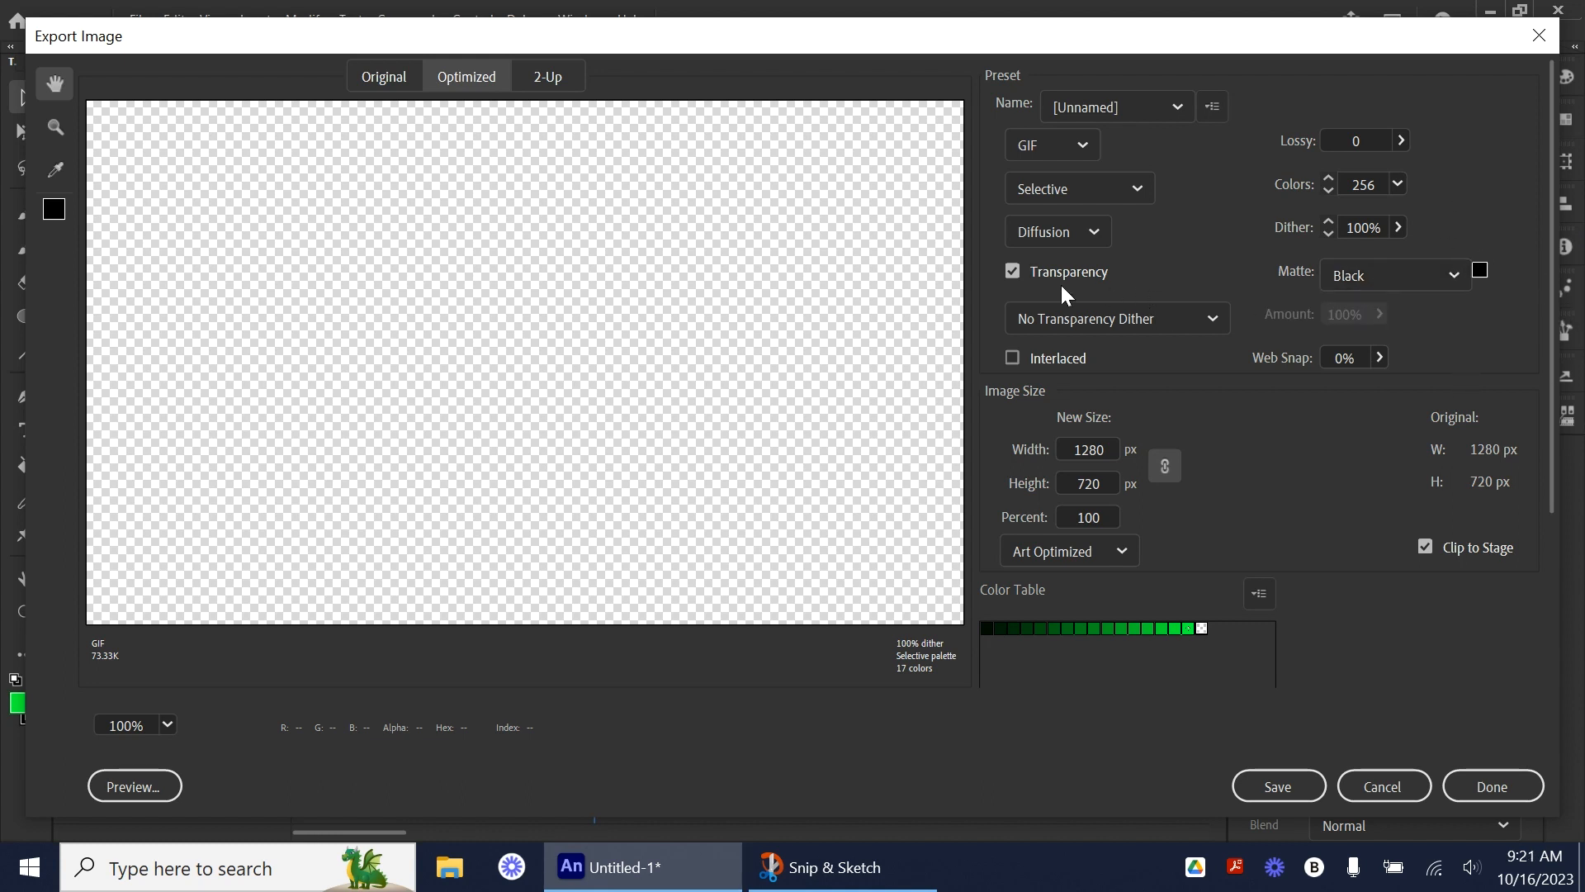
pyautogui.click(1013, 271)
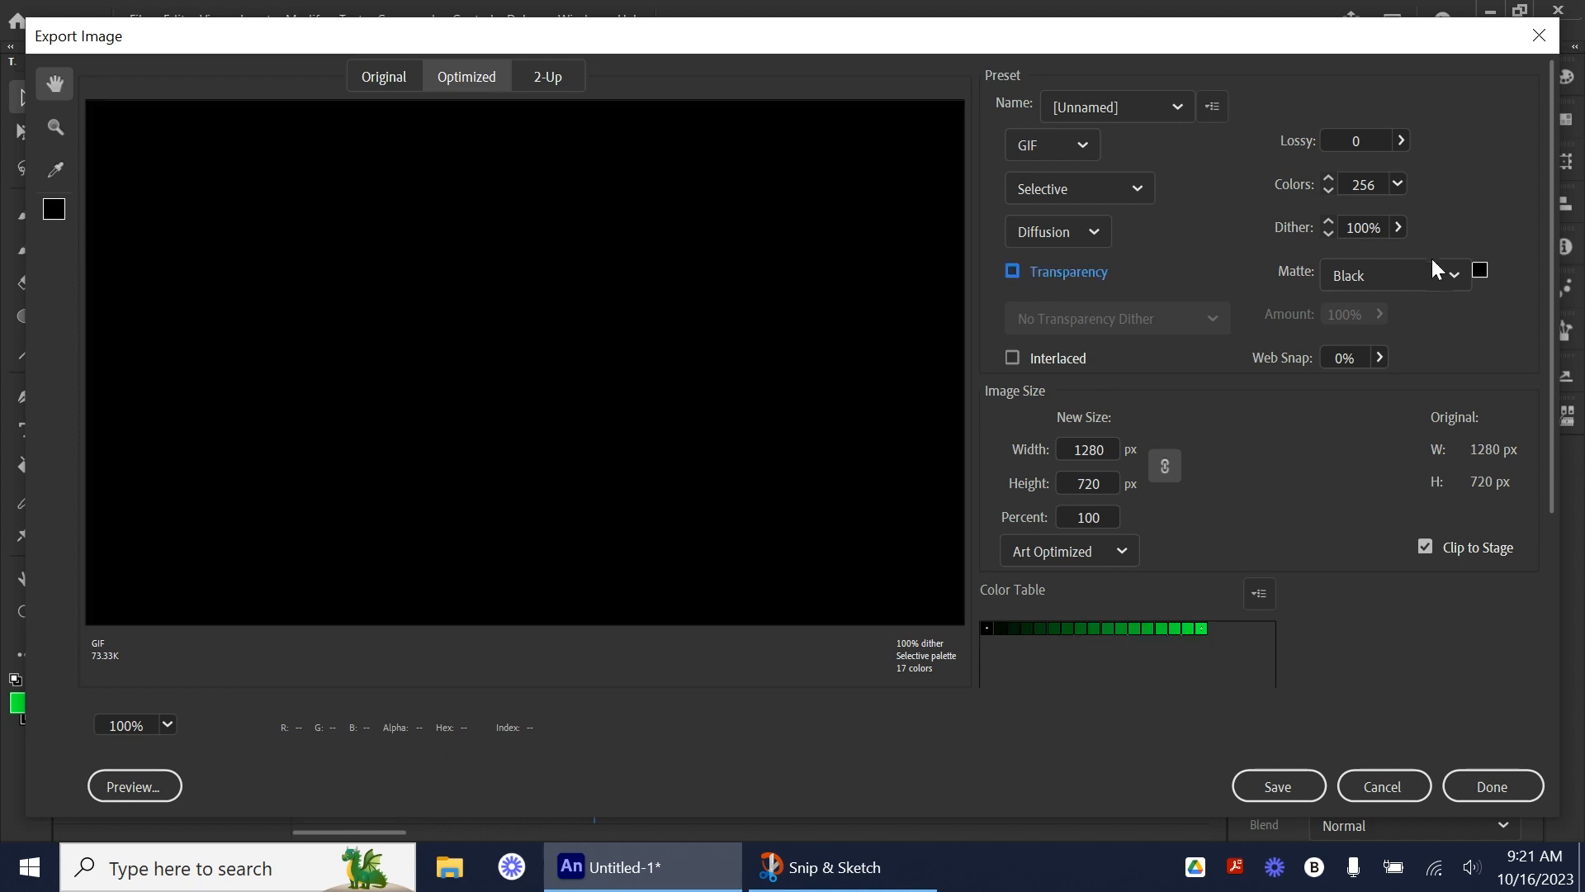
# - Set the GIF's matte to a custom bright pink, F054F1
pyautogui.click(1455, 273)
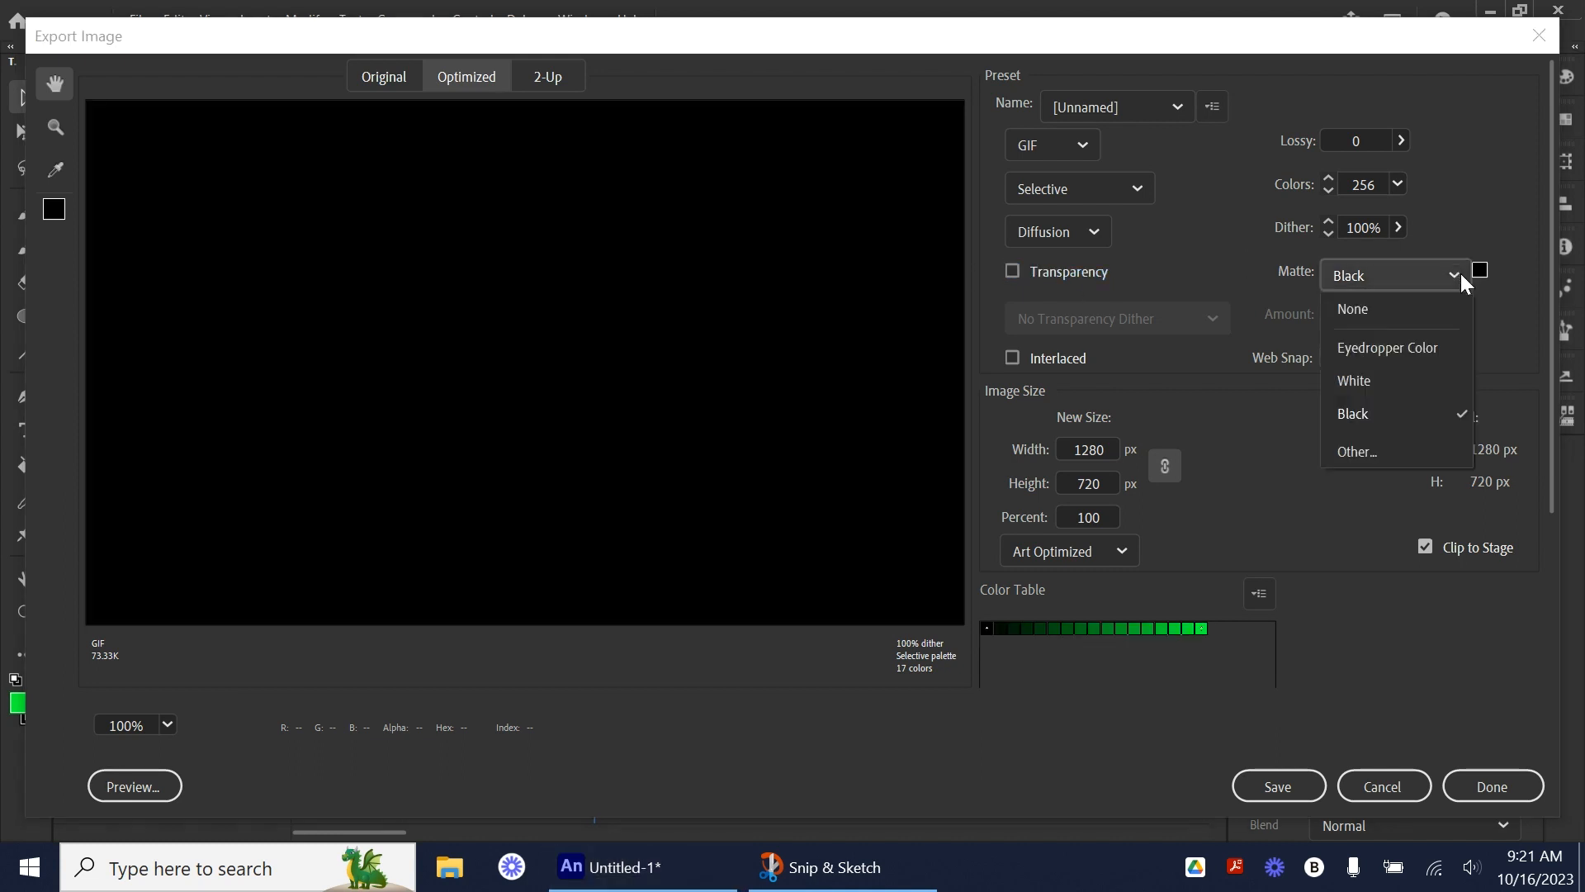
pyautogui.click(1481, 282)
pyautogui.click(1481, 276)
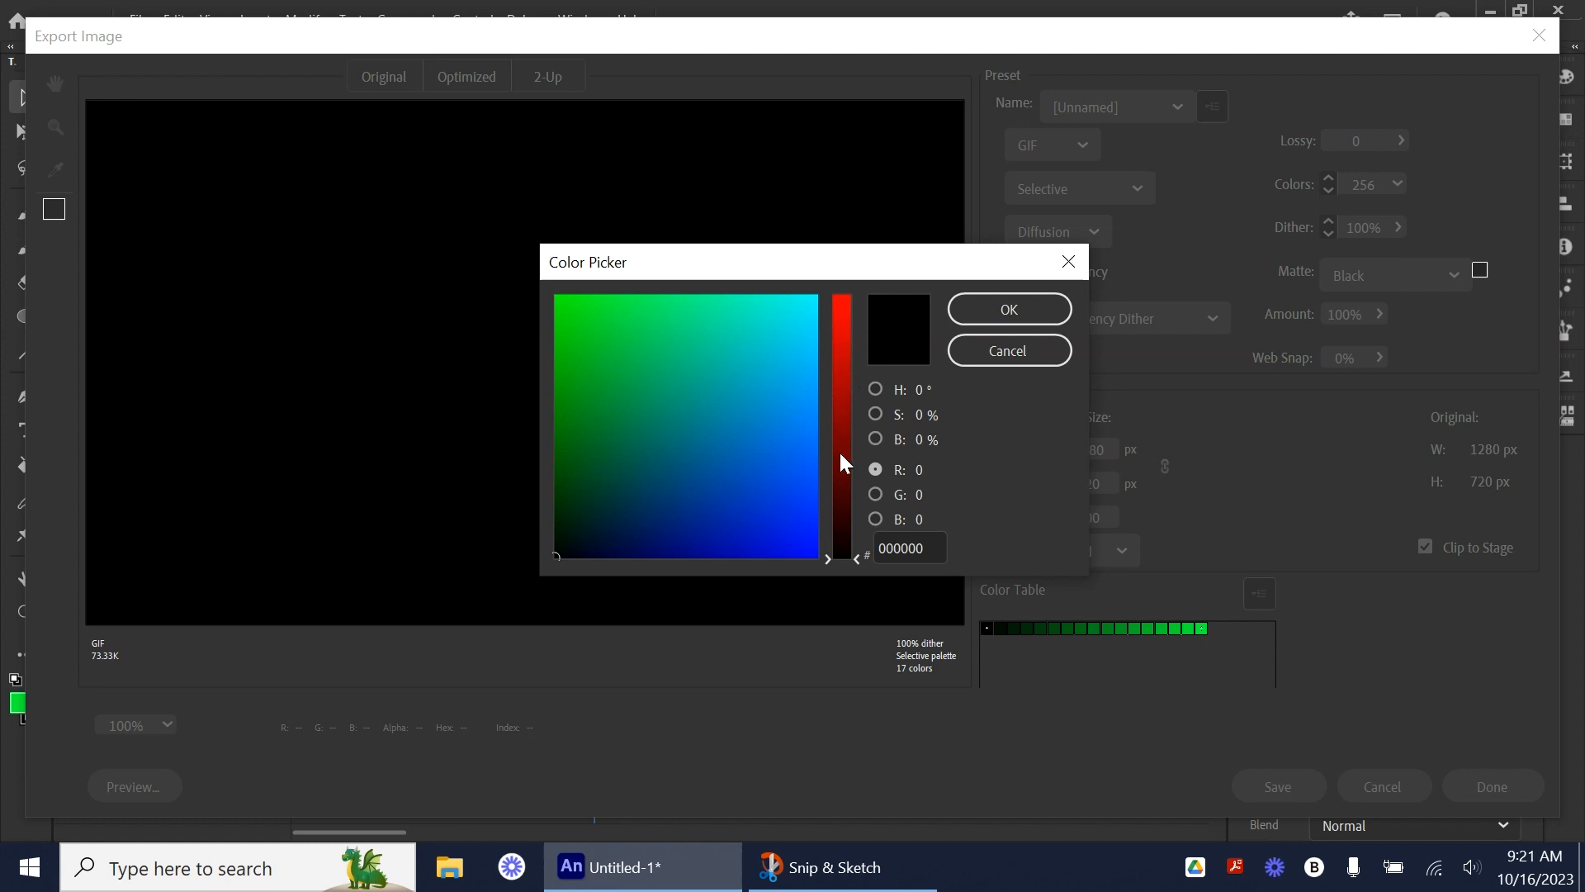
pyautogui.moveTo(750, 396)
pyautogui.mouseDown()
pyautogui.moveTo(727, 377)
pyautogui.moveTo(780, 412)
pyautogui.mouseUp()
pyautogui.moveTo(843, 369); pyautogui.dragTo(841, 310)
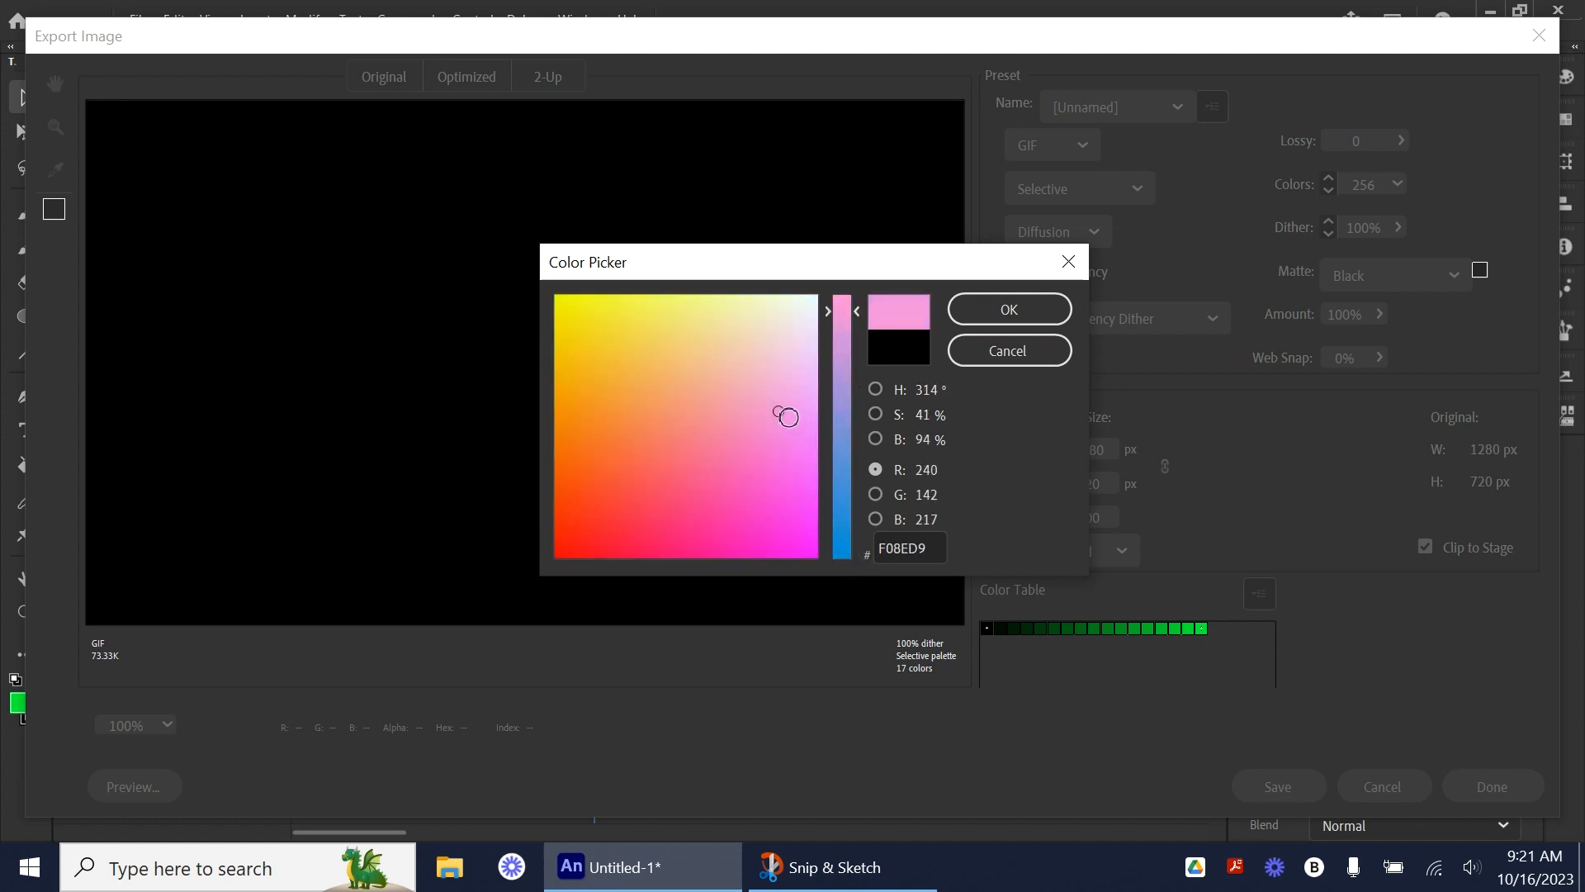
pyautogui.moveTo(785, 414)
pyautogui.mouseDown()
pyautogui.moveTo(758, 513)
pyautogui.moveTo(777, 435)
pyautogui.moveTo(805, 469)
pyautogui.mouseUp()
pyautogui.click(1007, 308)
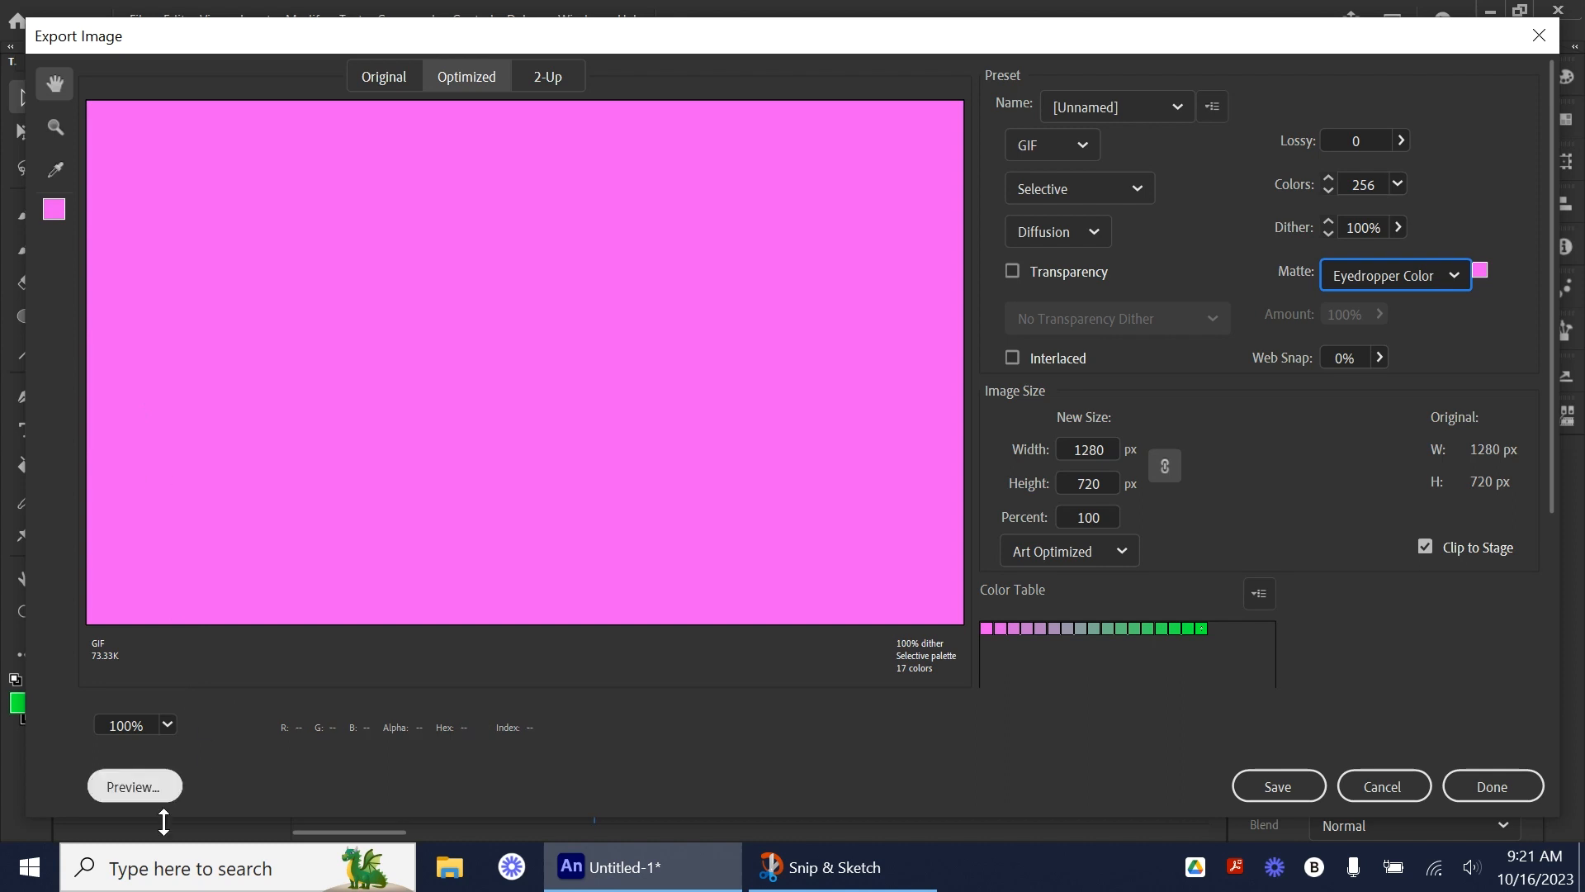
# - Preview the pink-background GIF in the browser and return to the export settings
pyautogui.click(136, 790)
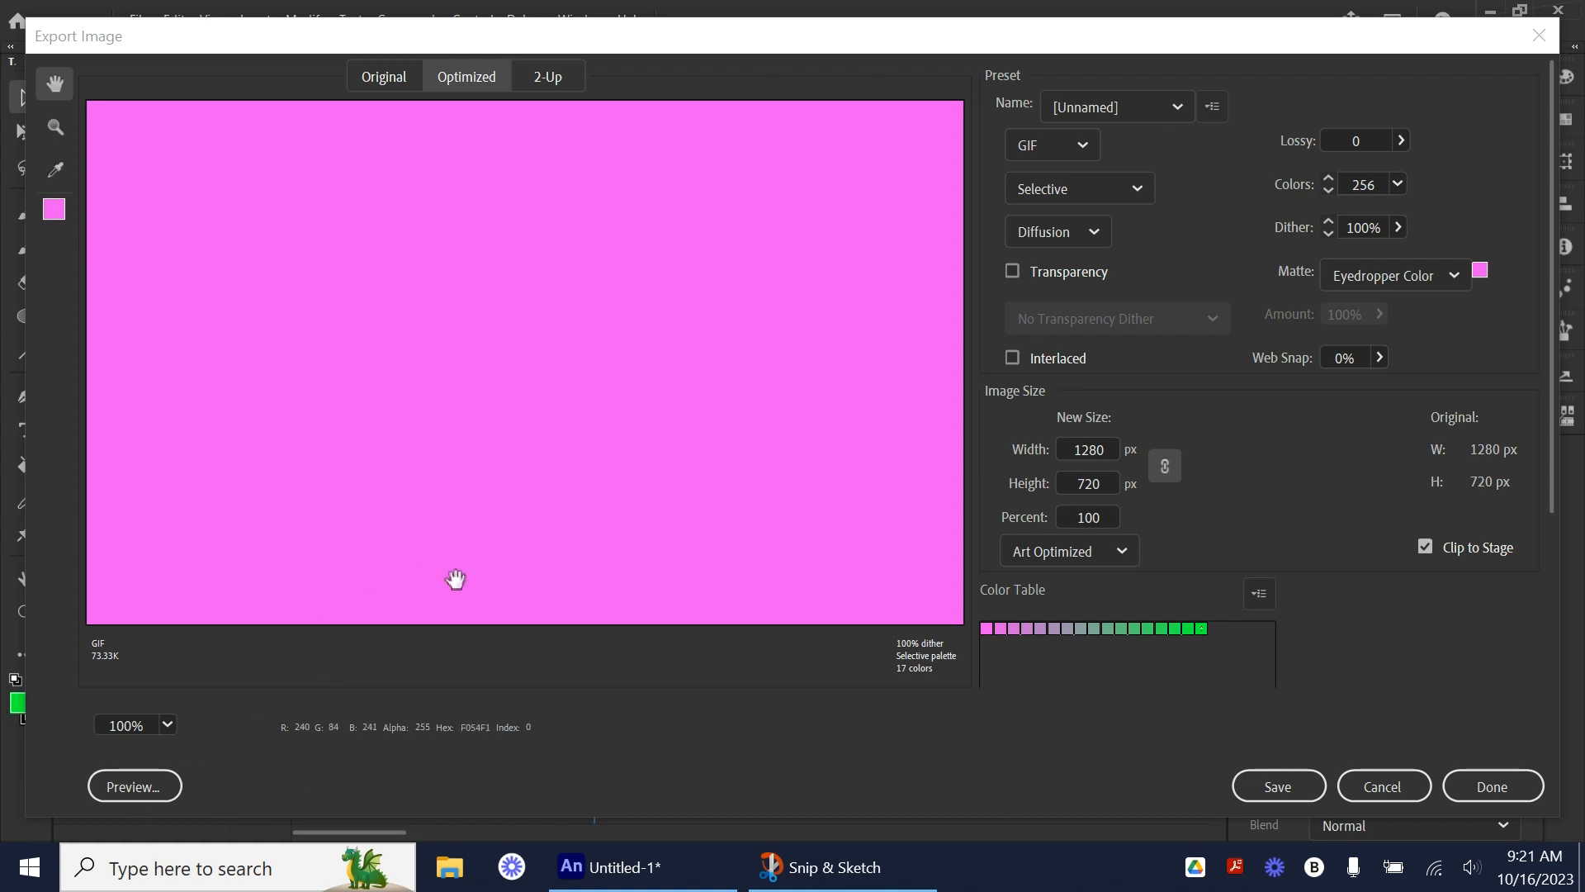
pyautogui.click(140, 789)
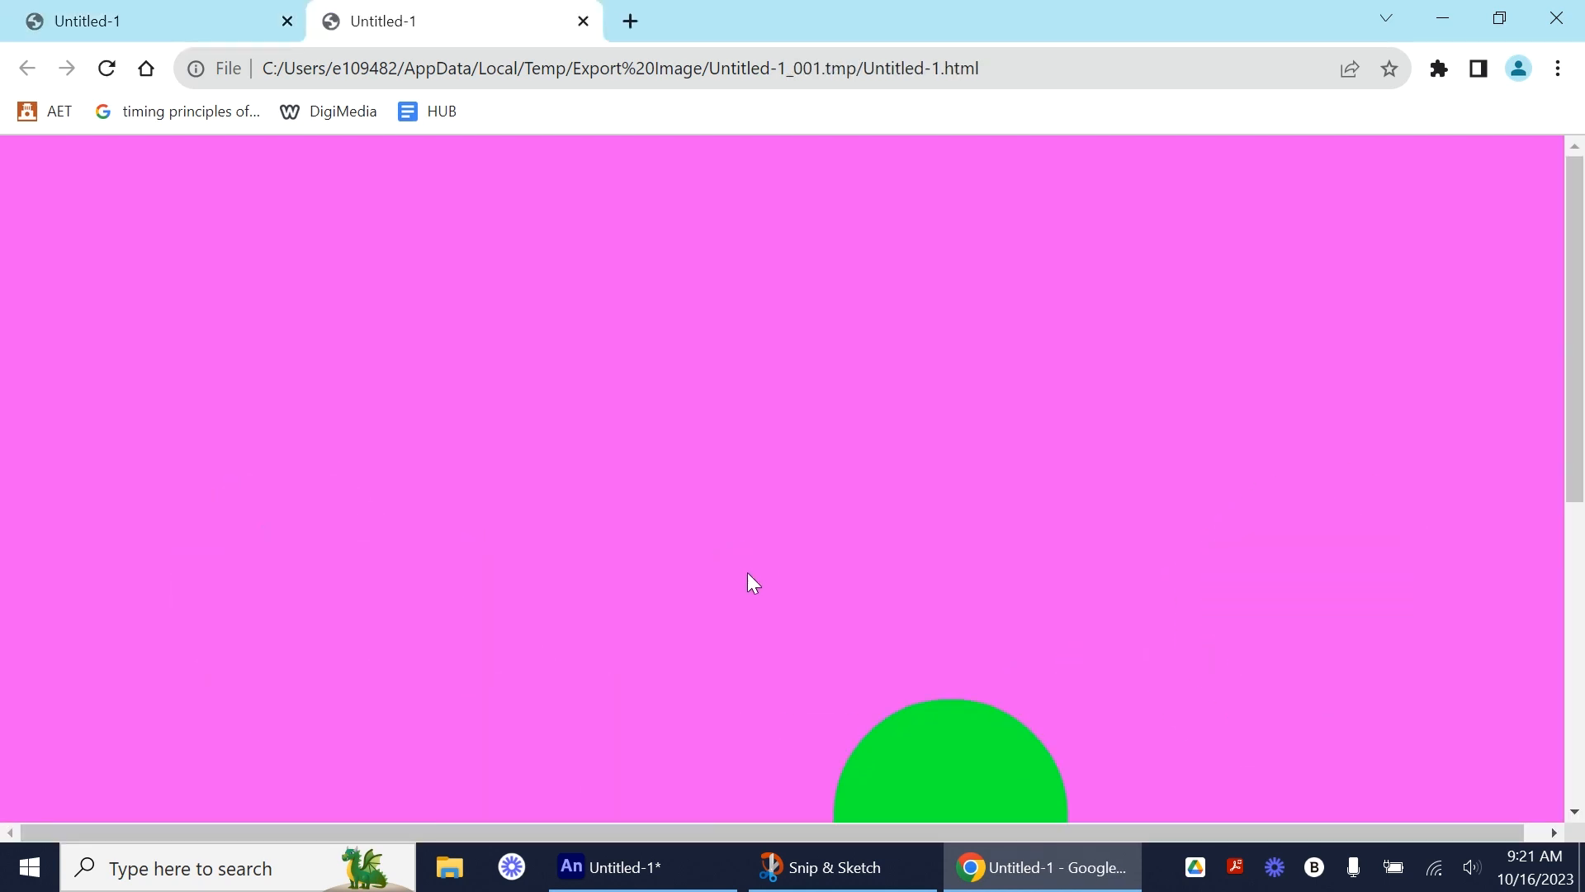
pyautogui.click(1443, 23)
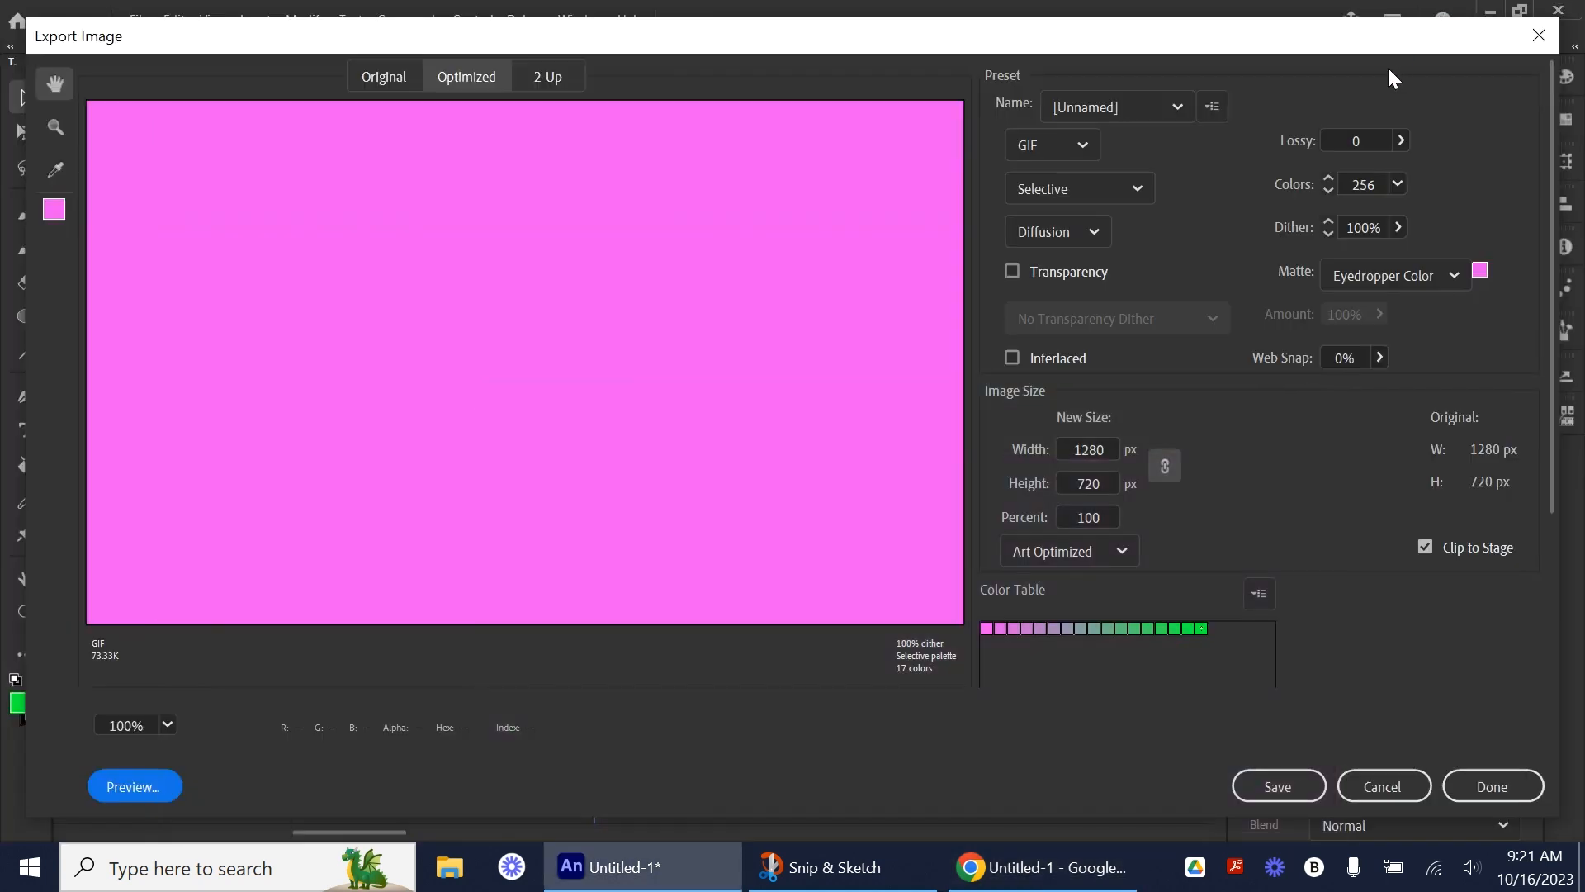
# - Set the GIF's looping to Forever and review the saved optimization presets, keeping [Unnamed]
pyautogui.scroll(-3, 1408, 594)
pyautogui.click(1321, 622)
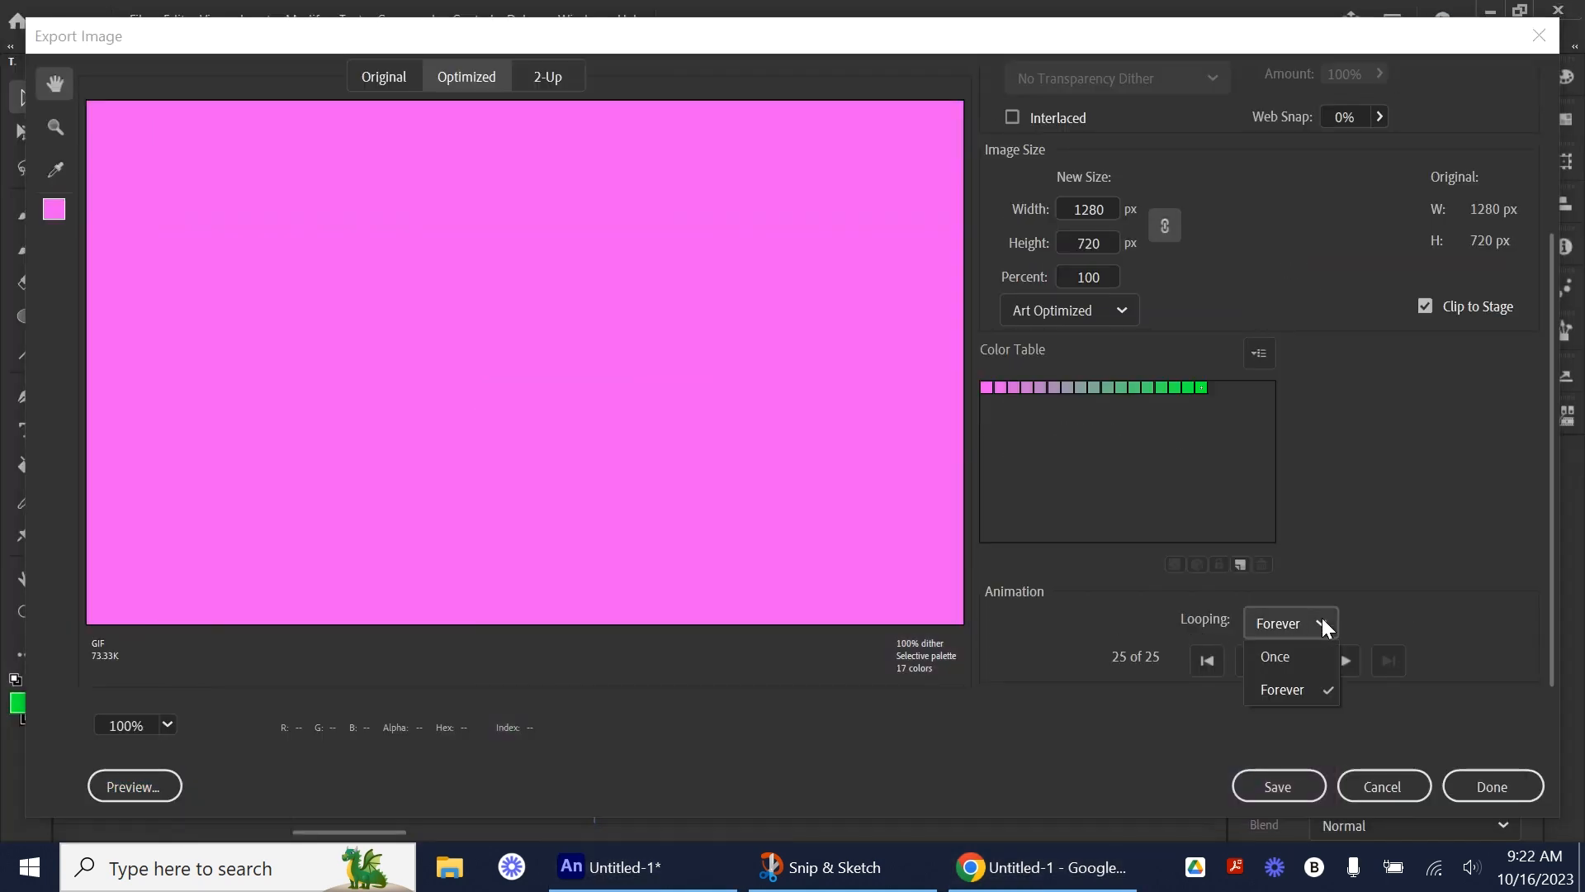
pyautogui.click(1318, 698)
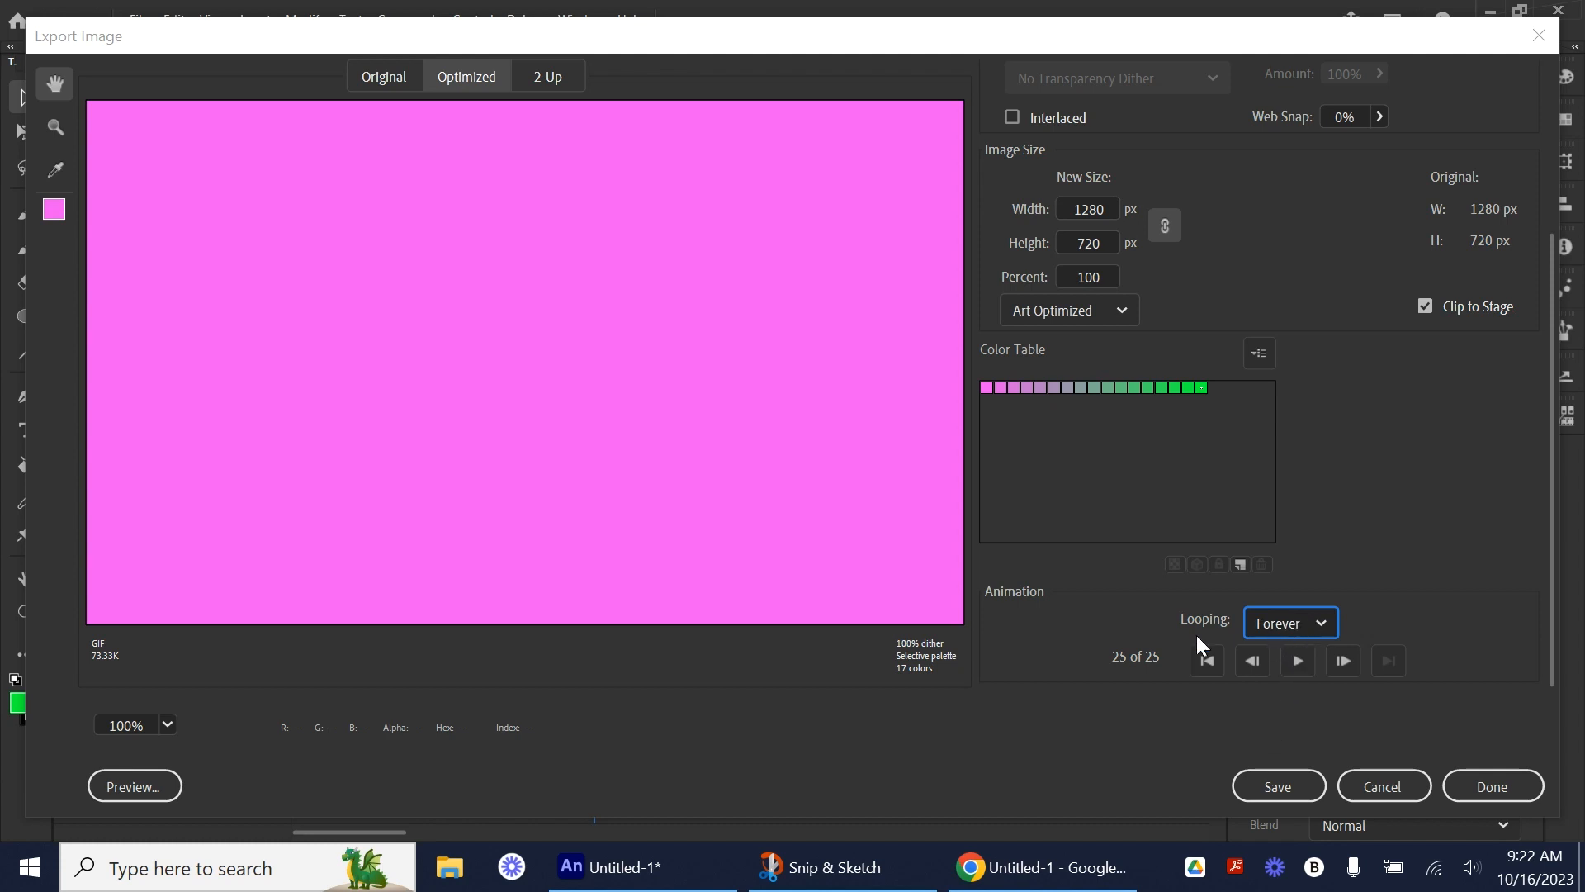
pyautogui.scroll(3, 1388, 609)
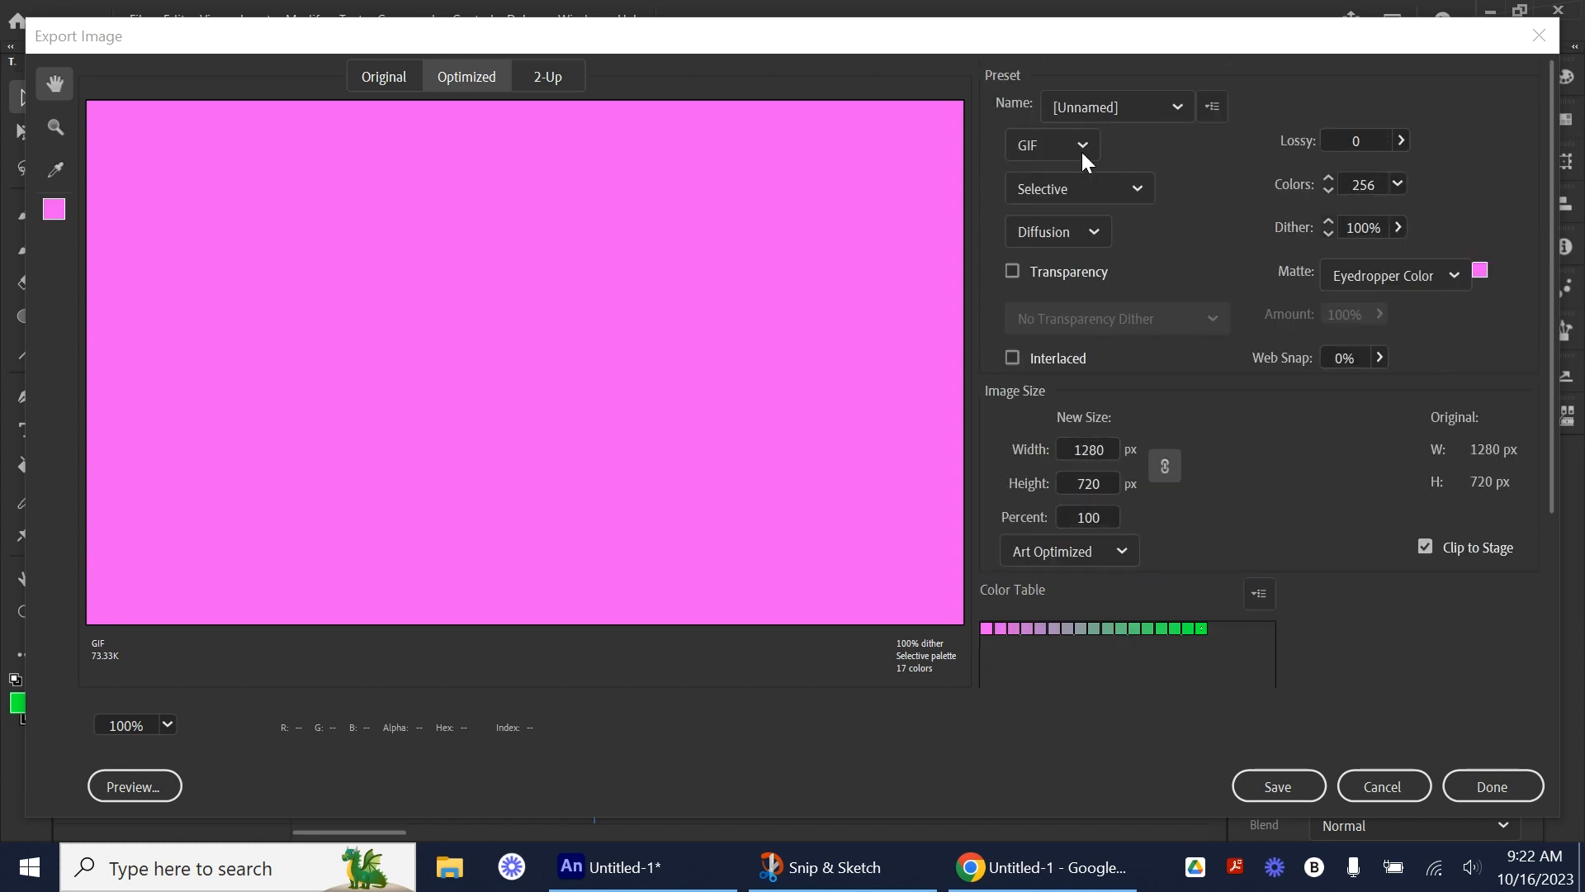
pyautogui.click(1121, 99)
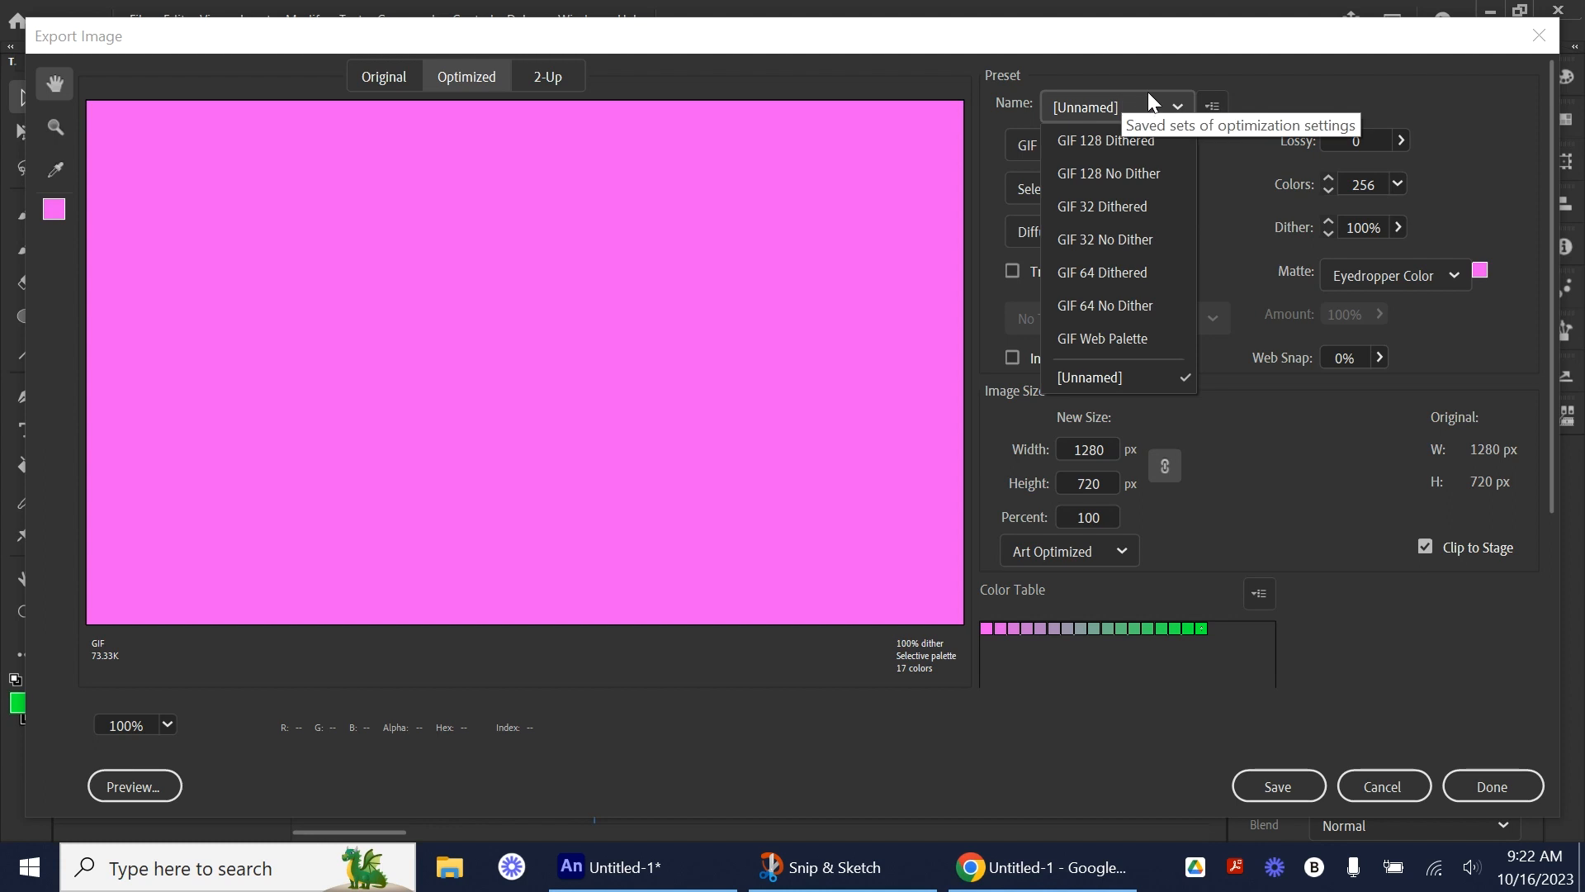
pyautogui.scroll(-3, 1214, 446)
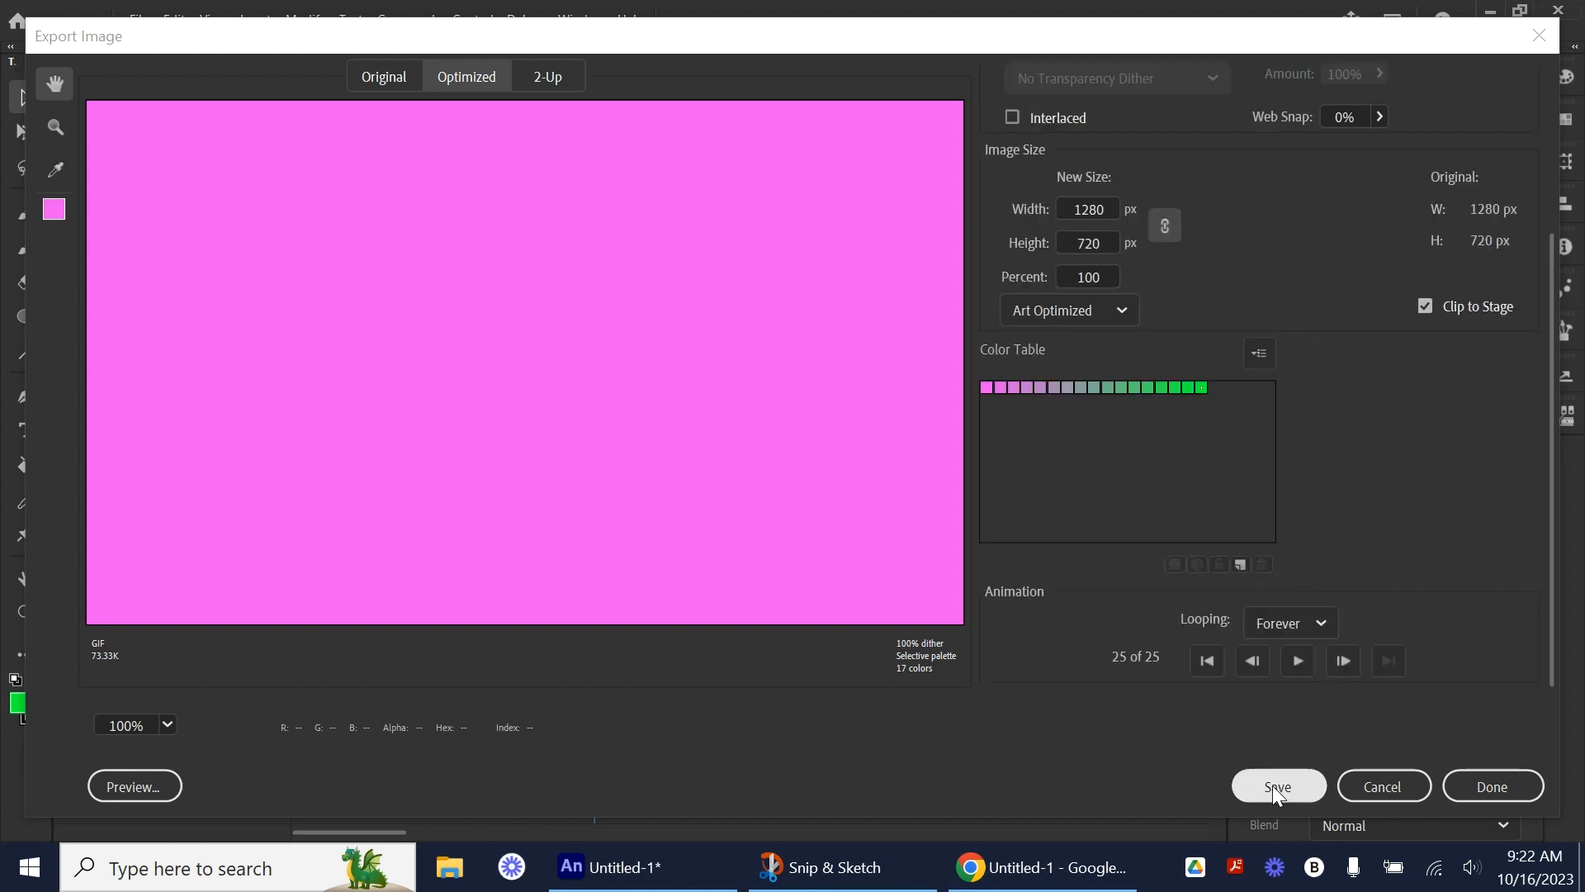
# - Save the exported GIF in the Downloads folder as ArcOn2s.gif
pyautogui.click(1274, 788)
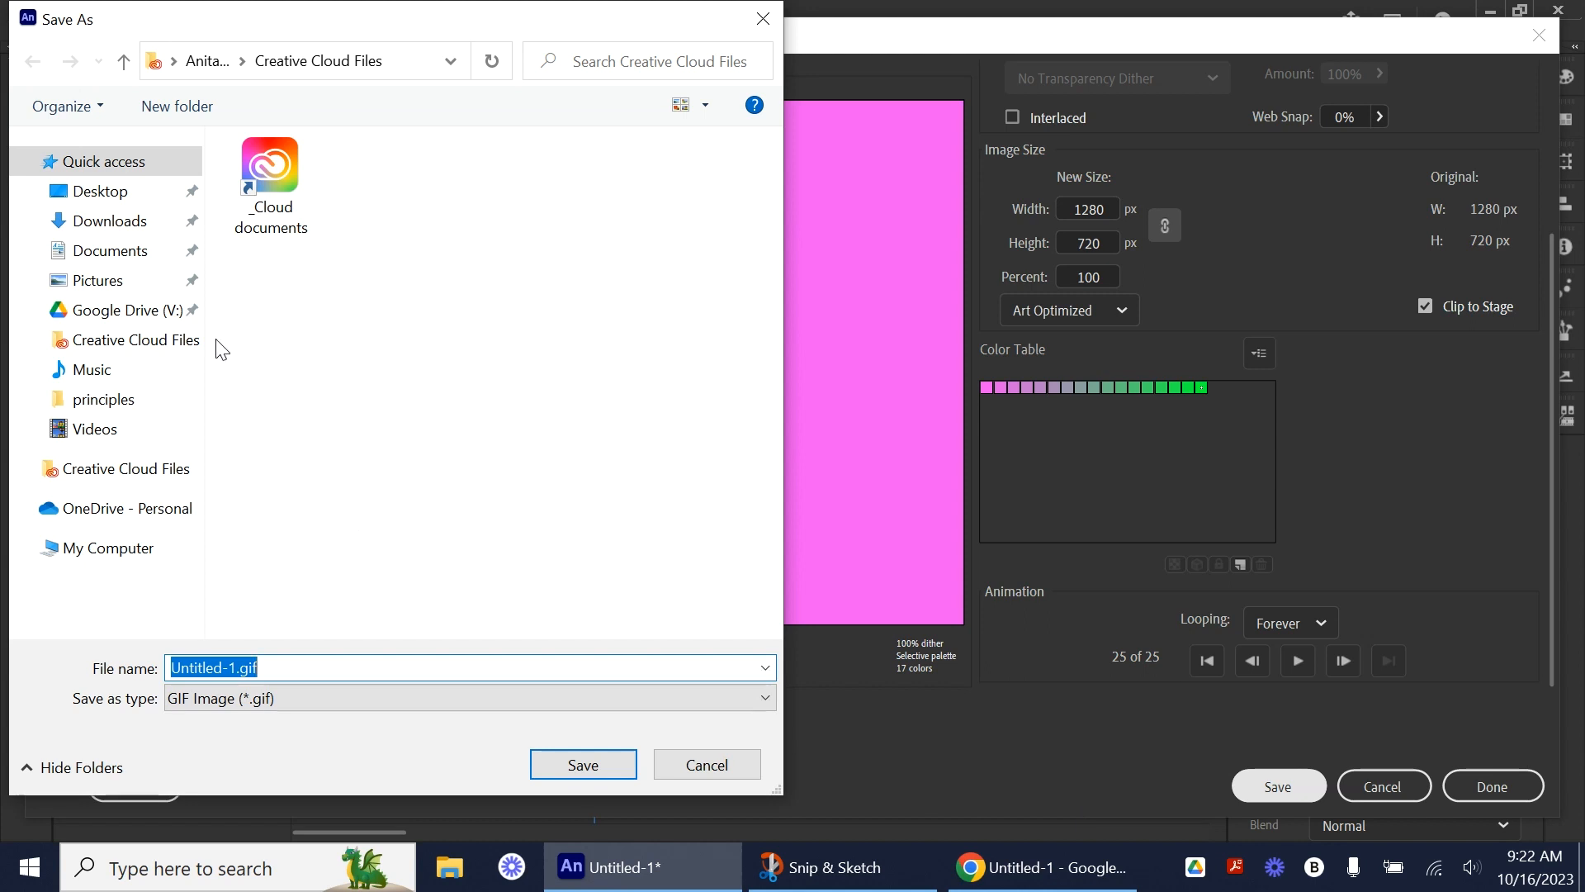
pyautogui.click(124, 232)
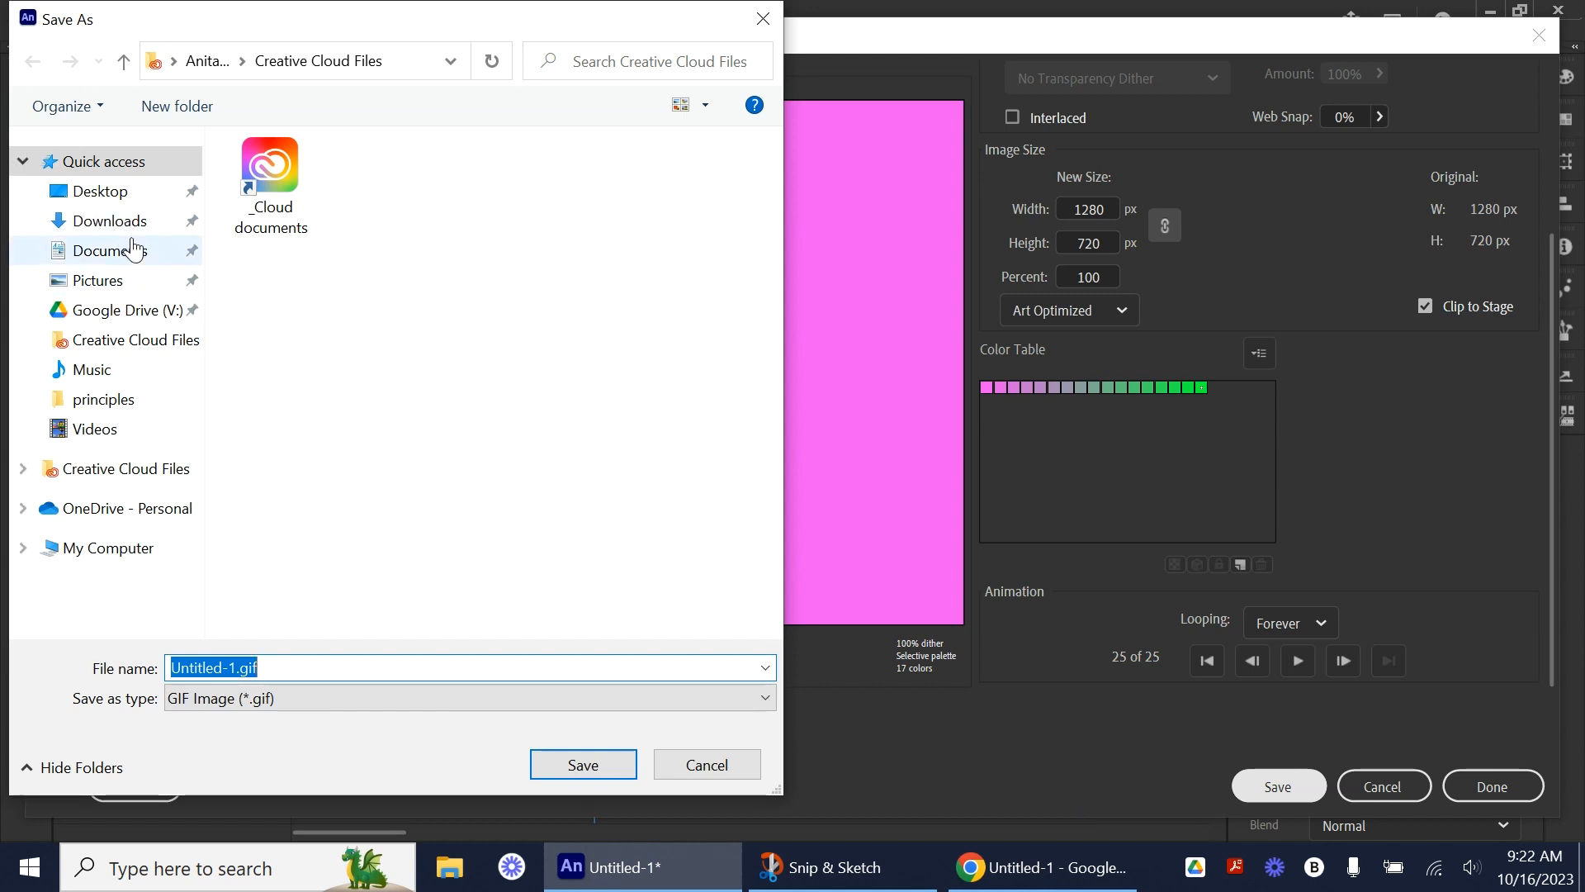
pyautogui.click(237, 667)
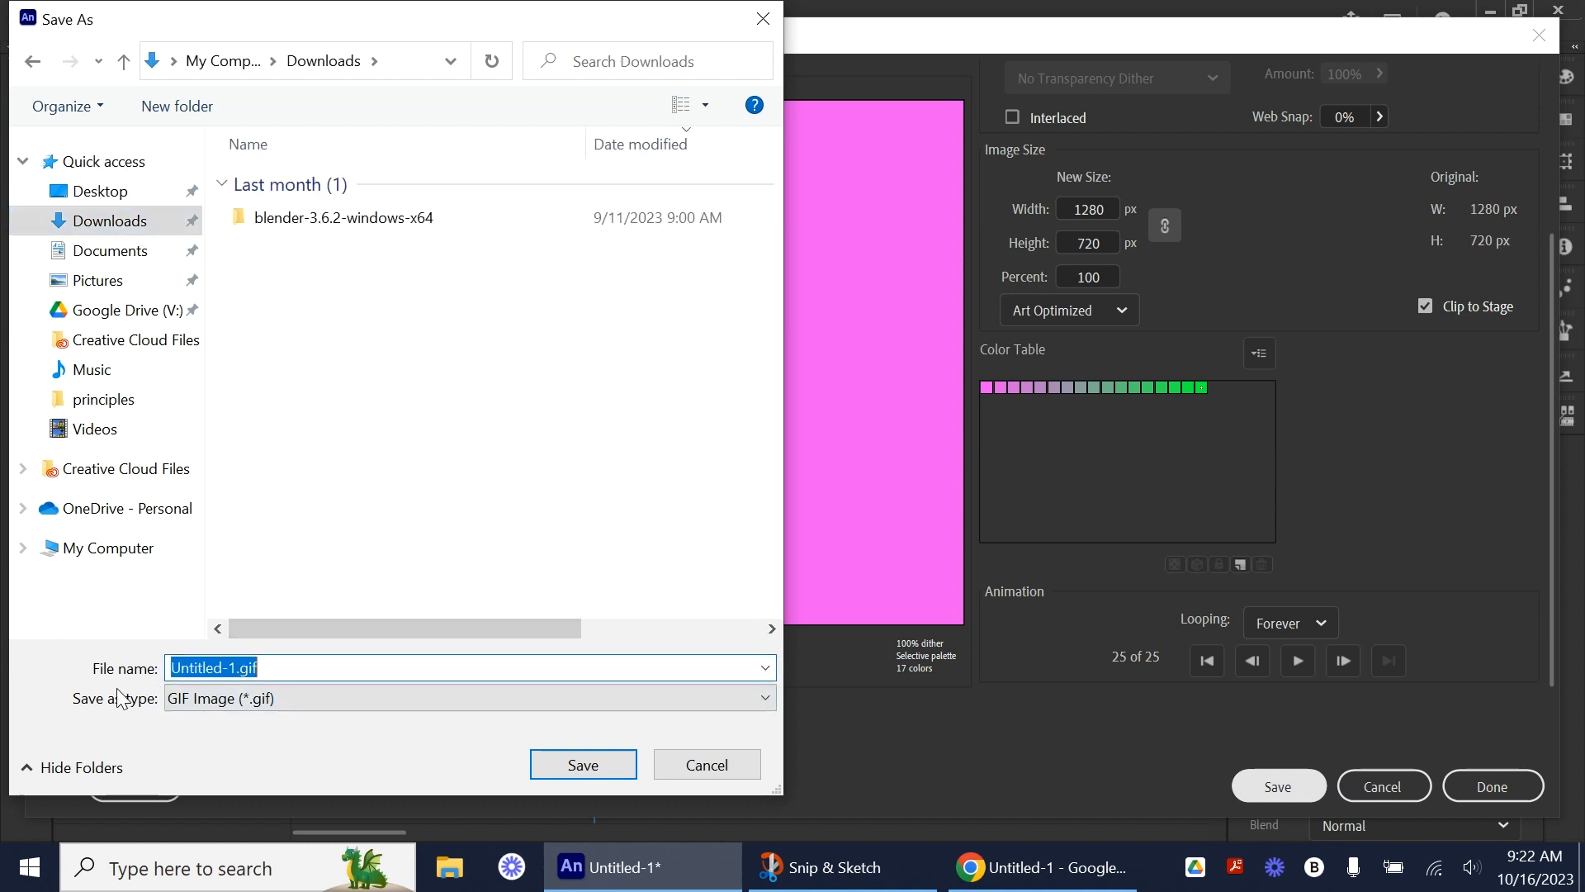
pyautogui.click(230, 667)
pyautogui.moveTo(242, 667); pyautogui.dragTo(119, 692)
pyautogui.write('ArcOn')
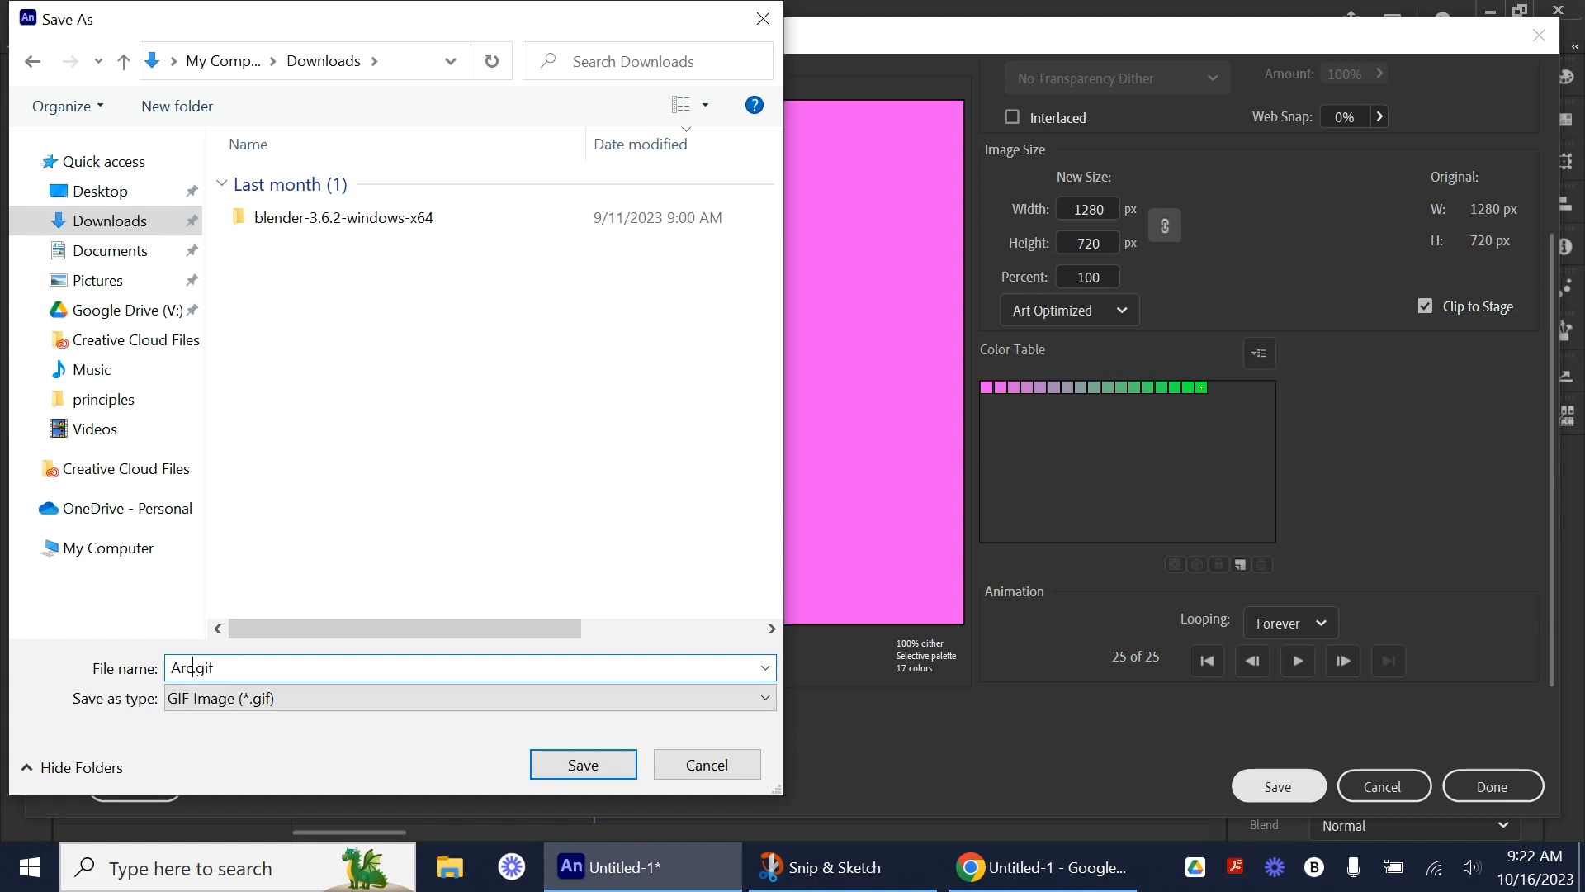
pyautogui.write('2s')
pyautogui.click(582, 763)
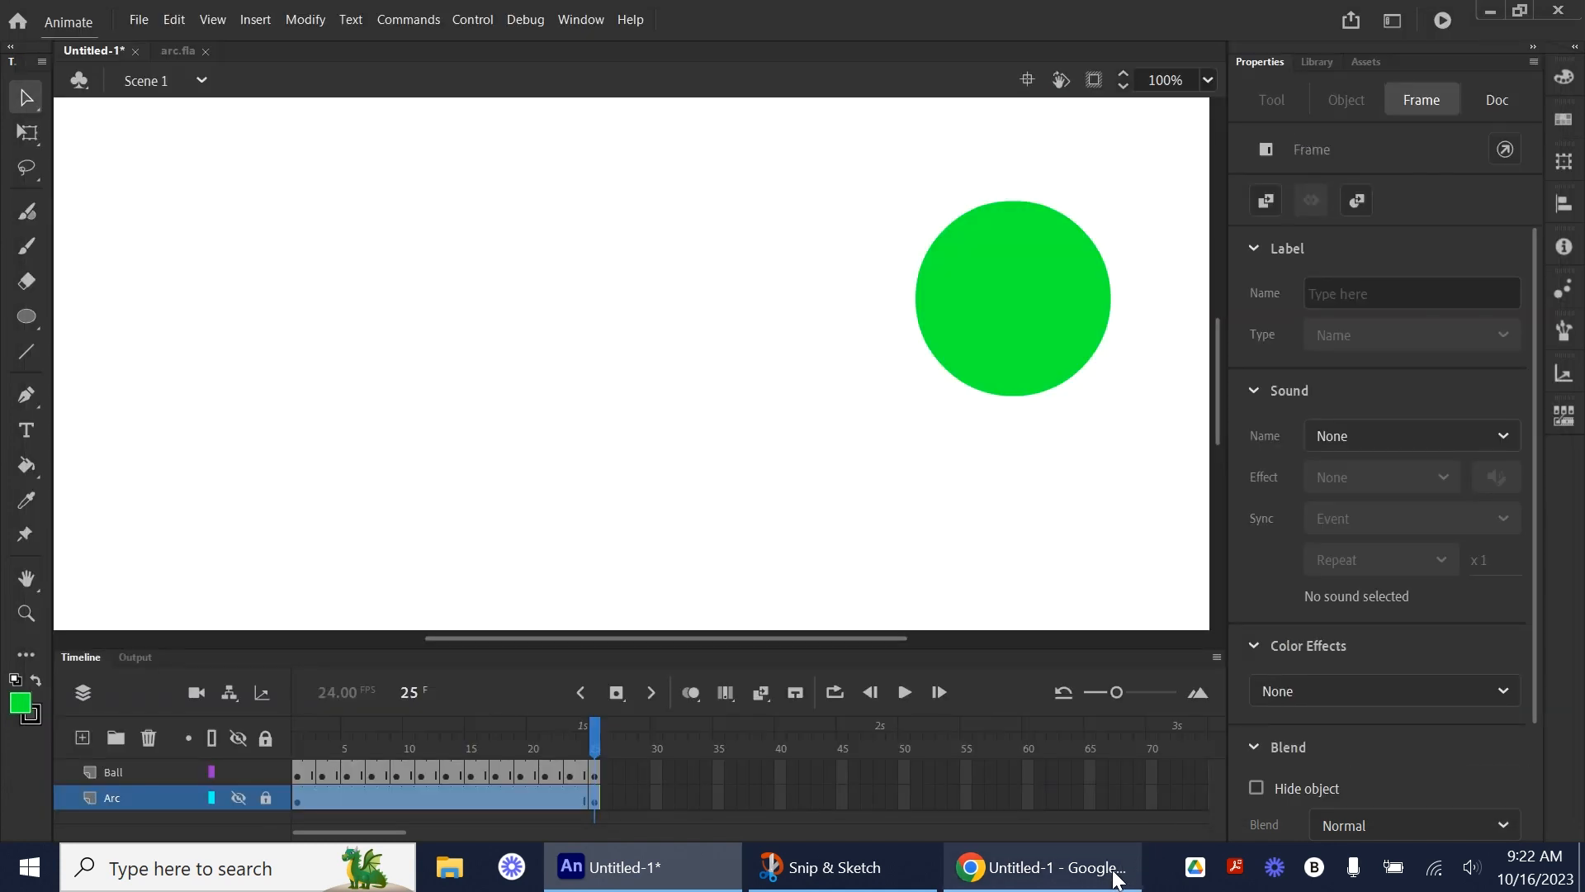
# - Switch to File Explorer and open ArcOn2s.gif from the Downloads folder to check its playback
pyautogui.click(468, 886)
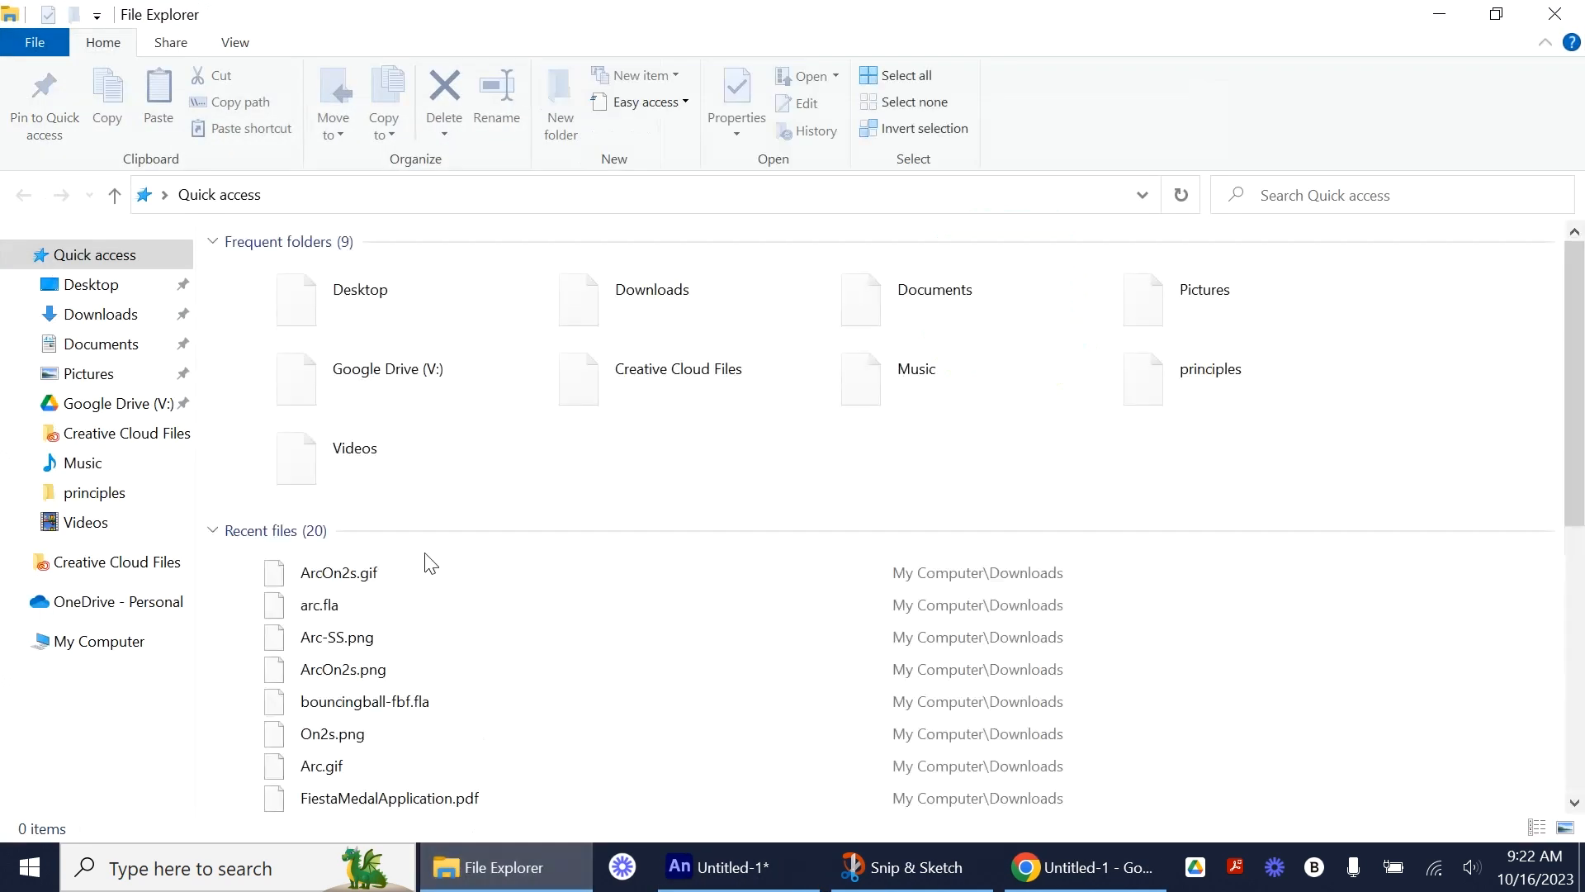
pyautogui.click(137, 318)
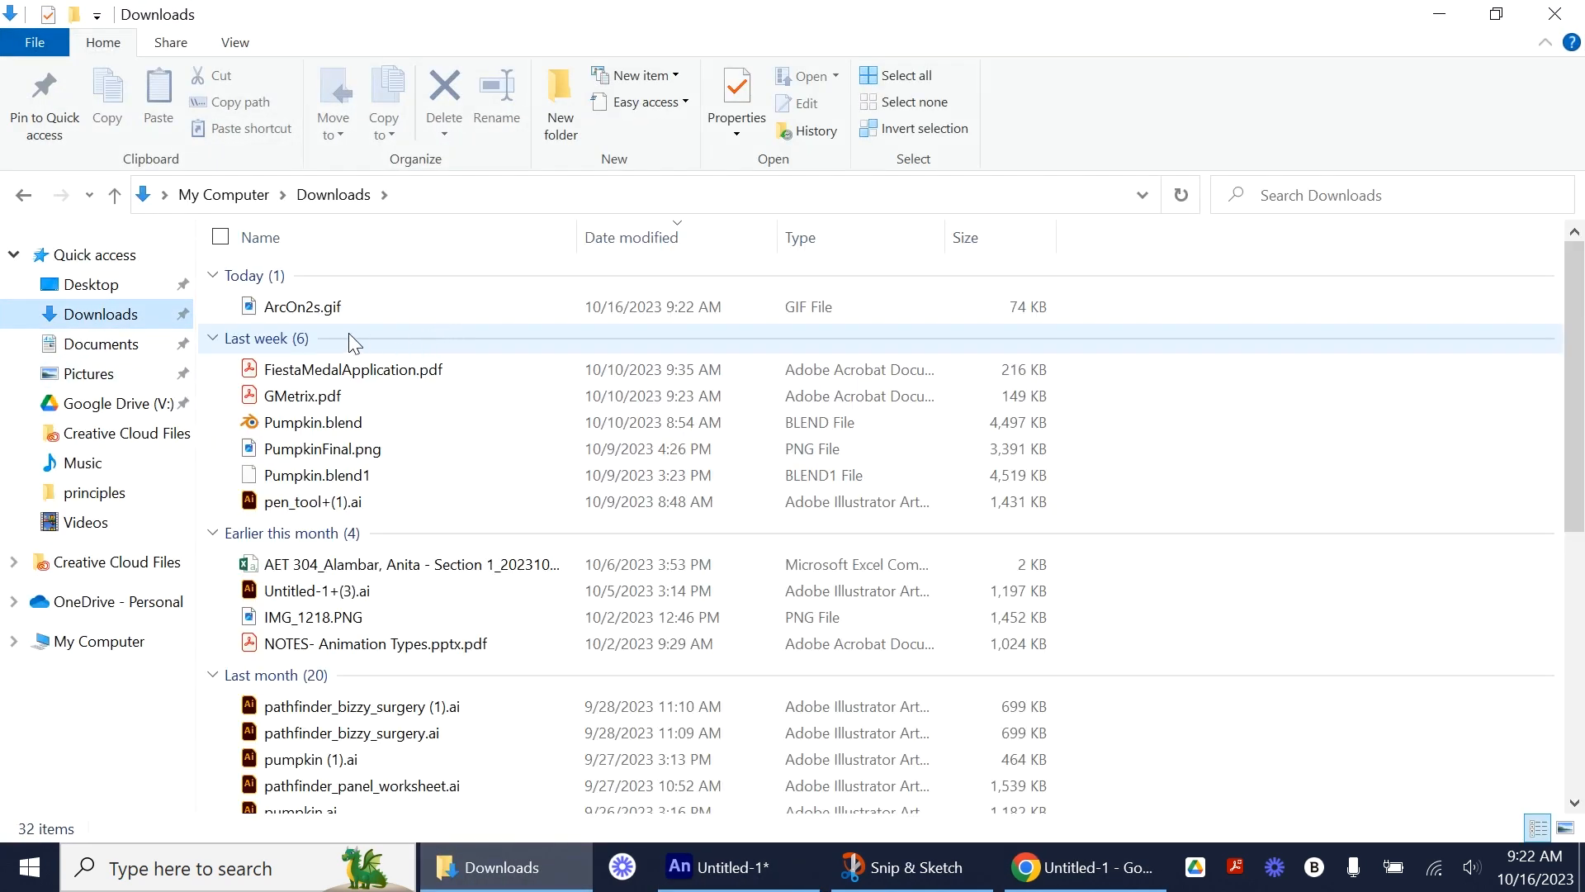
pyautogui.click(316, 312)
pyautogui.doubleClick(316, 314)
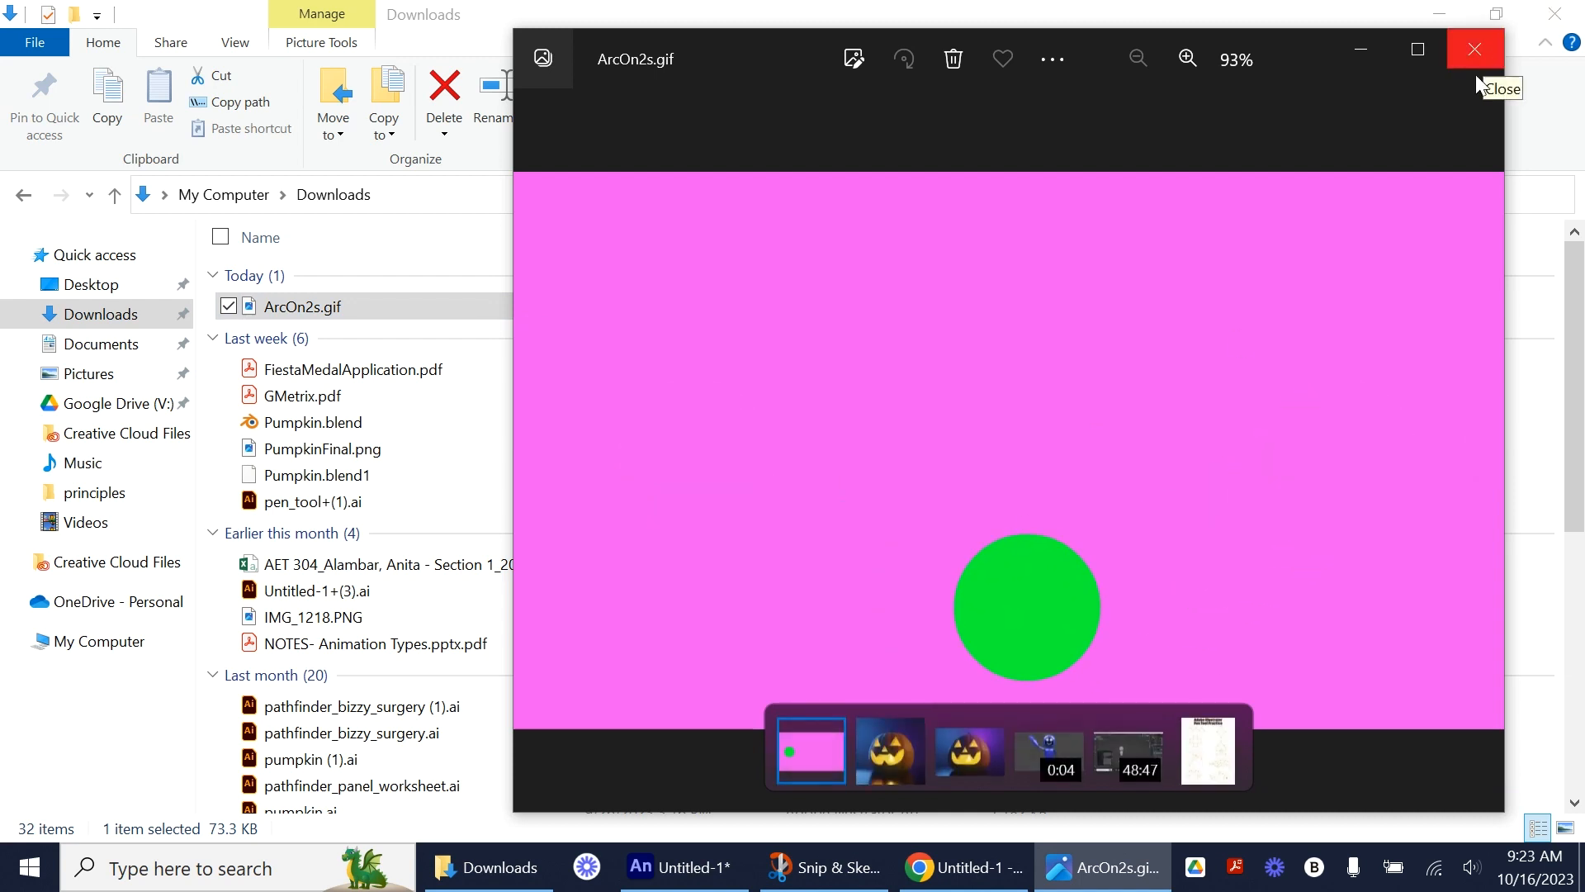
# - Compare the onion skin snip with the playing GIF, close both and return to Animate
pyautogui.click(814, 876)
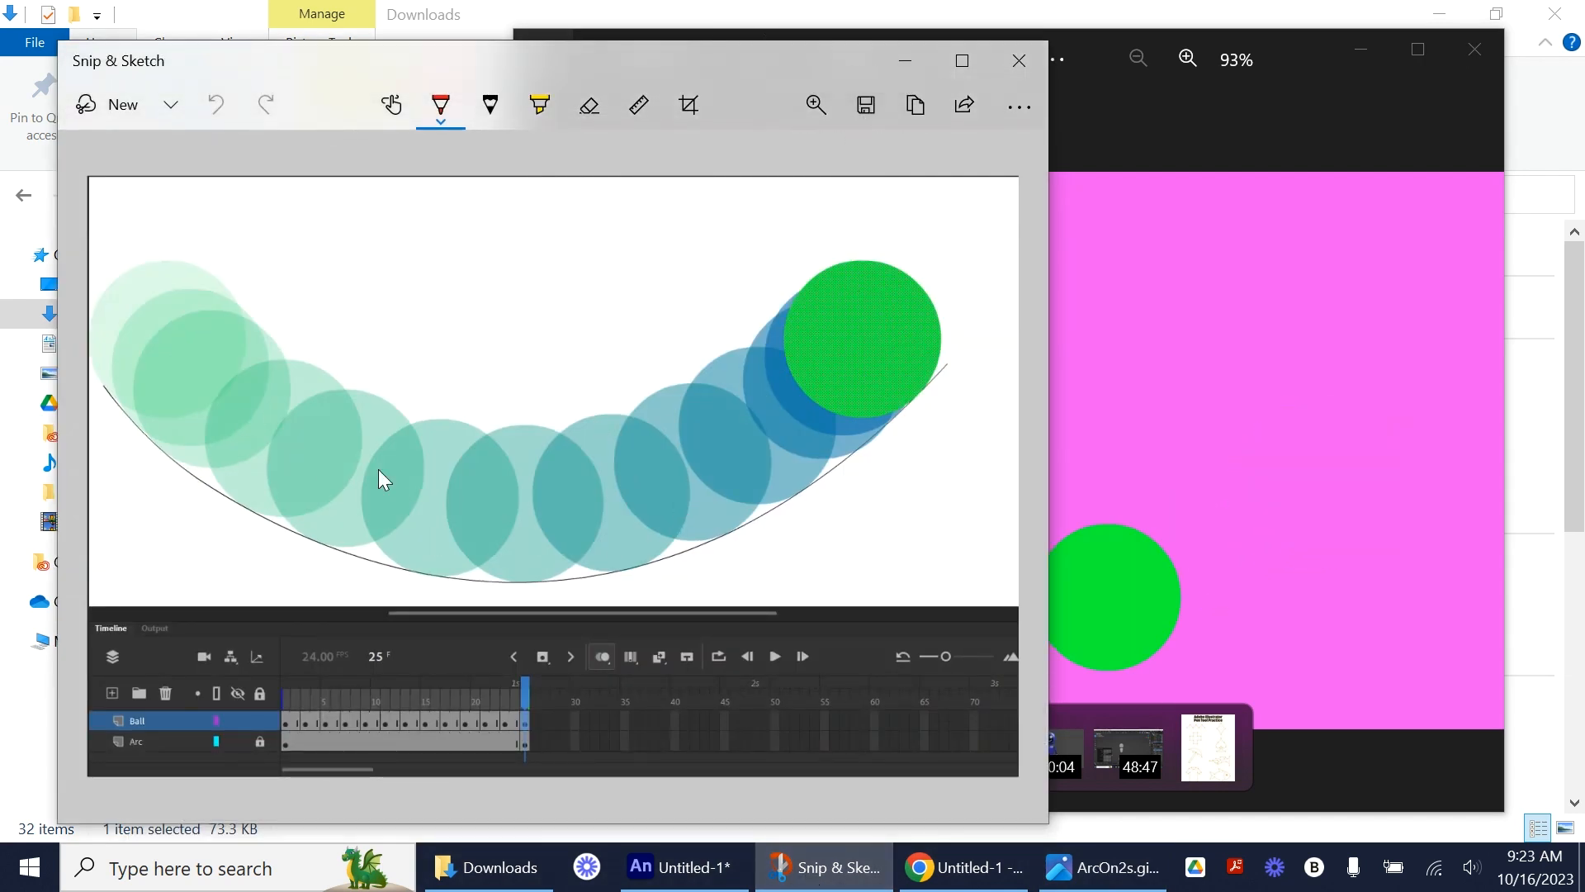
pyautogui.click(1286, 47)
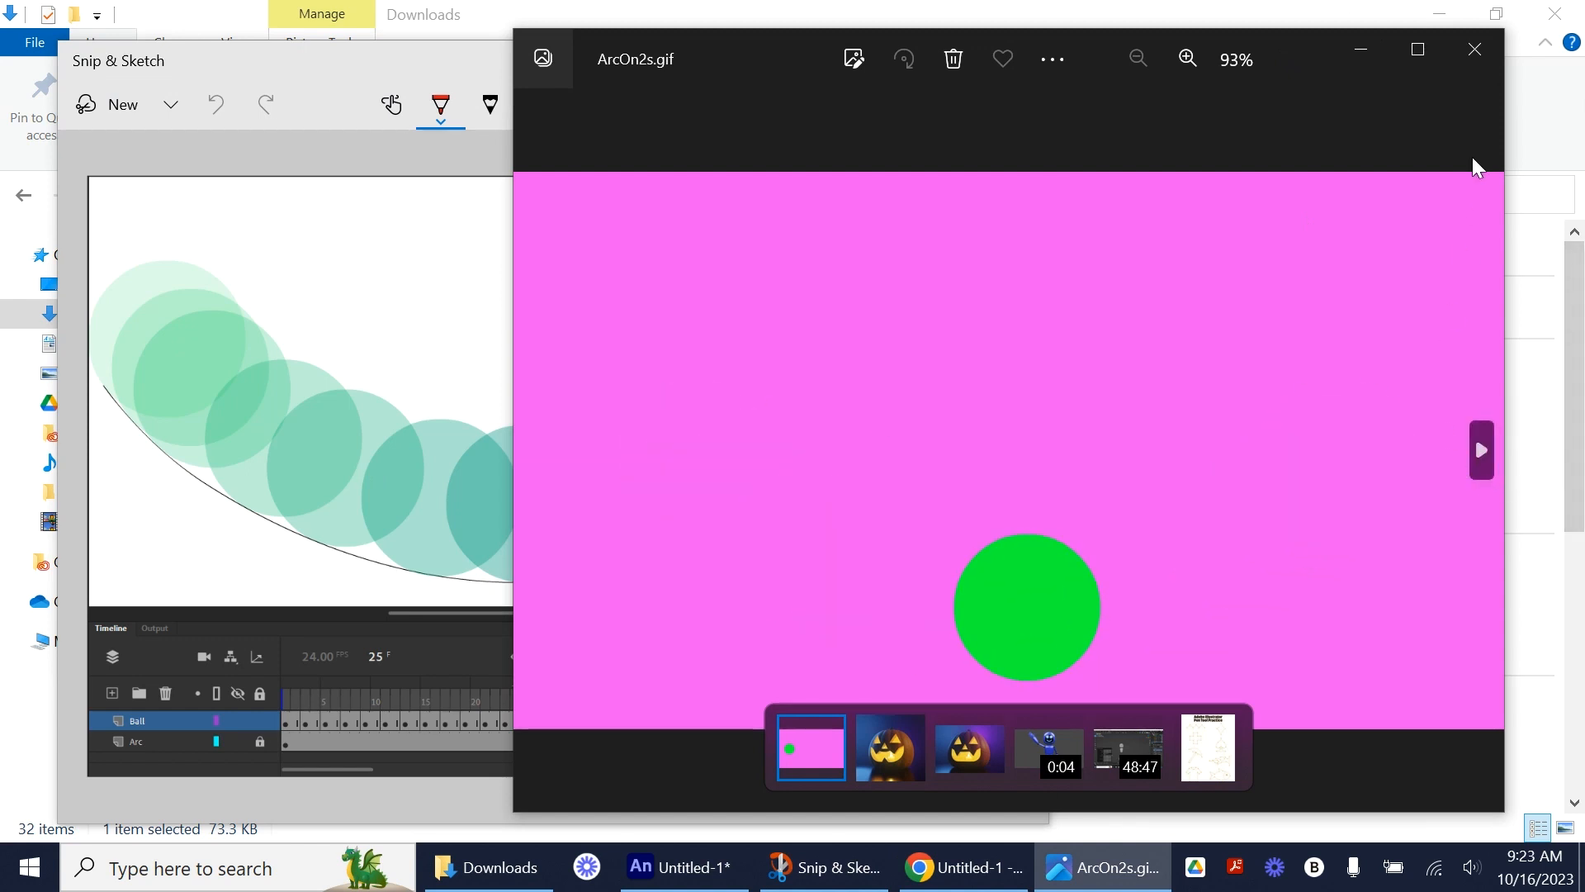
pyautogui.click(1498, 52)
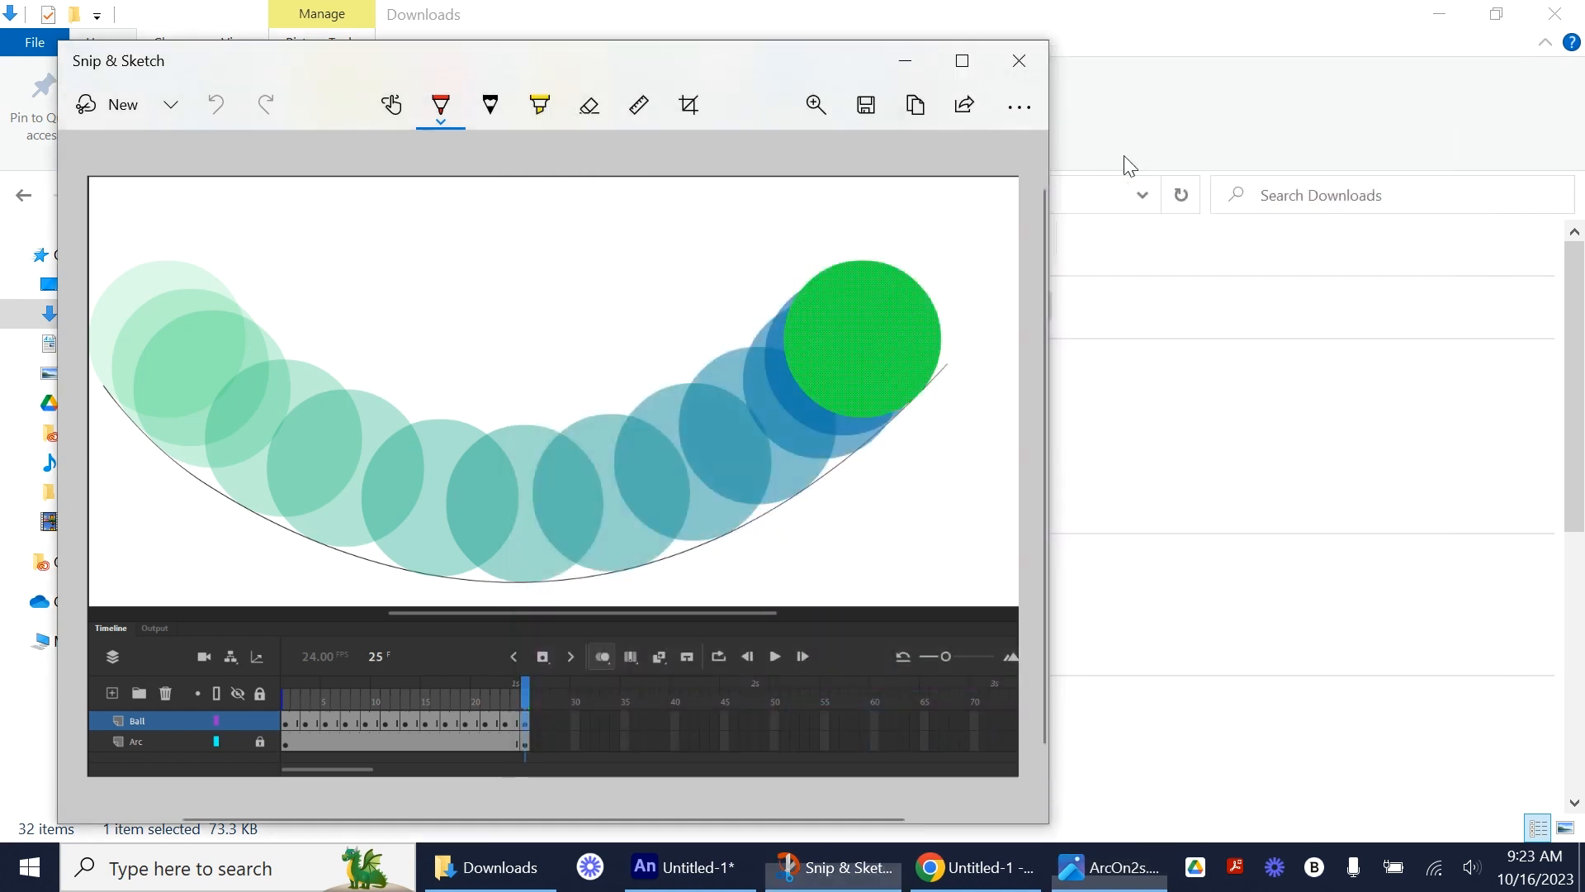
pyautogui.click(1017, 57)
pyautogui.click(1443, 15)
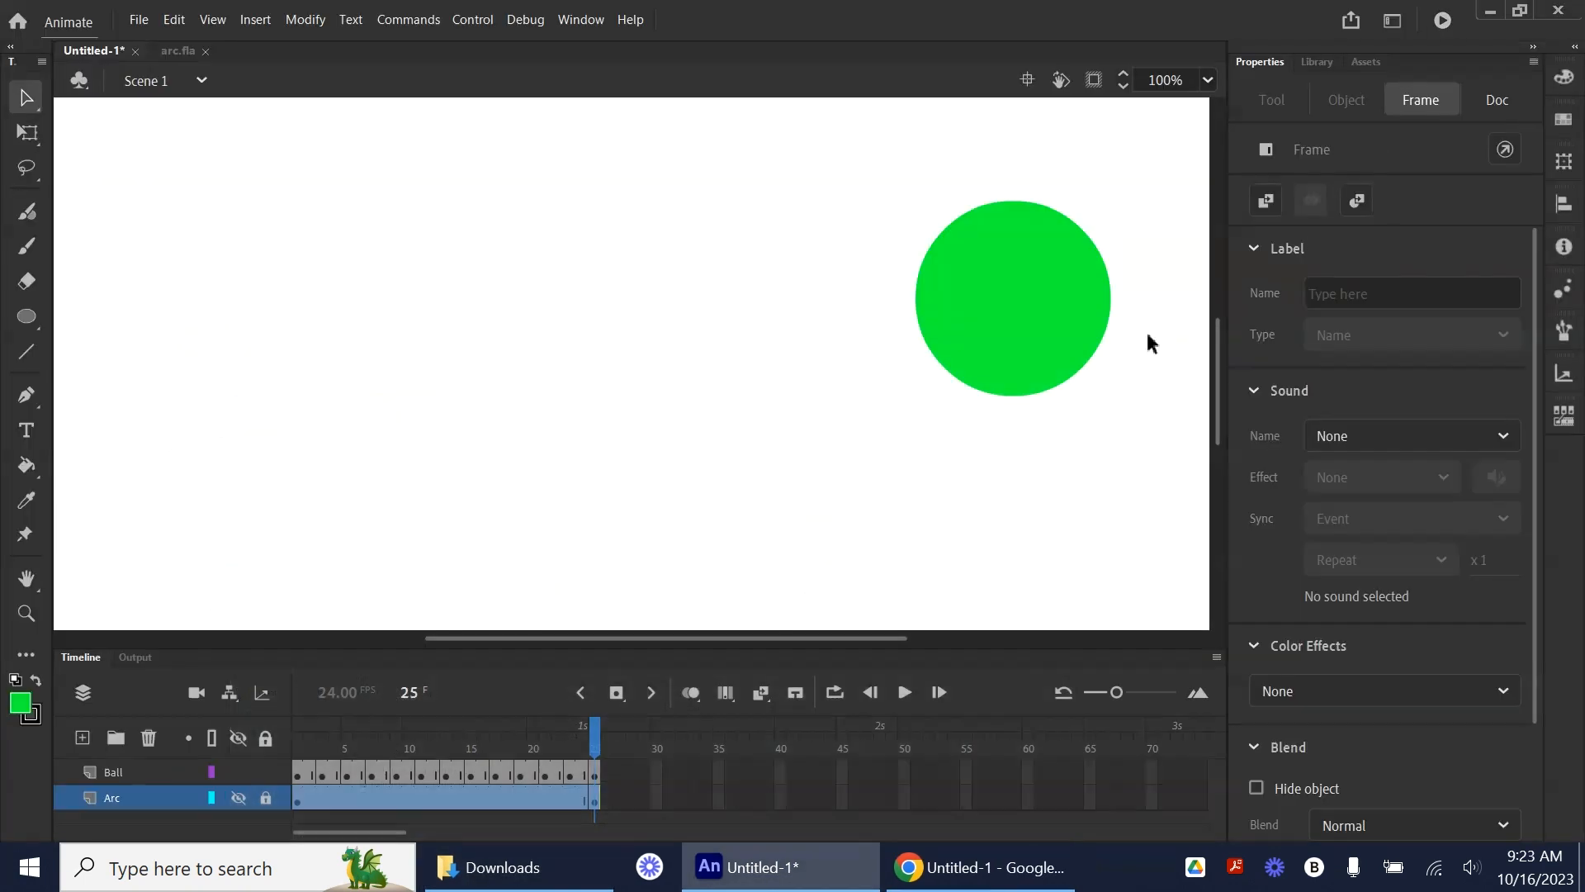